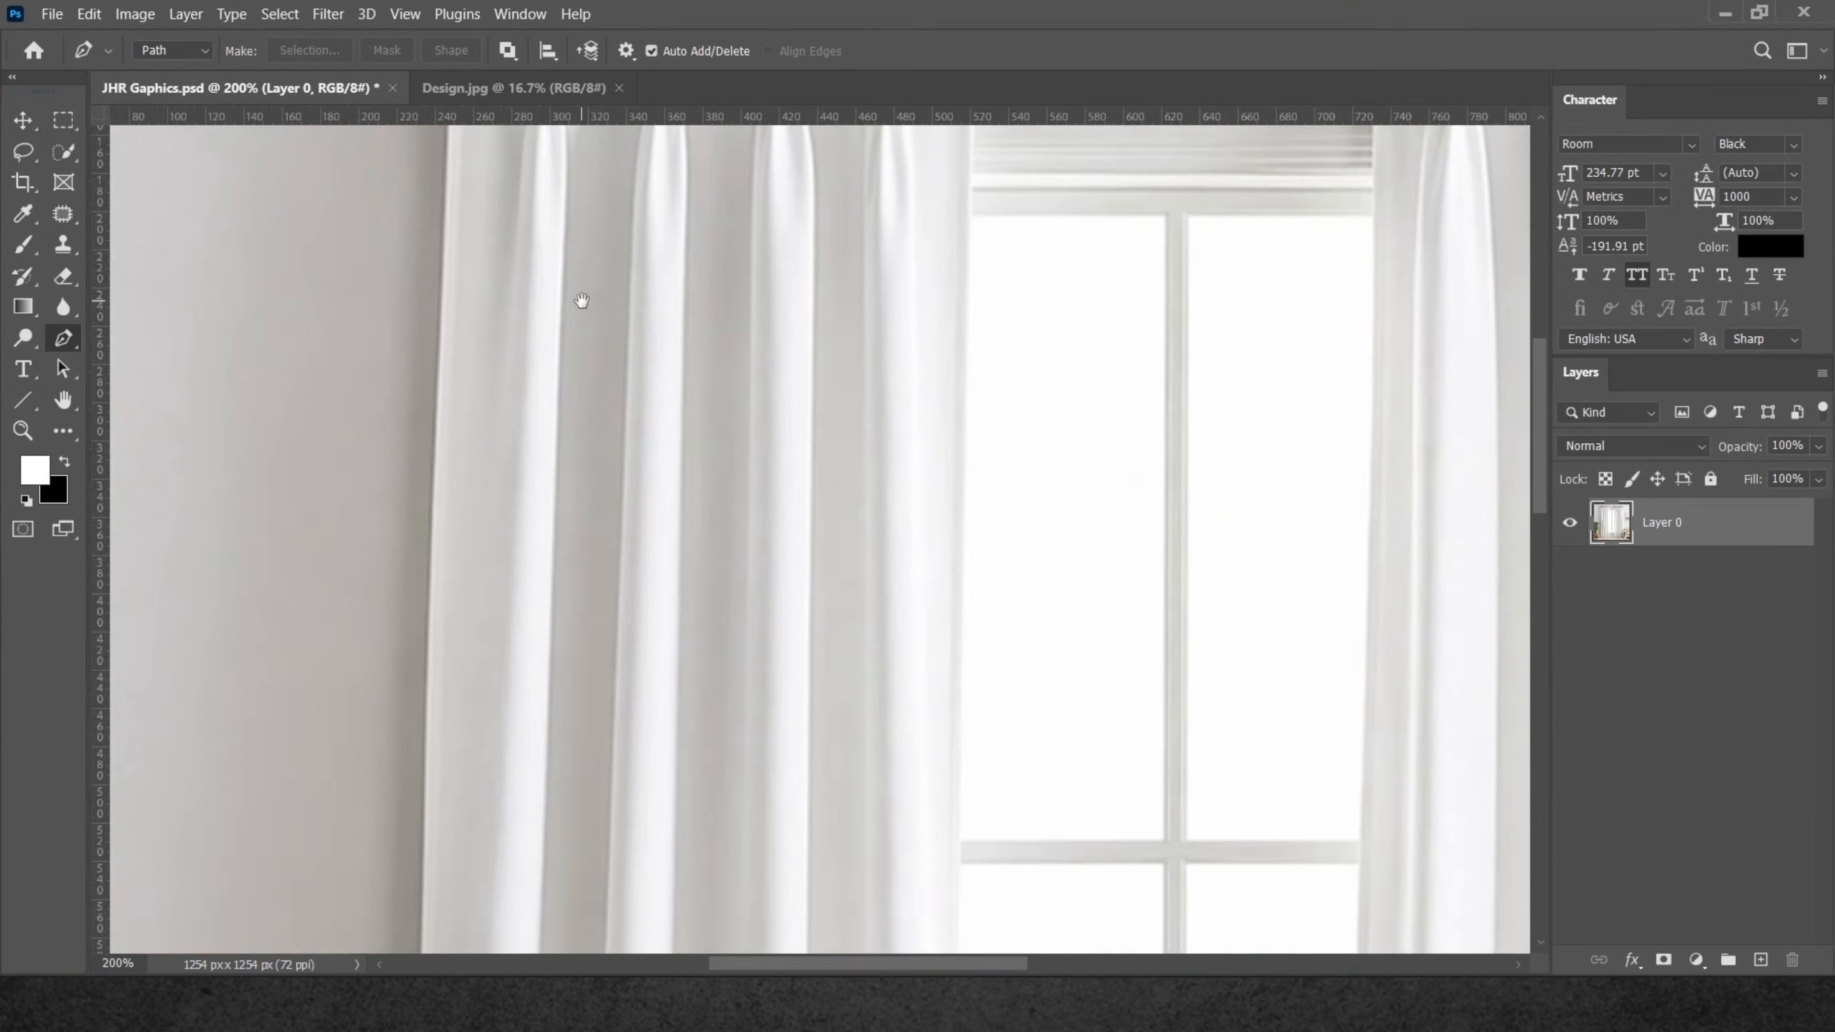
Trace the pleated top edge of the plant-side curtain with the Pen tool, placing anchors from its outer corner to its window-side corner.
drag(578, 299, 696, 673)
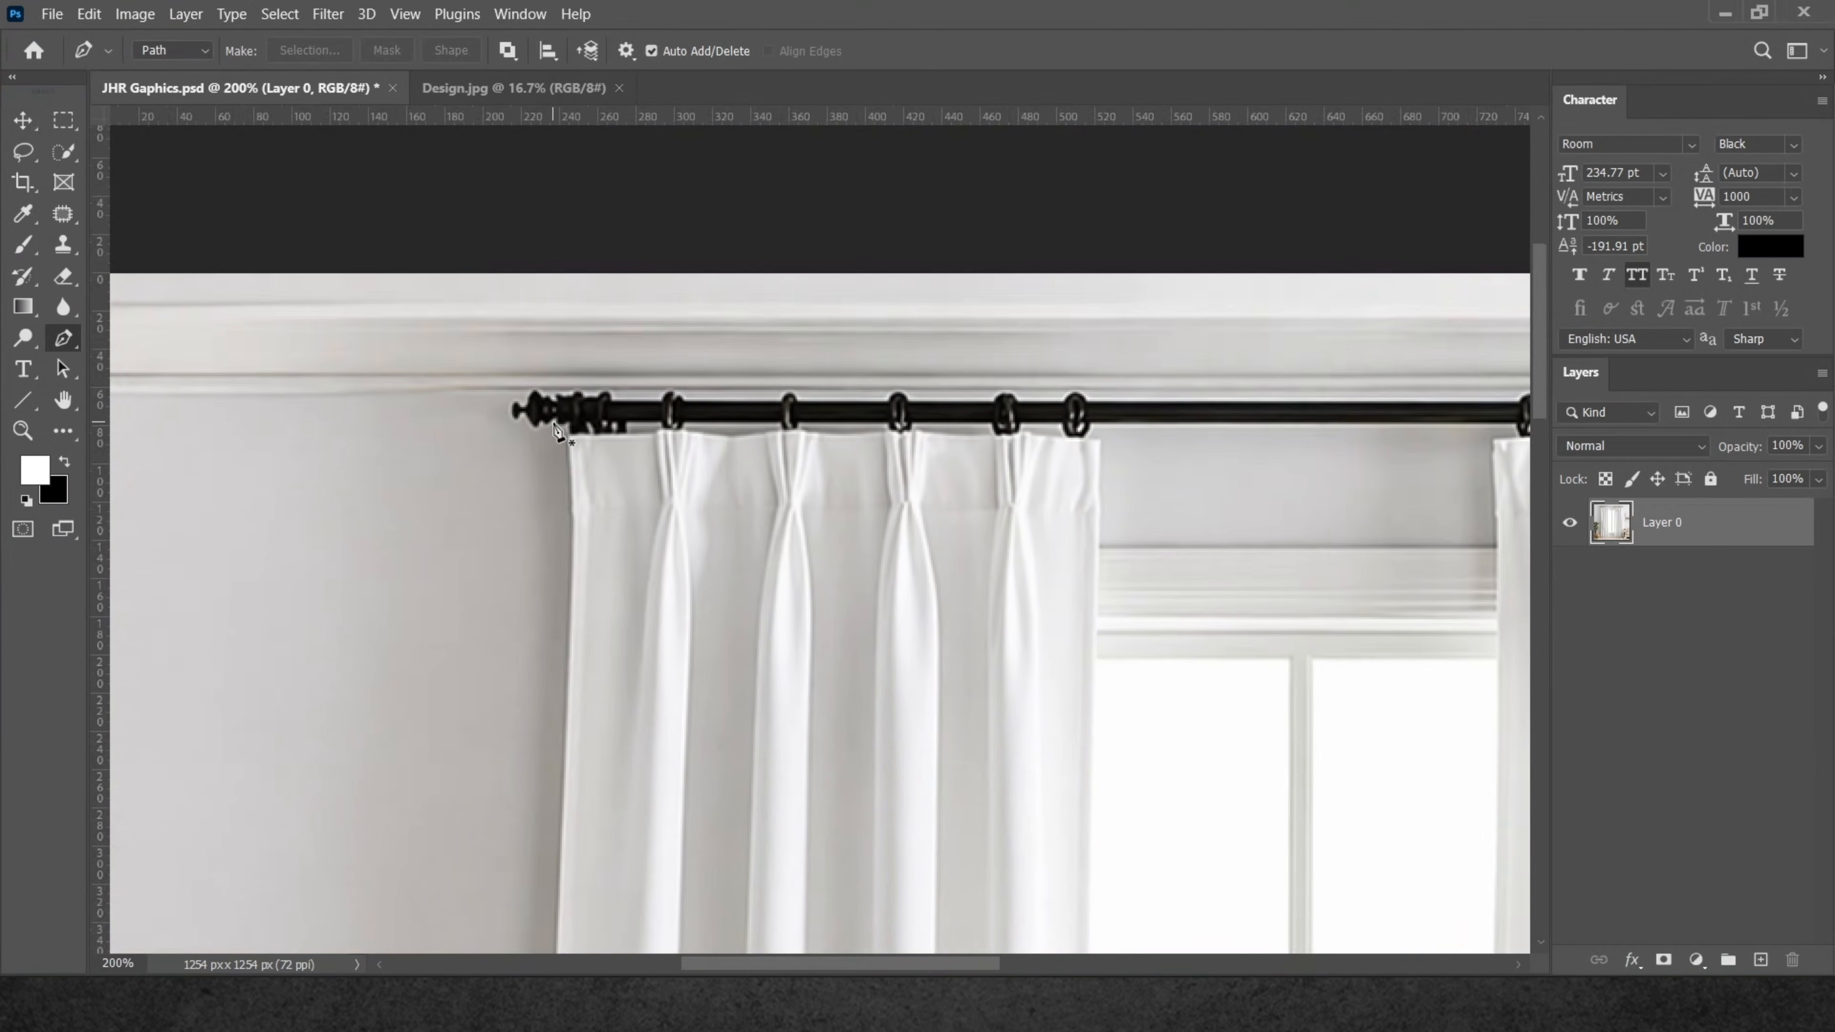
click(567, 436)
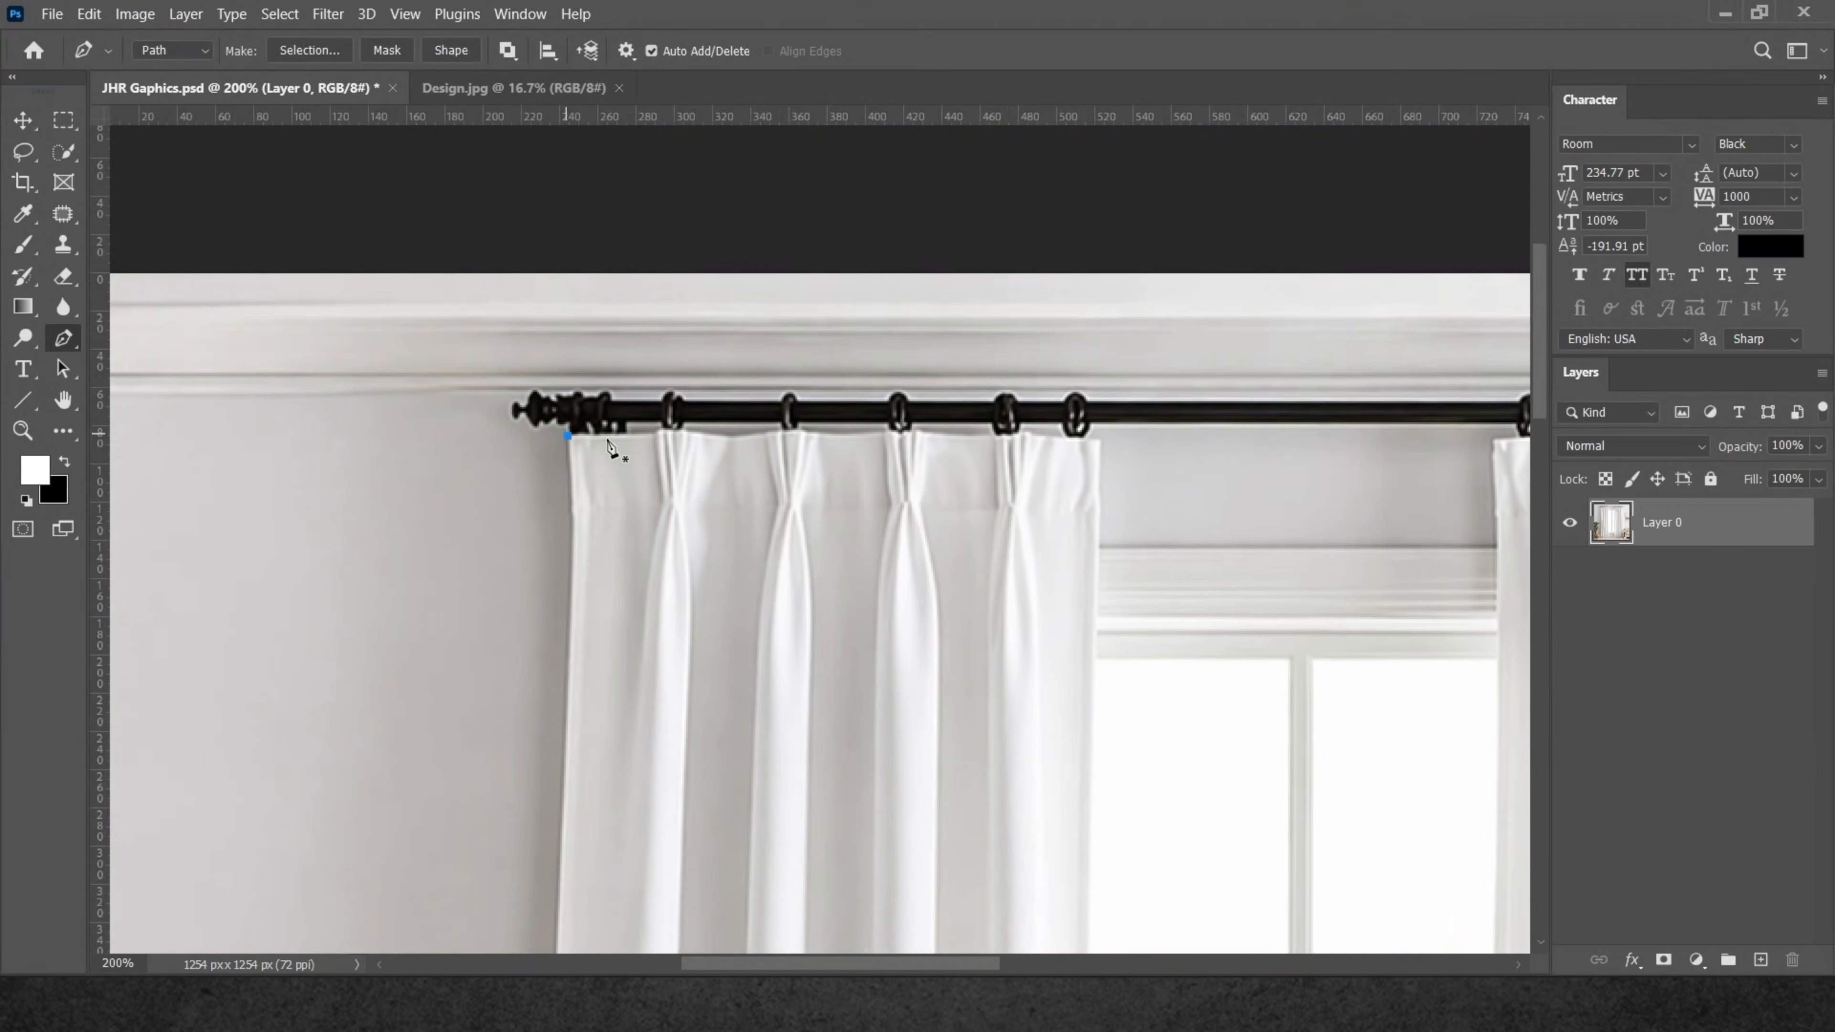
click(659, 430)
click(732, 435)
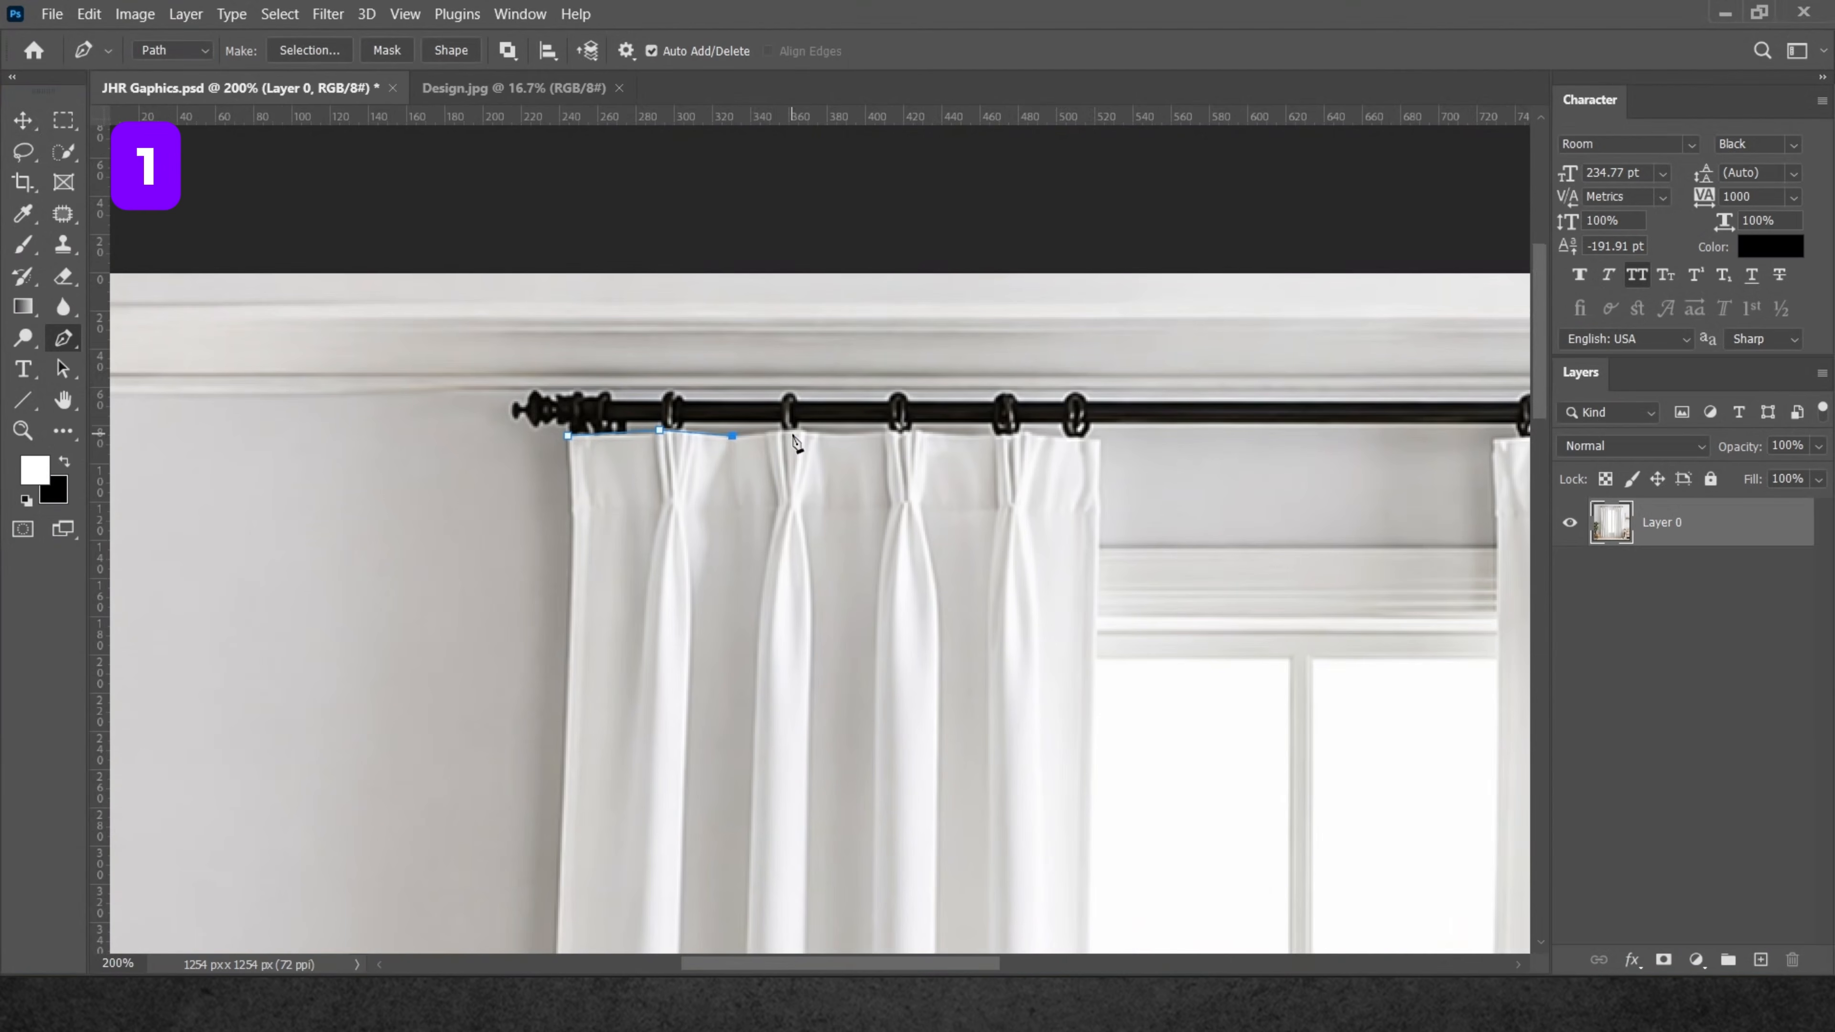
click(844, 436)
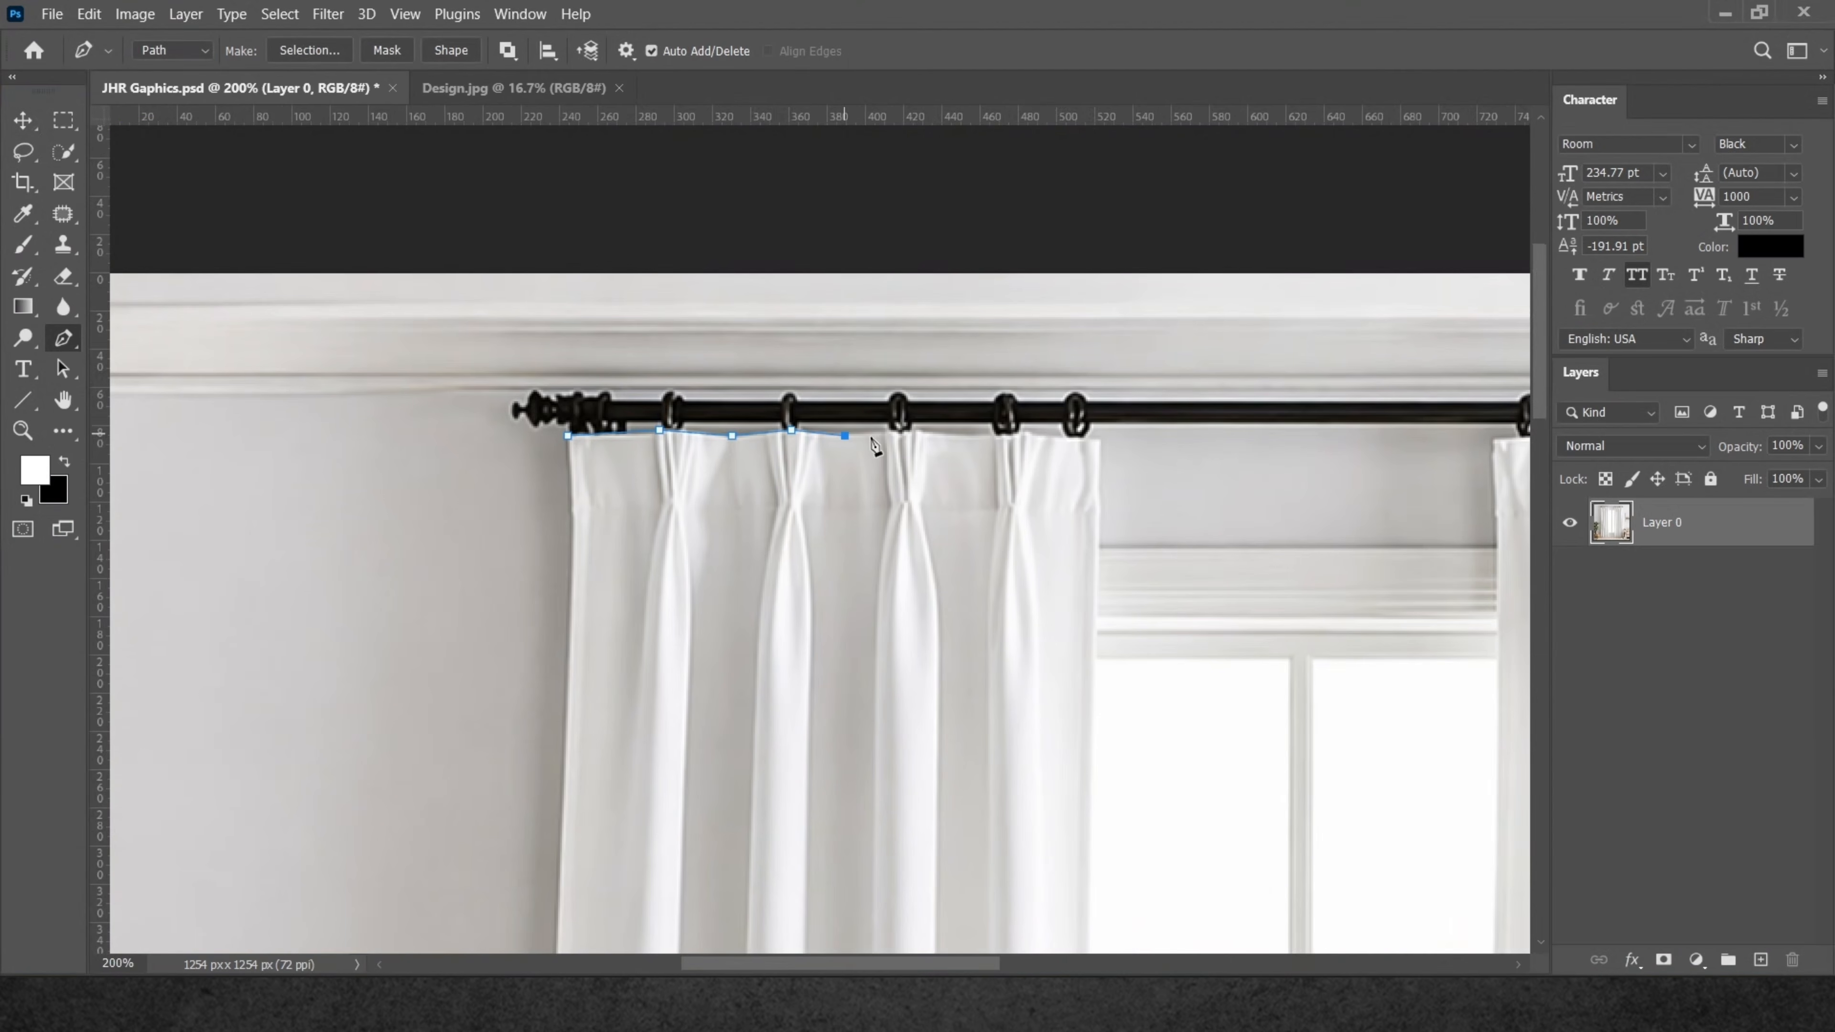
click(905, 430)
click(964, 436)
click(1099, 441)
Continue the path down the curtain's window-side edge to its bottom corner near the floor.
scroll(1103, 448, down, 10)
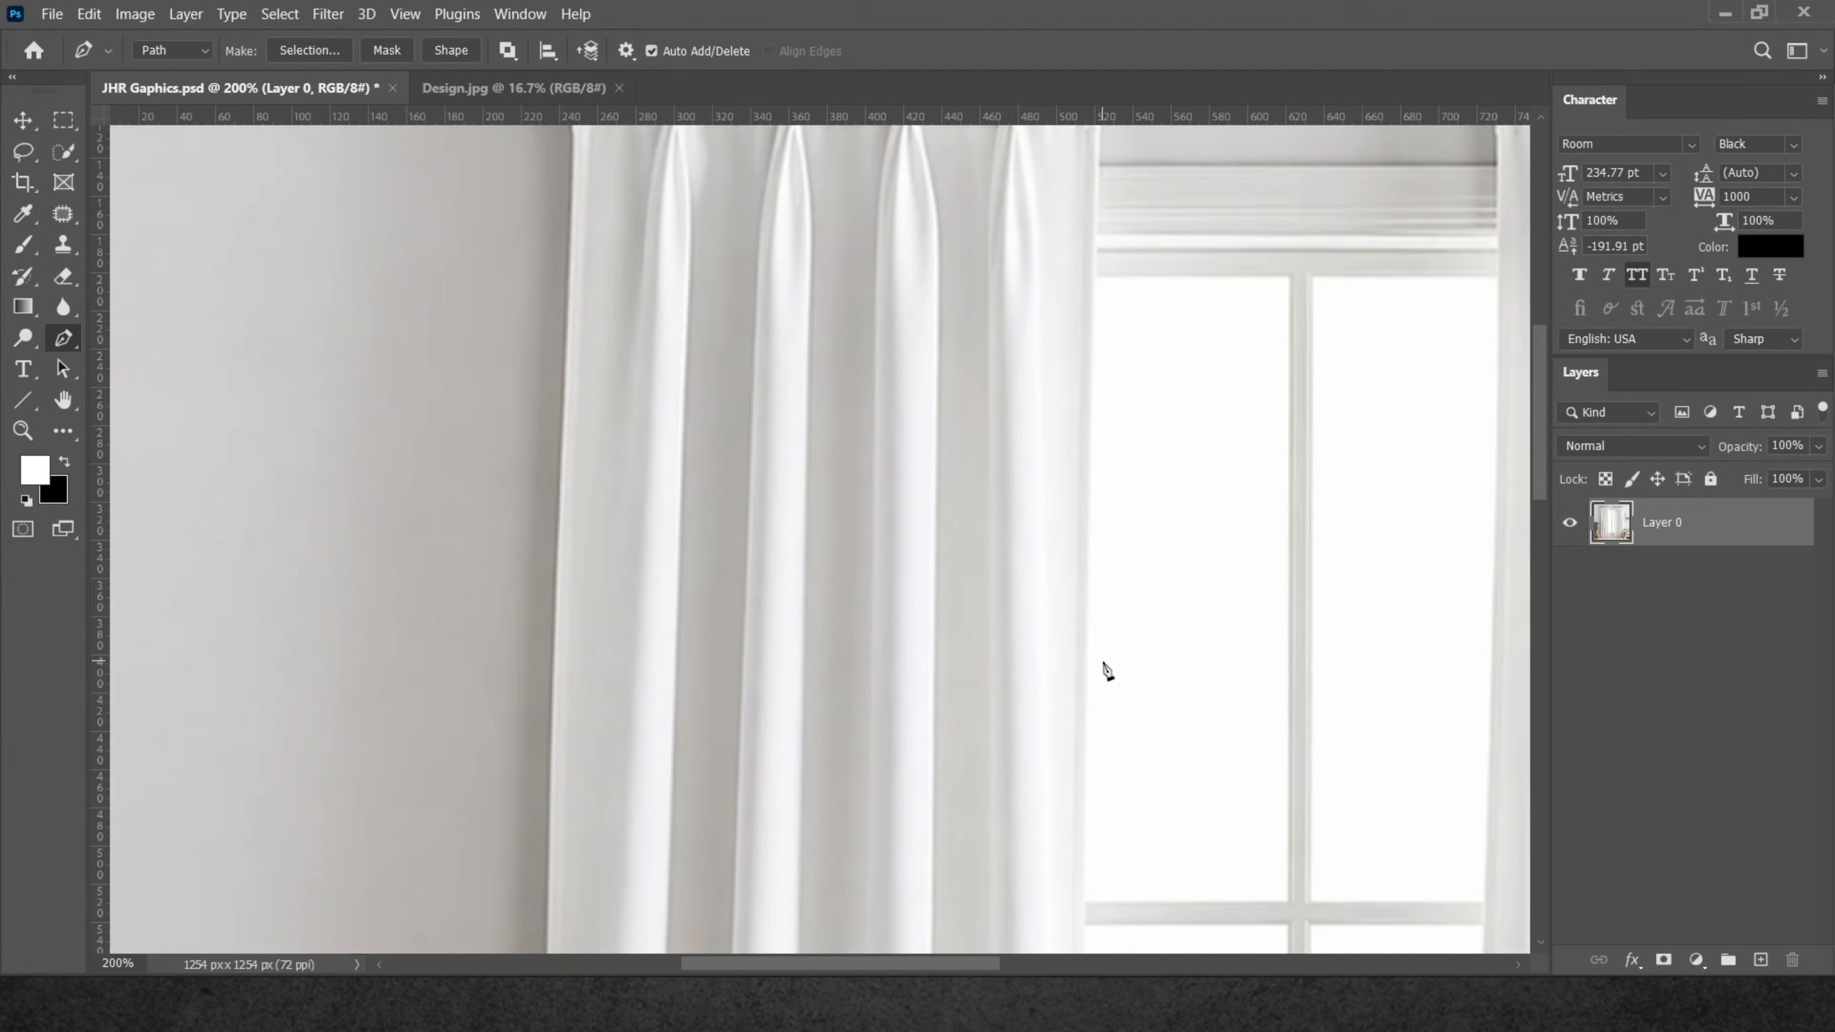
click(1087, 659)
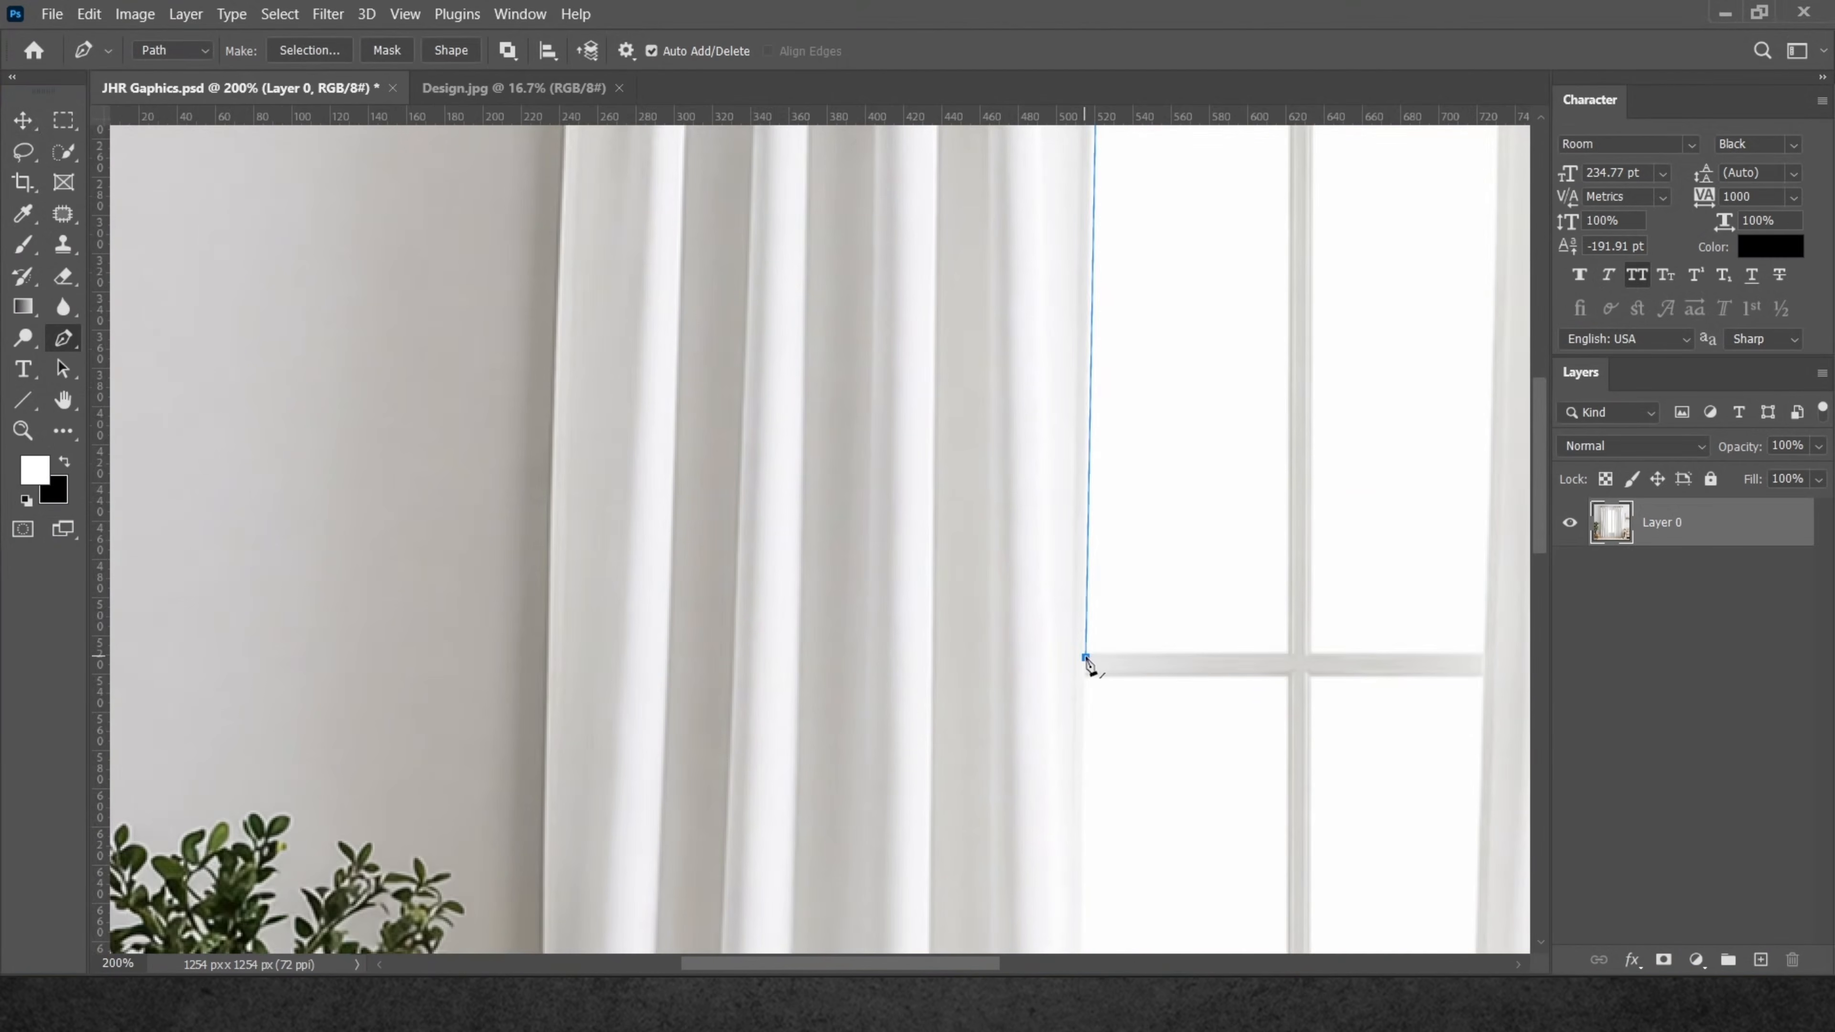
drag(1155, 827, 1145, 299)
drag(1144, 876, 1099, 325)
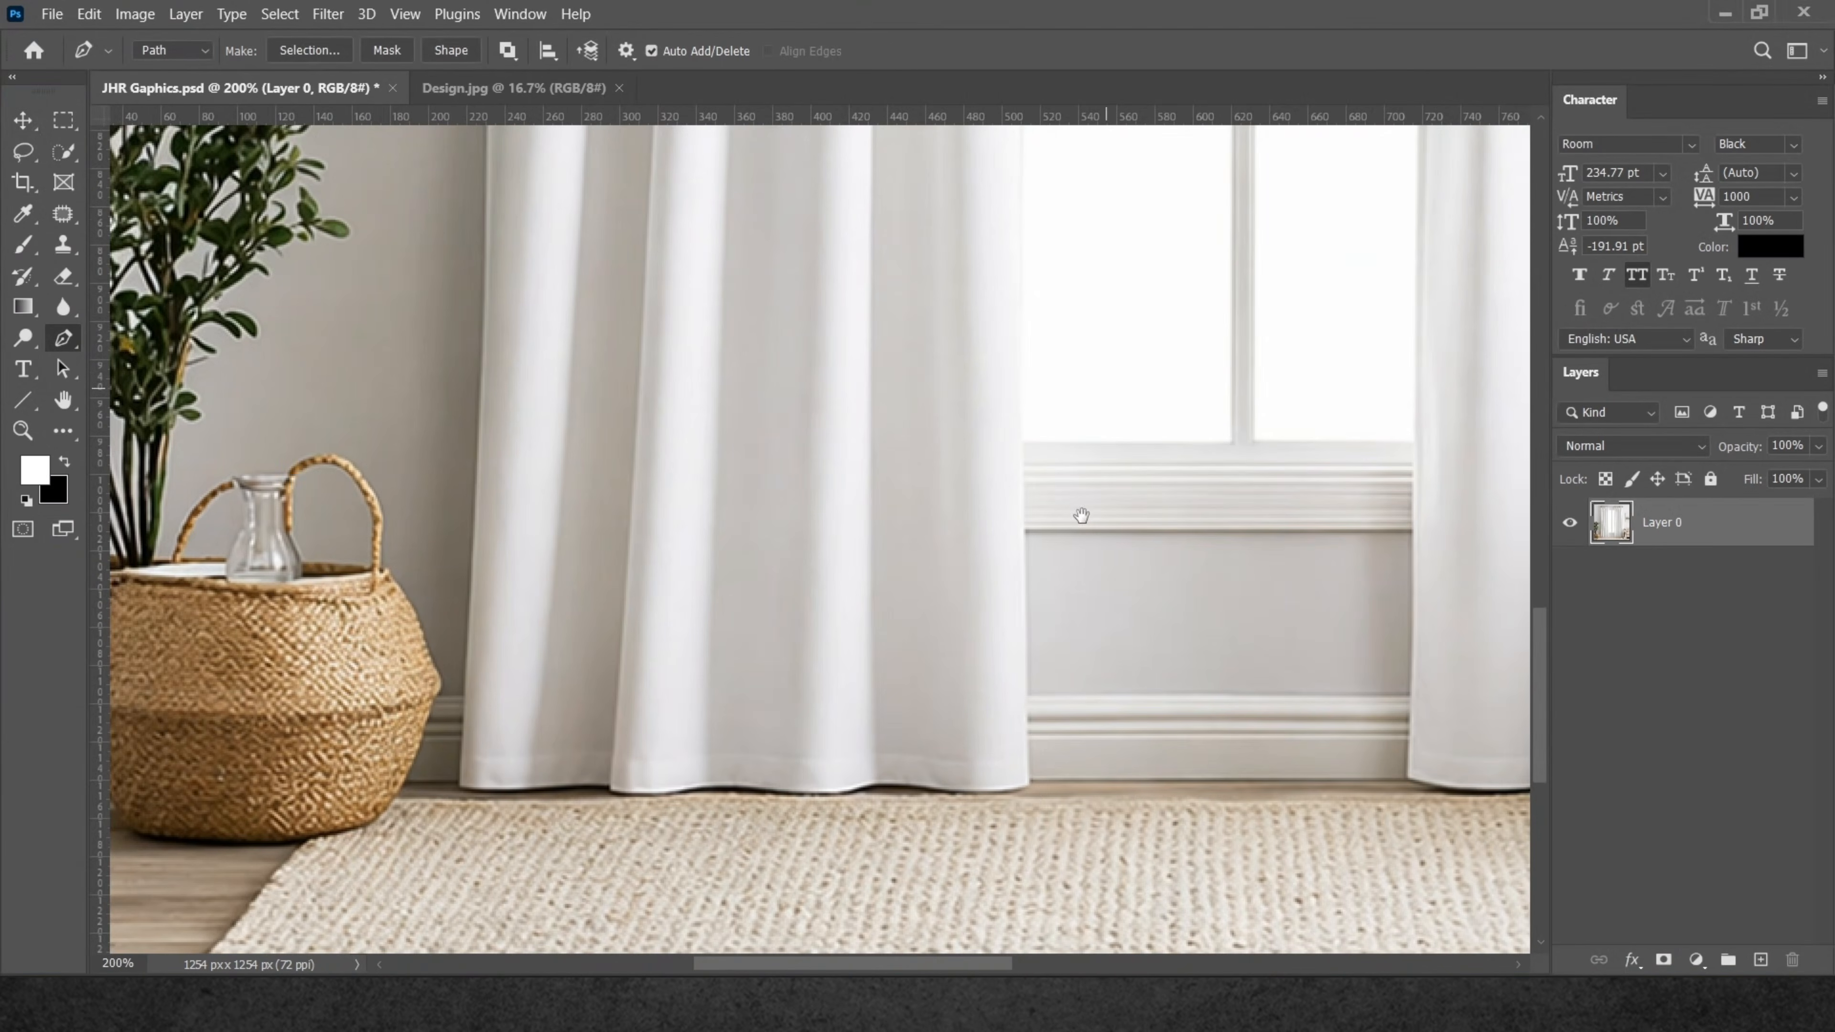
click(1029, 781)
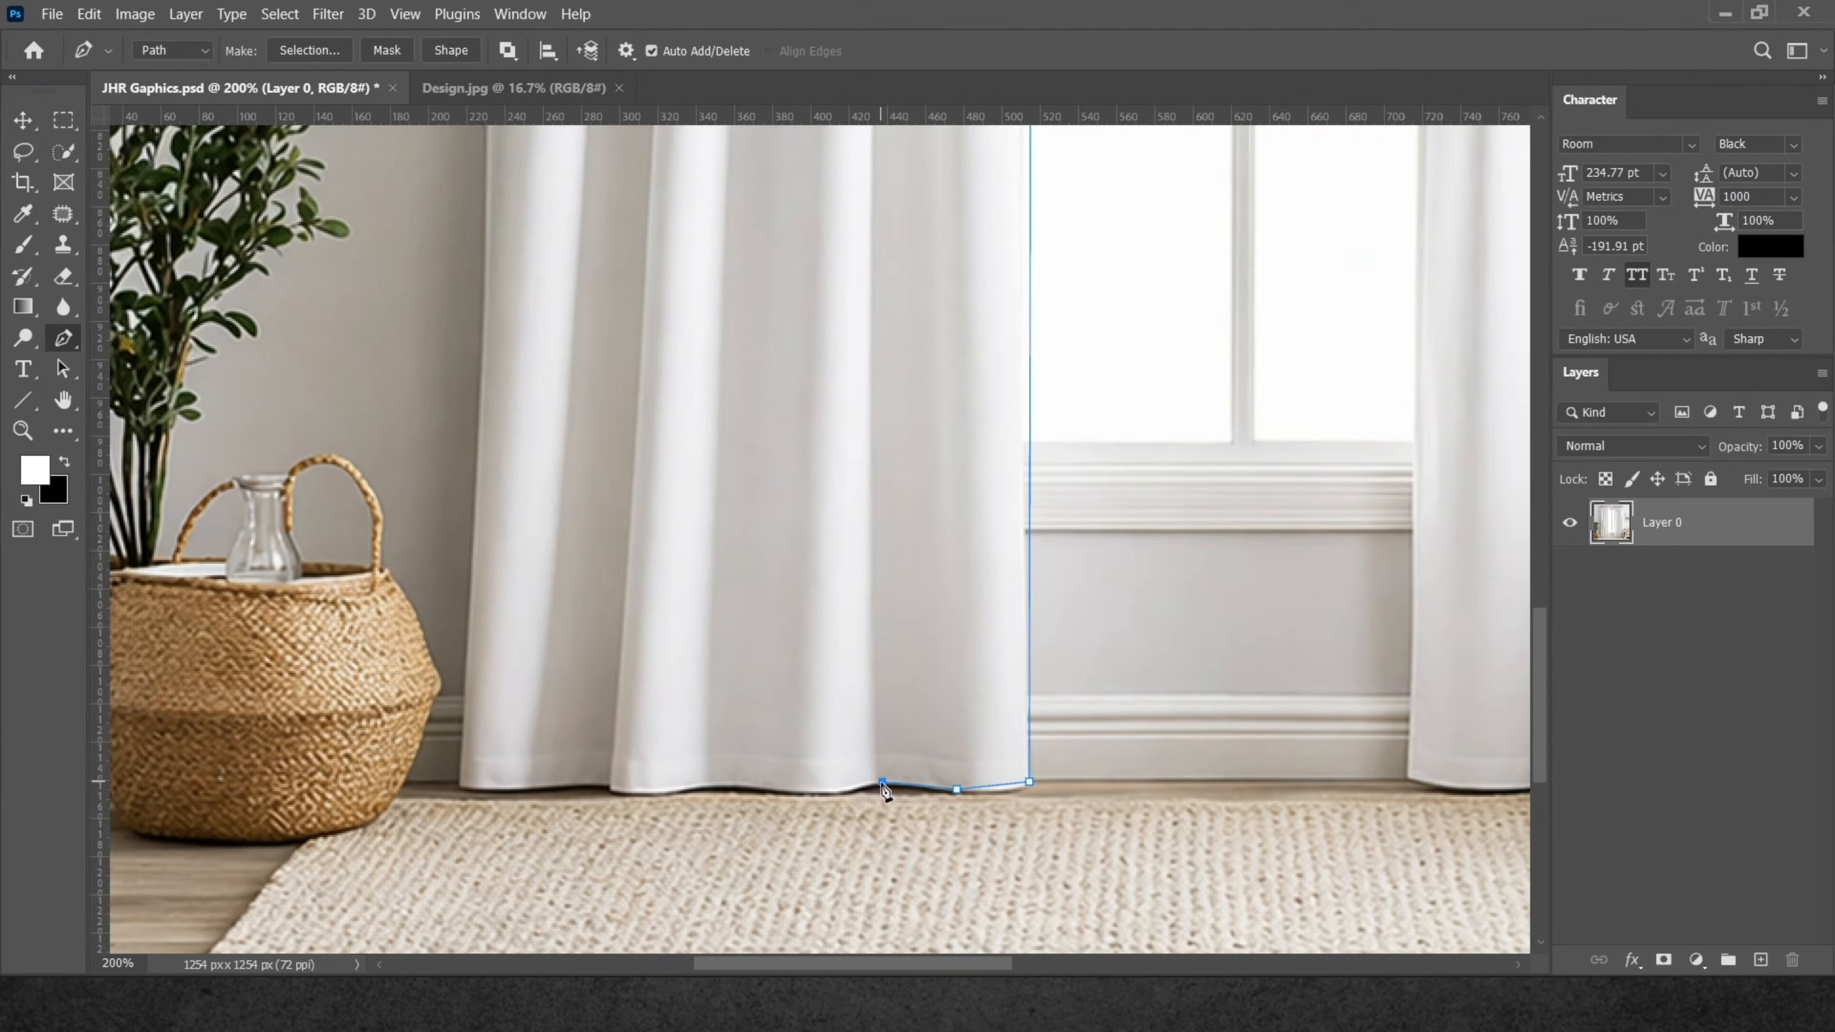
Continue the path along the curtain's wavy hem towards the basket, placing an anchor at each fold.
click(787, 790)
click(658, 791)
drag(619, 795, 754, 815)
click(749, 807)
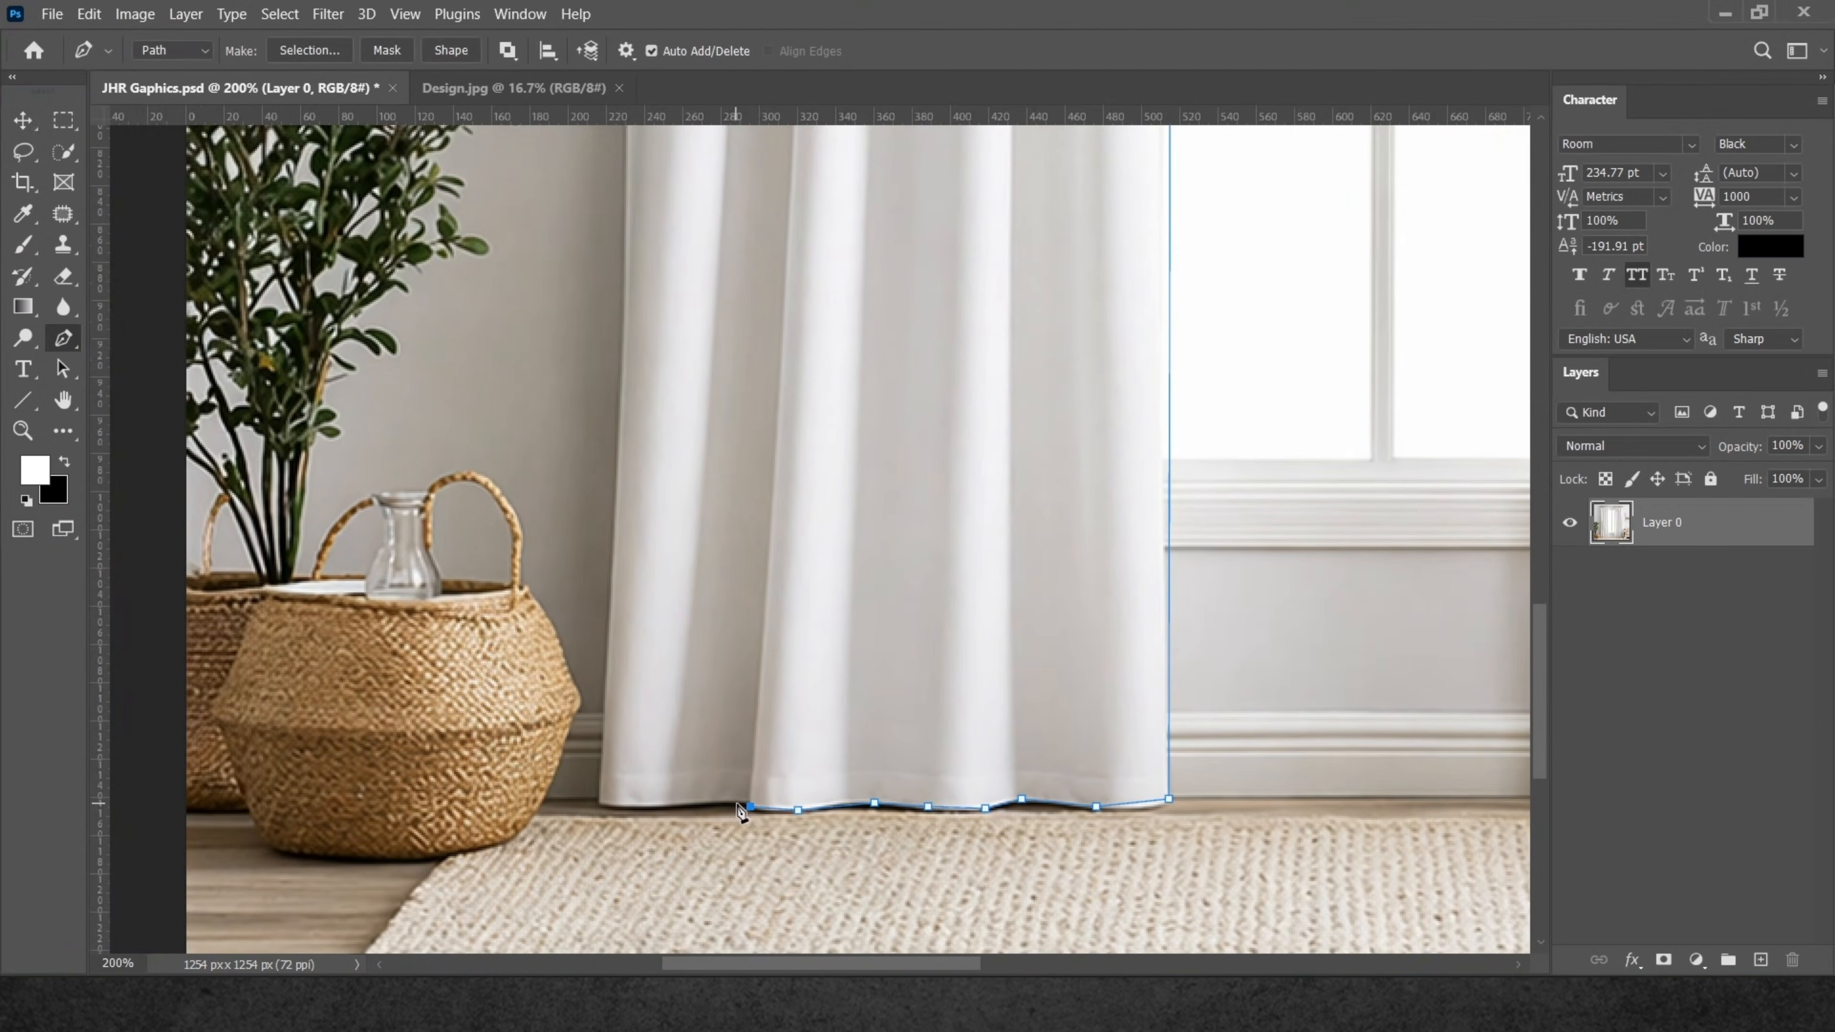
click(677, 805)
Trace the curtain's plant-side edge up to the rod and close the path around the curtain.
scroll(636, 578, up, 5)
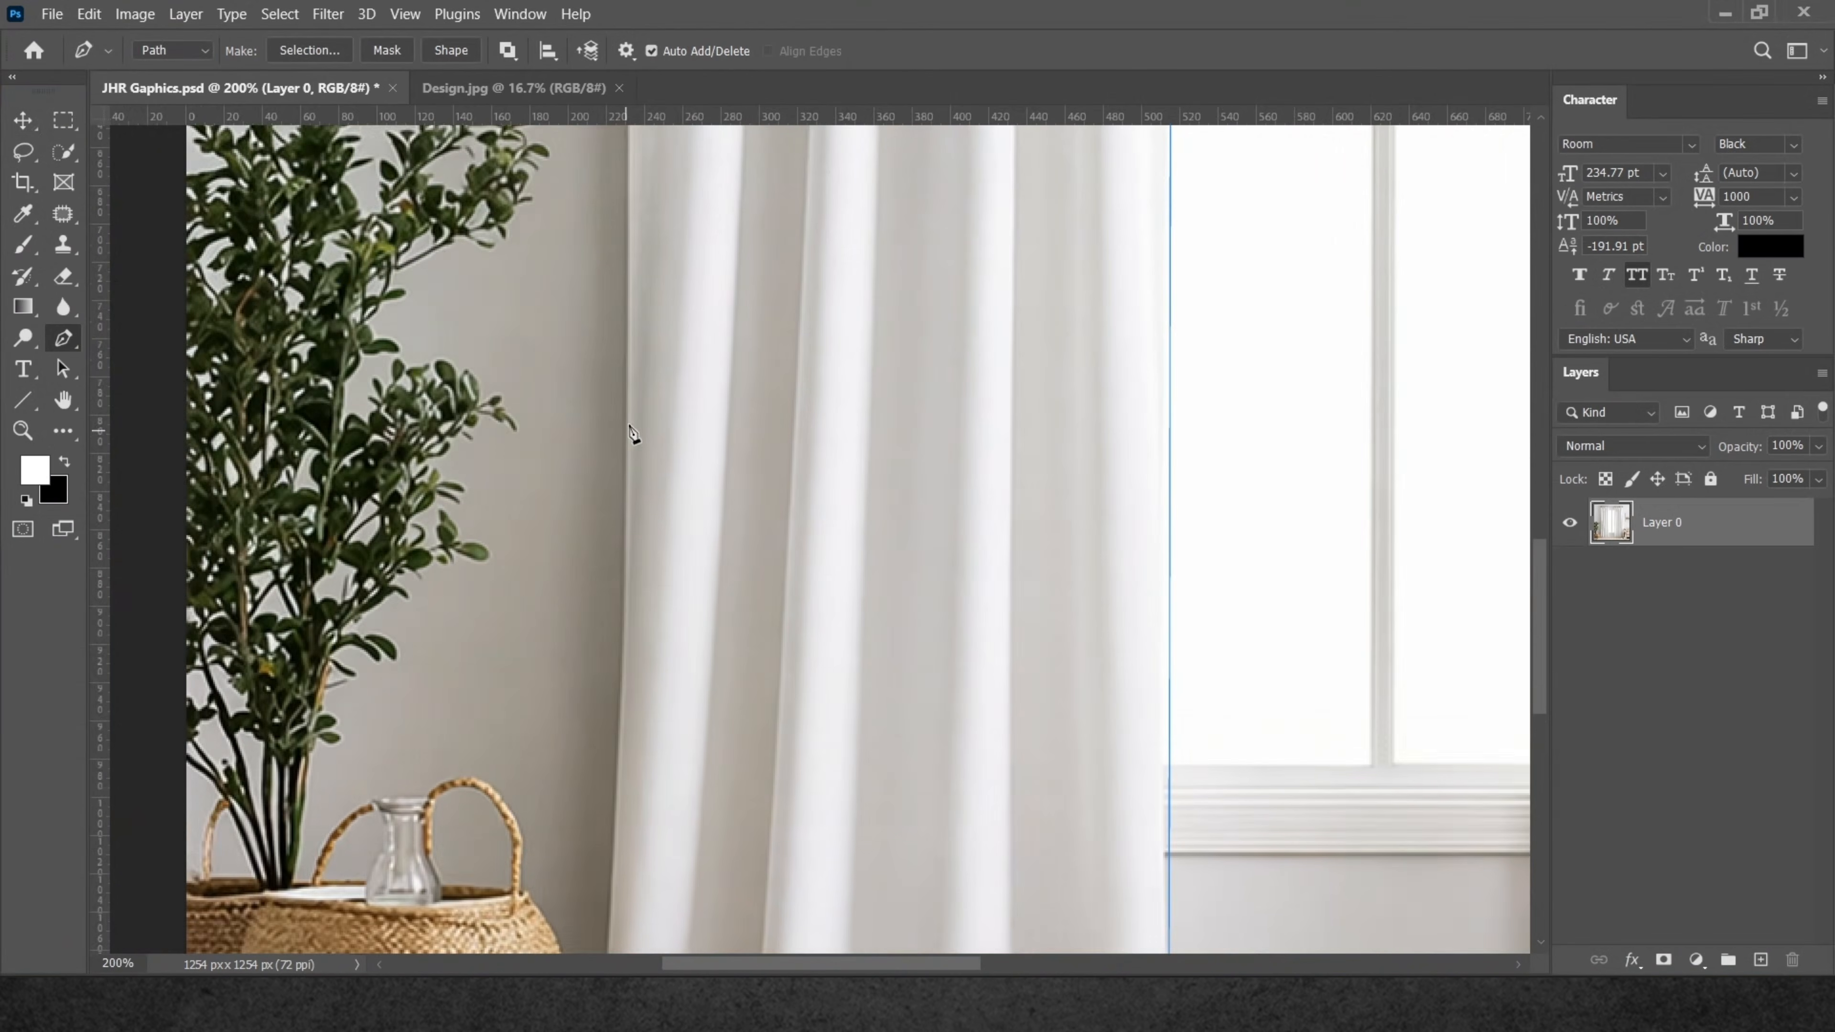
scroll(628, 312, up, 12)
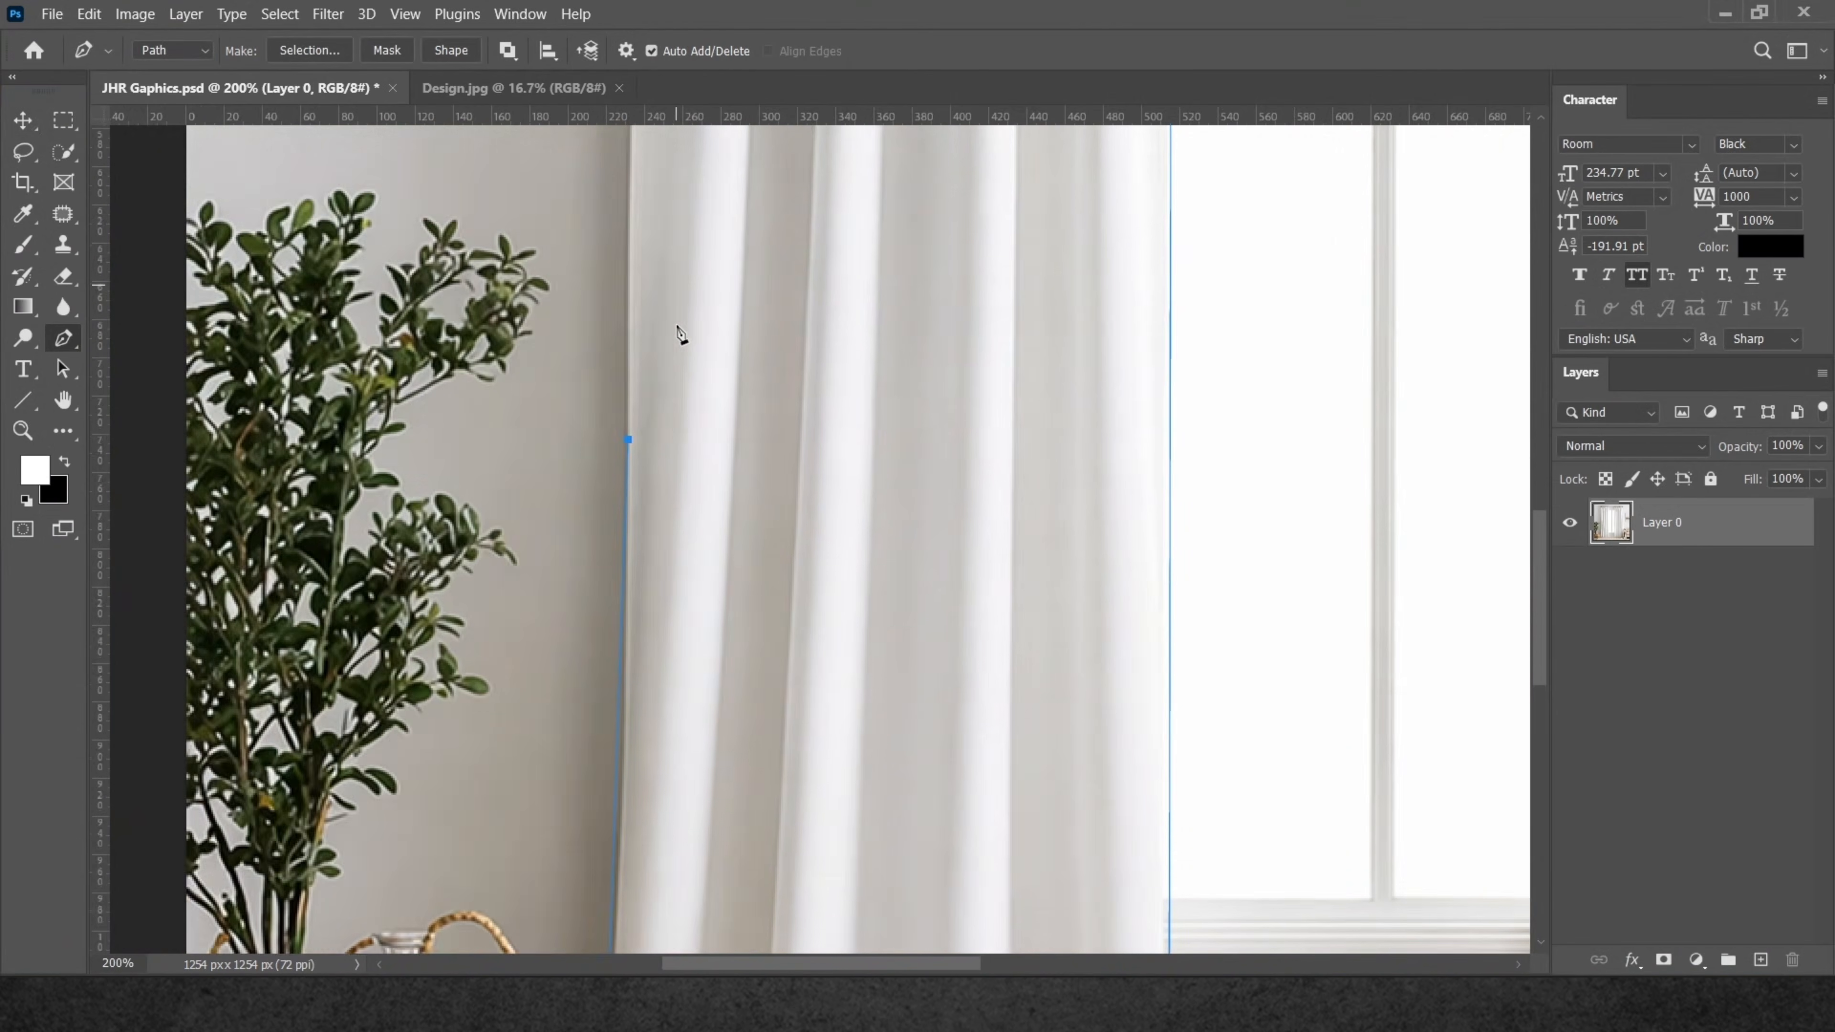
scroll(633, 374, up, 6)
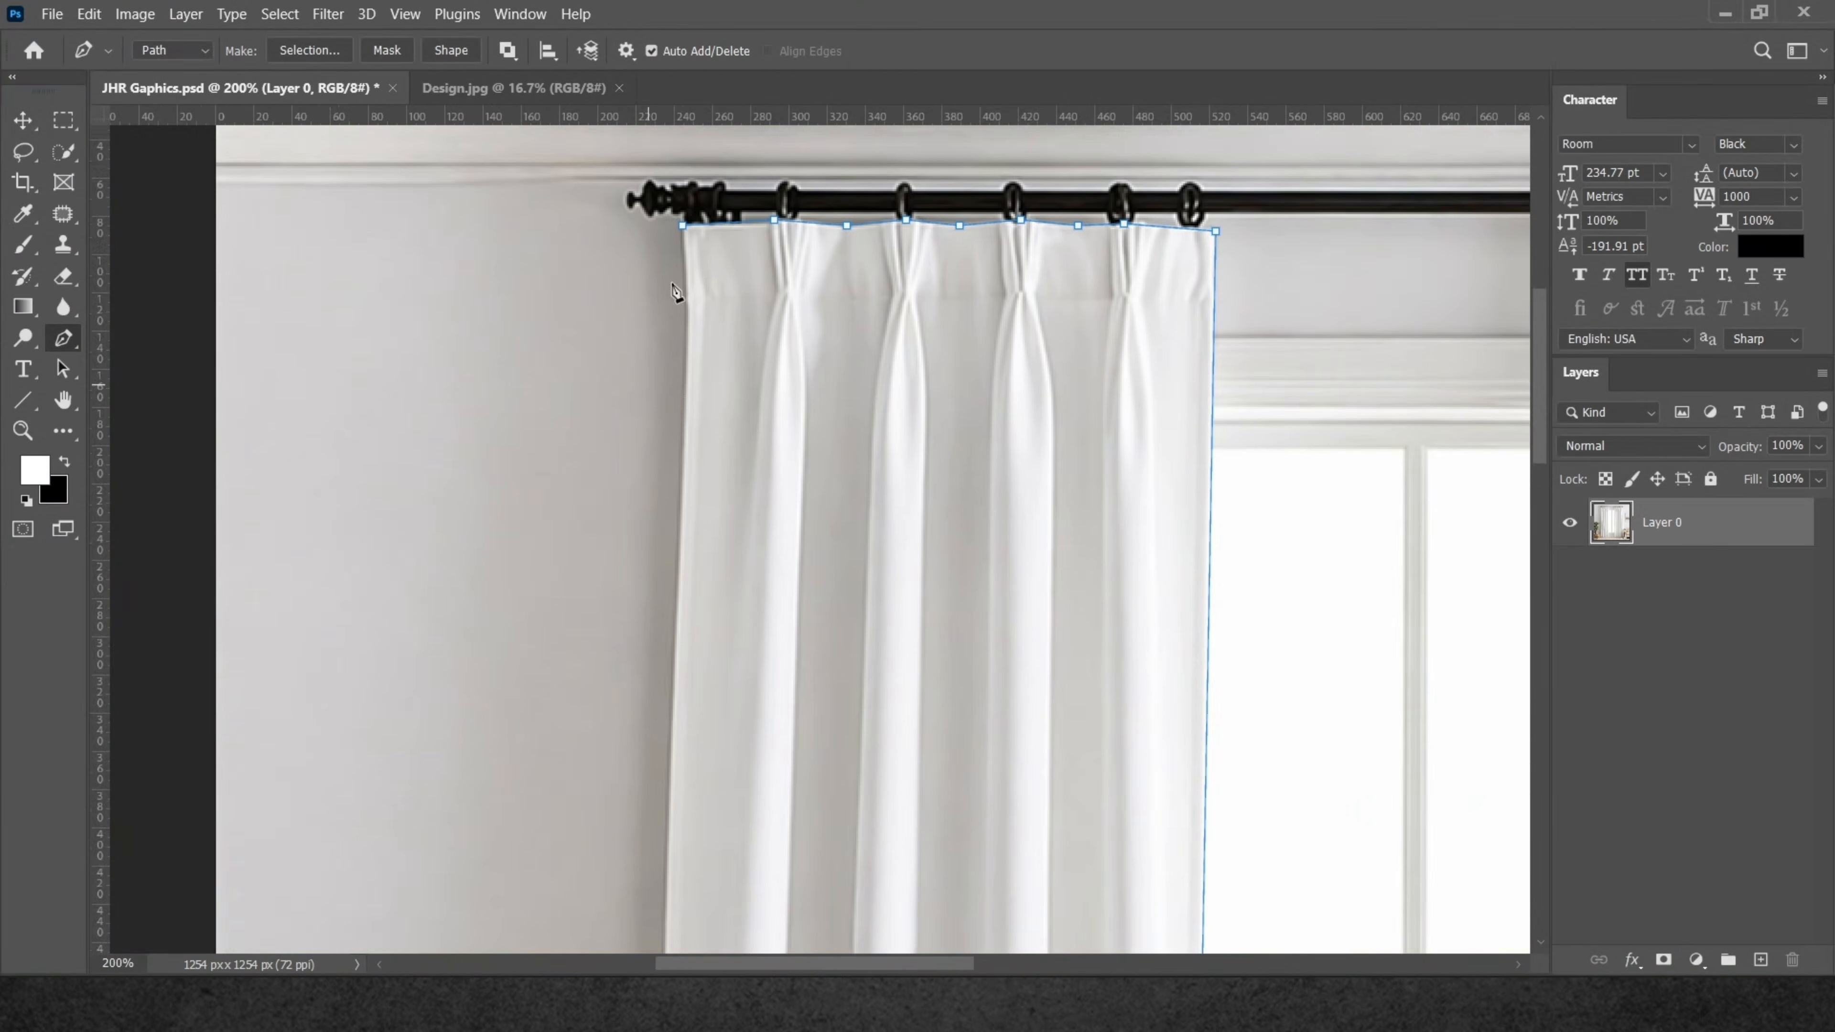
click(683, 399)
click(684, 304)
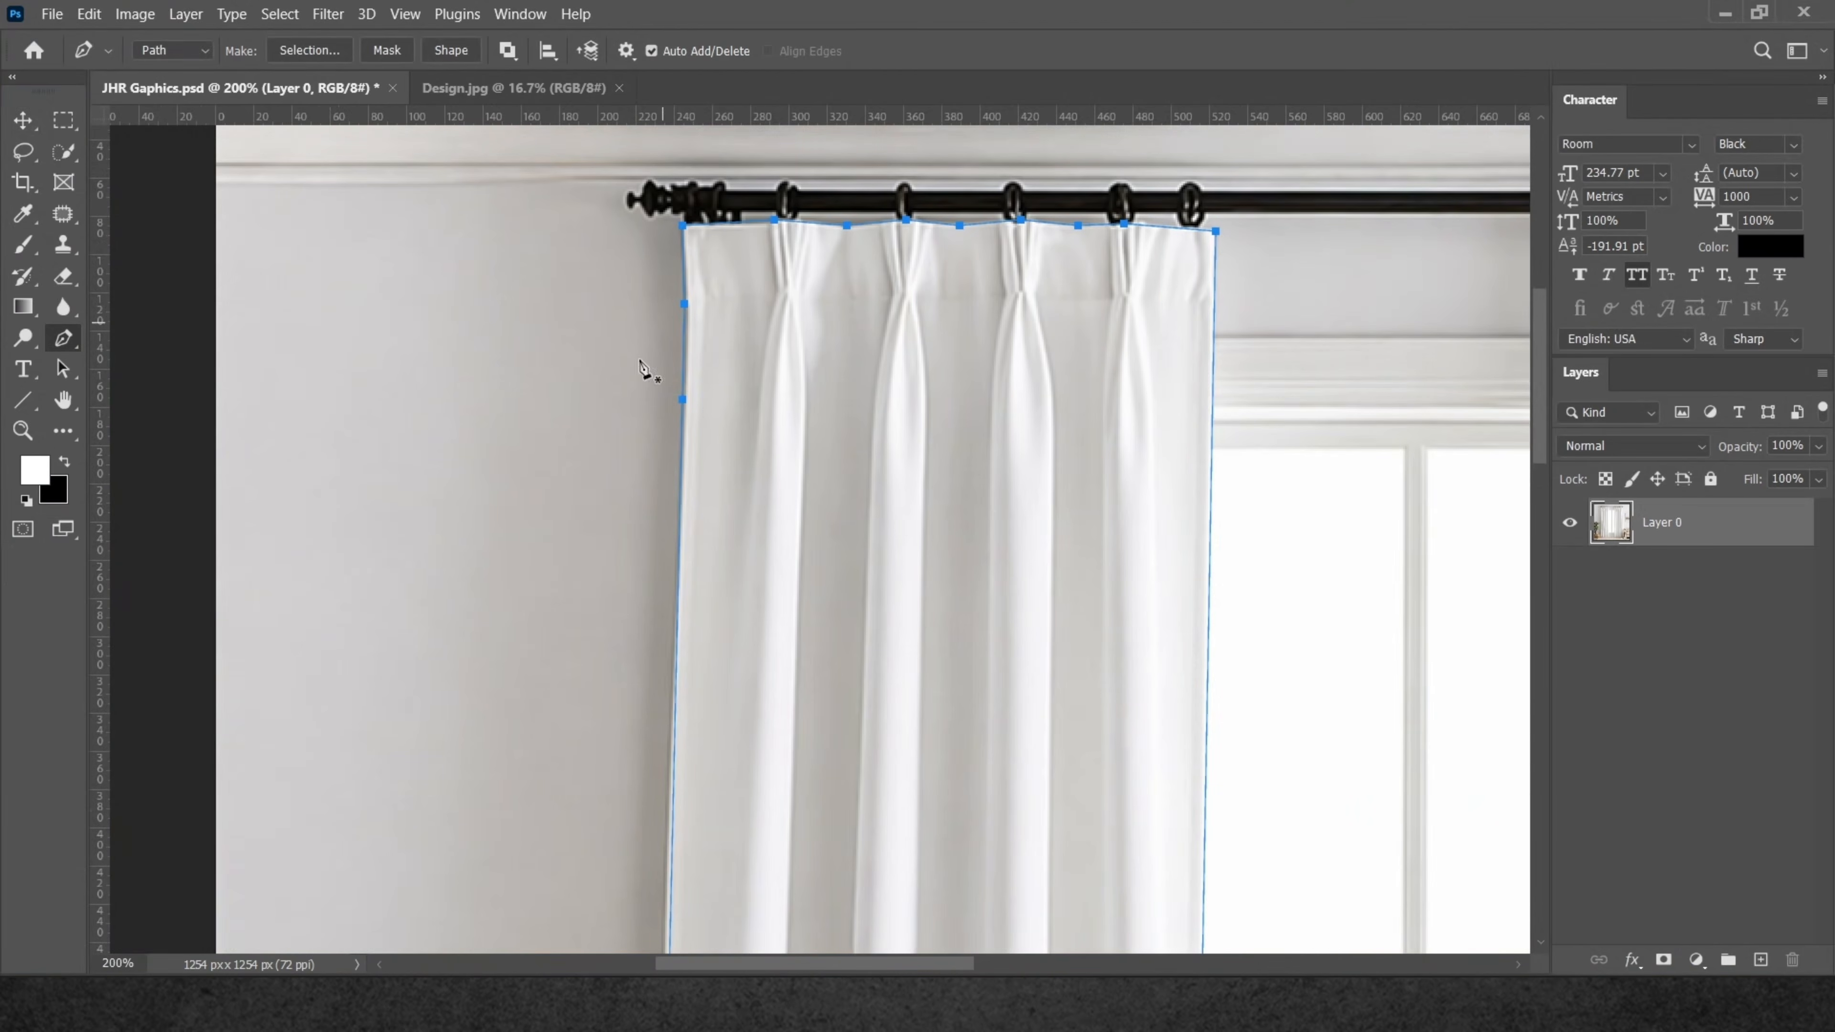
Refine the path along the curtain's top edge using the Add Anchor Point Tool.
right_click(67, 344)
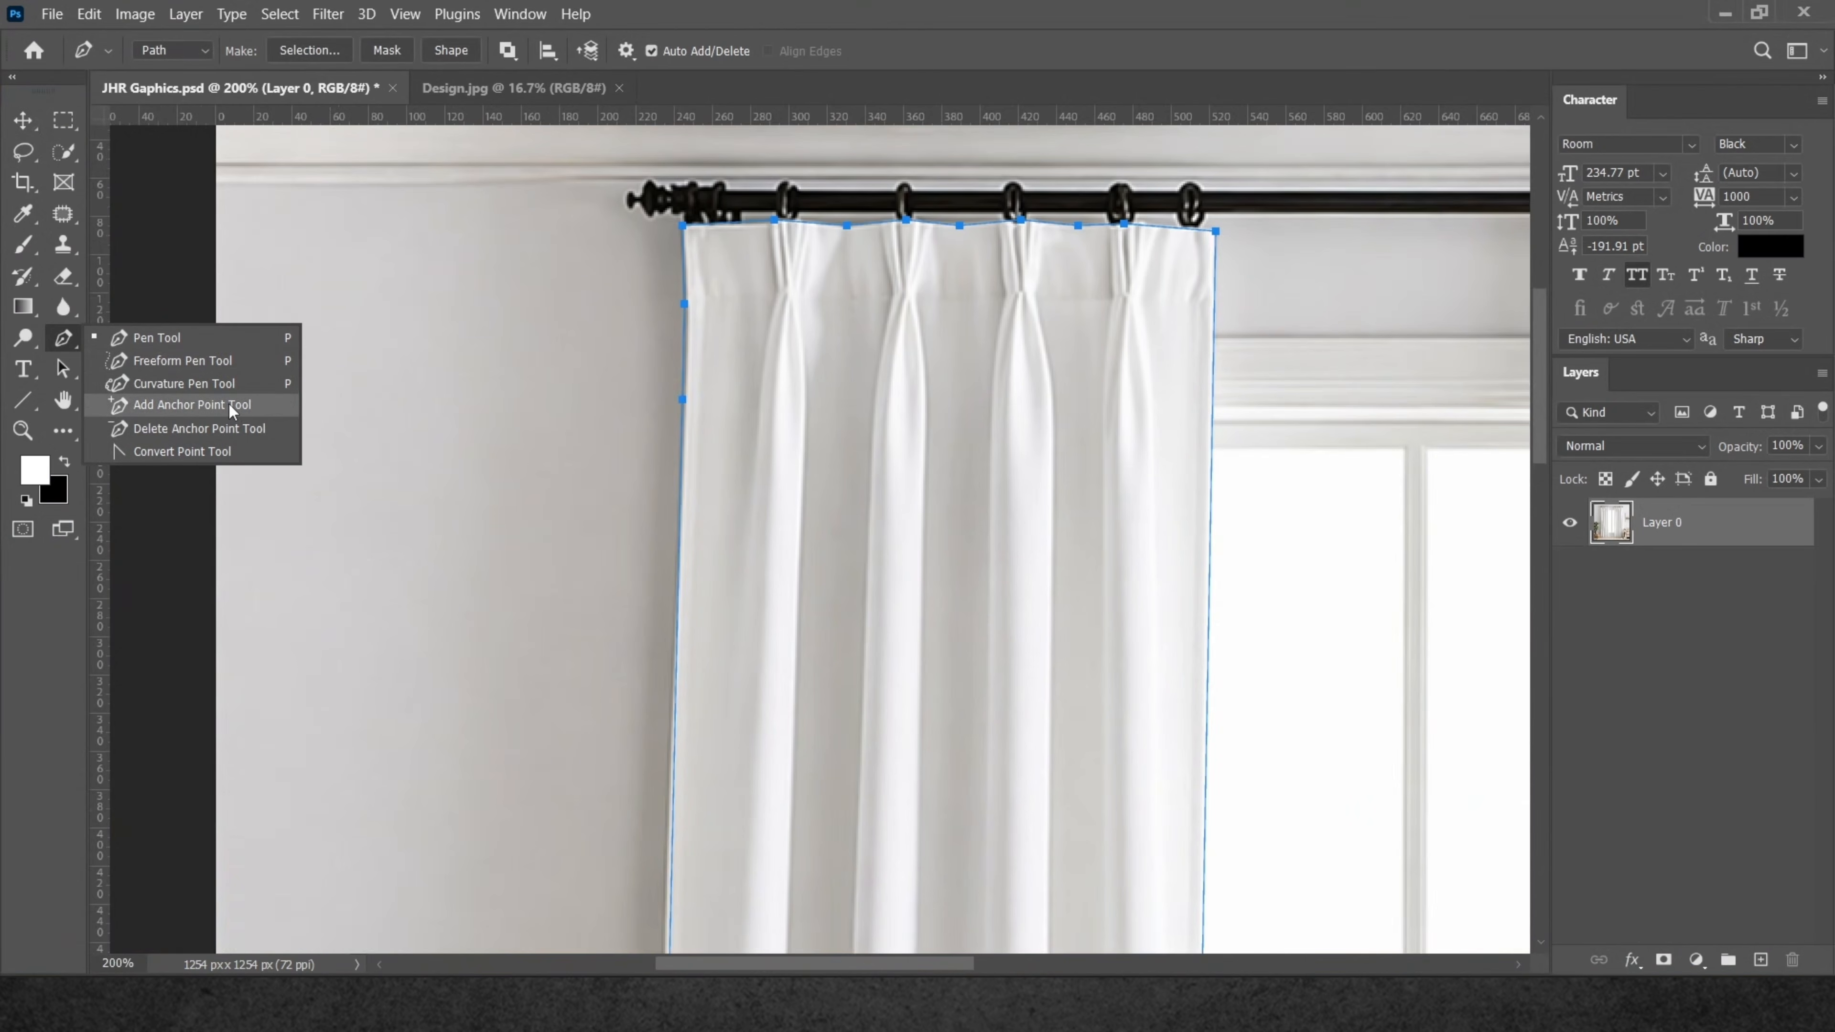
click(192, 404)
drag(854, 313, 842, 408)
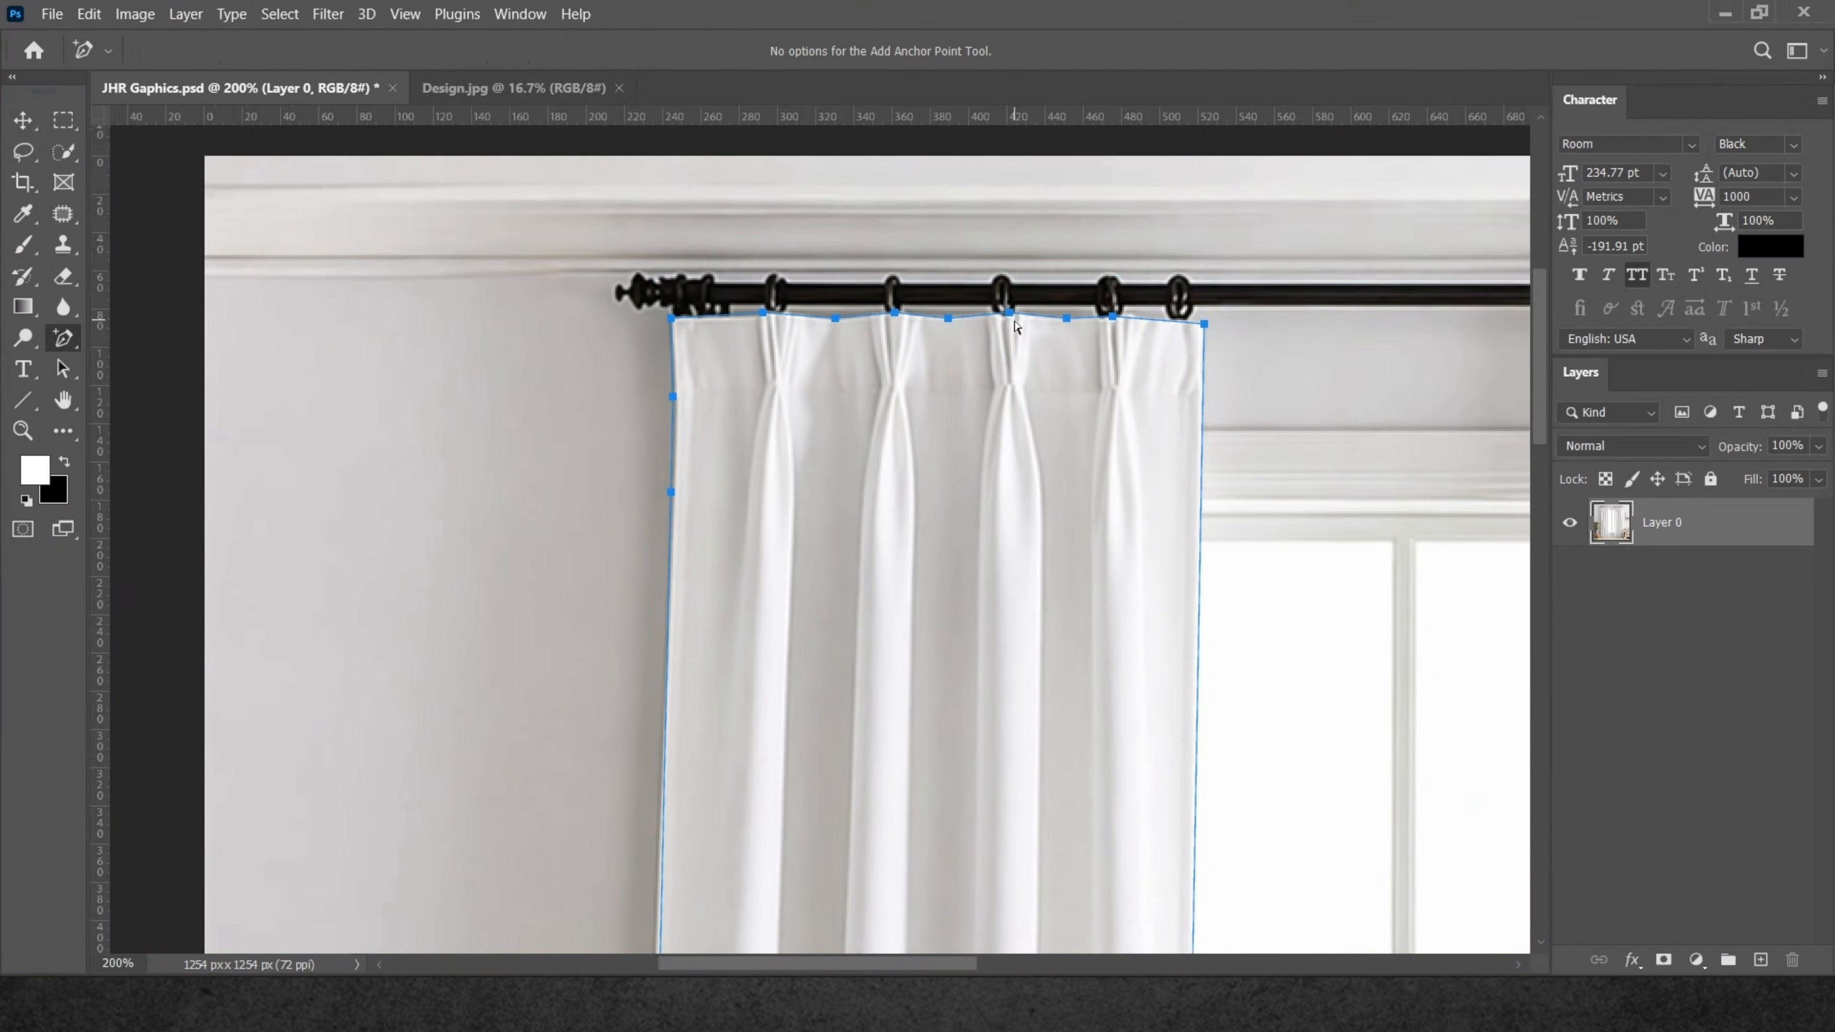
click(794, 315)
Add an anchor point on the lower part of the window-side edge and fit the path to the curtain.
scroll(1183, 656, down, 5)
scroll(1198, 730, down, 5)
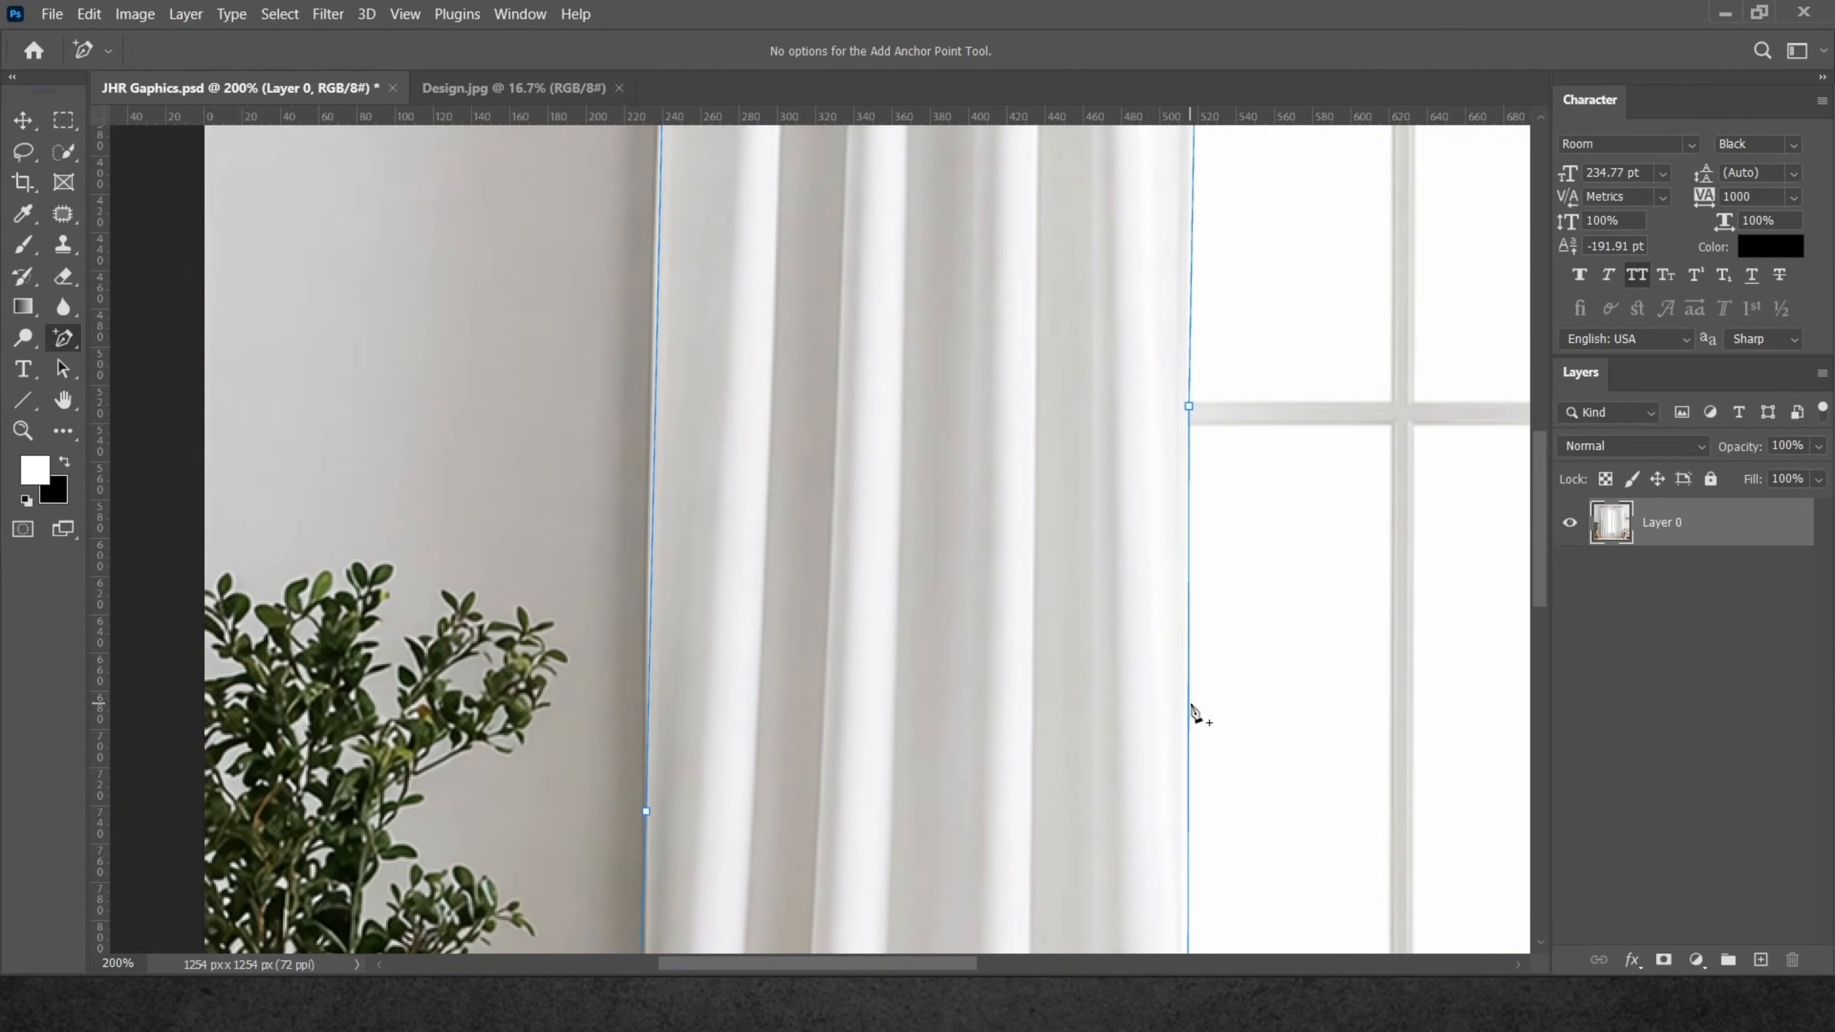
scroll(1192, 713, down, 3)
scroll(1194, 712, down, 2)
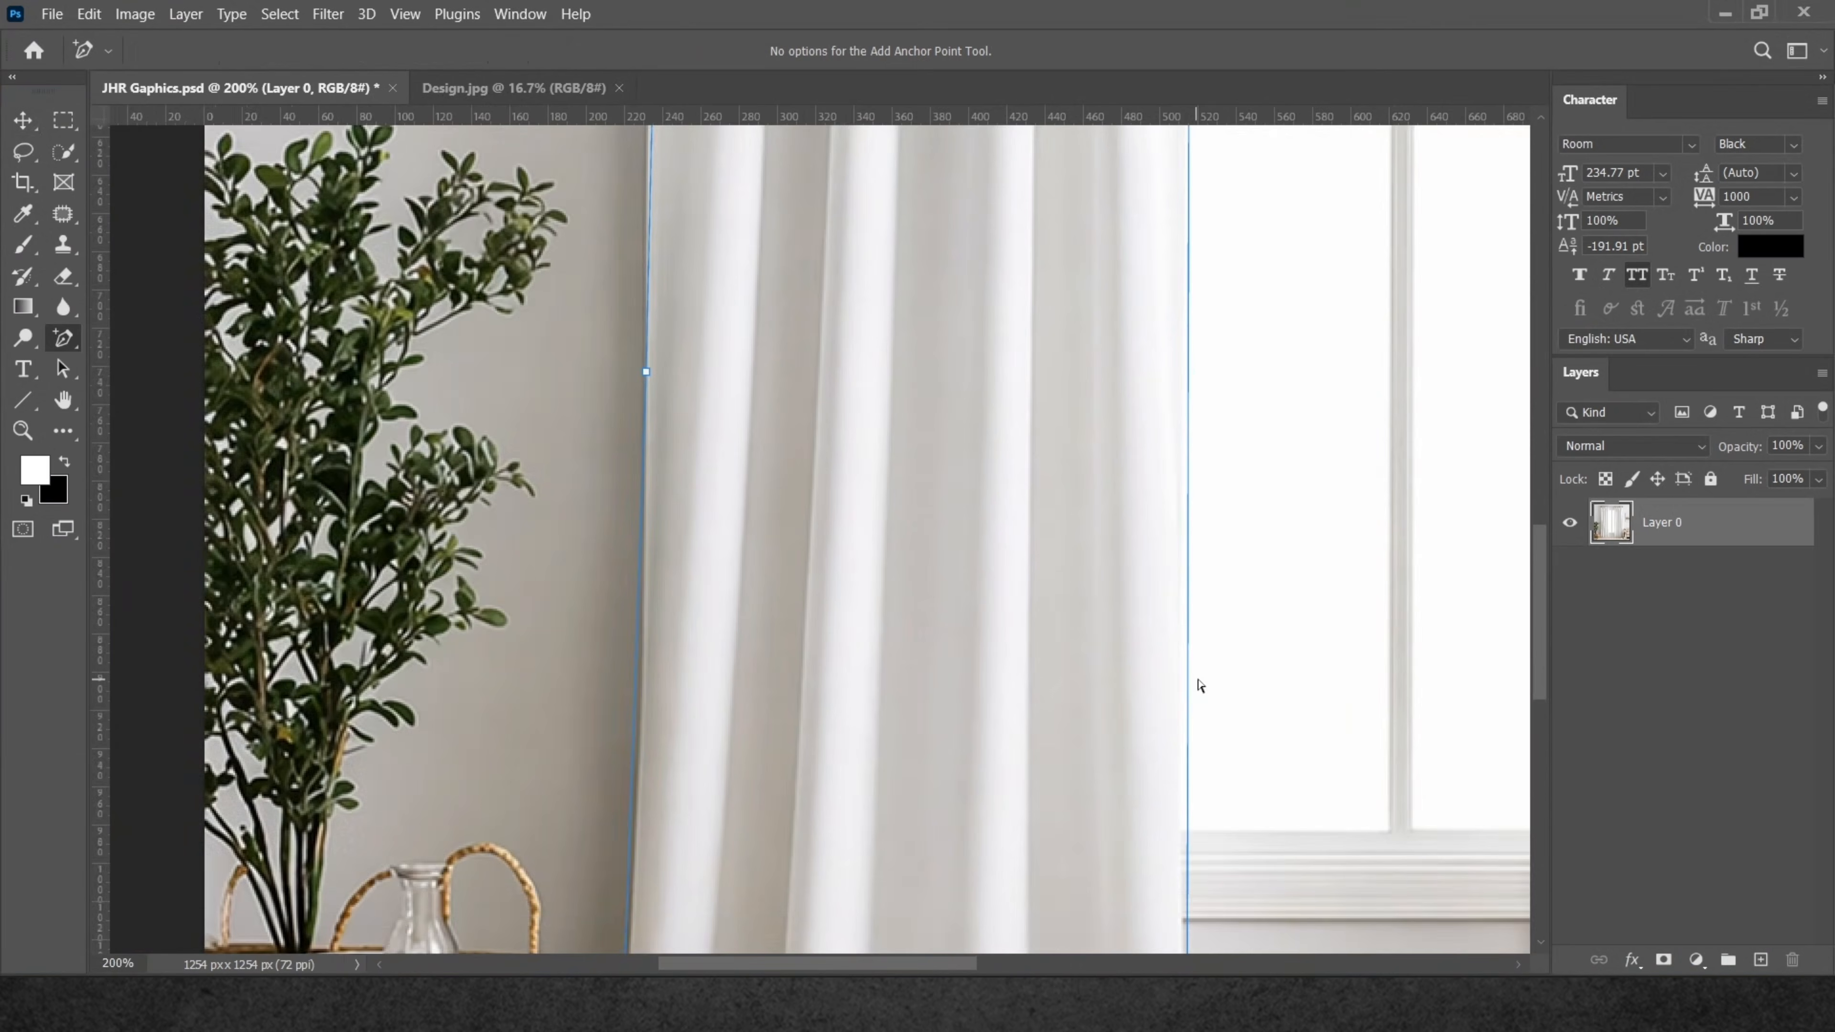
click(1186, 640)
Add anchor points along the hem and adjust them so the path follows the curtain's bottom folds.
scroll(1202, 657, down, 3)
scroll(1202, 659, down, 3)
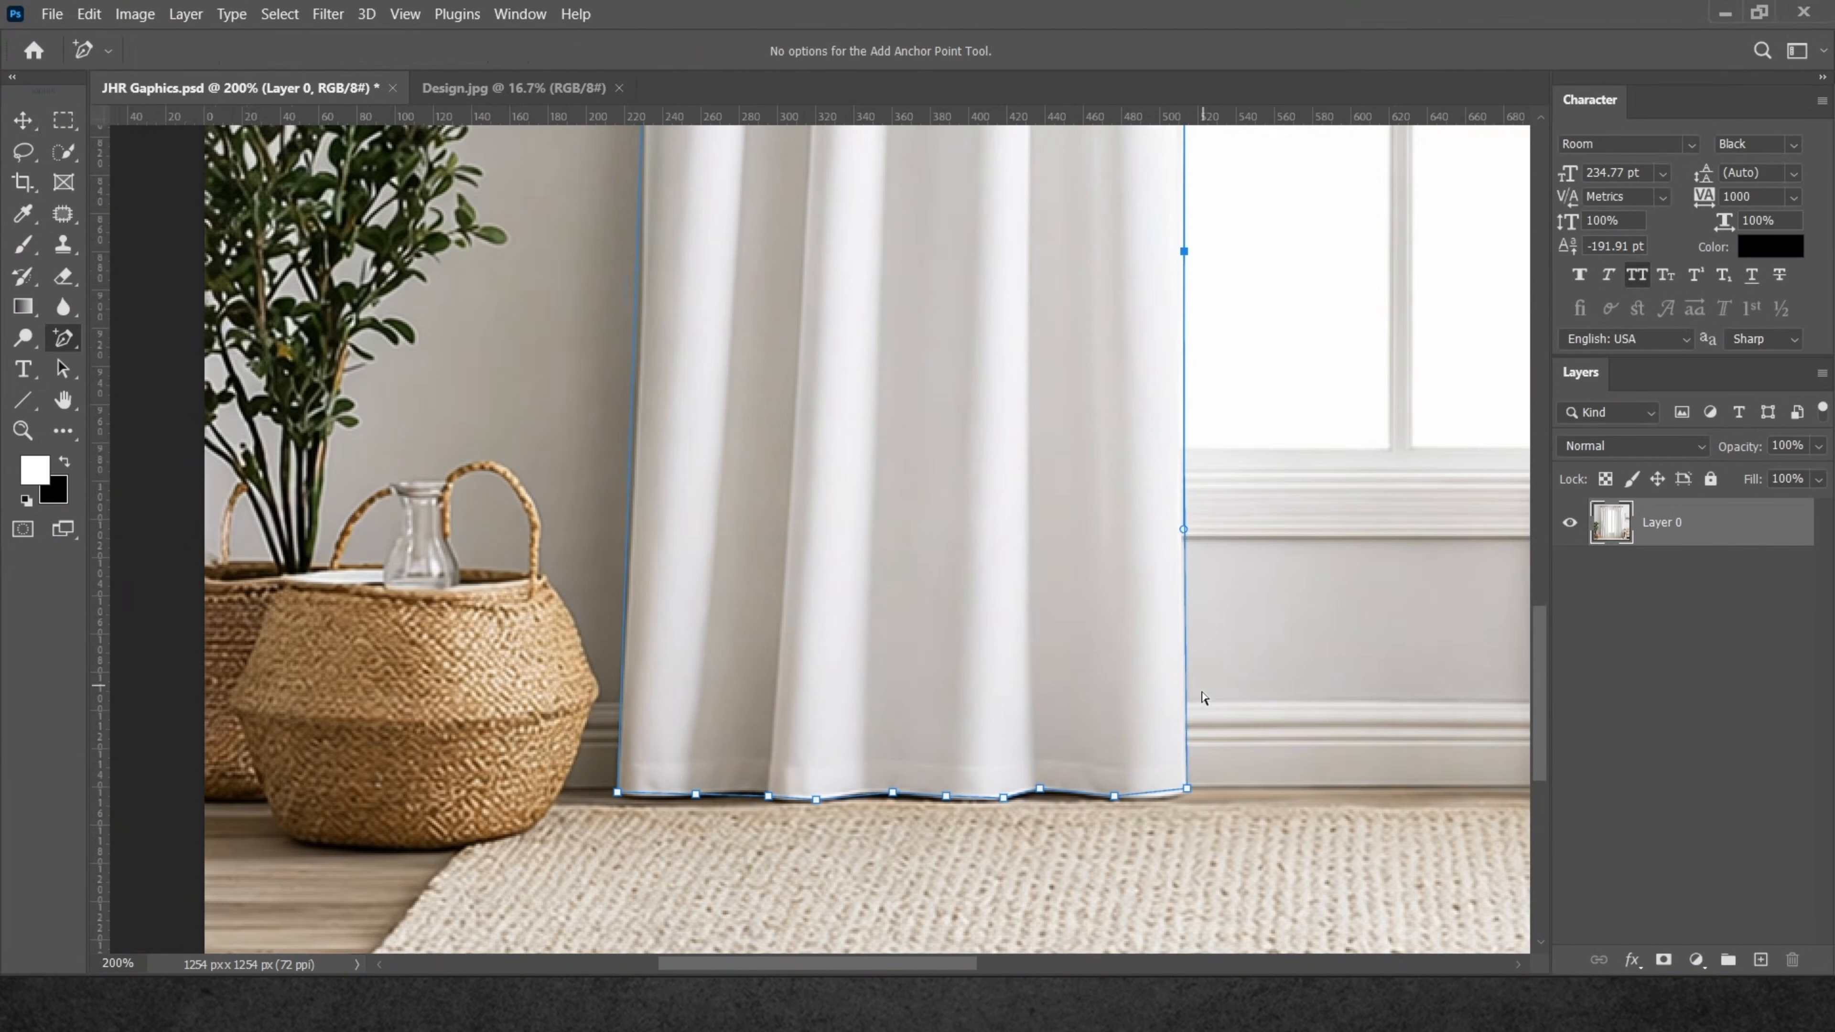
click(1159, 796)
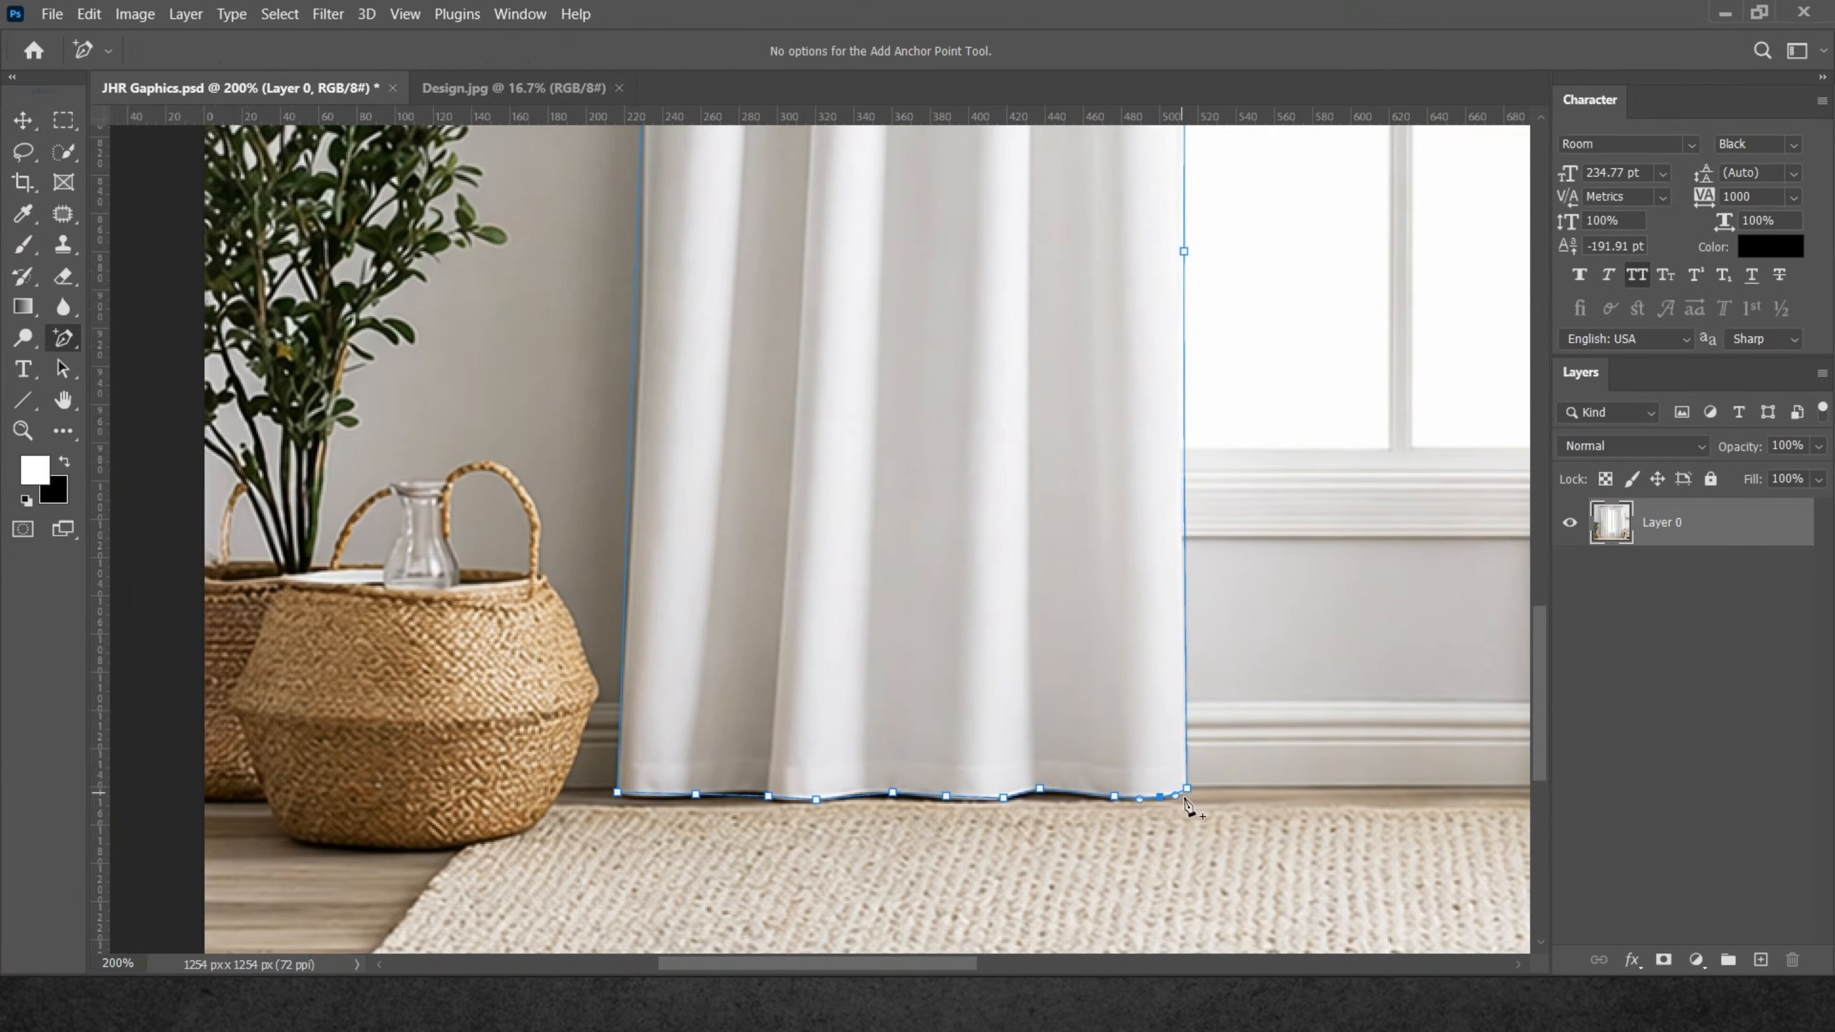
click(979, 798)
click(859, 793)
key(Up)
key(Up)
click(649, 798)
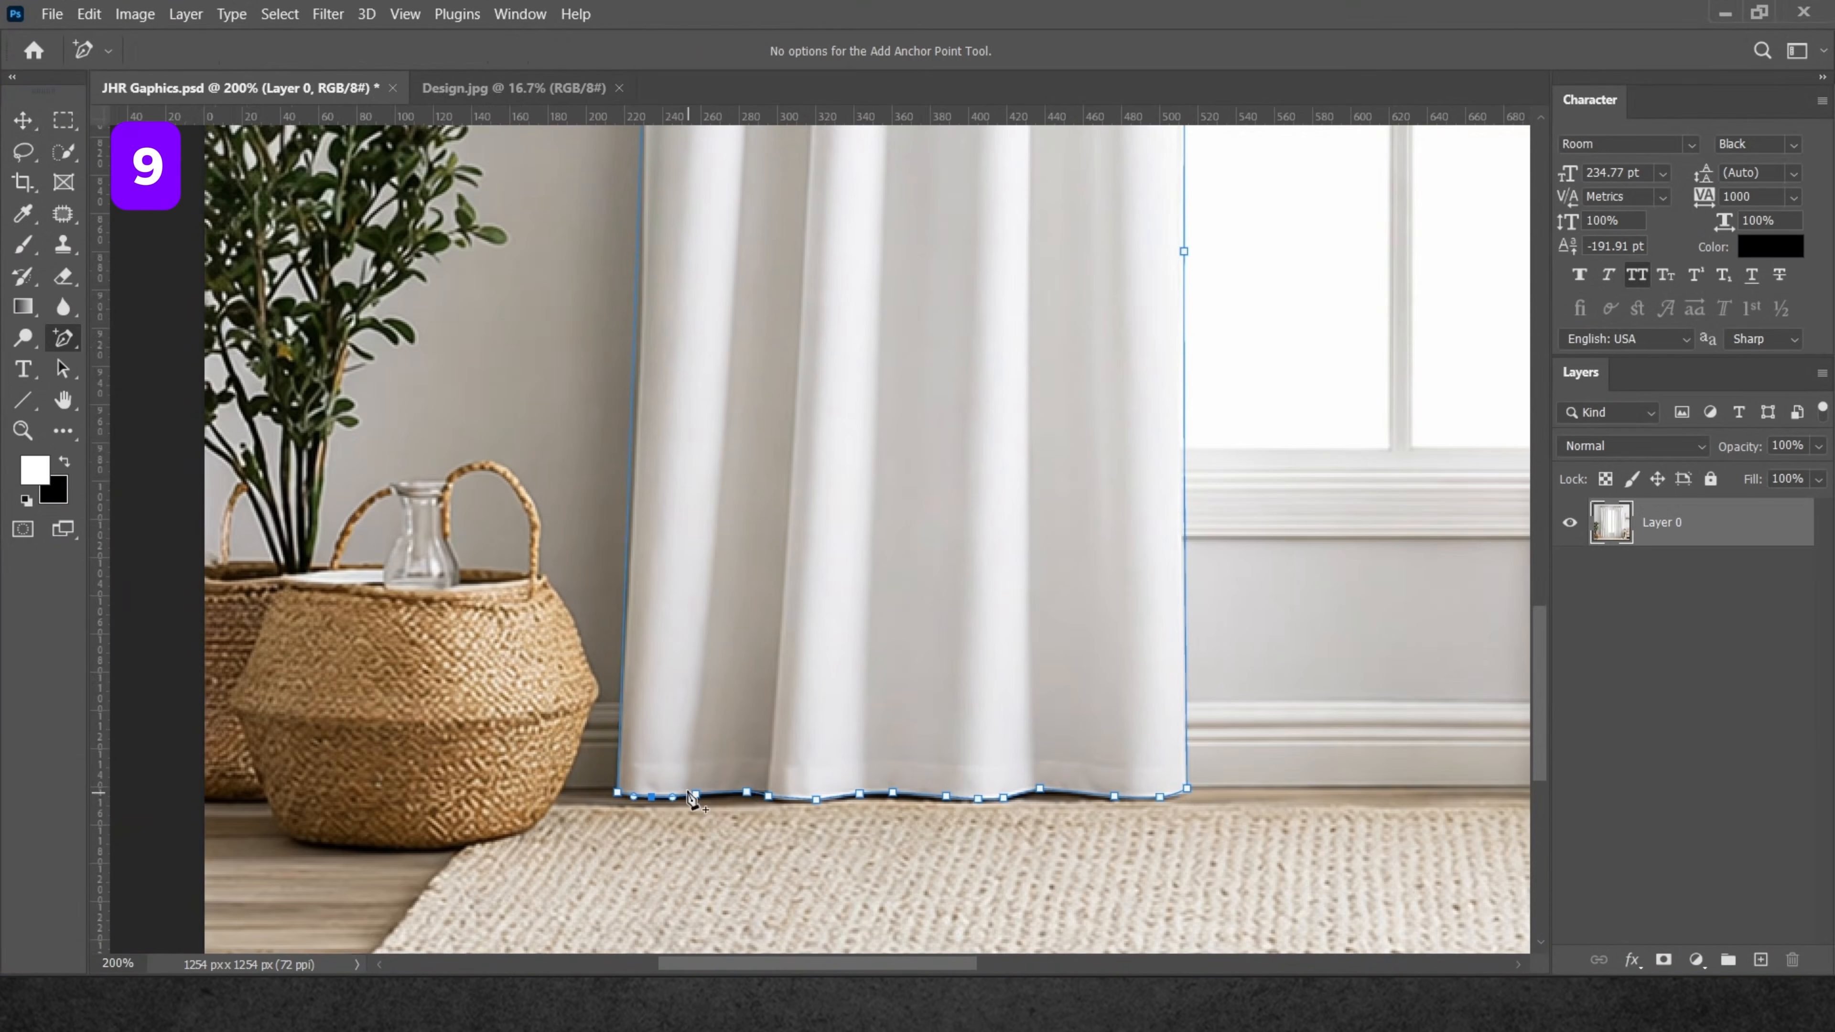
Add anchor points along the lower and middle plant-side edge and fit the path to the curtain's outline.
scroll(661, 745, up, 2)
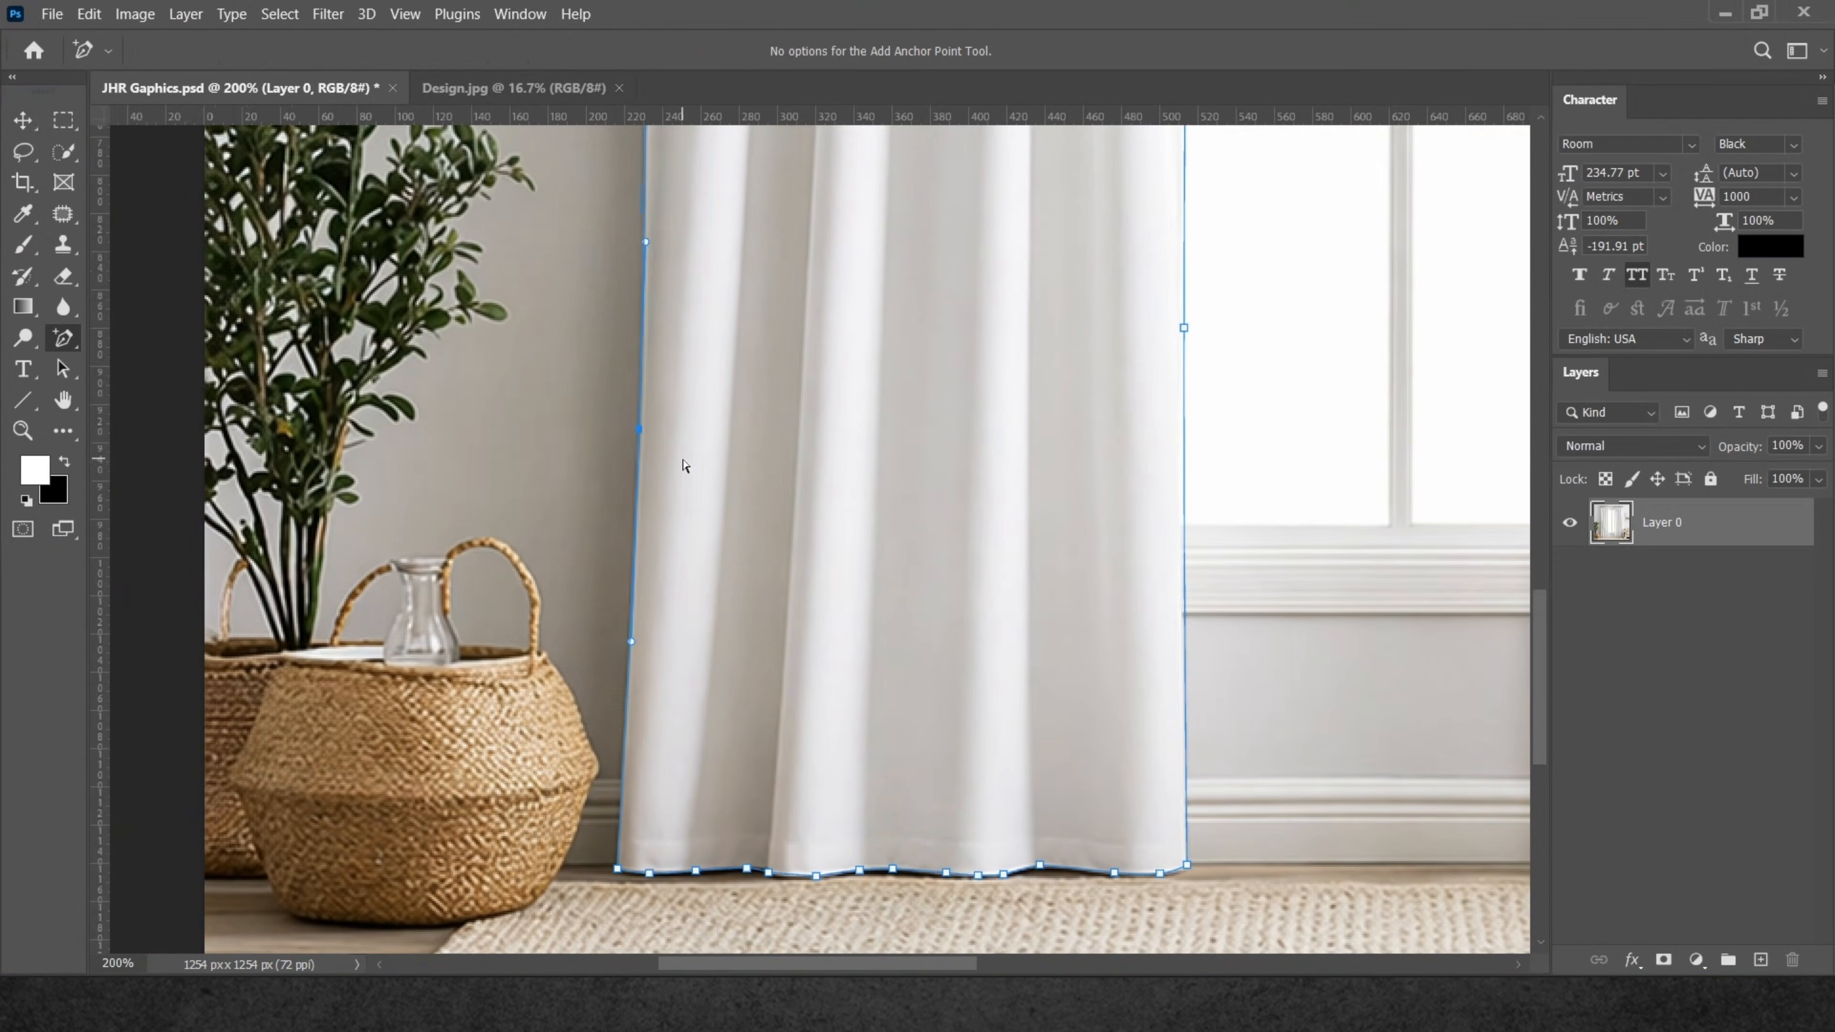
scroll(682, 434, up, 12)
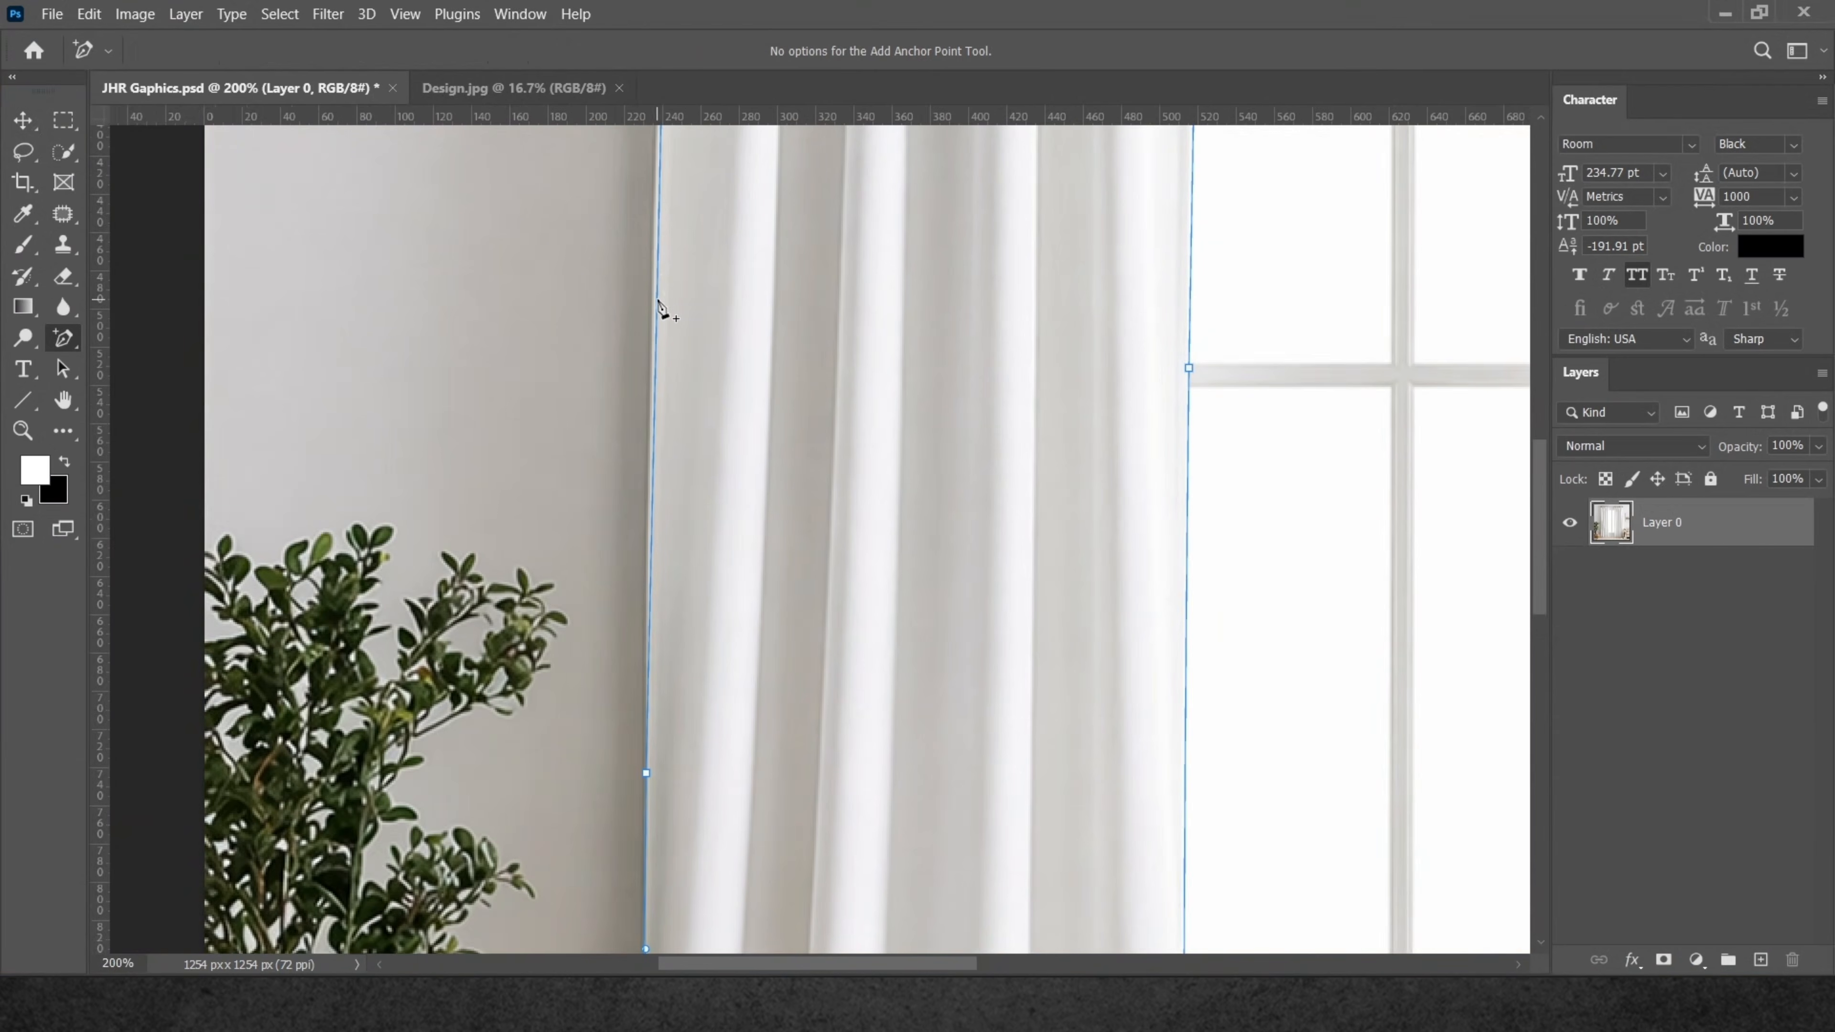
click(656, 273)
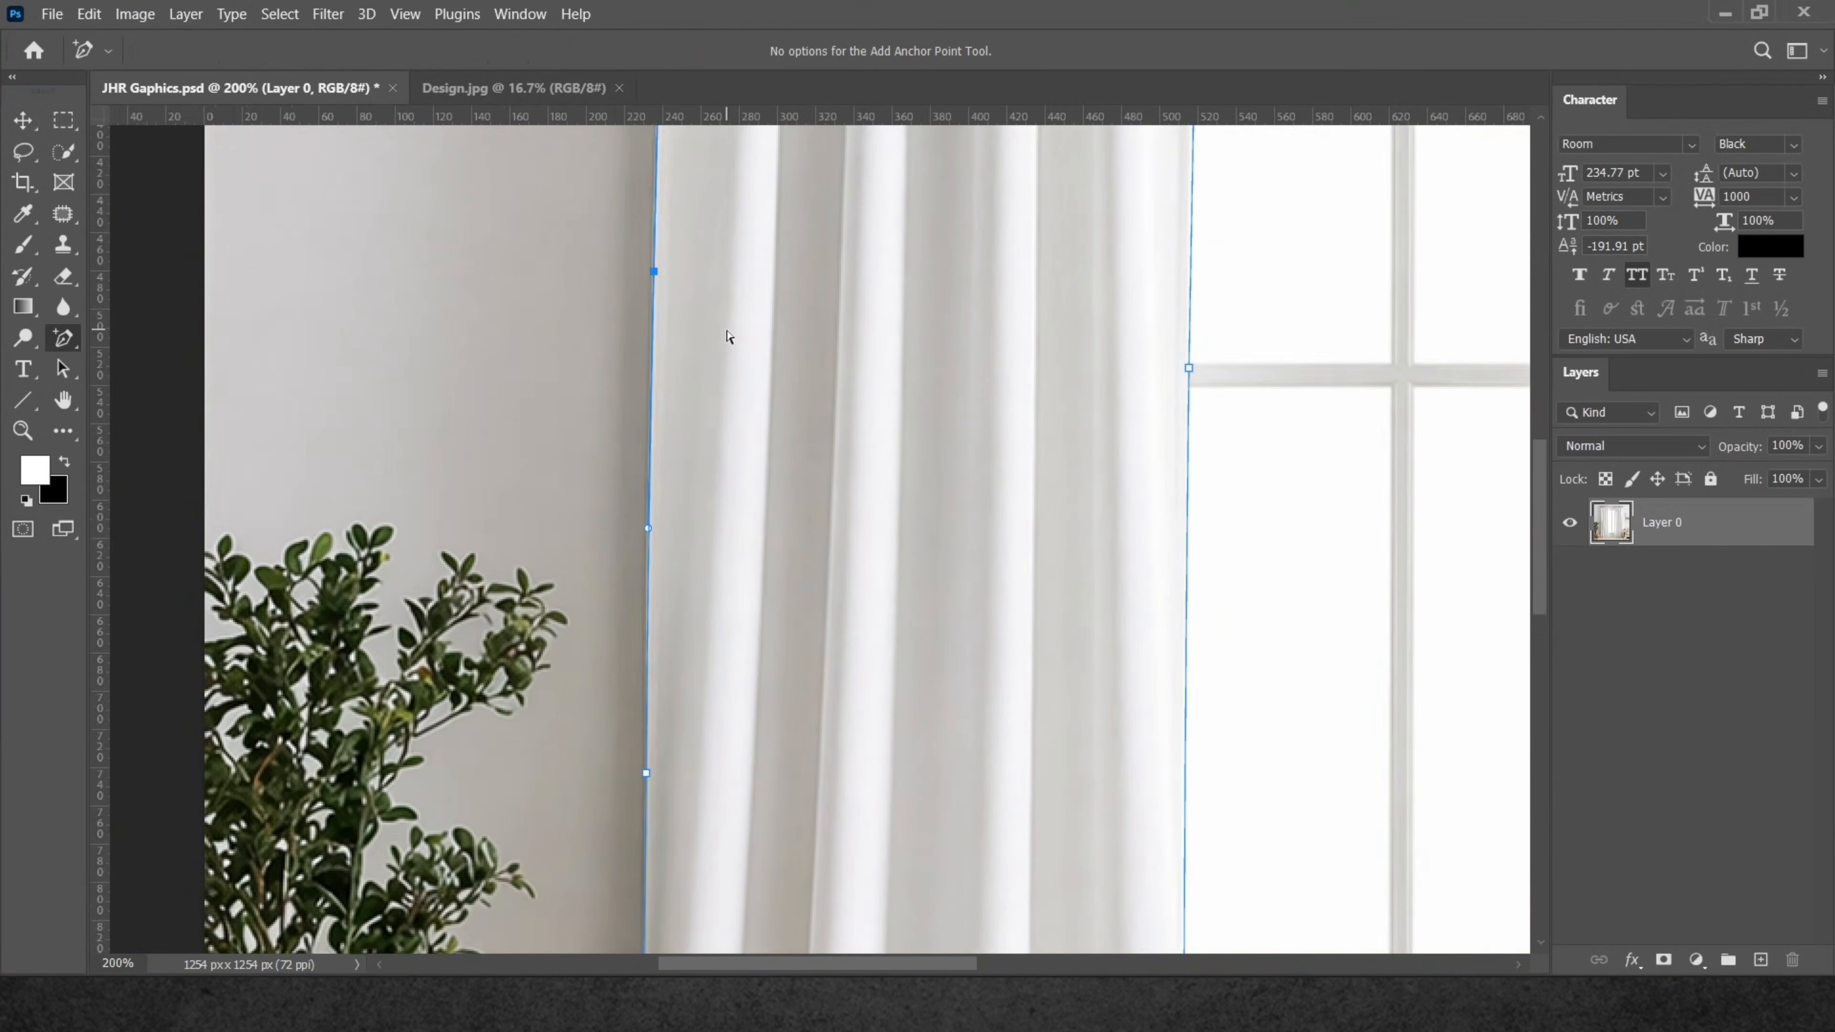
scroll(716, 336, up, 4)
scroll(715, 335, up, 8)
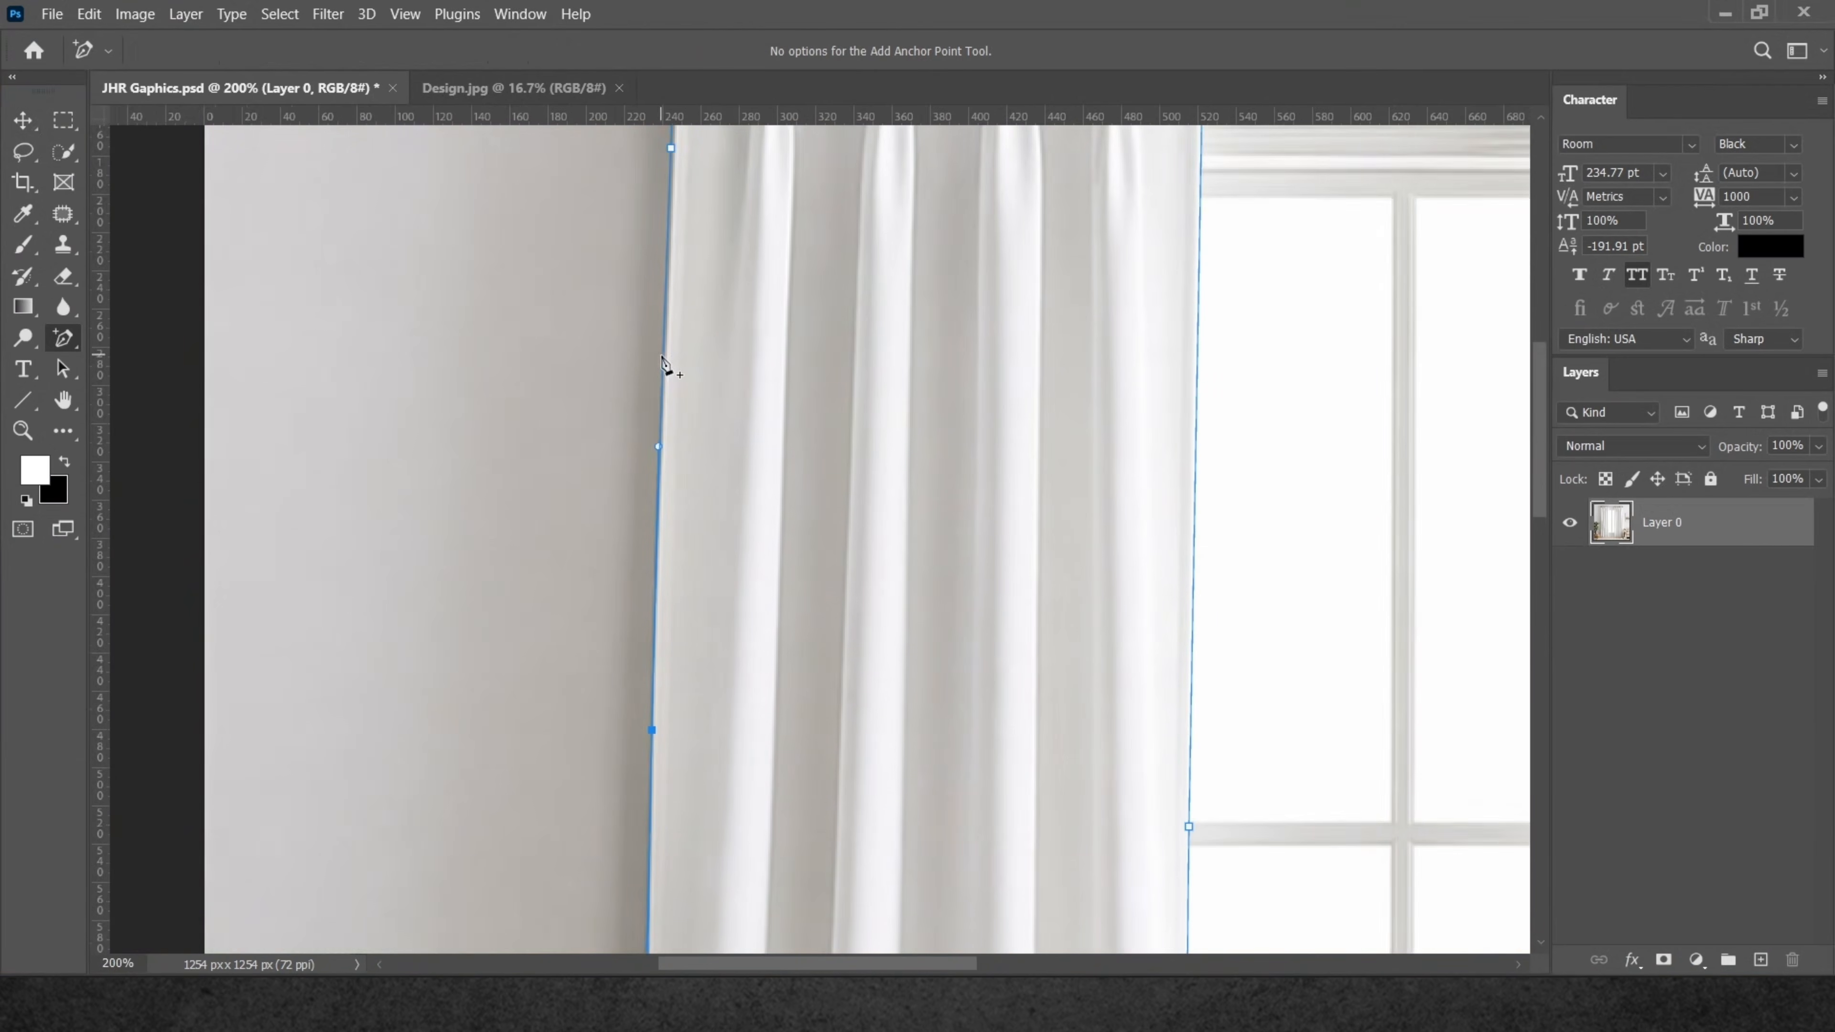
click(657, 453)
scroll(741, 501, up, 6)
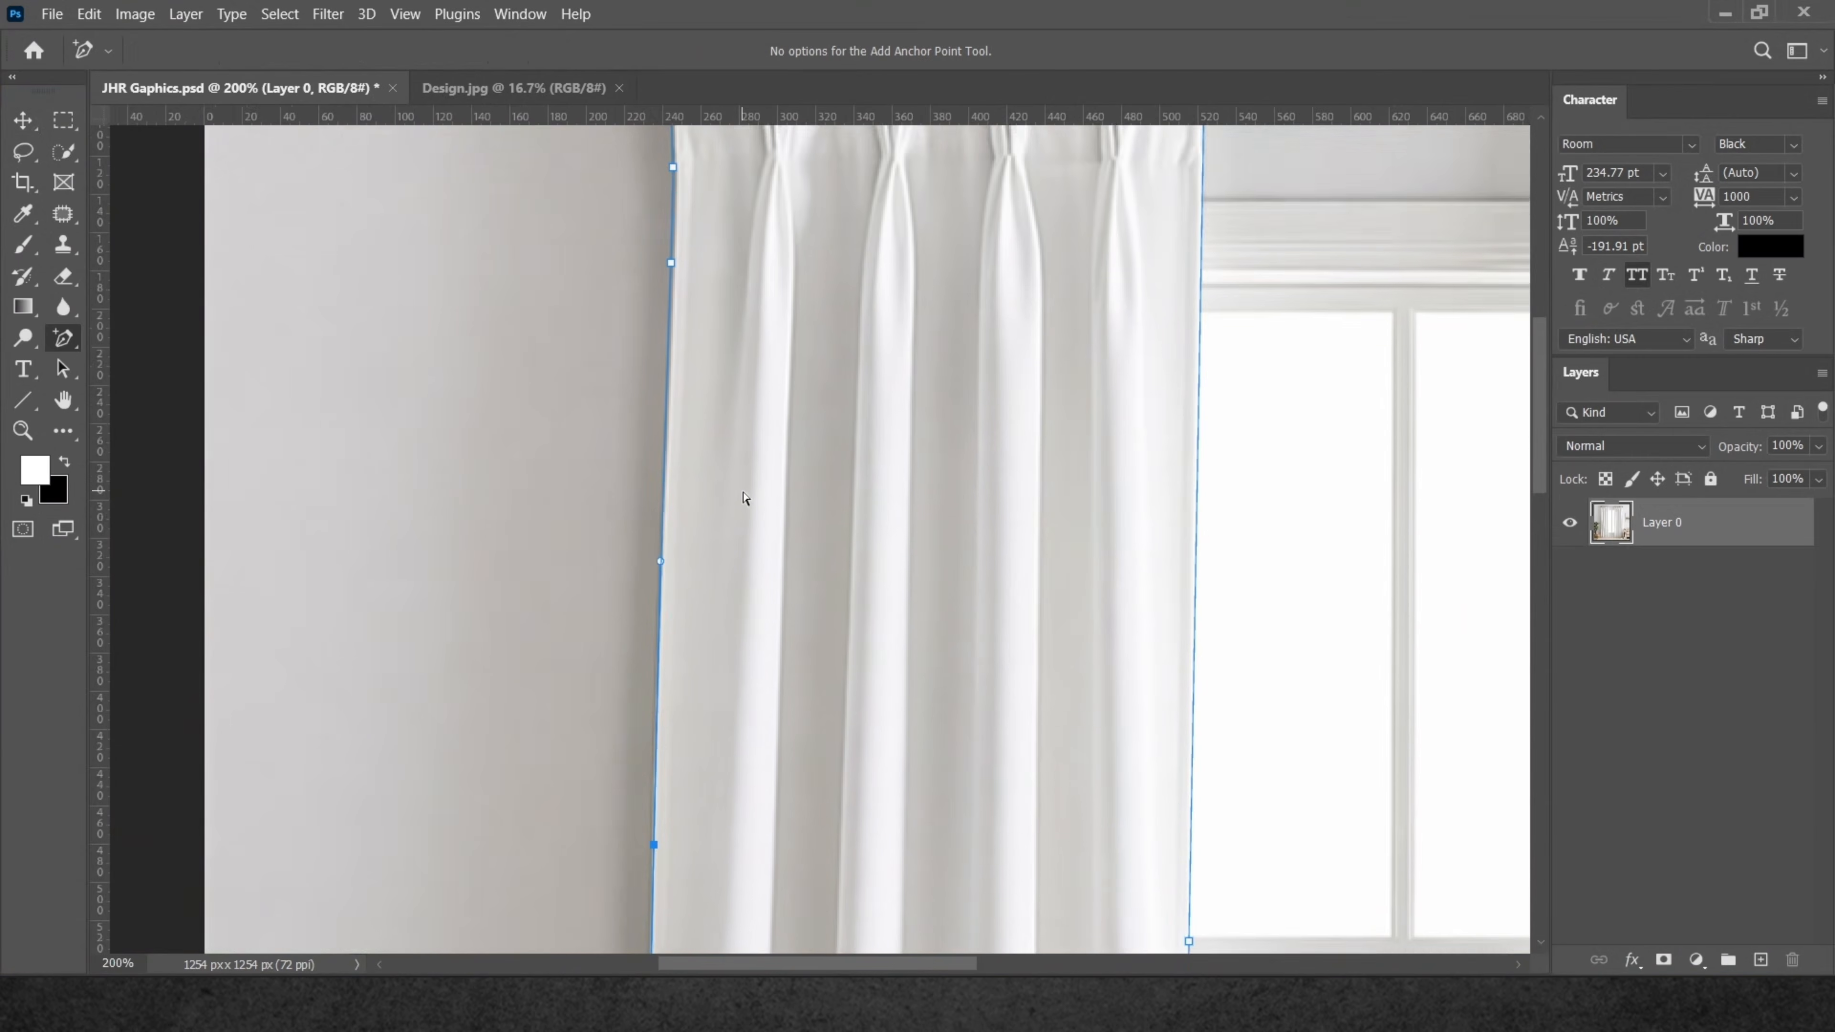
Add anchor points on the upper plant-side edge and between the first pleats to fit the path to the fabric.
click(672, 345)
click(671, 274)
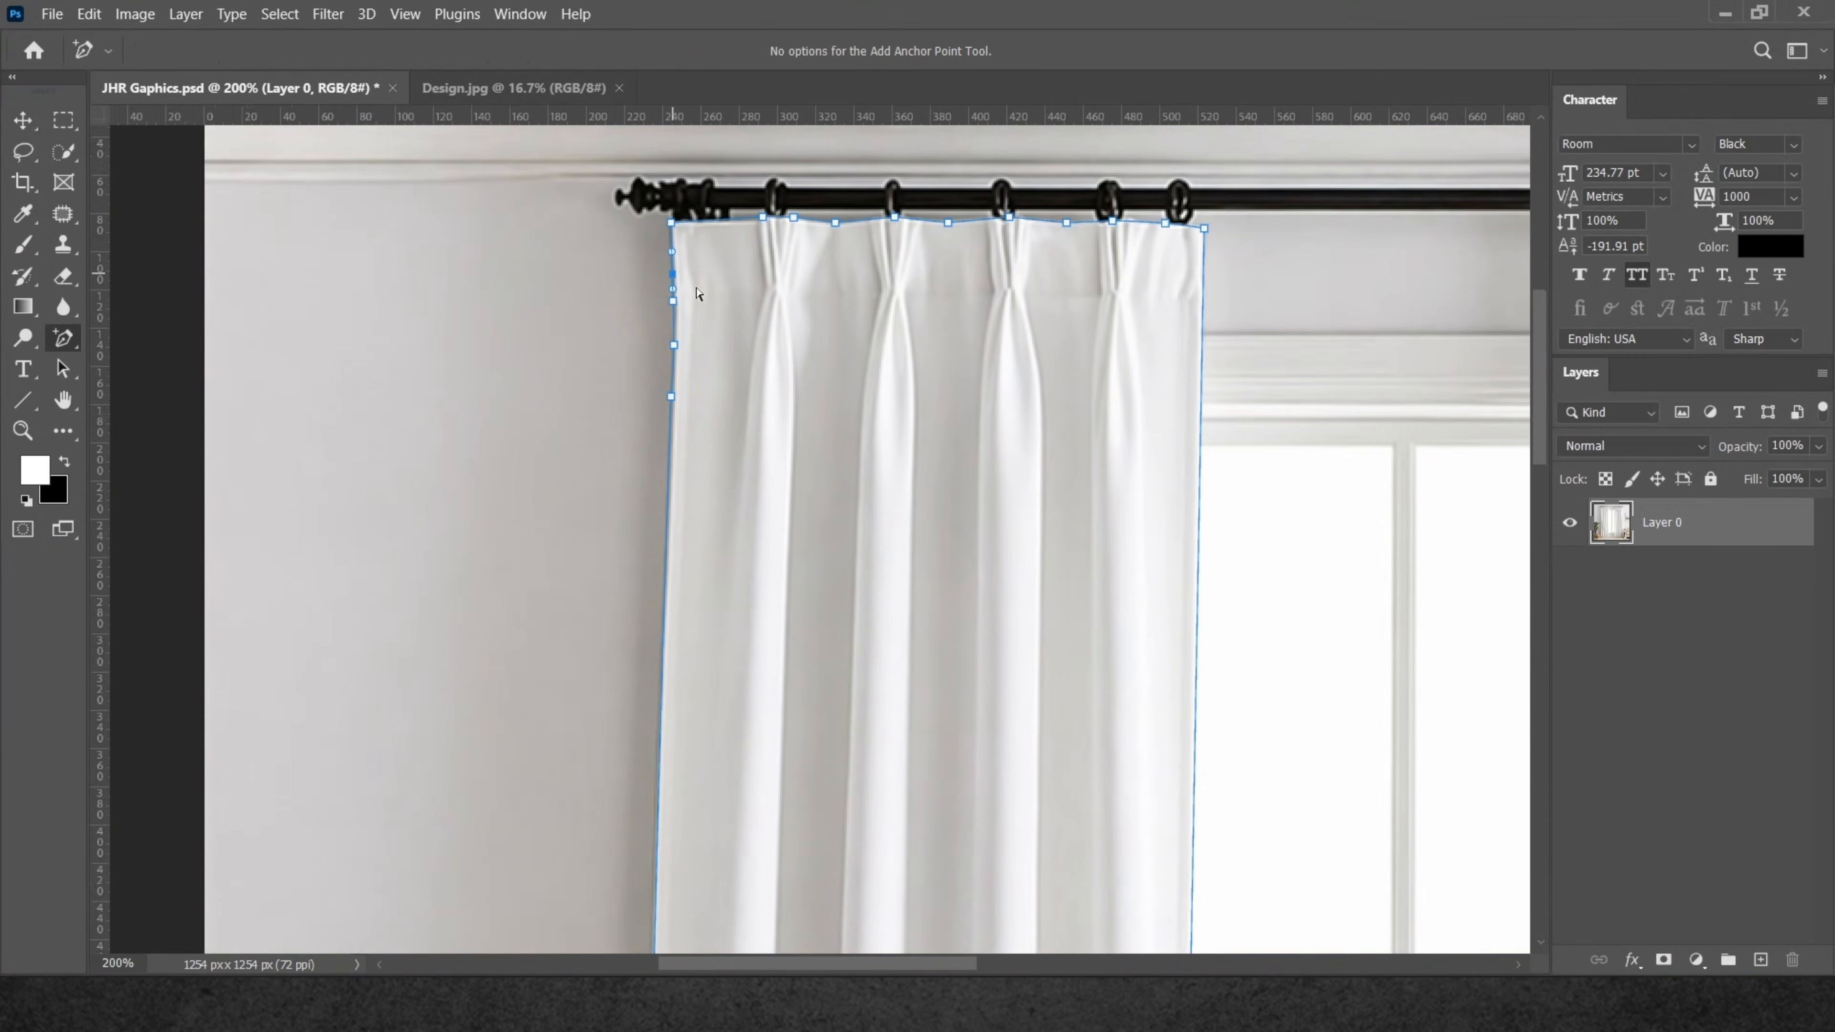
click(669, 491)
click(738, 221)
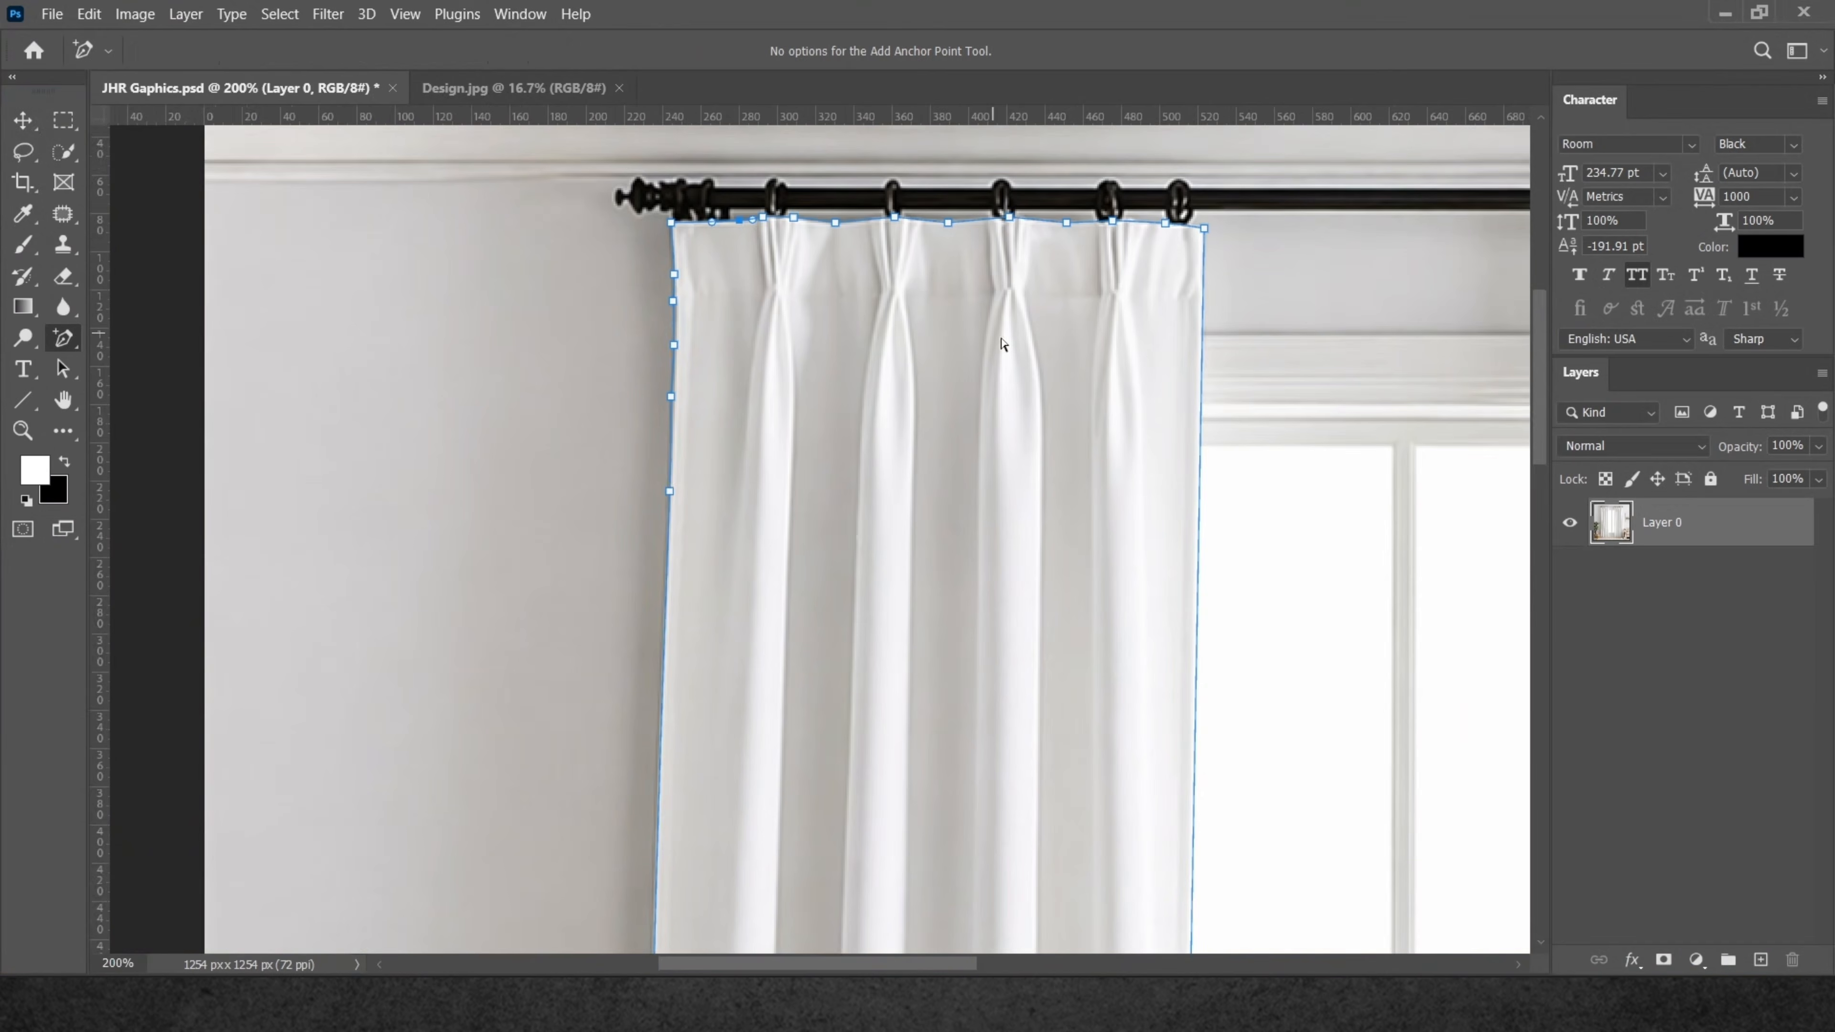
click(820, 220)
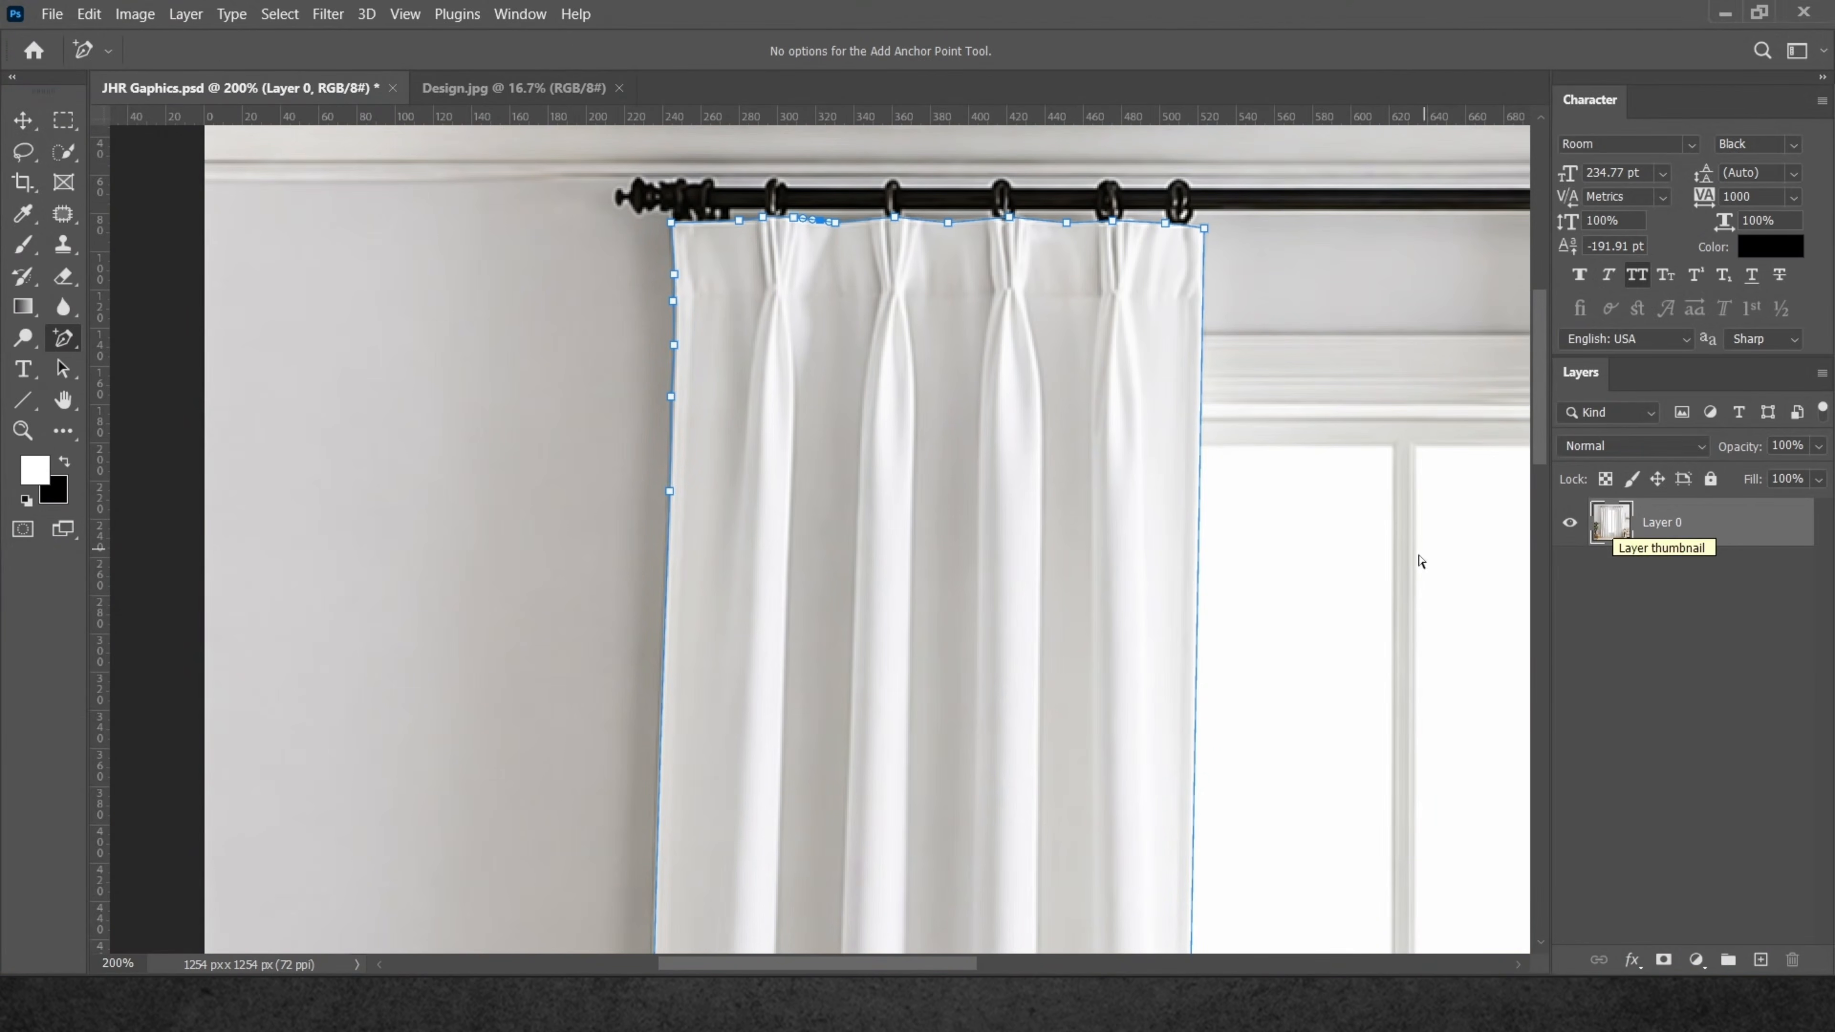
Switch back to the Pen Tool and convert the finished curtain path into a shape layer.
drag(1266, 530, 1147, 470)
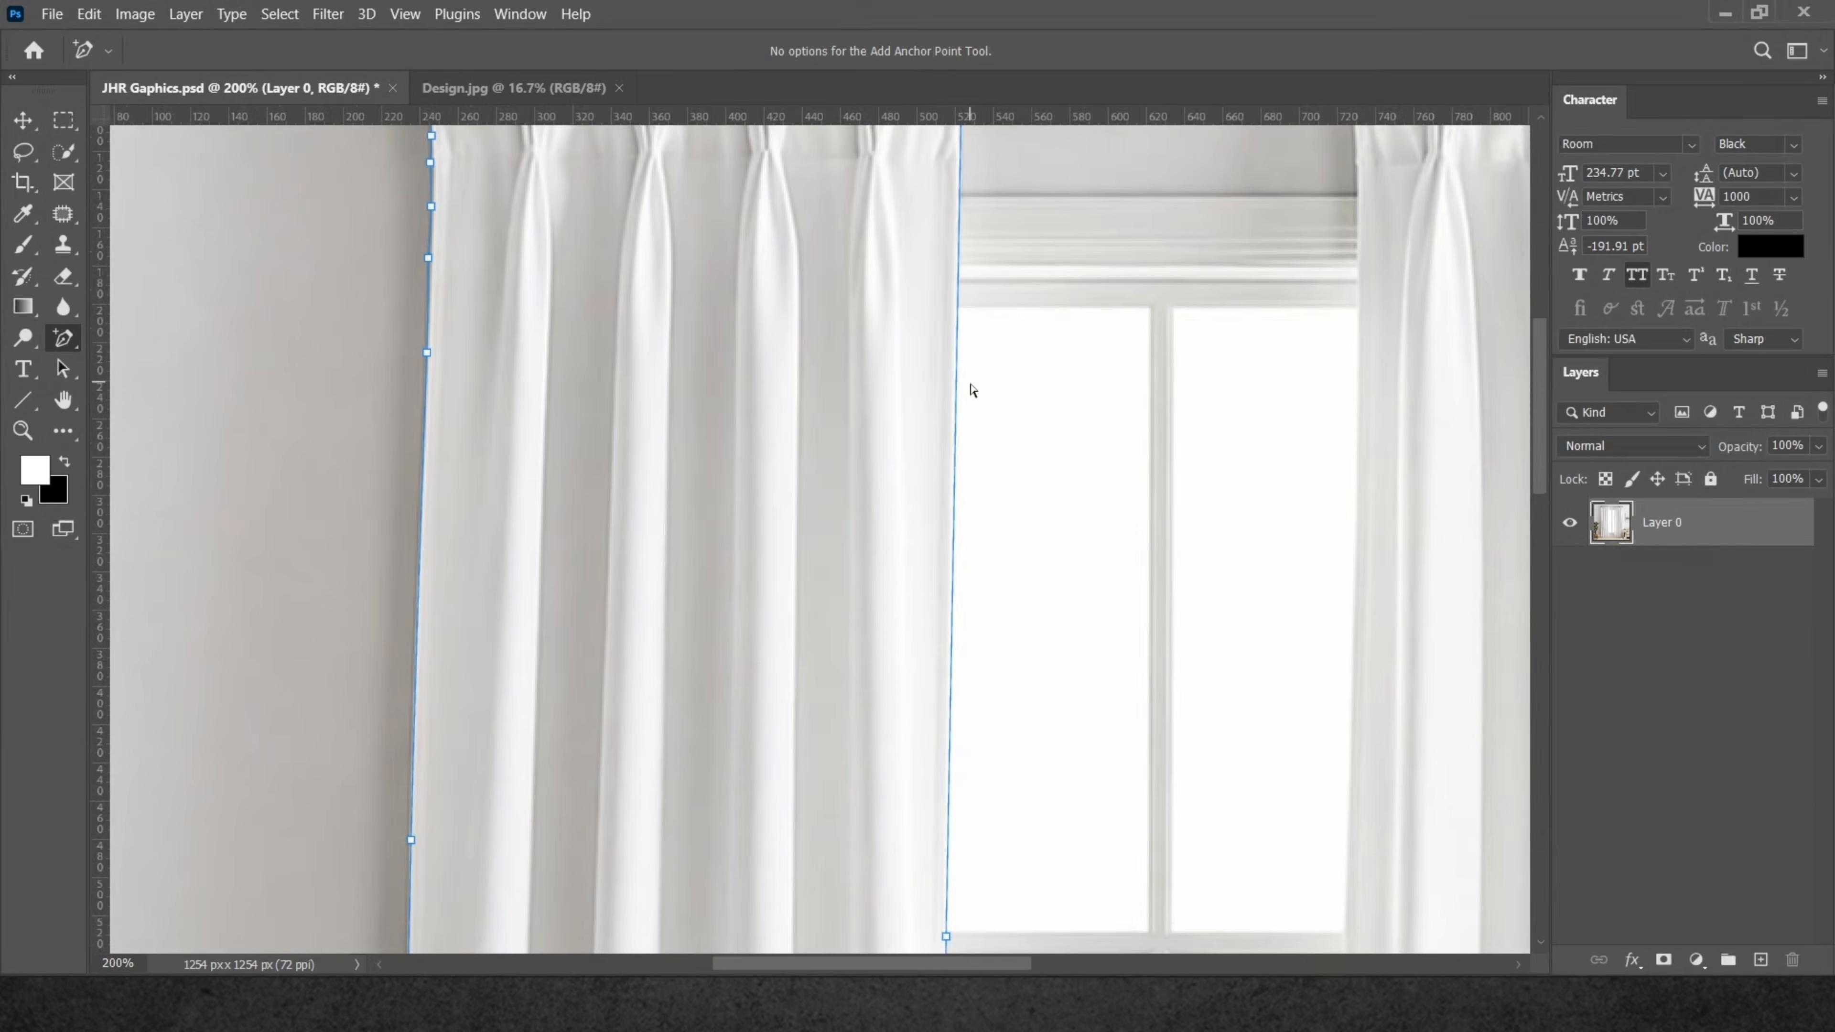
key(ctrl+0)
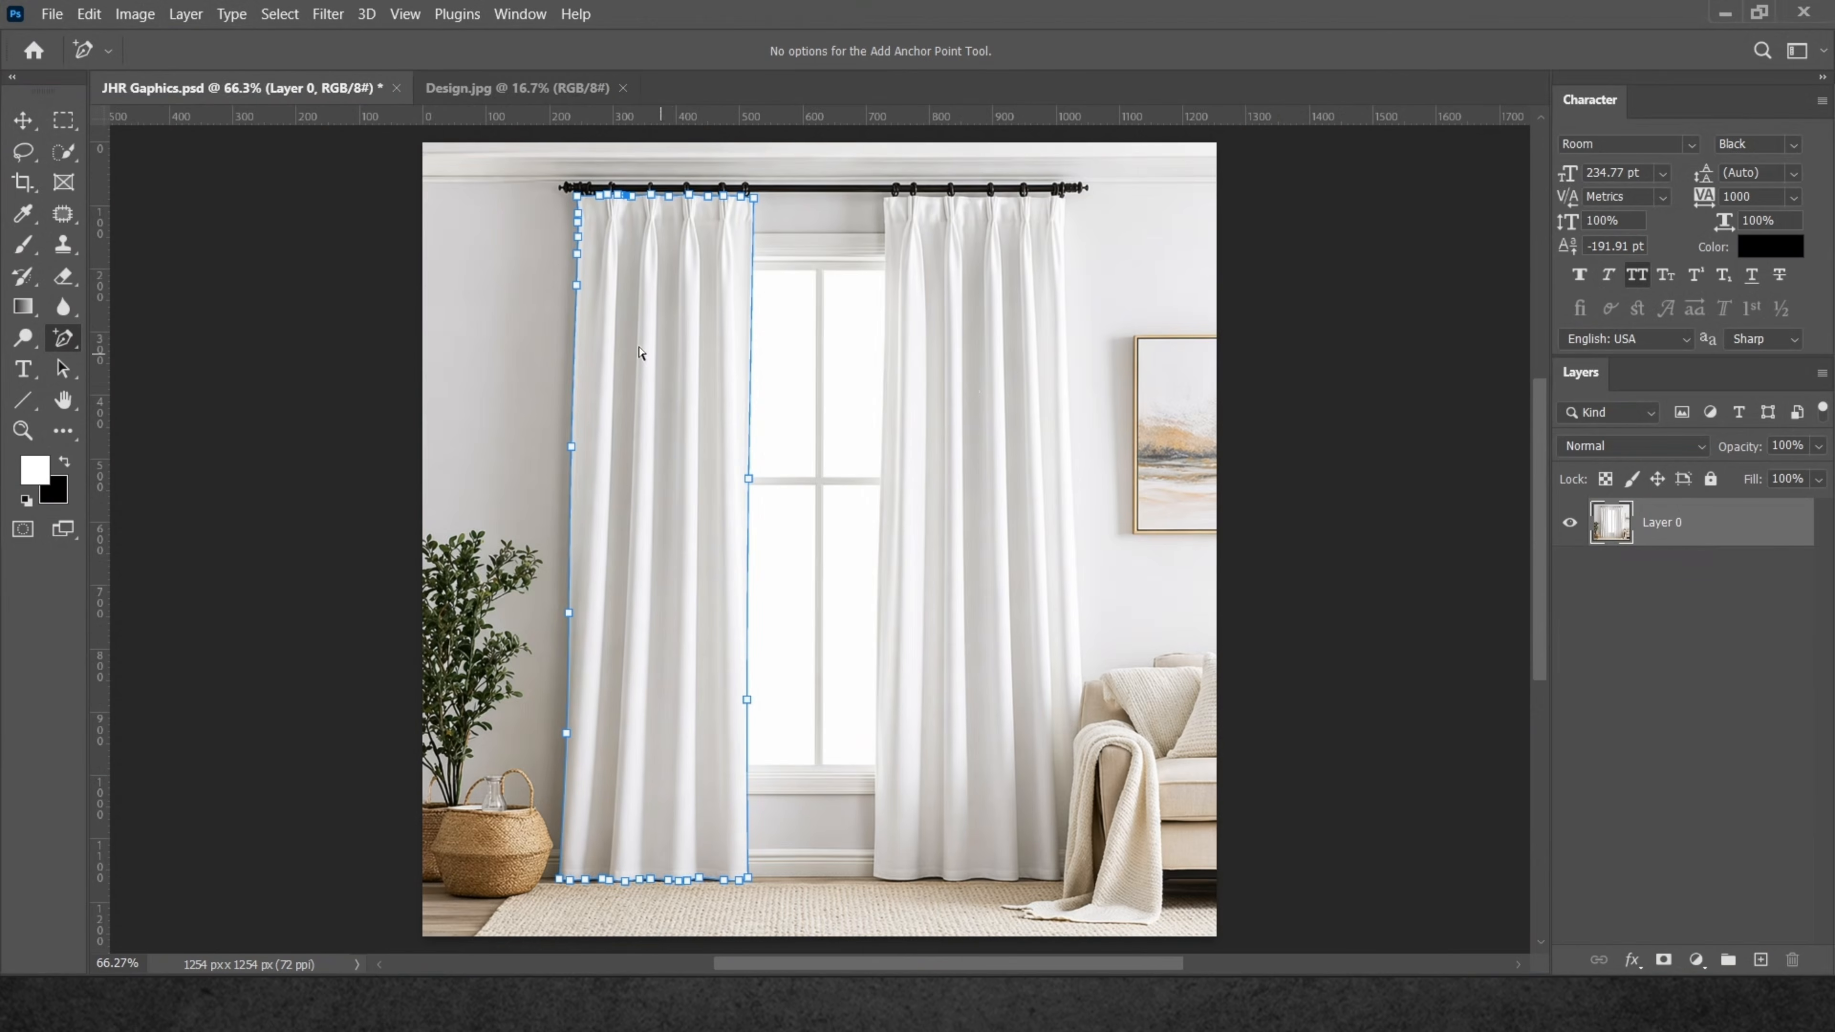
right_click(59, 344)
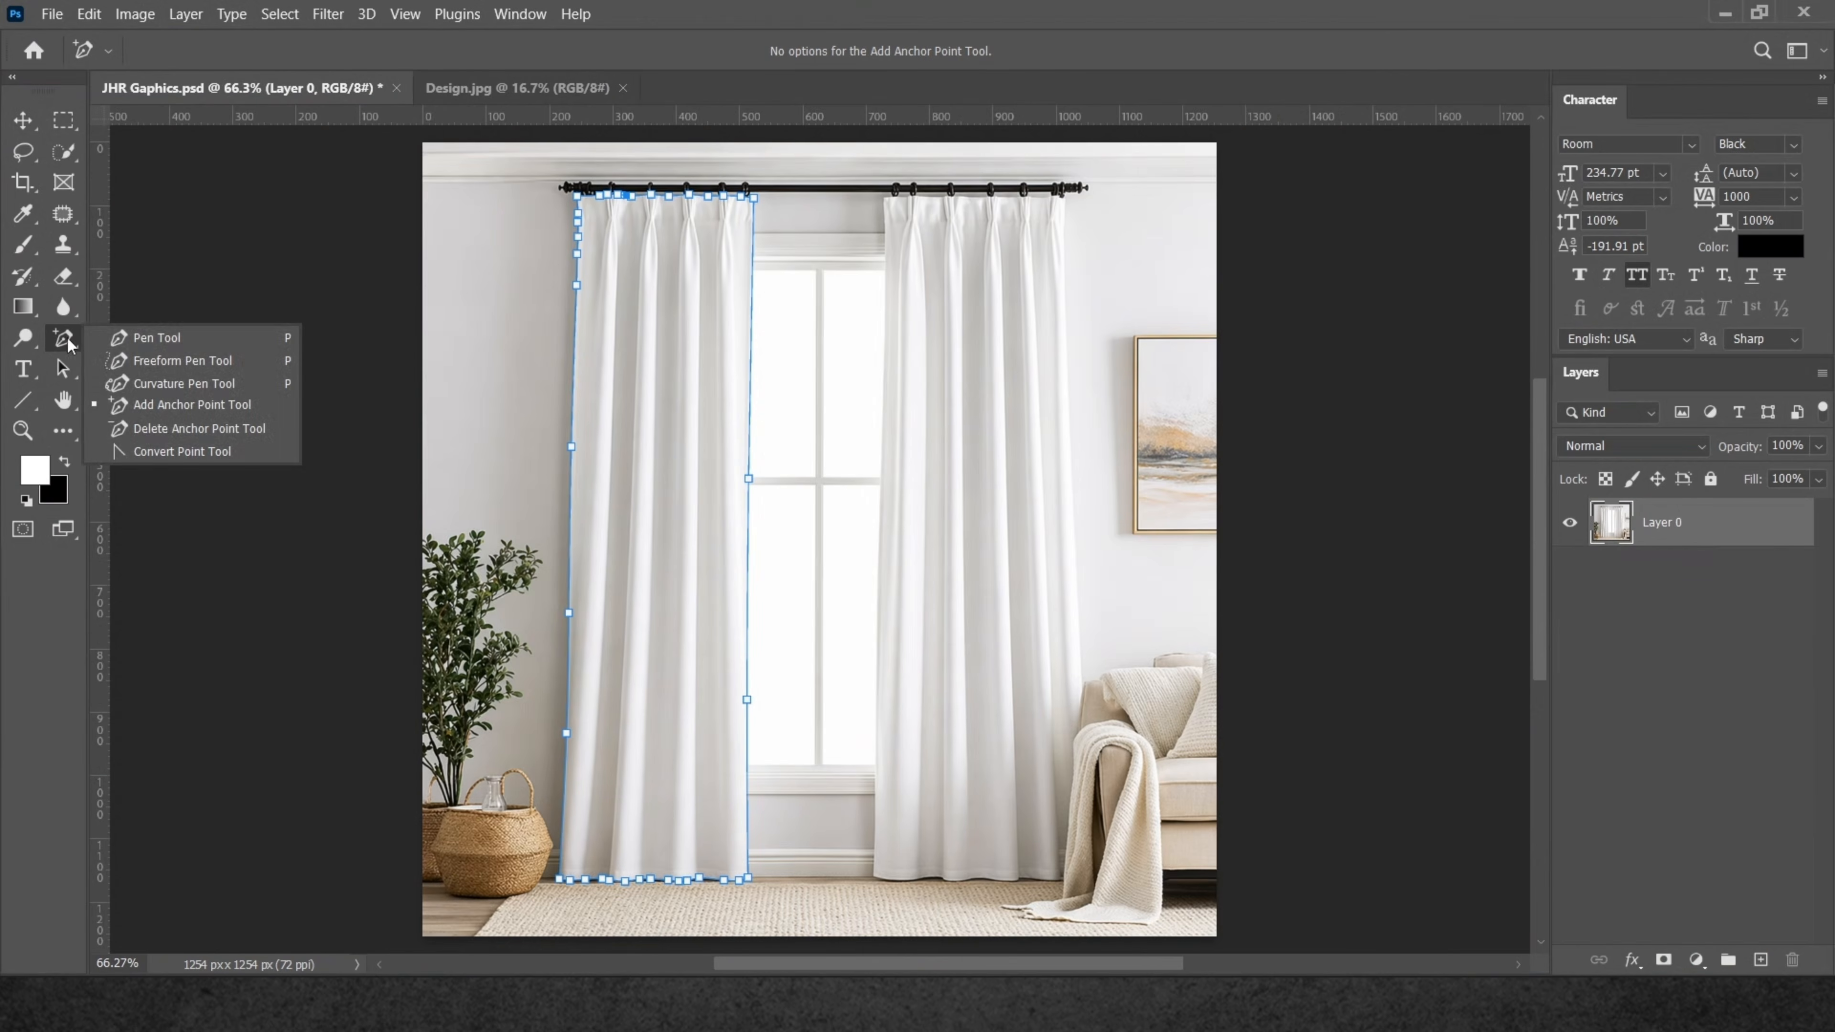
click(192, 338)
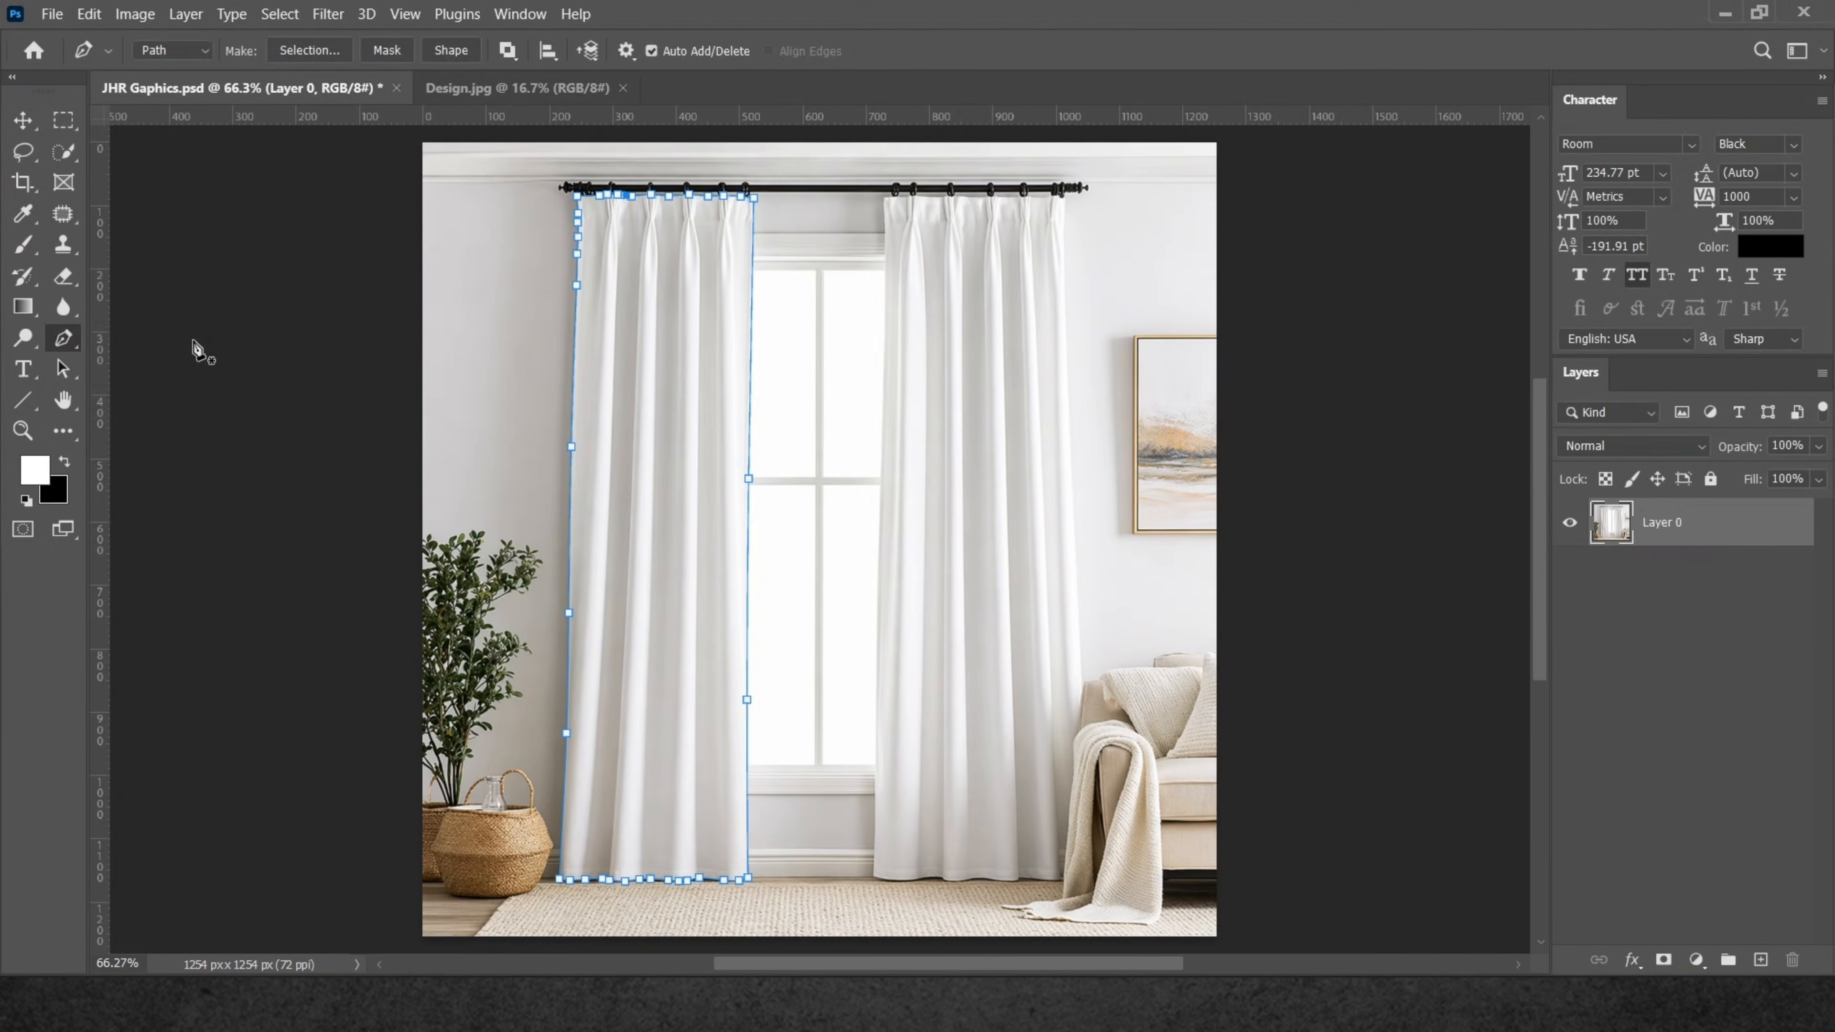
click(463, 53)
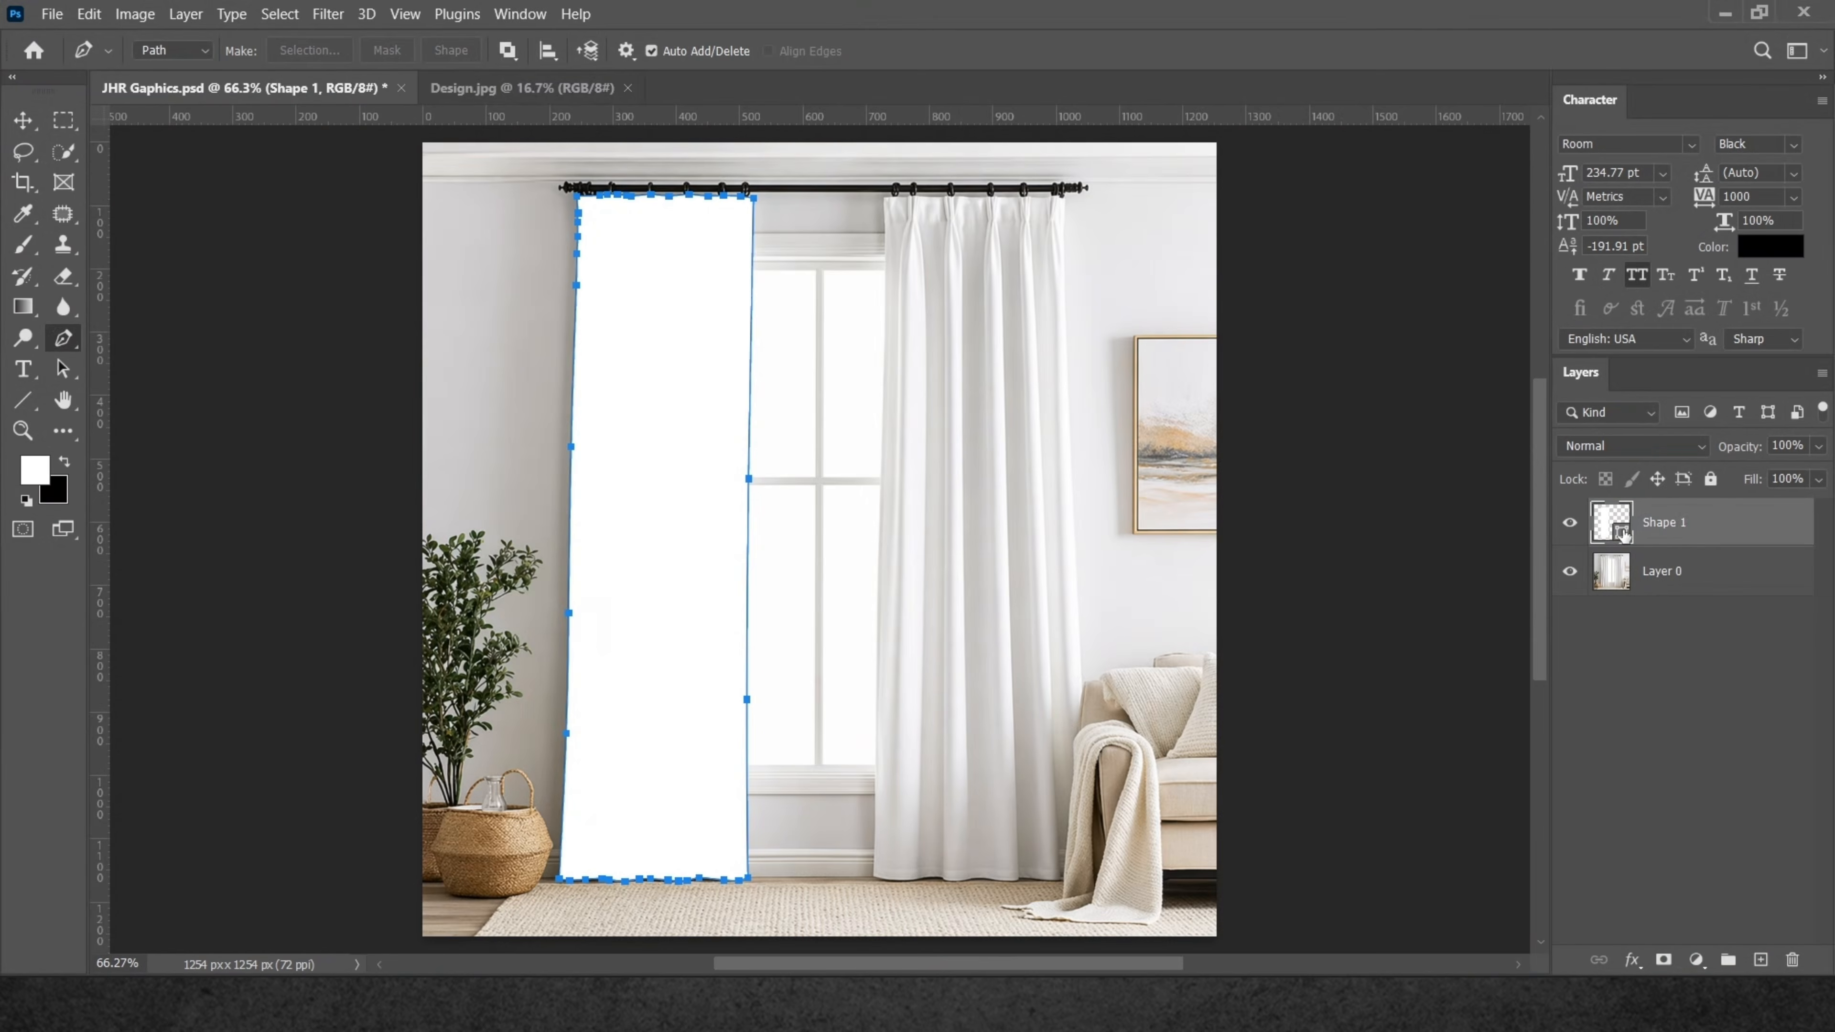
Change the curtain shape's solid fill color to dark purple.
double_click(1585, 527)
click(1186, 404)
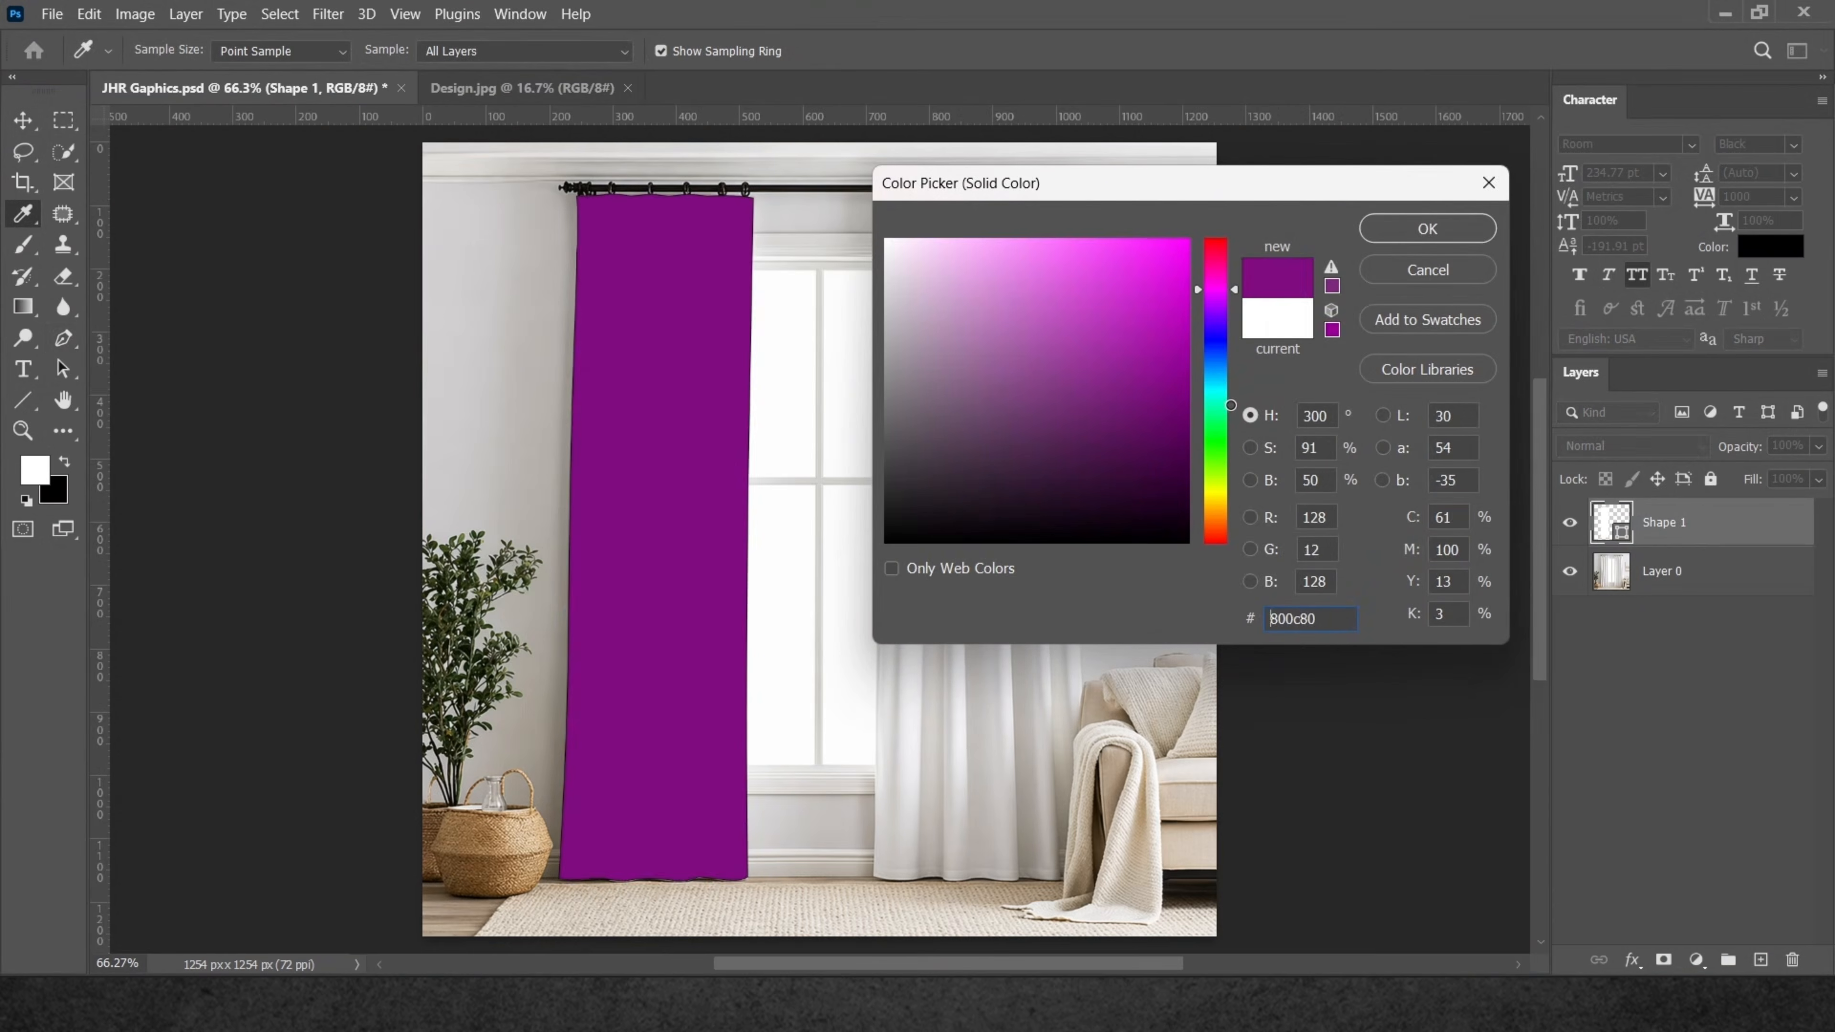
click(1409, 230)
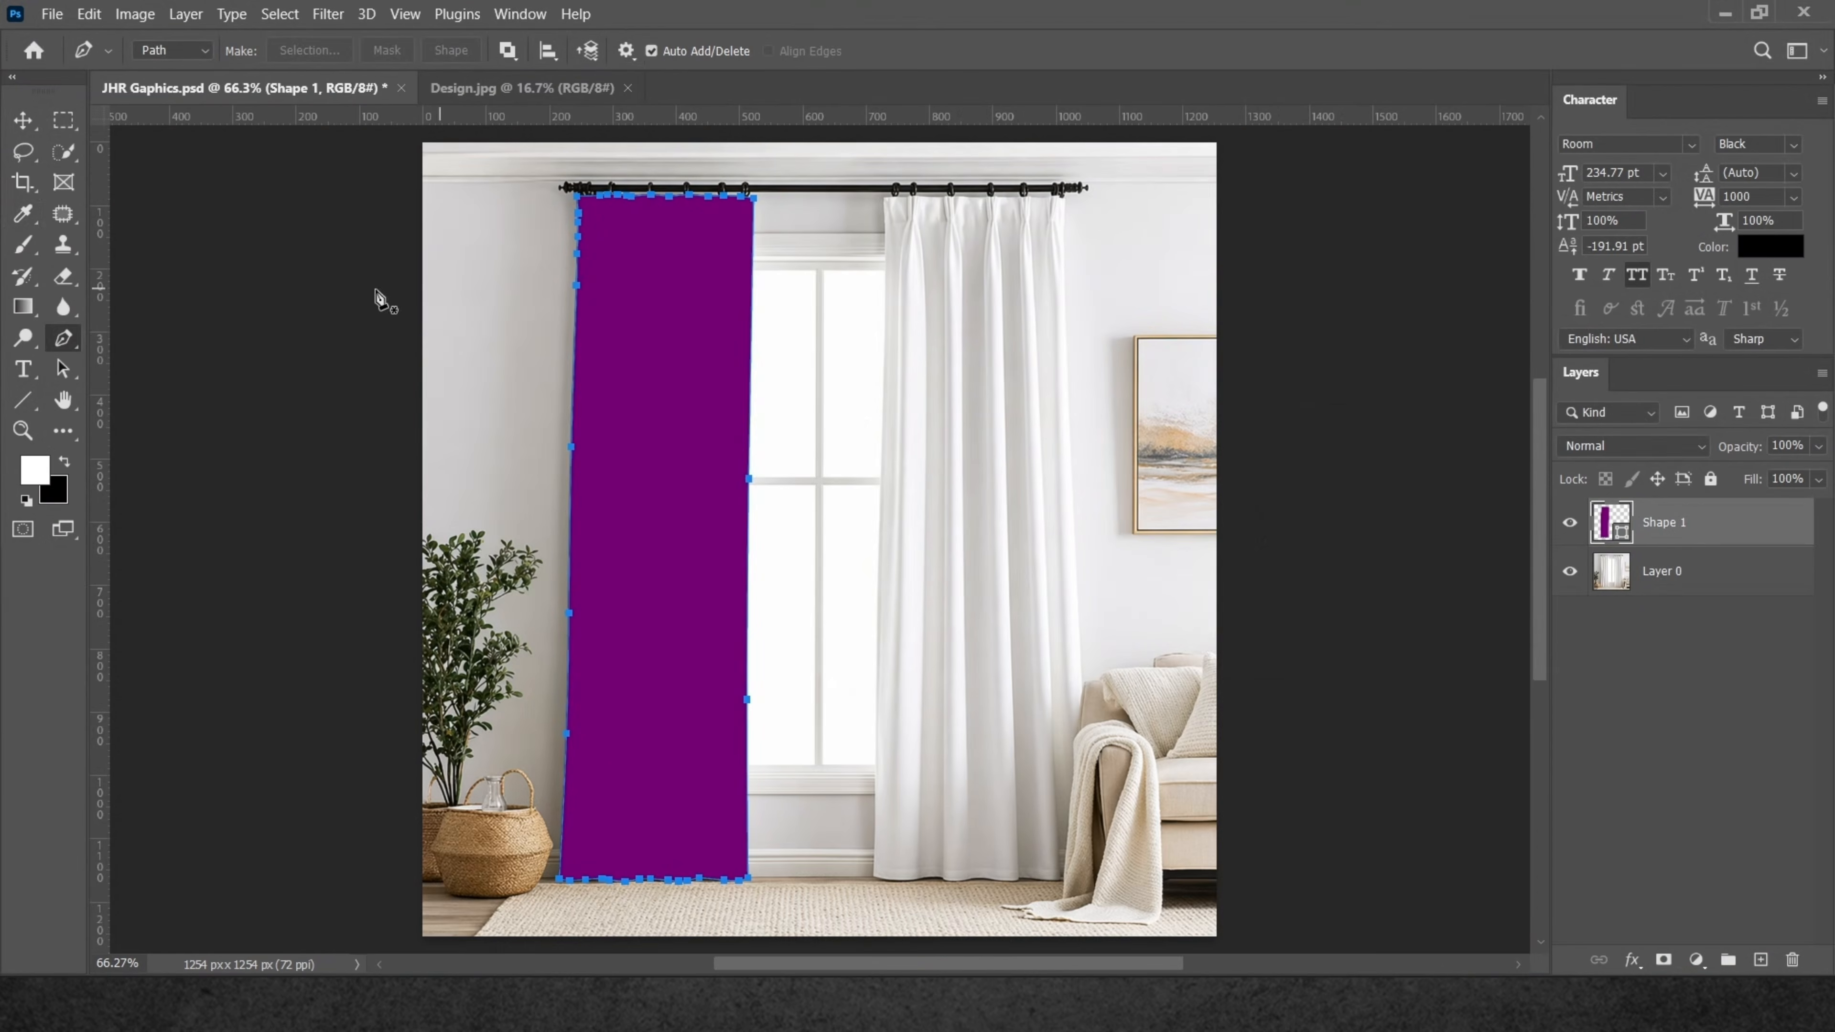
Select the Pen Tool and add a new empty layer above the purple shape for outlining the sofa-side curtain.
right_click(64, 338)
click(159, 338)
drag(917, 321, 707, 461)
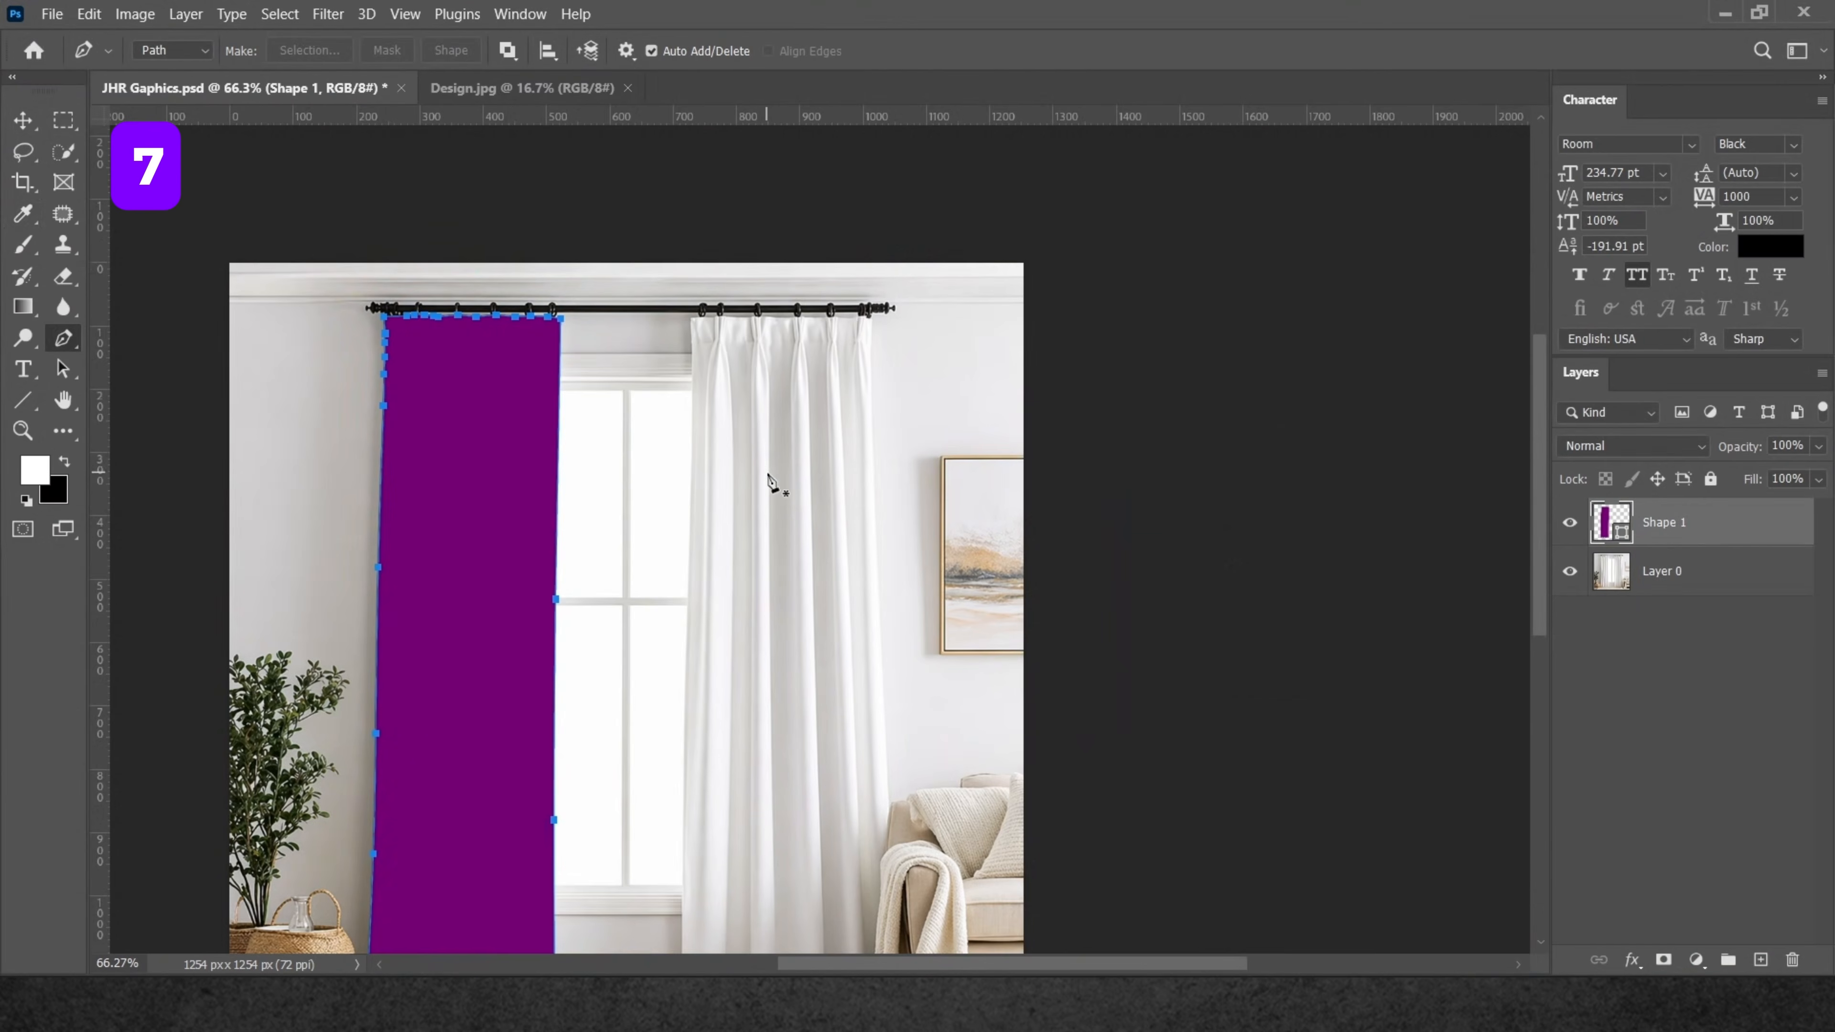
key(ctrl+plus)
key(ctrl+plus)
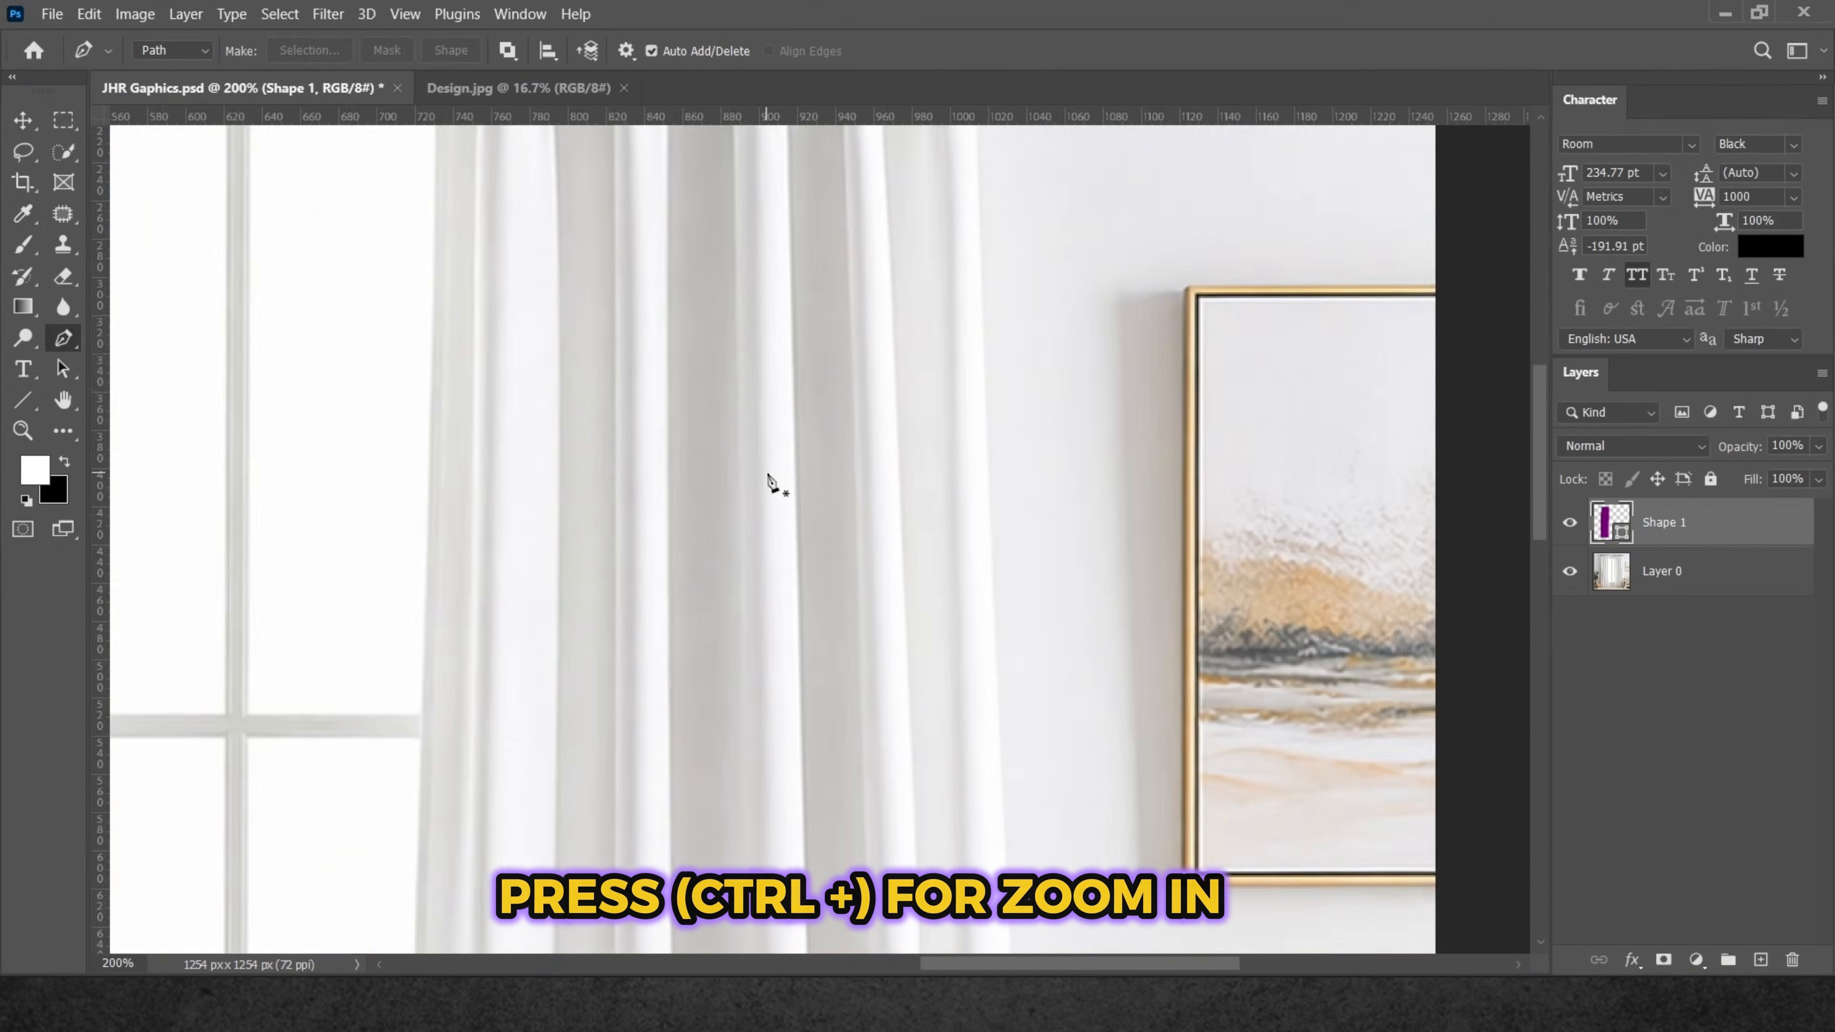
drag(454, 300, 731, 794)
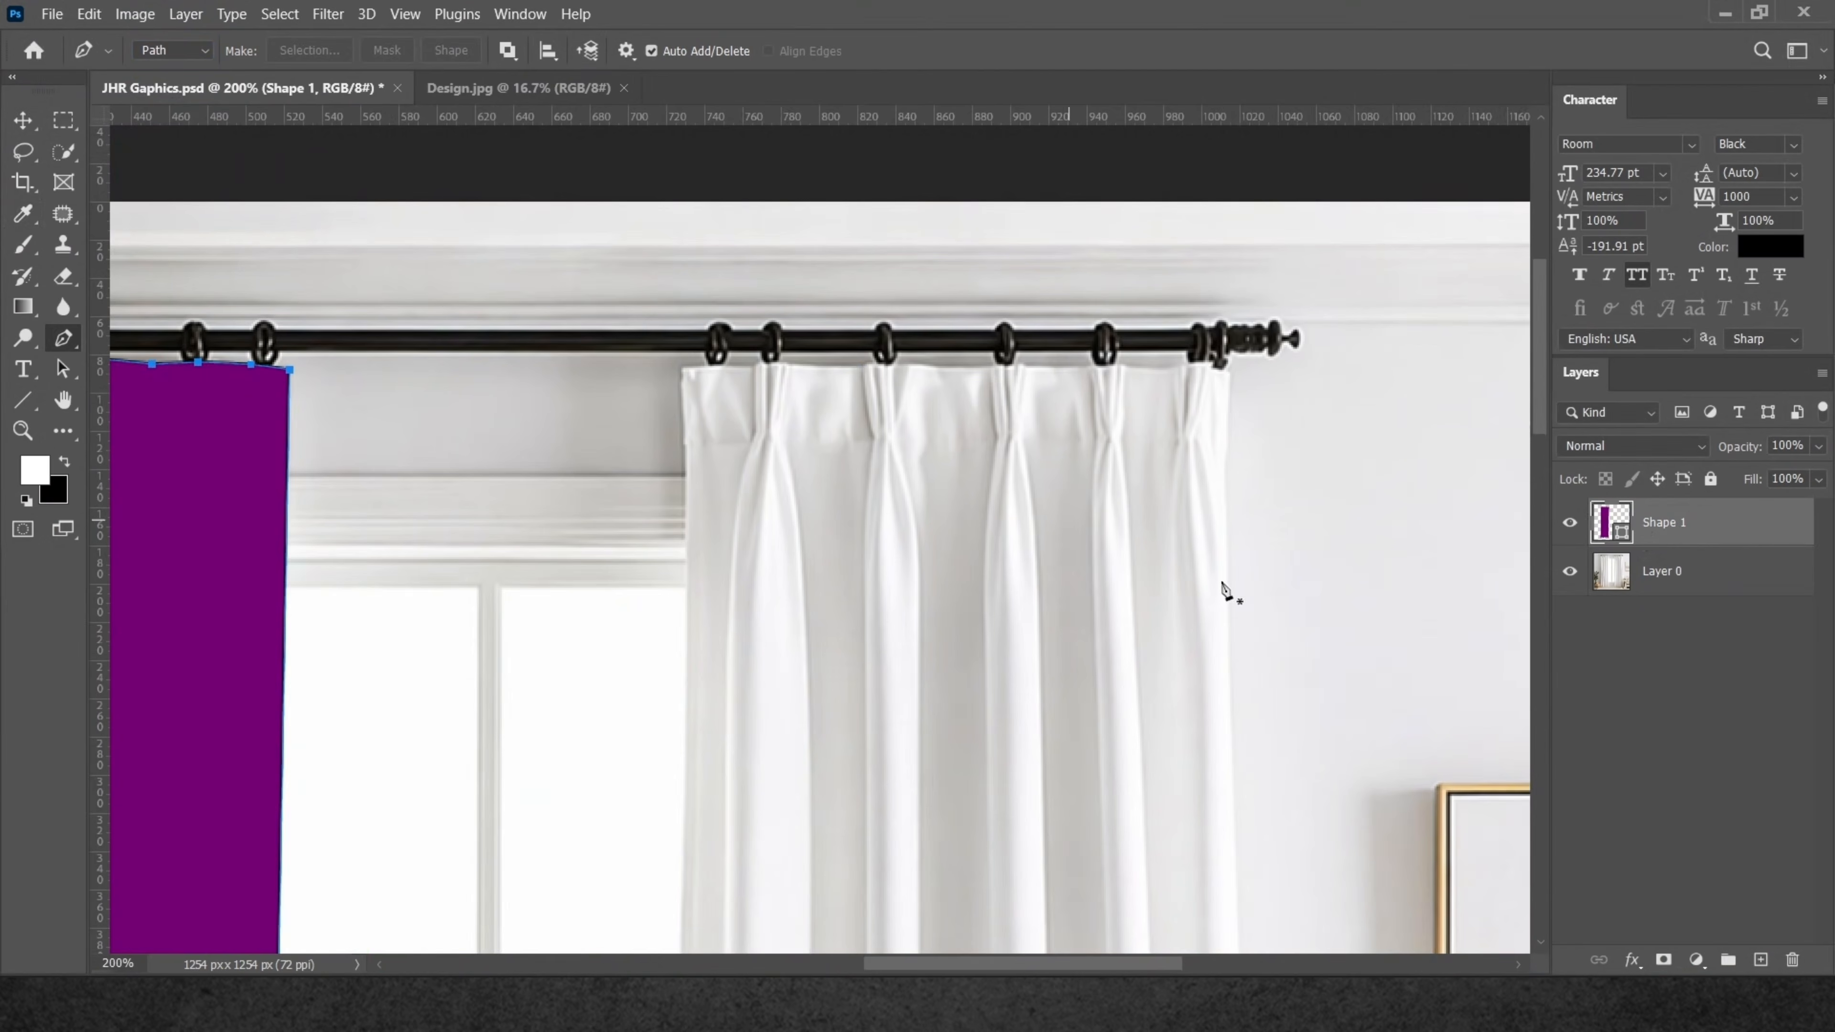
click(1760, 959)
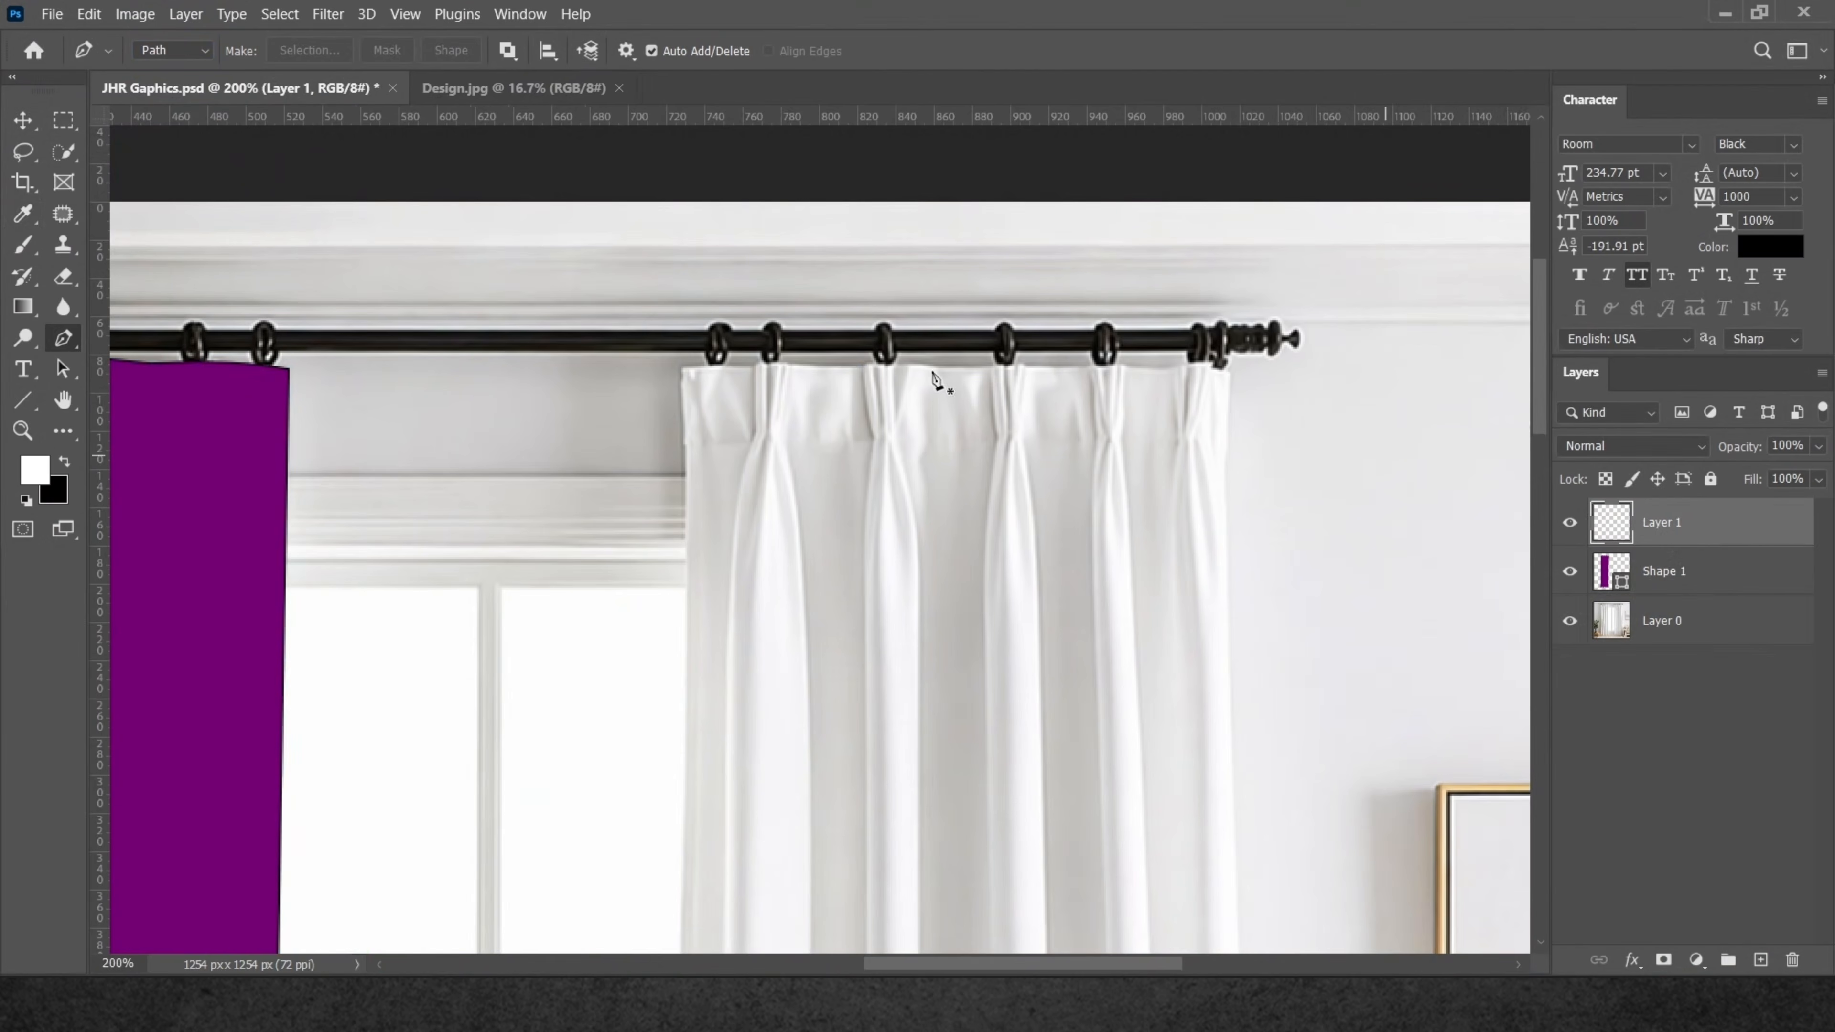
Trace the top edge of the sofa-side curtain with the Pen Tool, from its window-side corner across the pleats to its outer corner.
right_click(63, 337)
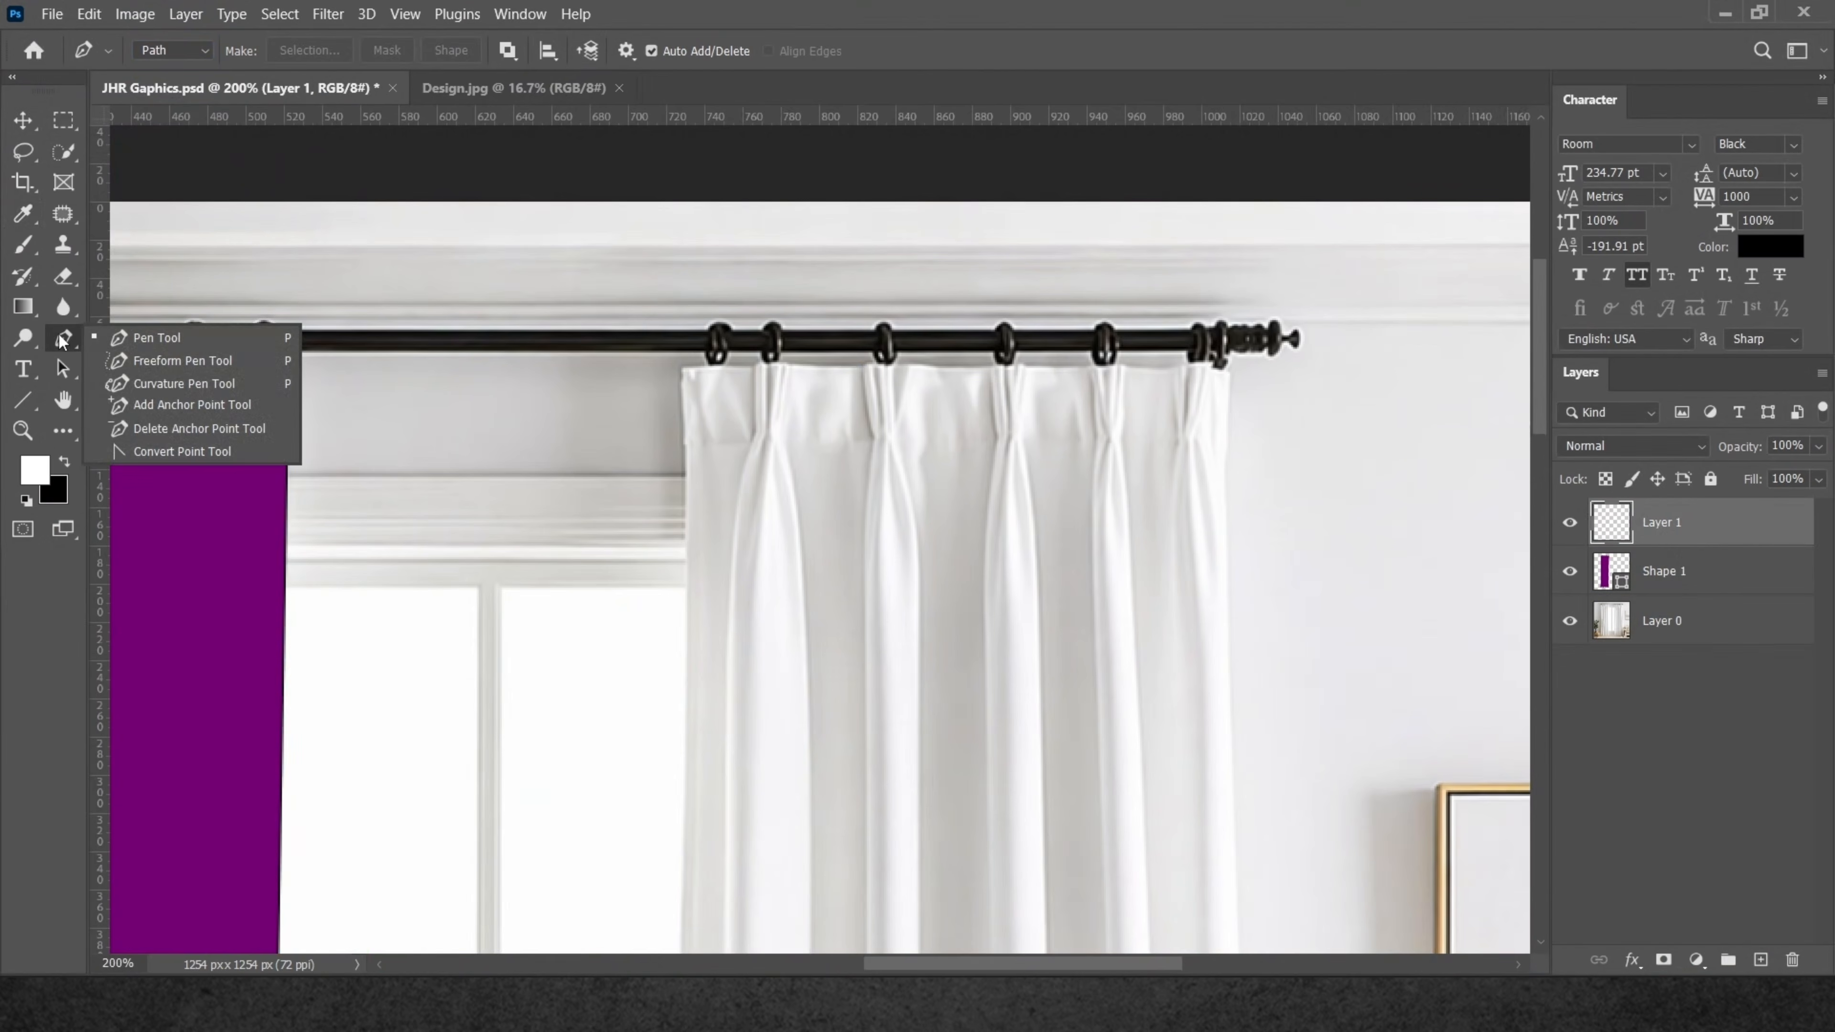
click(130, 337)
click(681, 368)
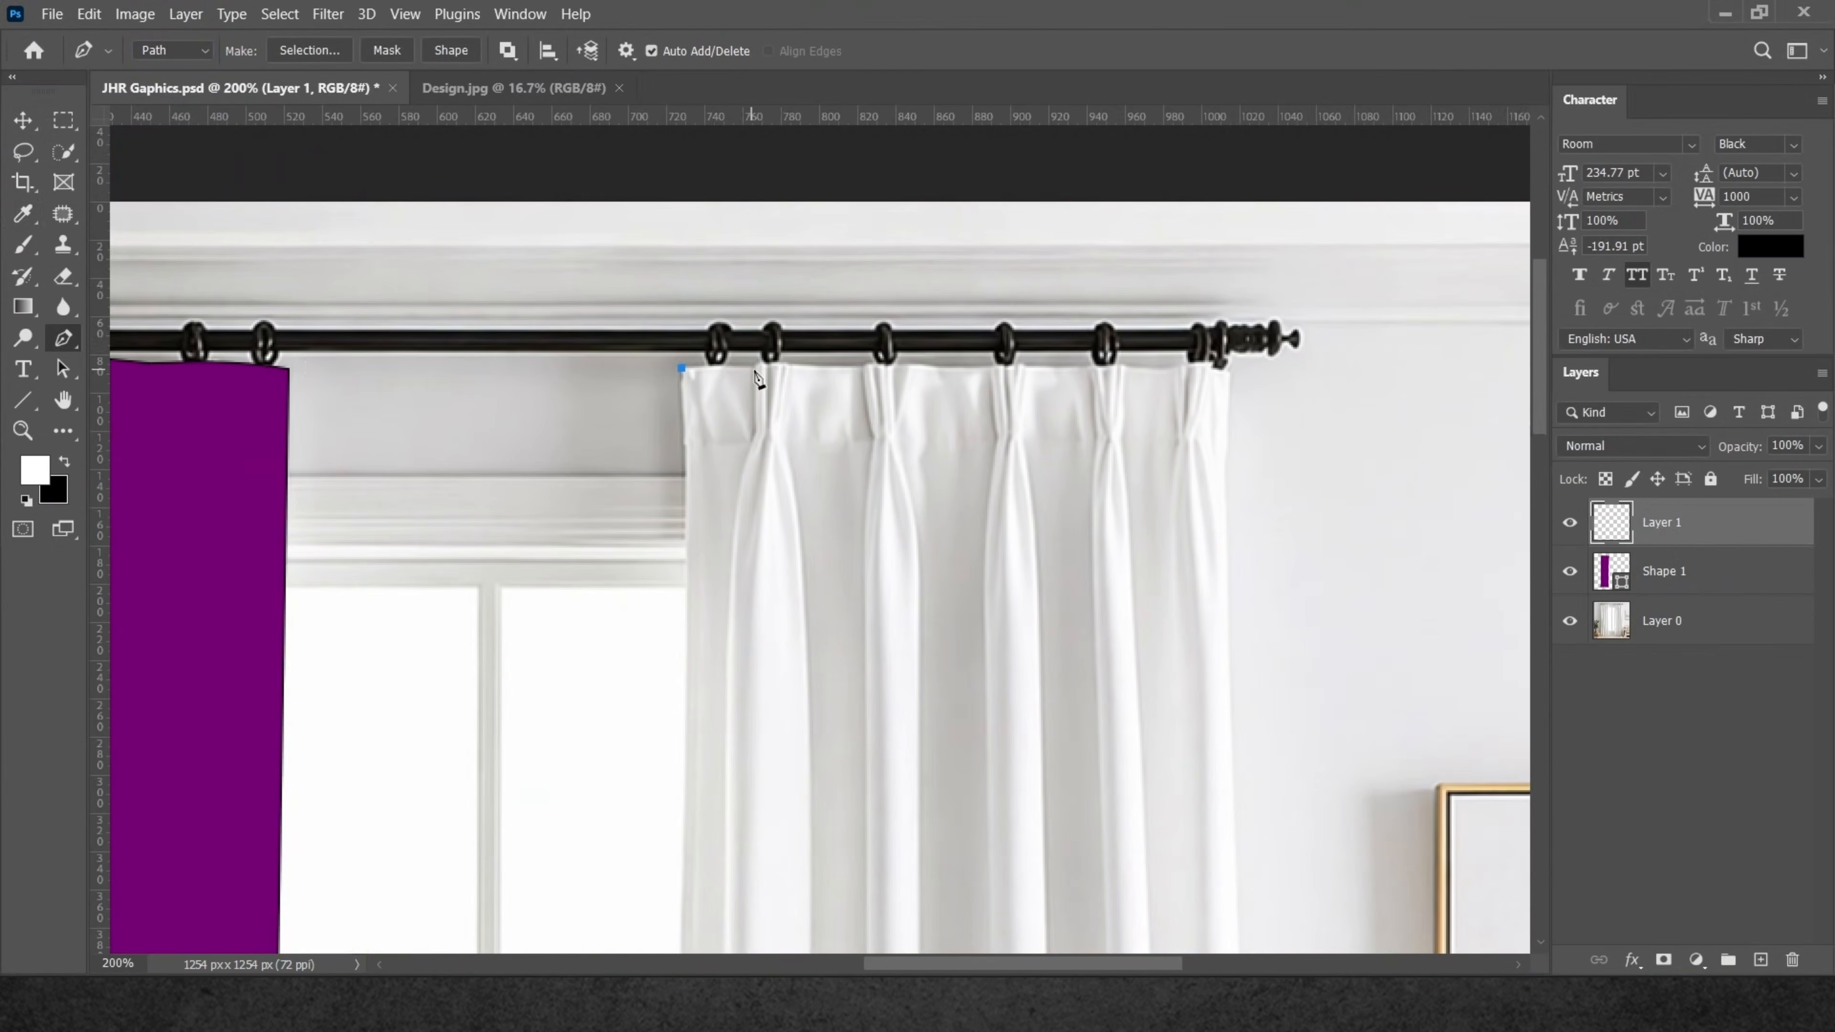
click(755, 367)
click(831, 367)
click(882, 362)
click(956, 368)
click(1010, 366)
click(1060, 368)
click(1105, 366)
click(1156, 368)
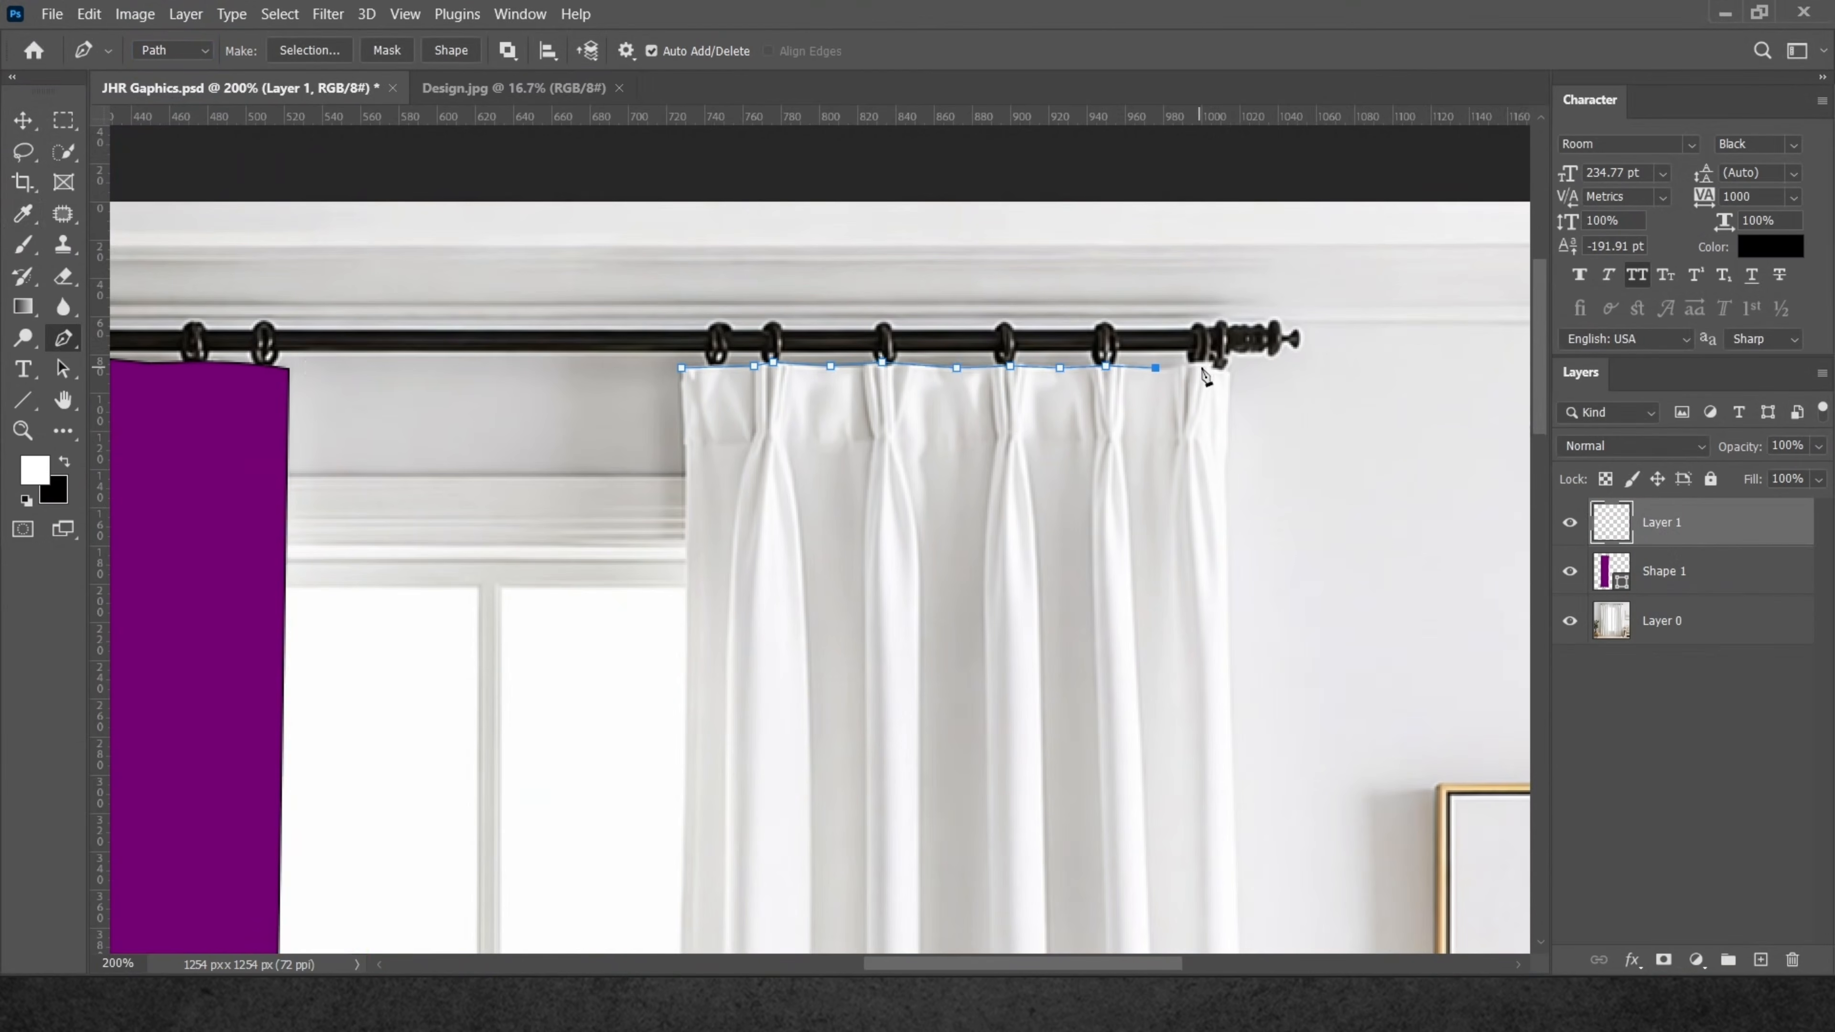
click(1208, 365)
click(1225, 369)
Continue the path down the curtain's outer edge, following the sofa arm and the throw blanket where they overlap the fabric.
scroll(1264, 596, down, 7)
click(1256, 673)
scroll(1257, 674, down, 6)
drag(1335, 535, 1094, 463)
click(1018, 671)
scroll(1020, 665, down, 2)
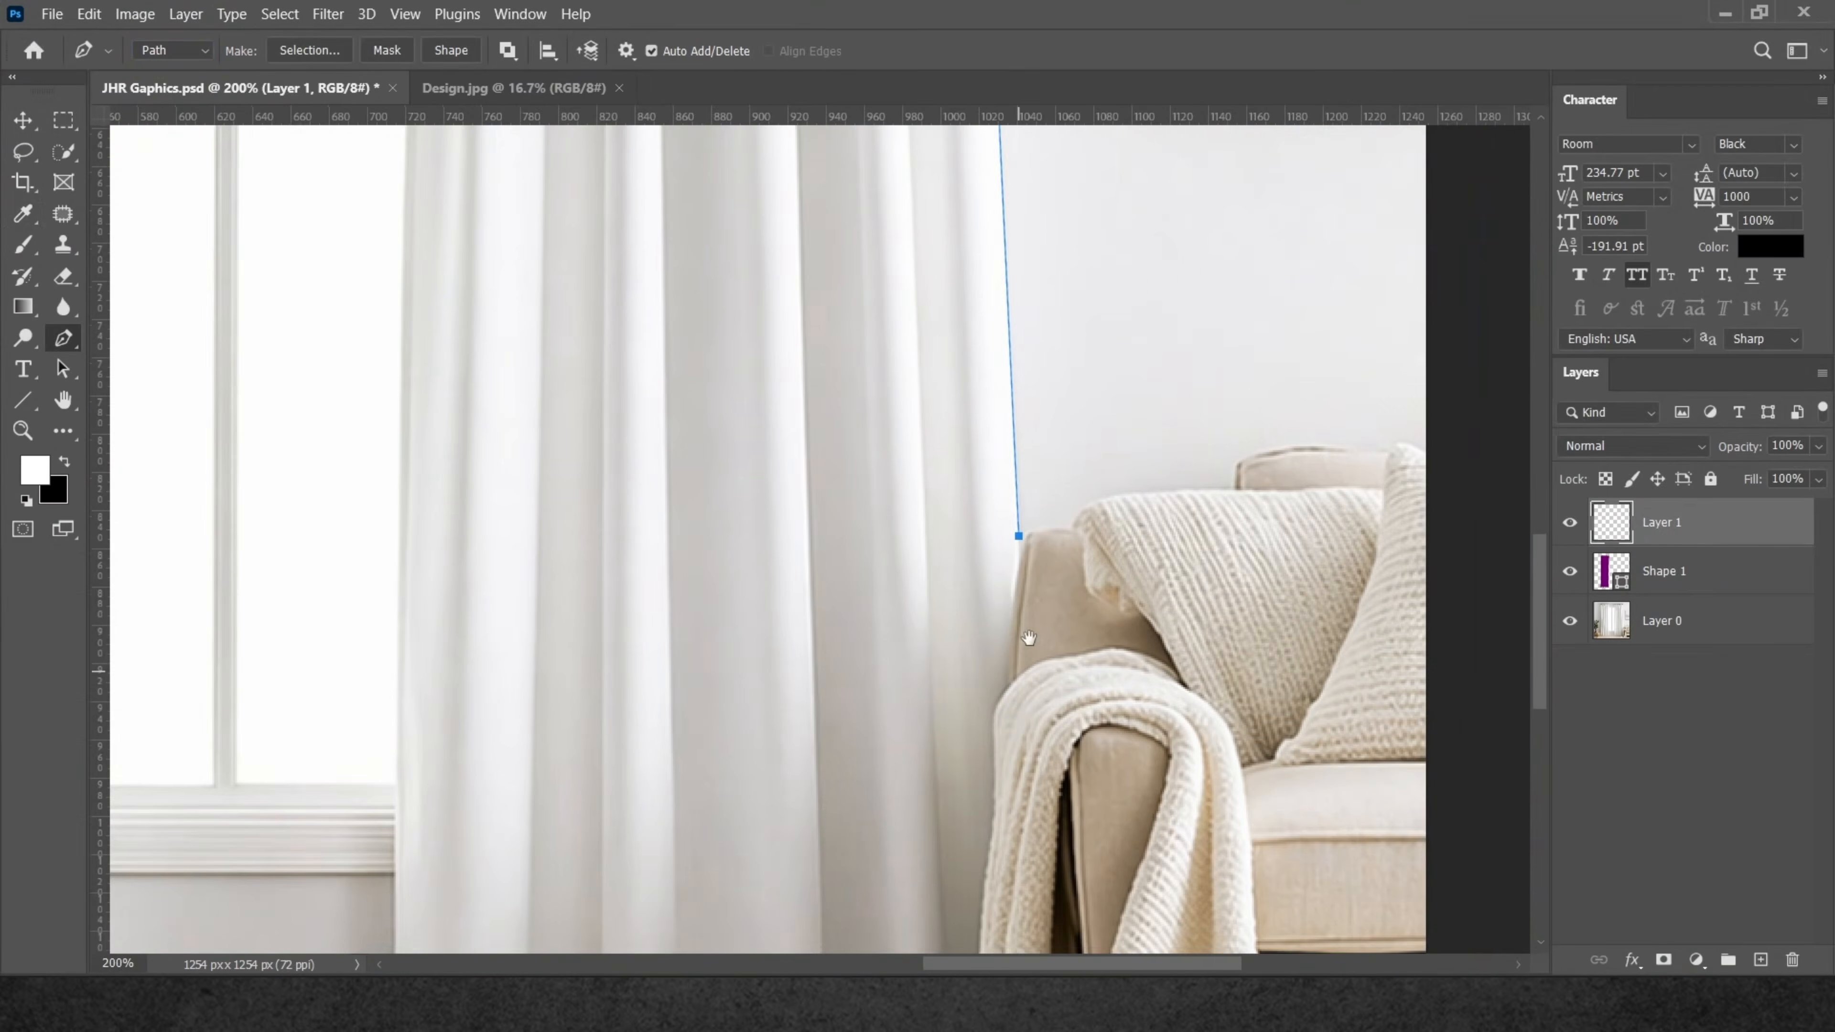
drag(1028, 638, 1053, 432)
click(1031, 481)
click(1014, 518)
scroll(1015, 521, down, 2)
click(1018, 504)
click(995, 738)
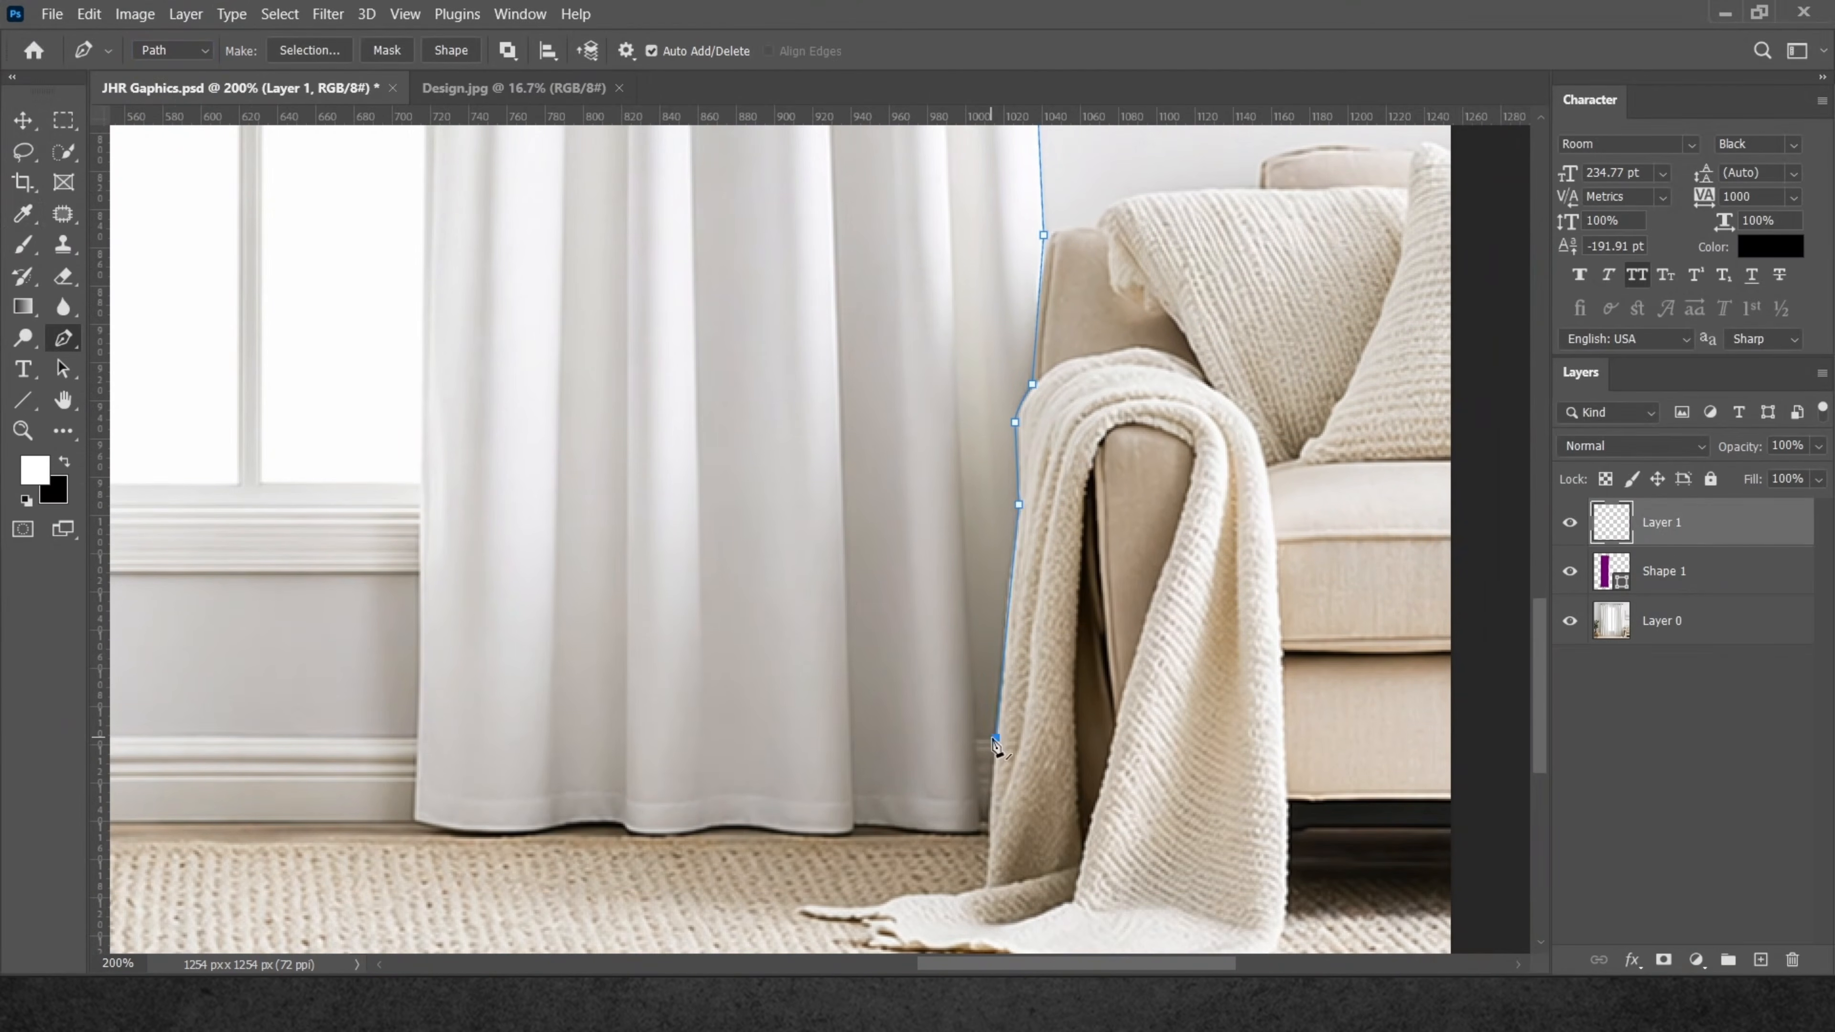
Trace the wavy hem of the sofa-side curtain from the blanket to the window-side bottom corner.
click(981, 829)
click(913, 831)
click(854, 824)
click(834, 837)
click(741, 825)
click(676, 831)
click(628, 831)
click(621, 825)
click(549, 823)
click(491, 835)
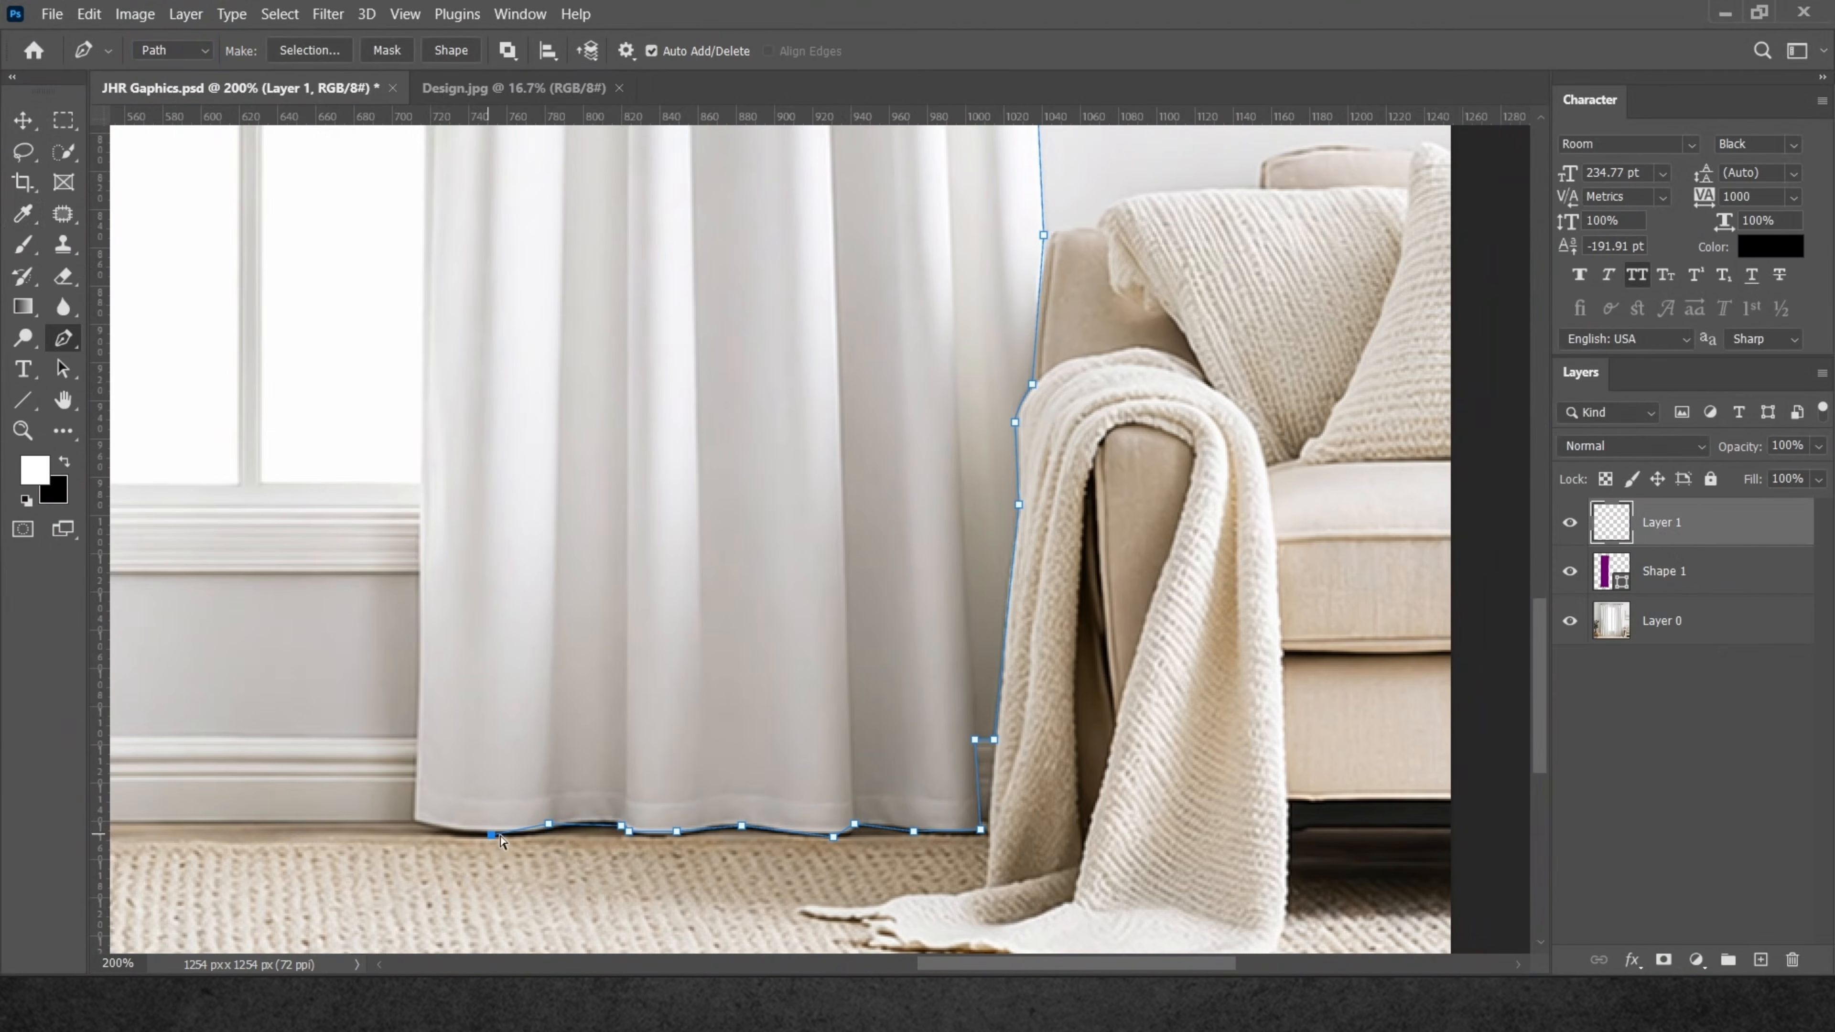
click(422, 831)
Trace the curtain's window-side edge up to the rod and close the path at its starting point.
scroll(450, 643, up, 5)
click(426, 621)
scroll(427, 469, up, 3)
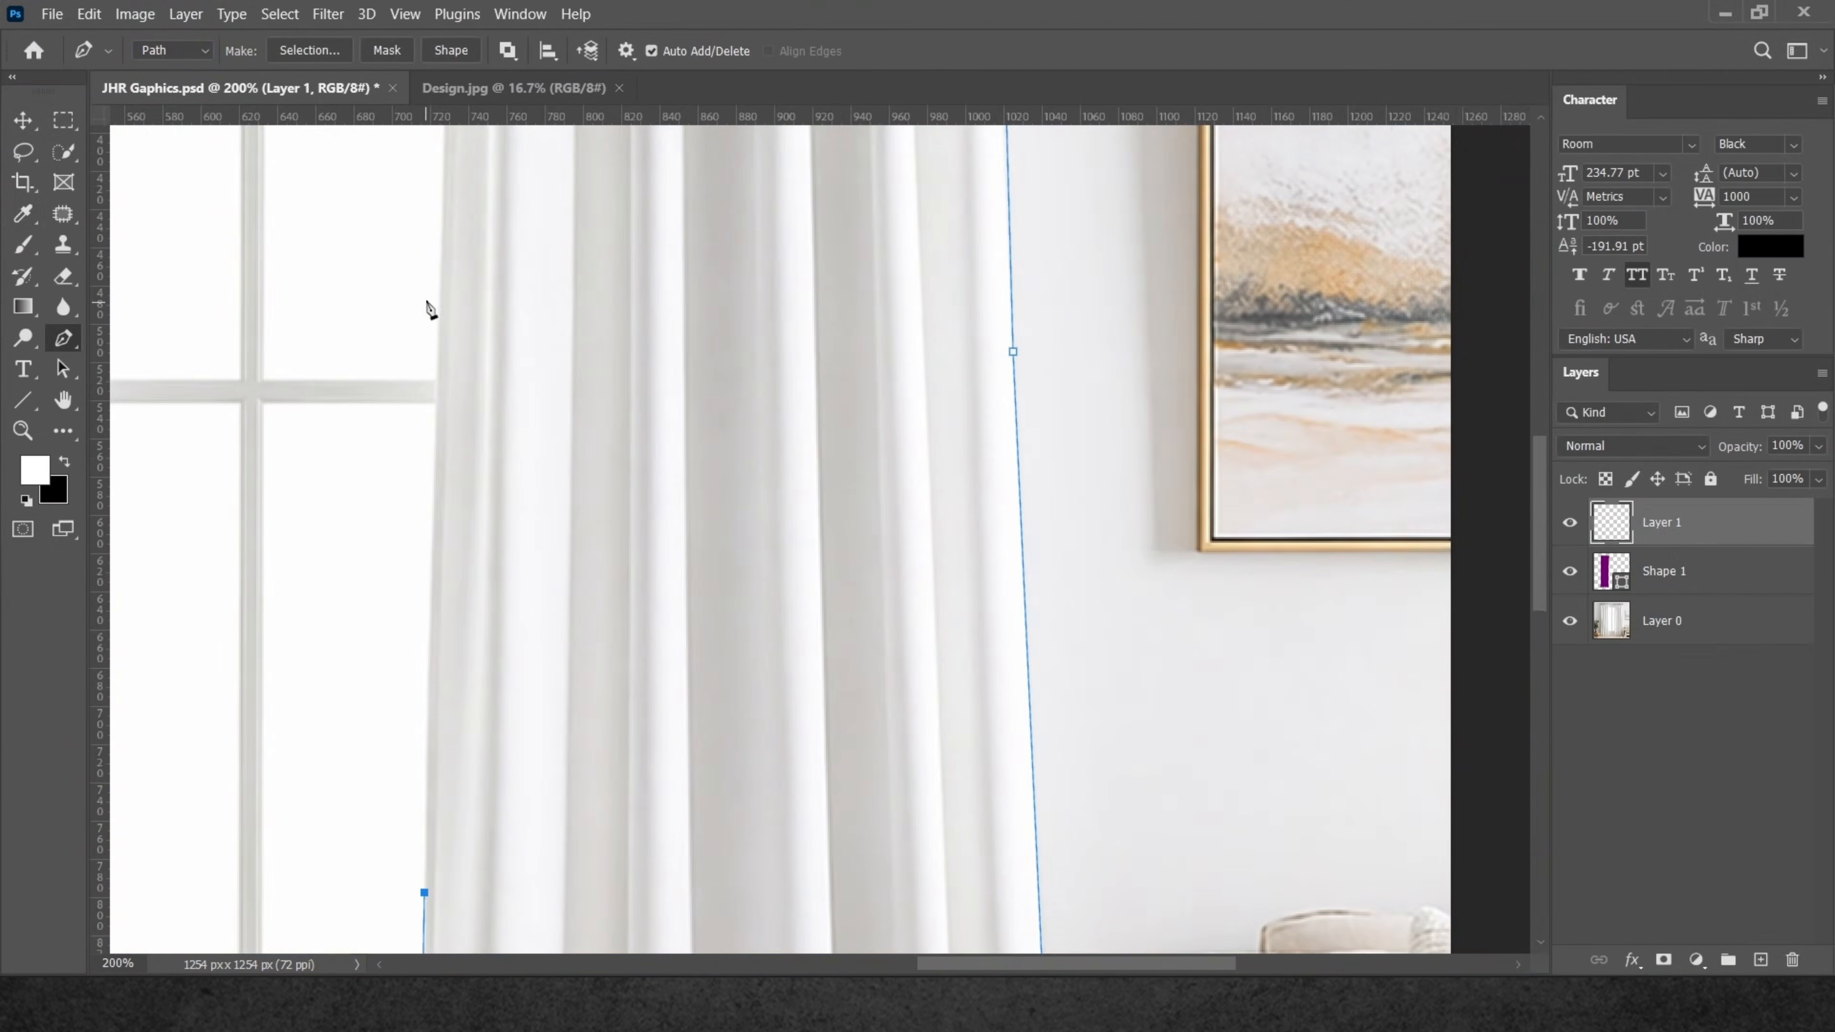
click(442, 260)
drag(442, 260, 499, 803)
click(508, 271)
drag(508, 270, 578, 720)
click(575, 598)
click(574, 527)
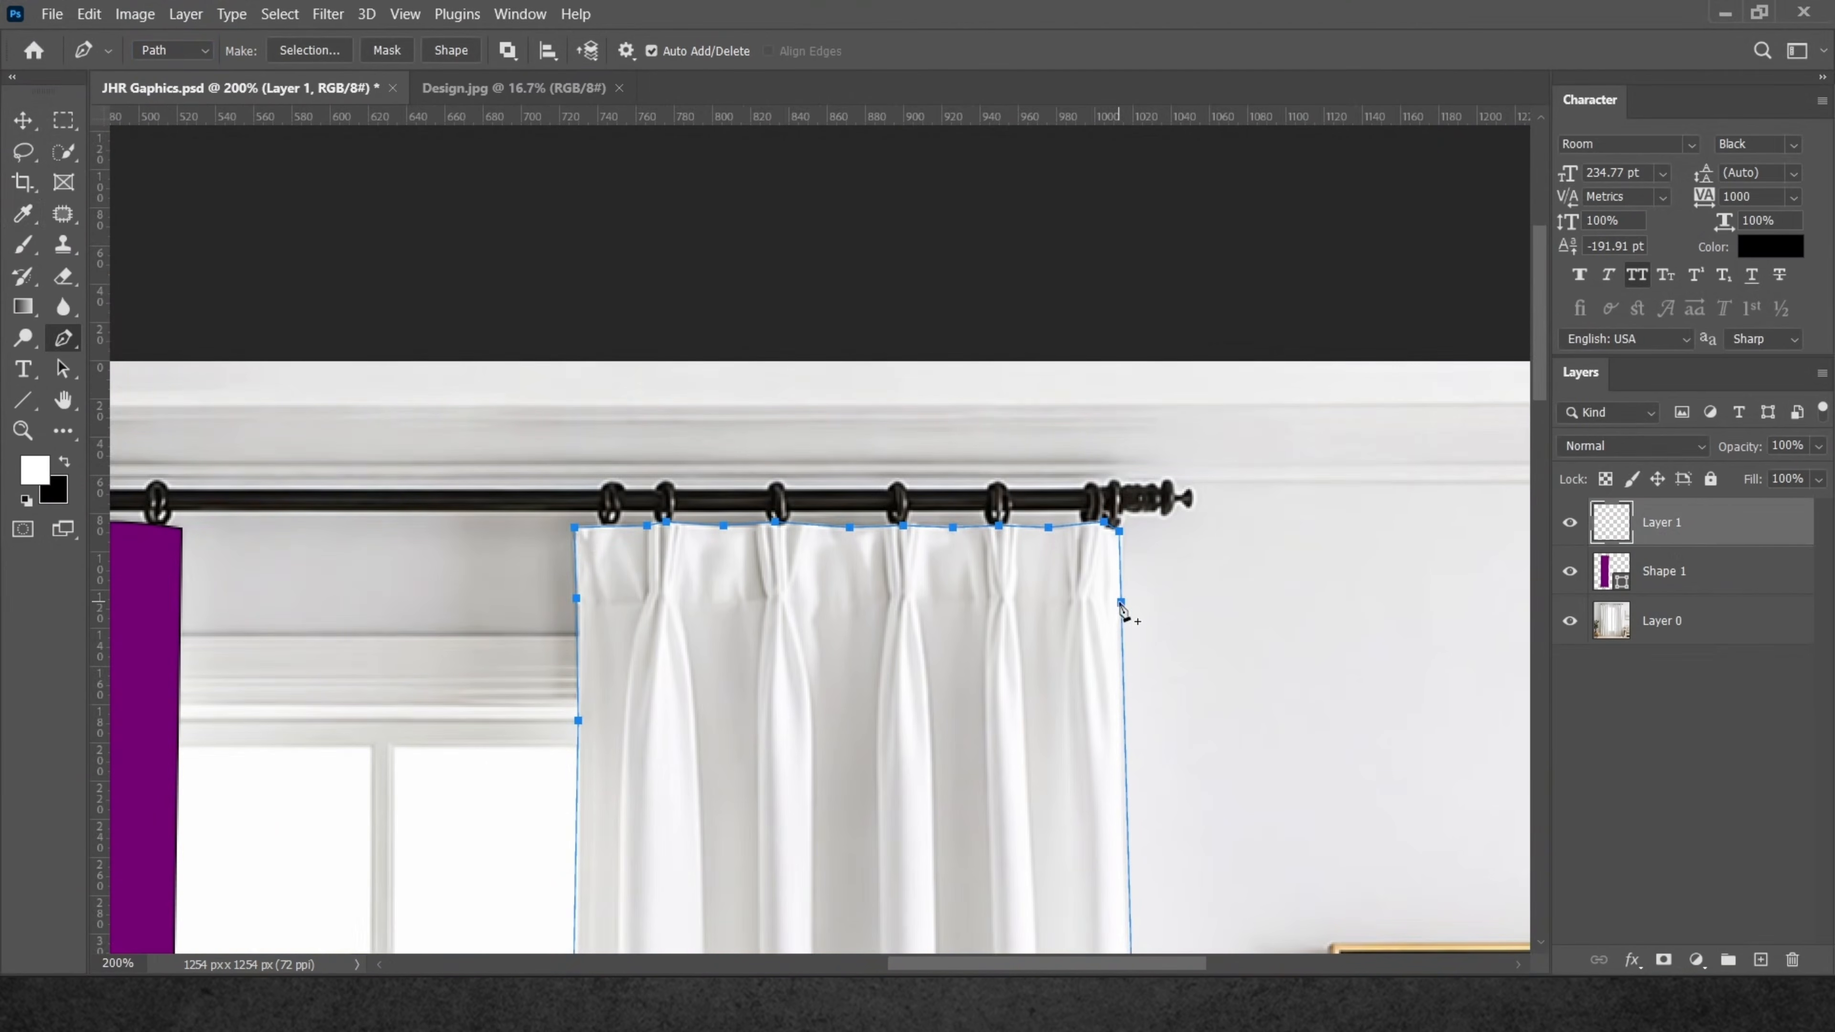
Add anchor points along the hem and on the upper window-side edge to fit the path to the sofa-side curtain.
scroll(1121, 610, down, 3)
right_click(63, 337)
click(173, 407)
scroll(709, 672, down, 8)
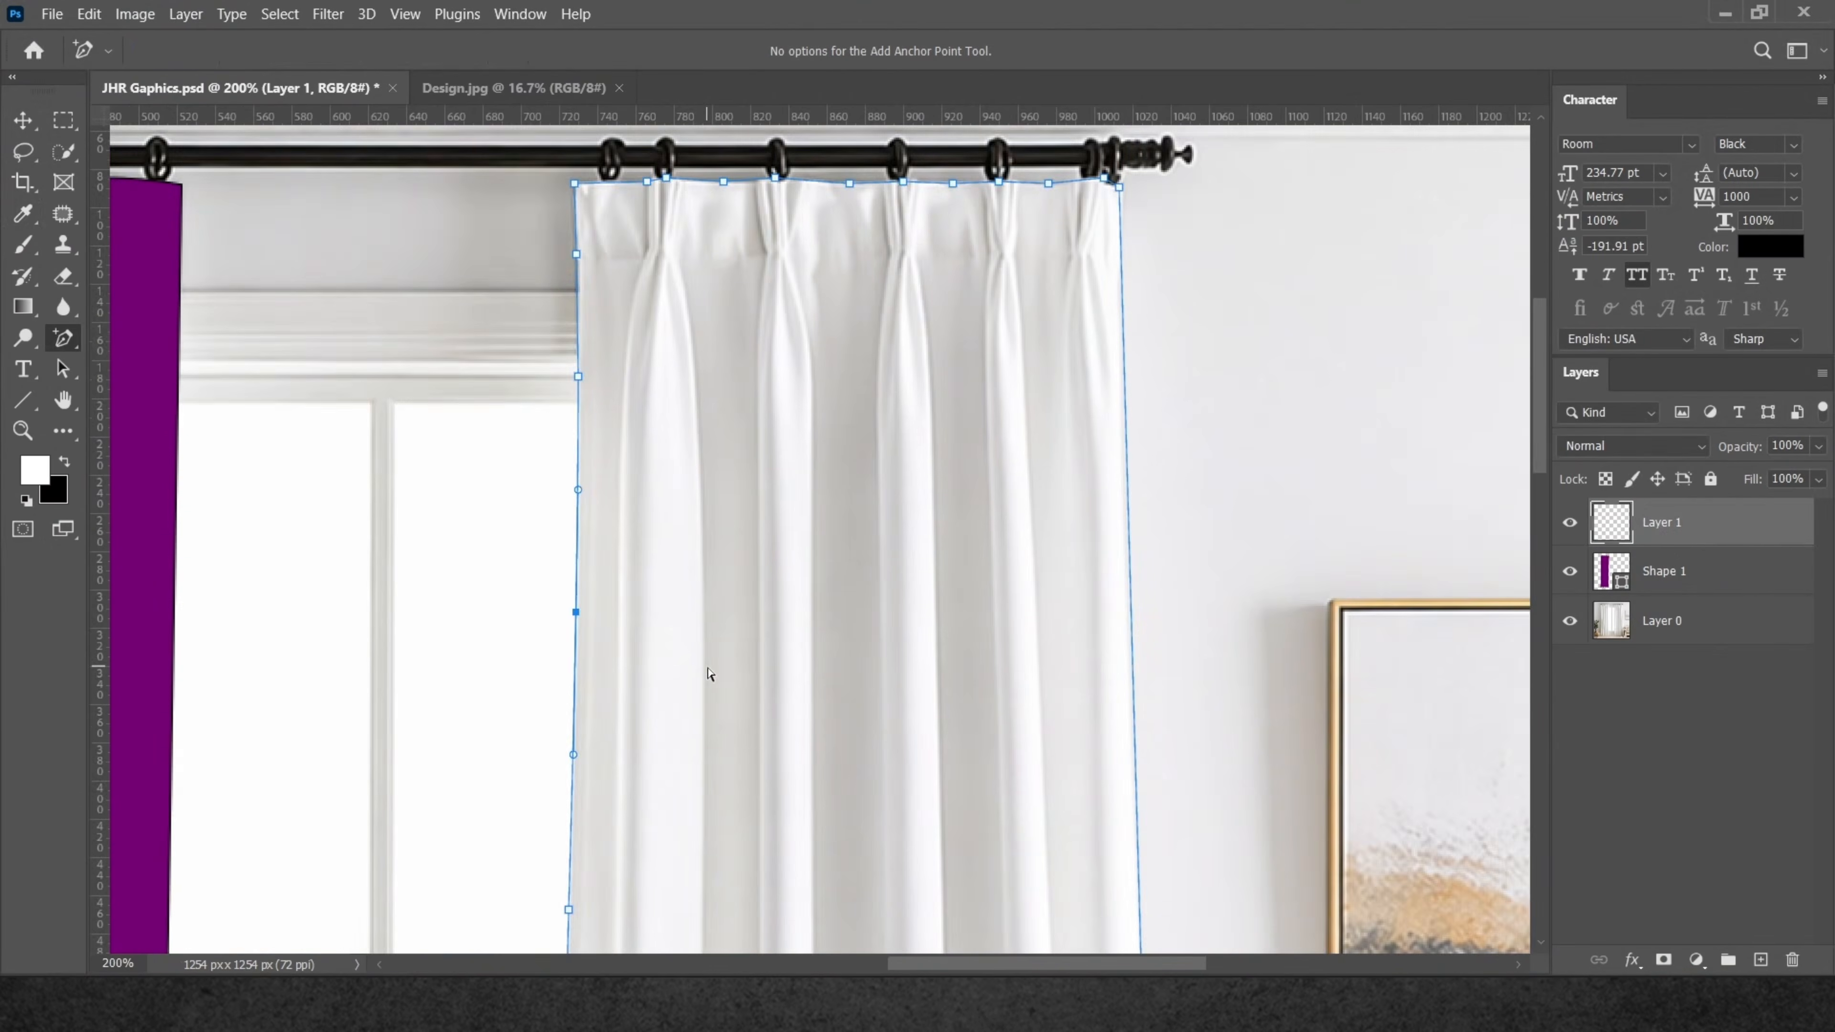
scroll(709, 672, down, 11)
scroll(1139, 262, up, 5)
scroll(1153, 819, down, 10)
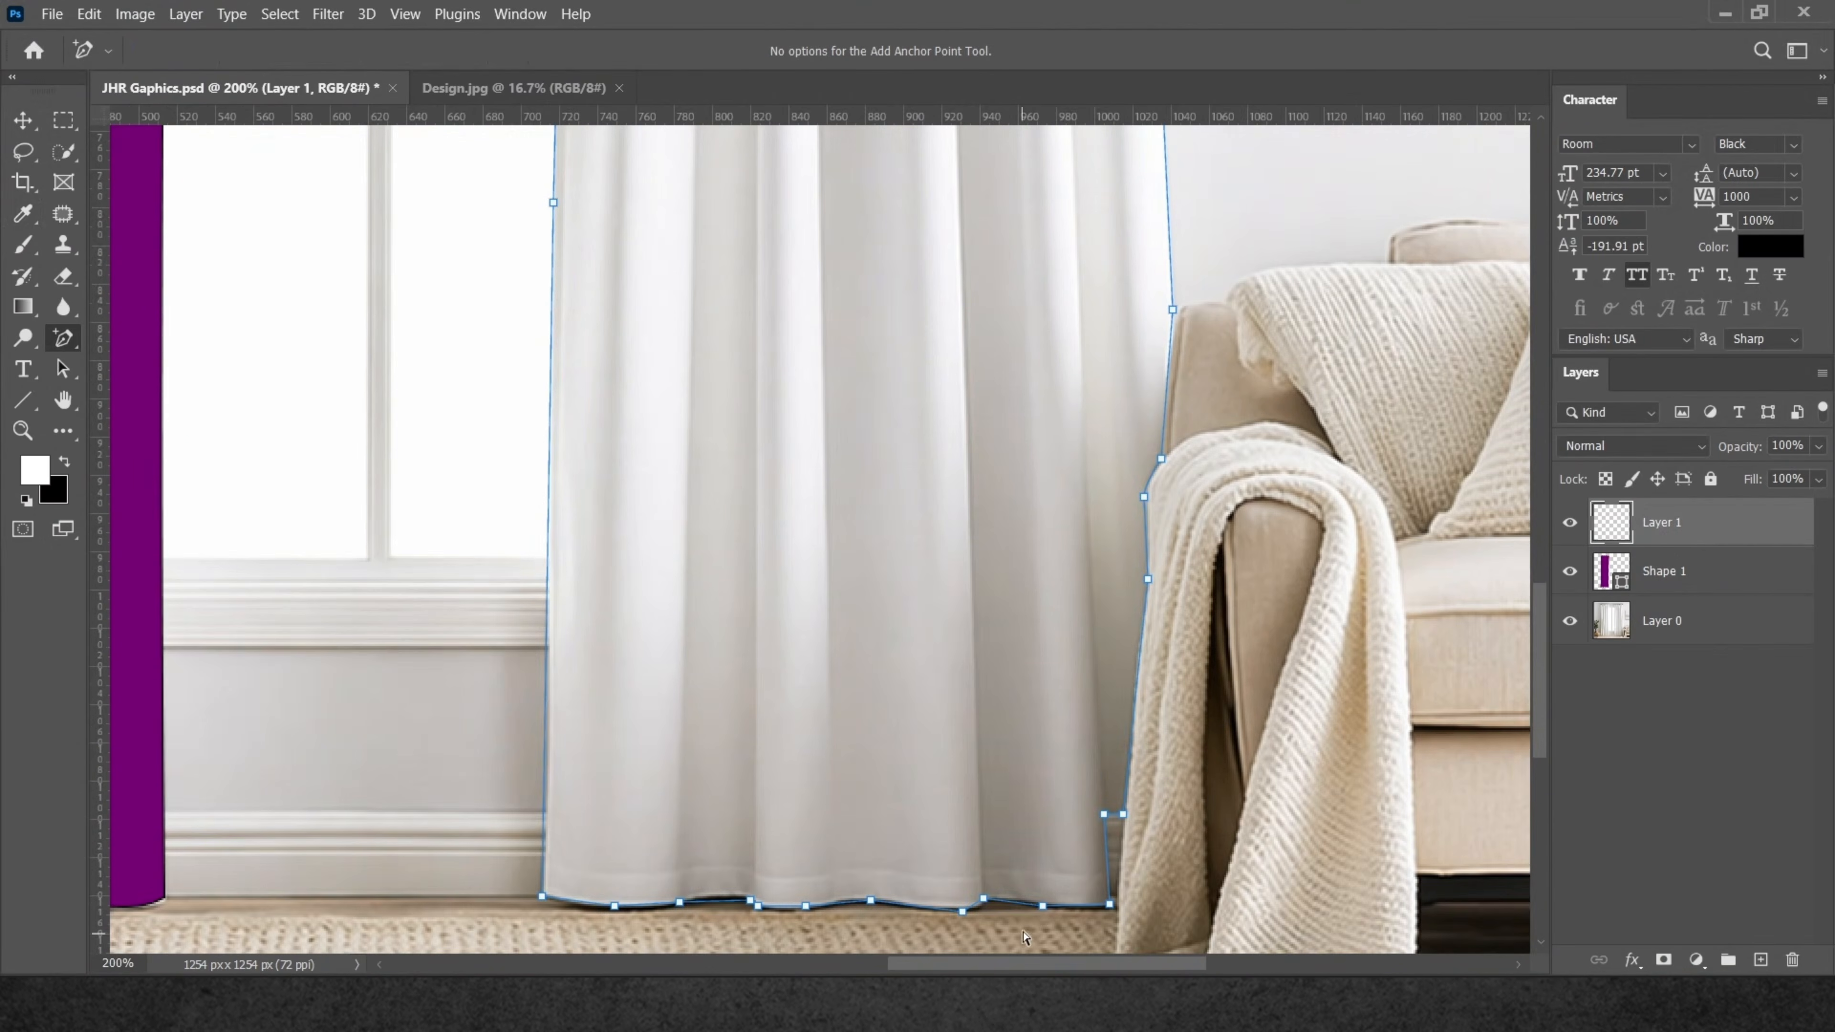
click(1018, 901)
click(934, 907)
click(889, 902)
click(850, 901)
click(720, 900)
click(784, 907)
click(824, 904)
scroll(565, 442, up, 15)
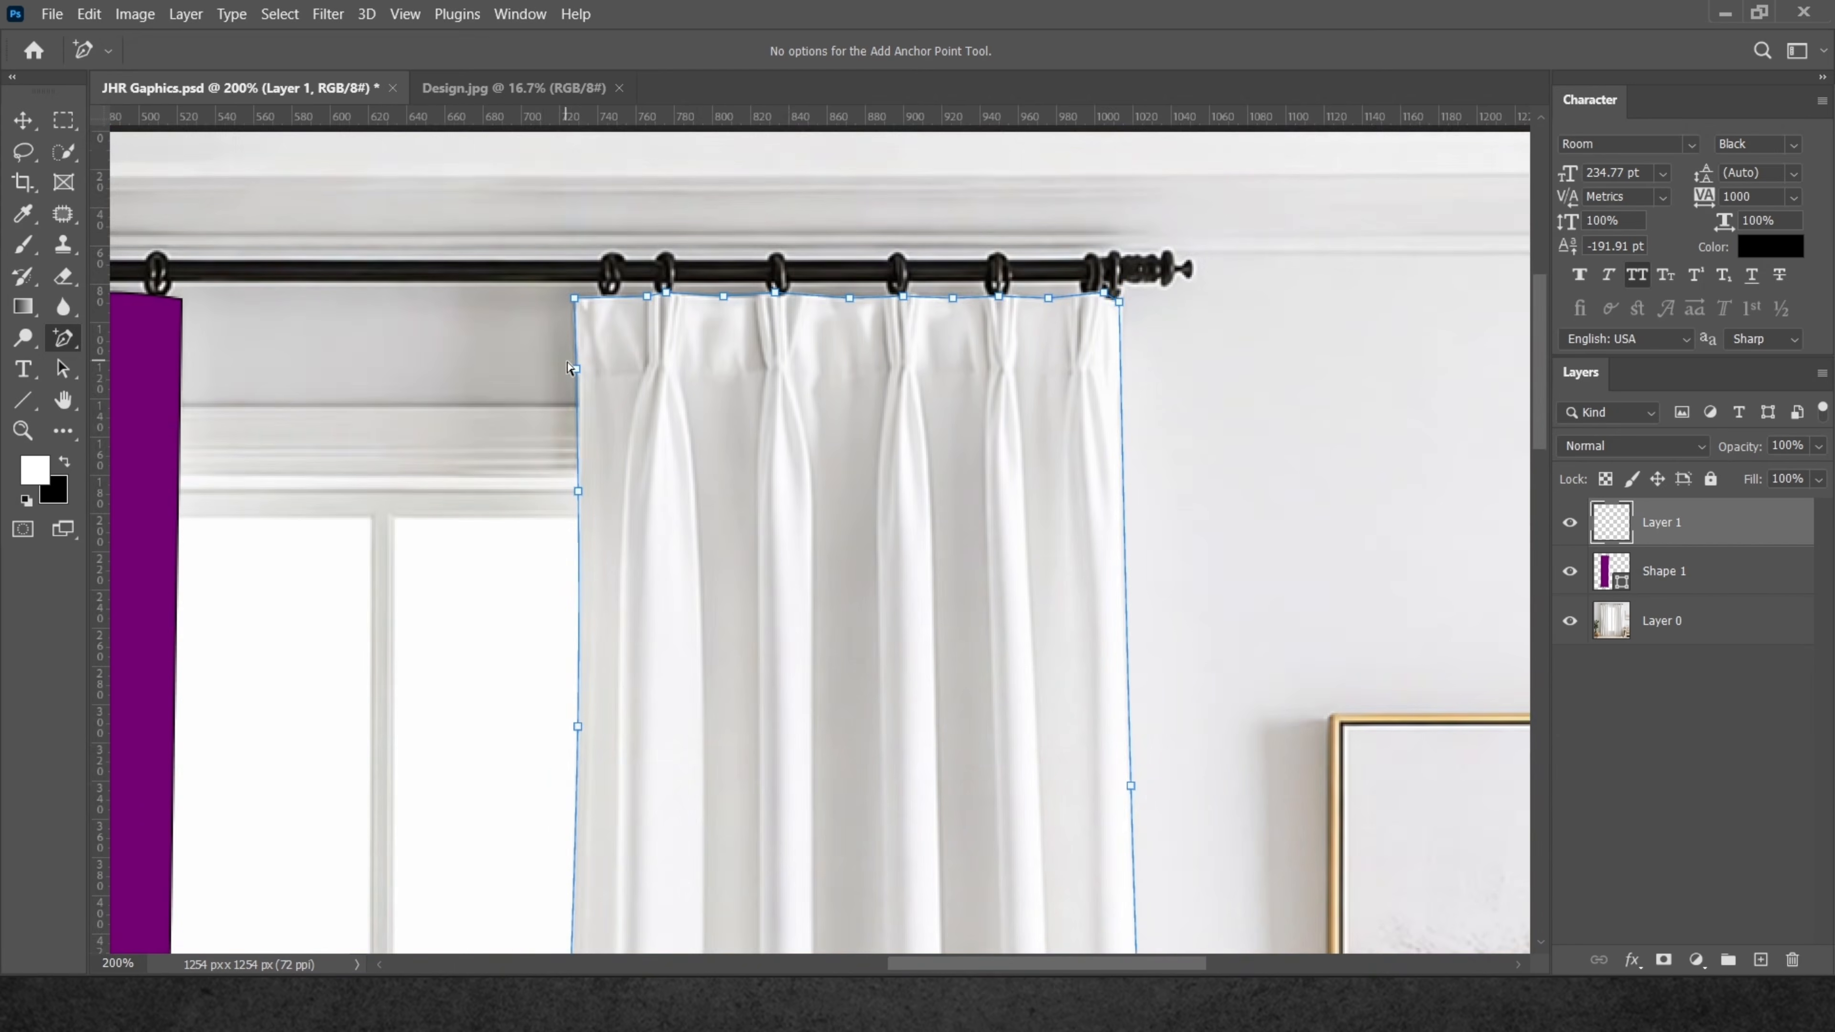
click(578, 406)
Switch back to the Pen Tool and convert the sofa-side curtain path into a shape layer.
right_click(70, 337)
click(145, 336)
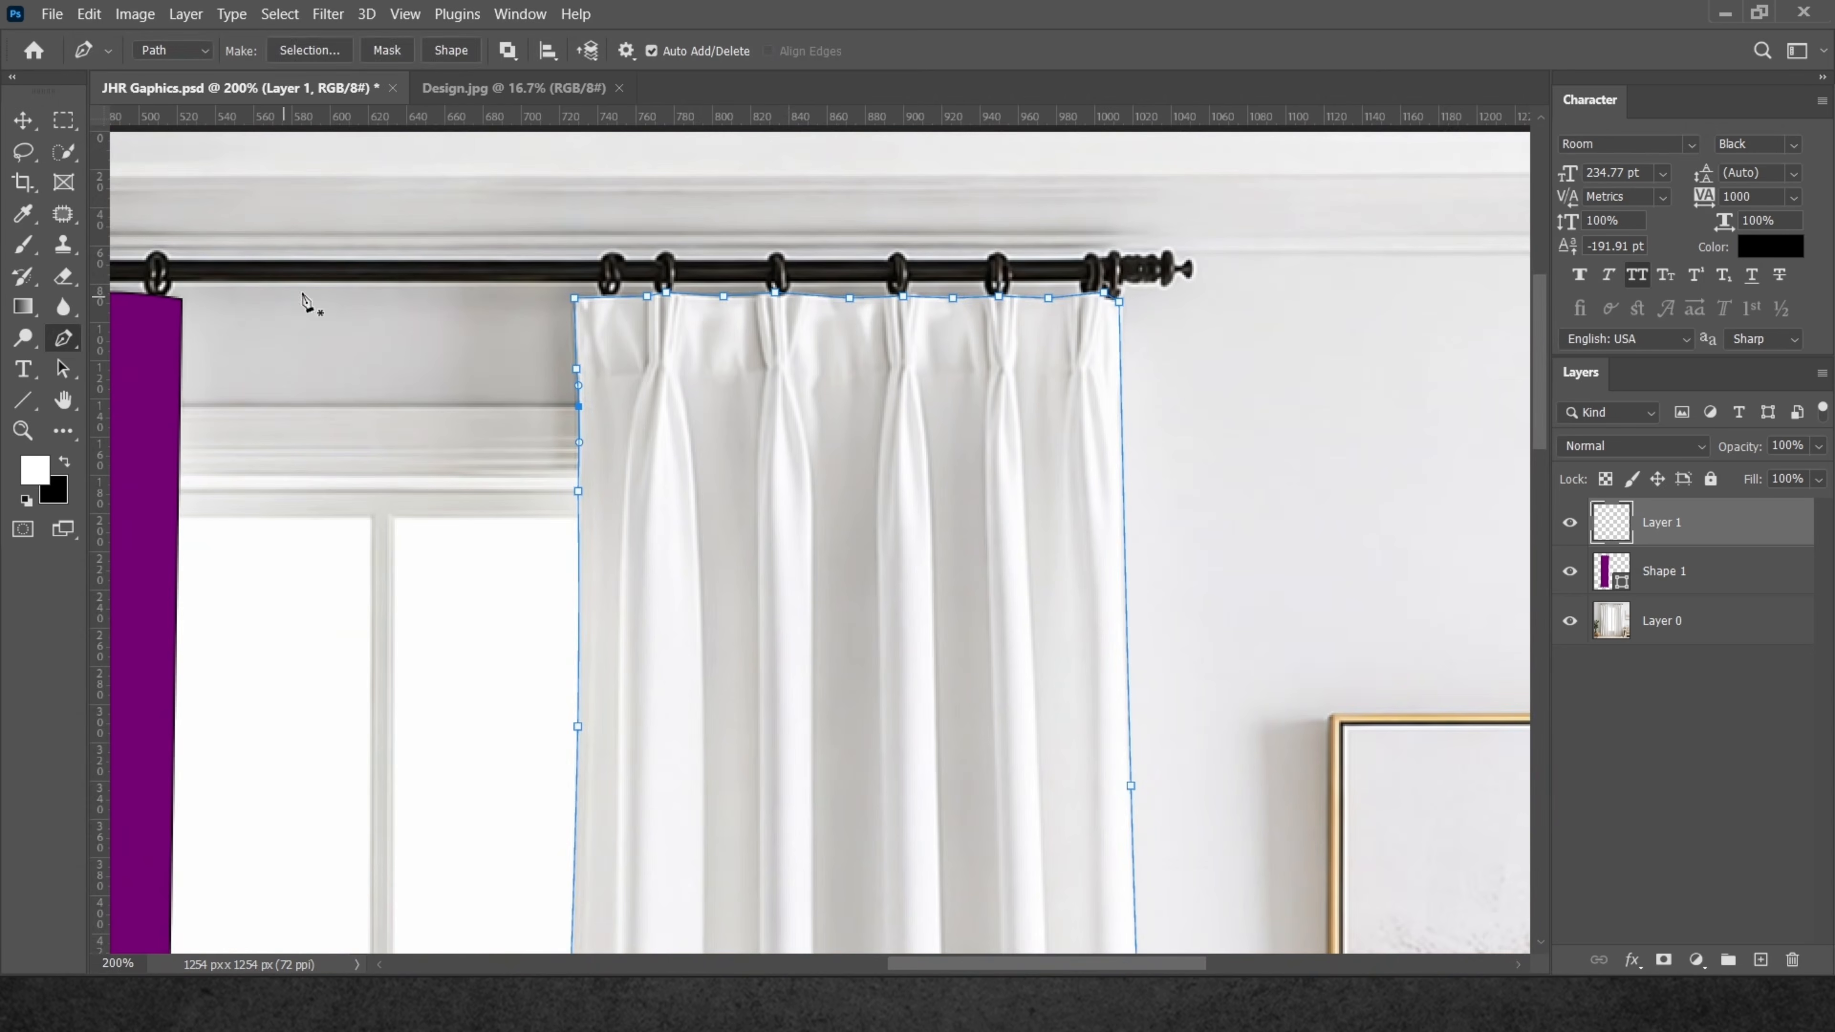
click(451, 51)
key(v)
key(ctrl+0)
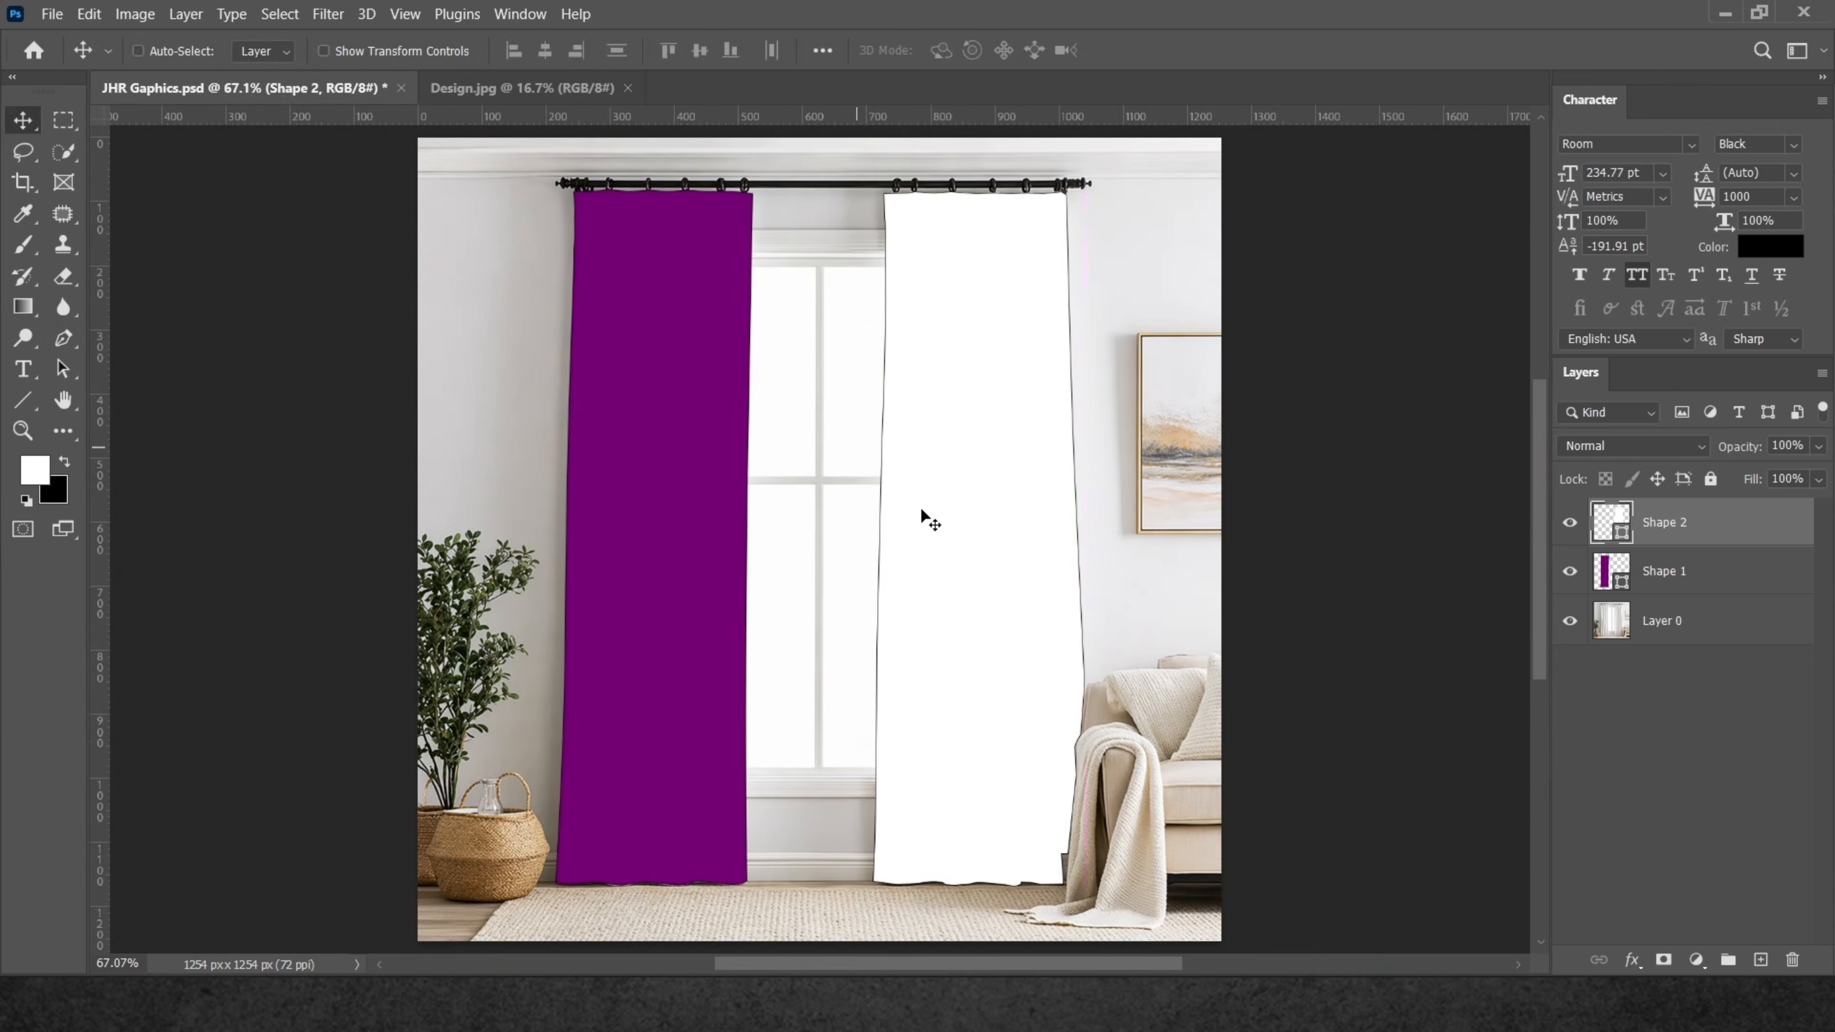
Set the new curtain shape's solid fill to the purple sampled from the plant-side curtain shape.
double_click(1620, 536)
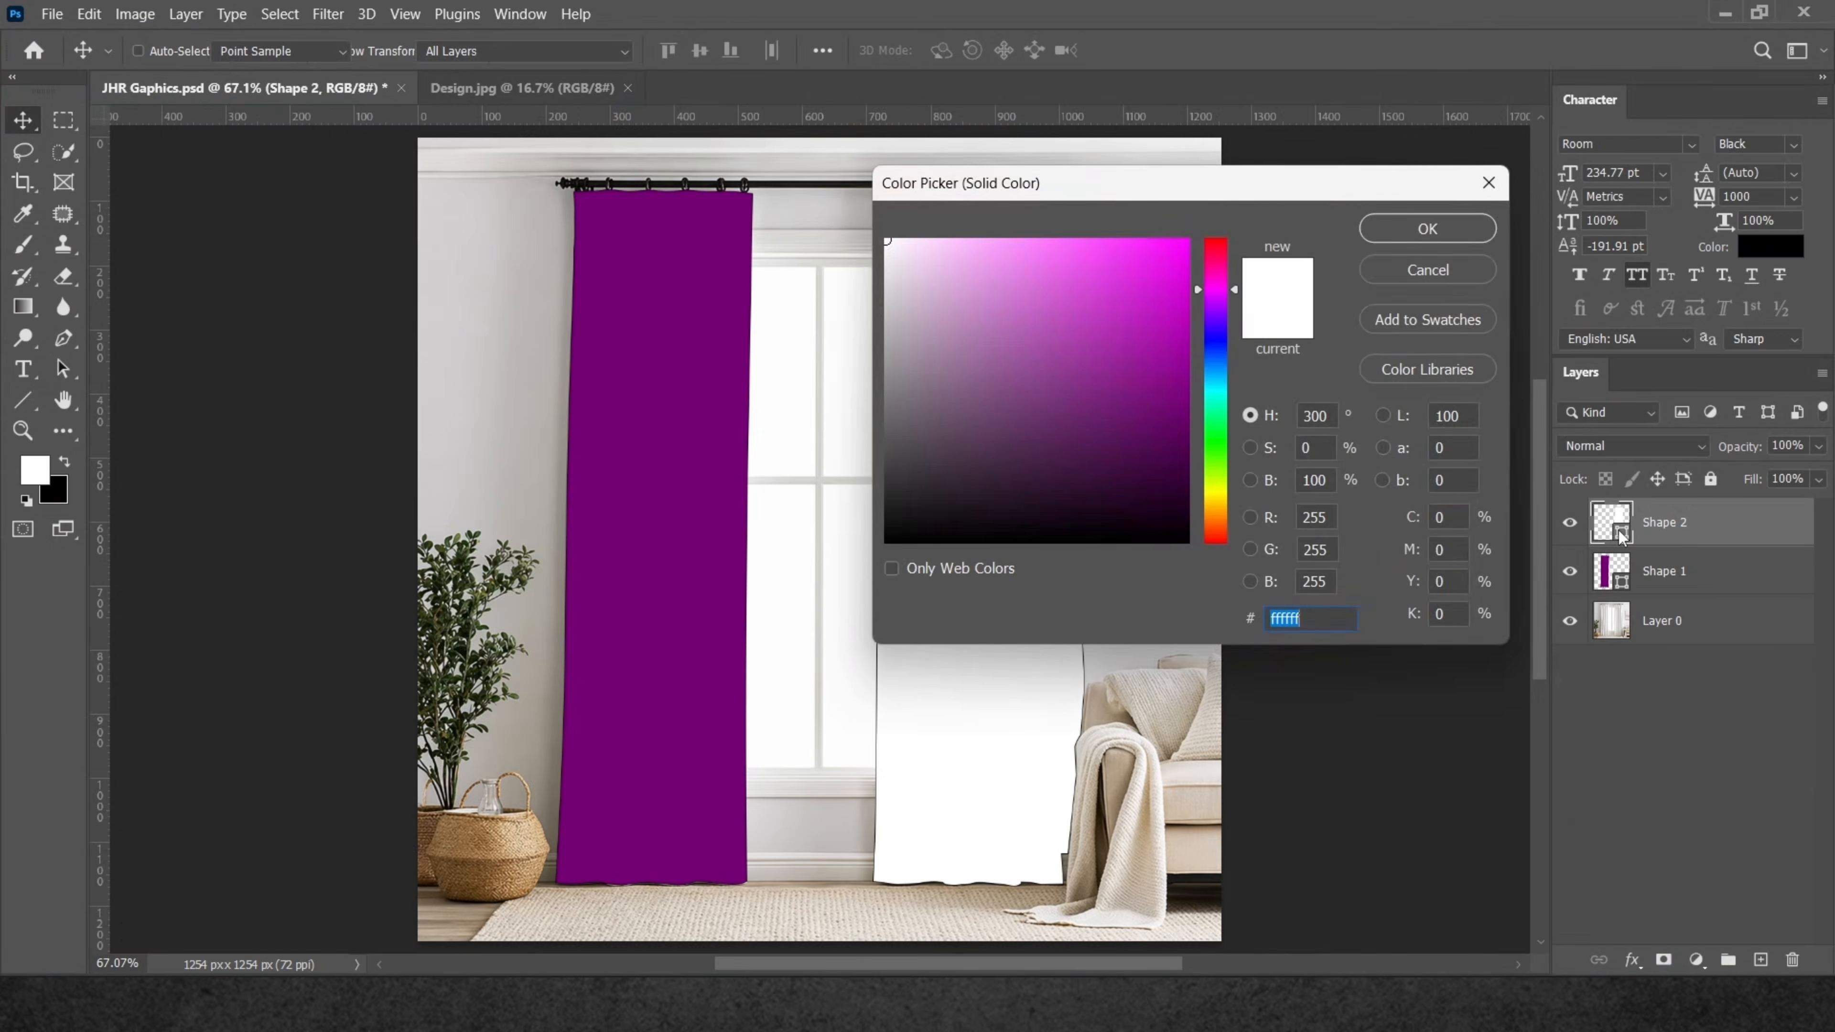
click(679, 440)
click(1427, 228)
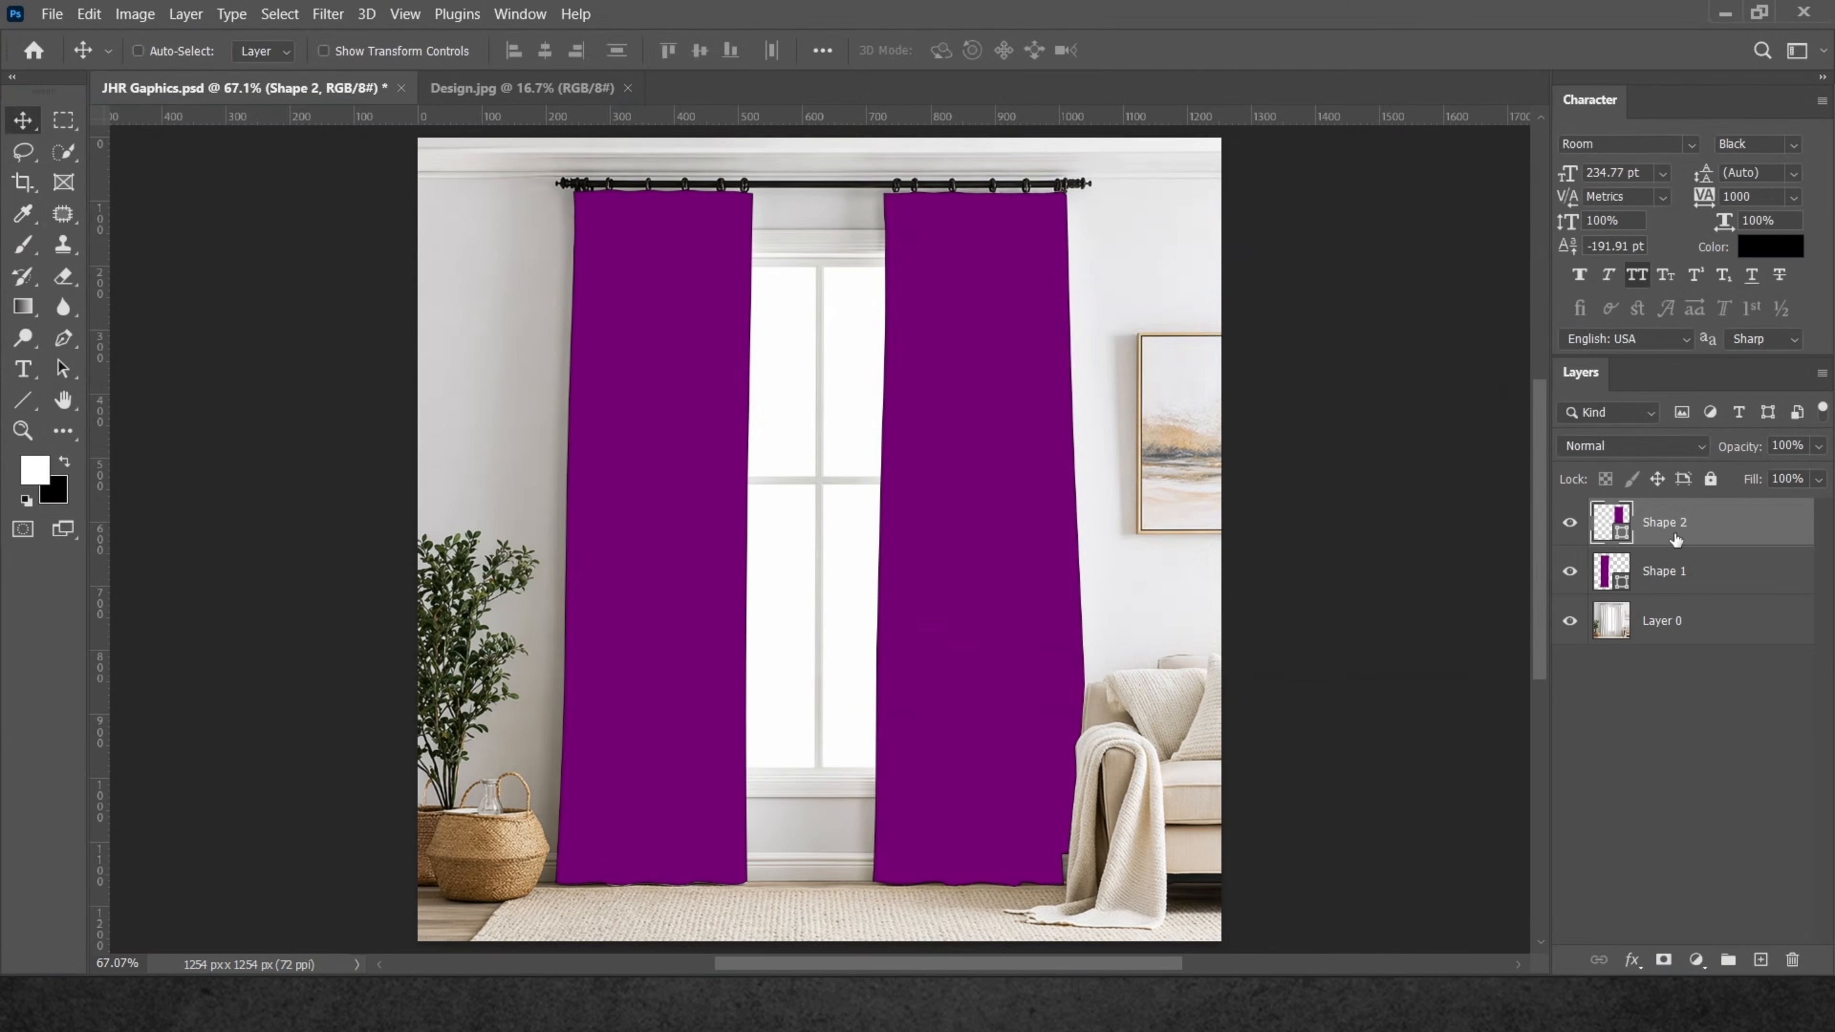
Hide both purple curtain shape layers and select the room photo layer.
click(1658, 570)
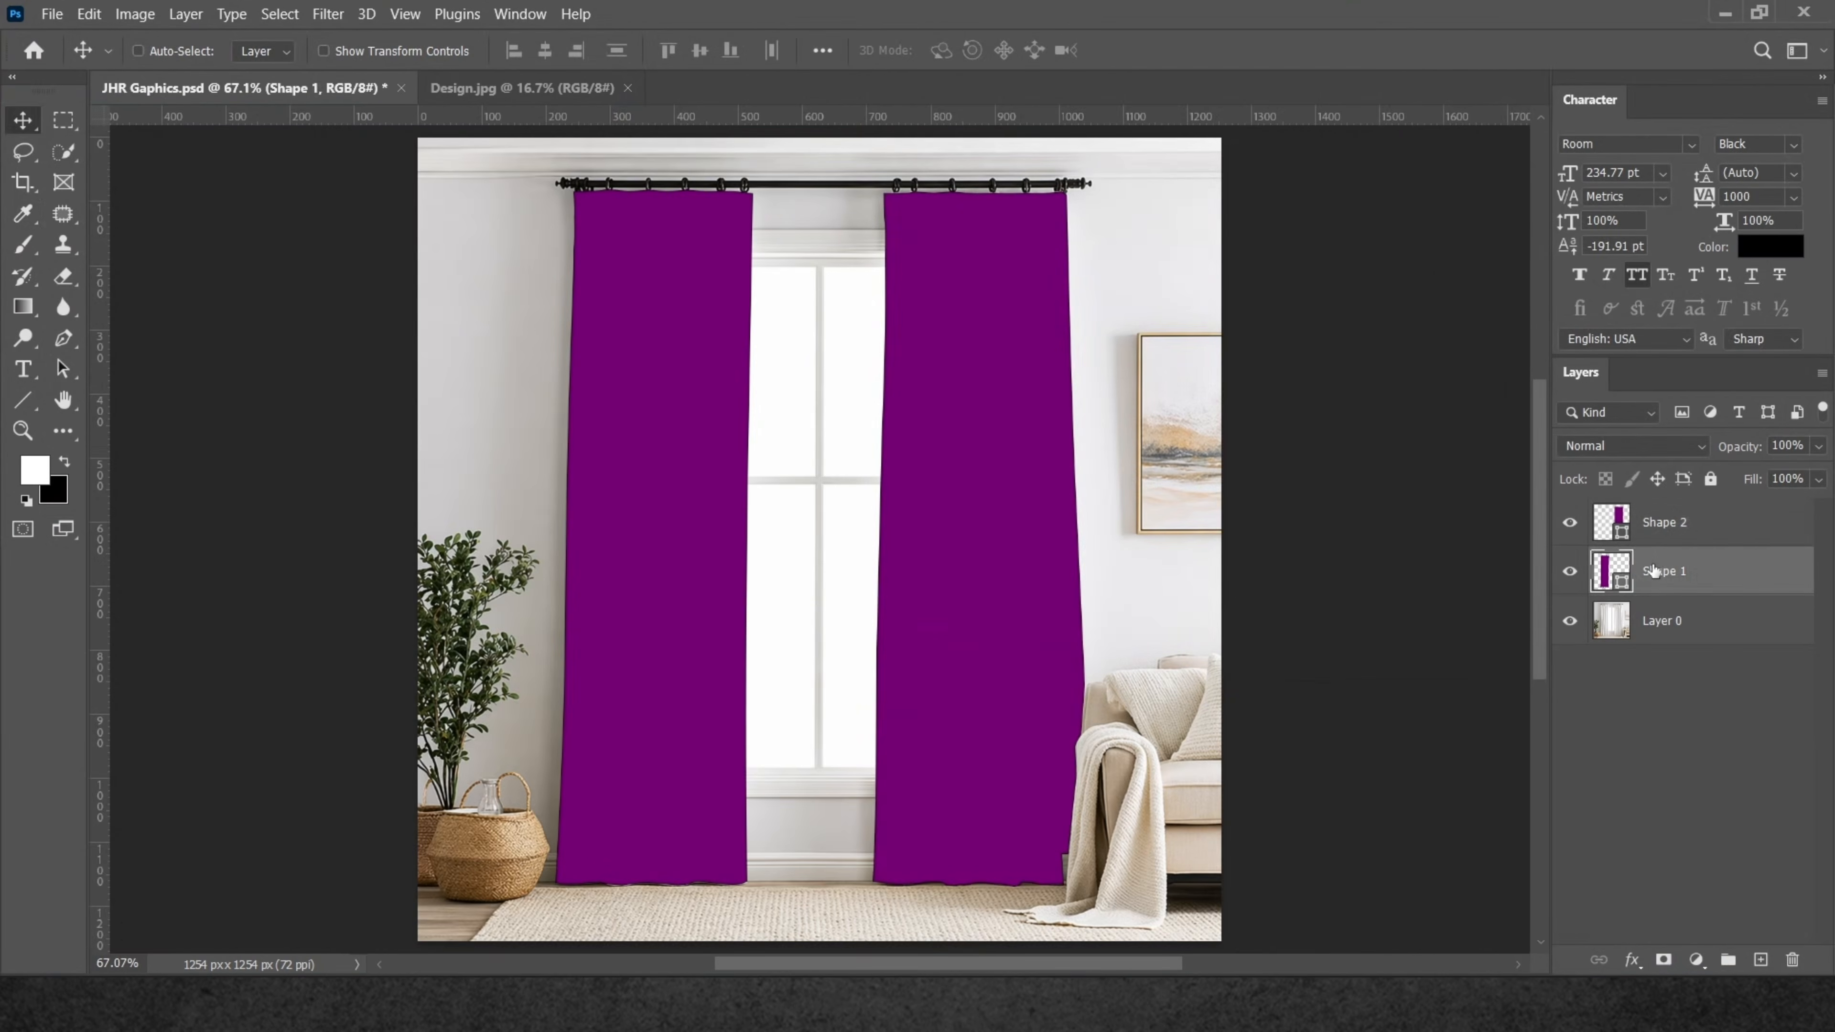
click(1564, 521)
click(1569, 577)
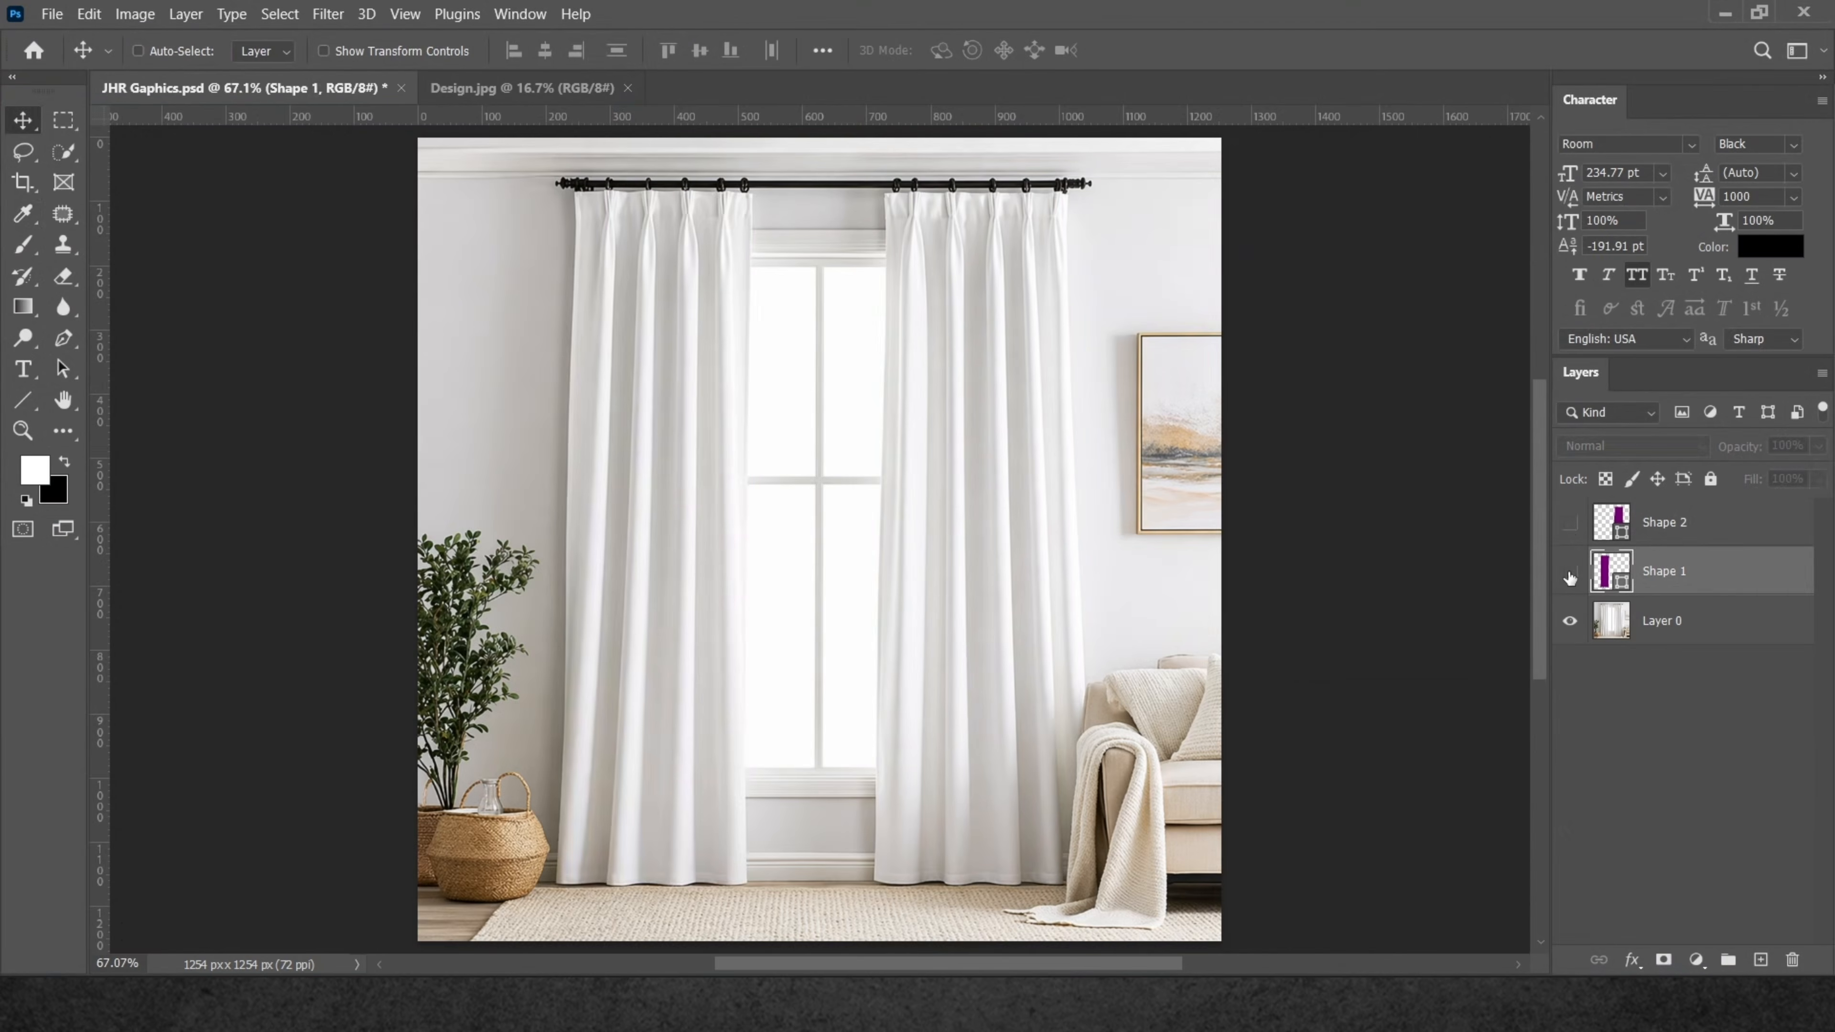
click(1661, 623)
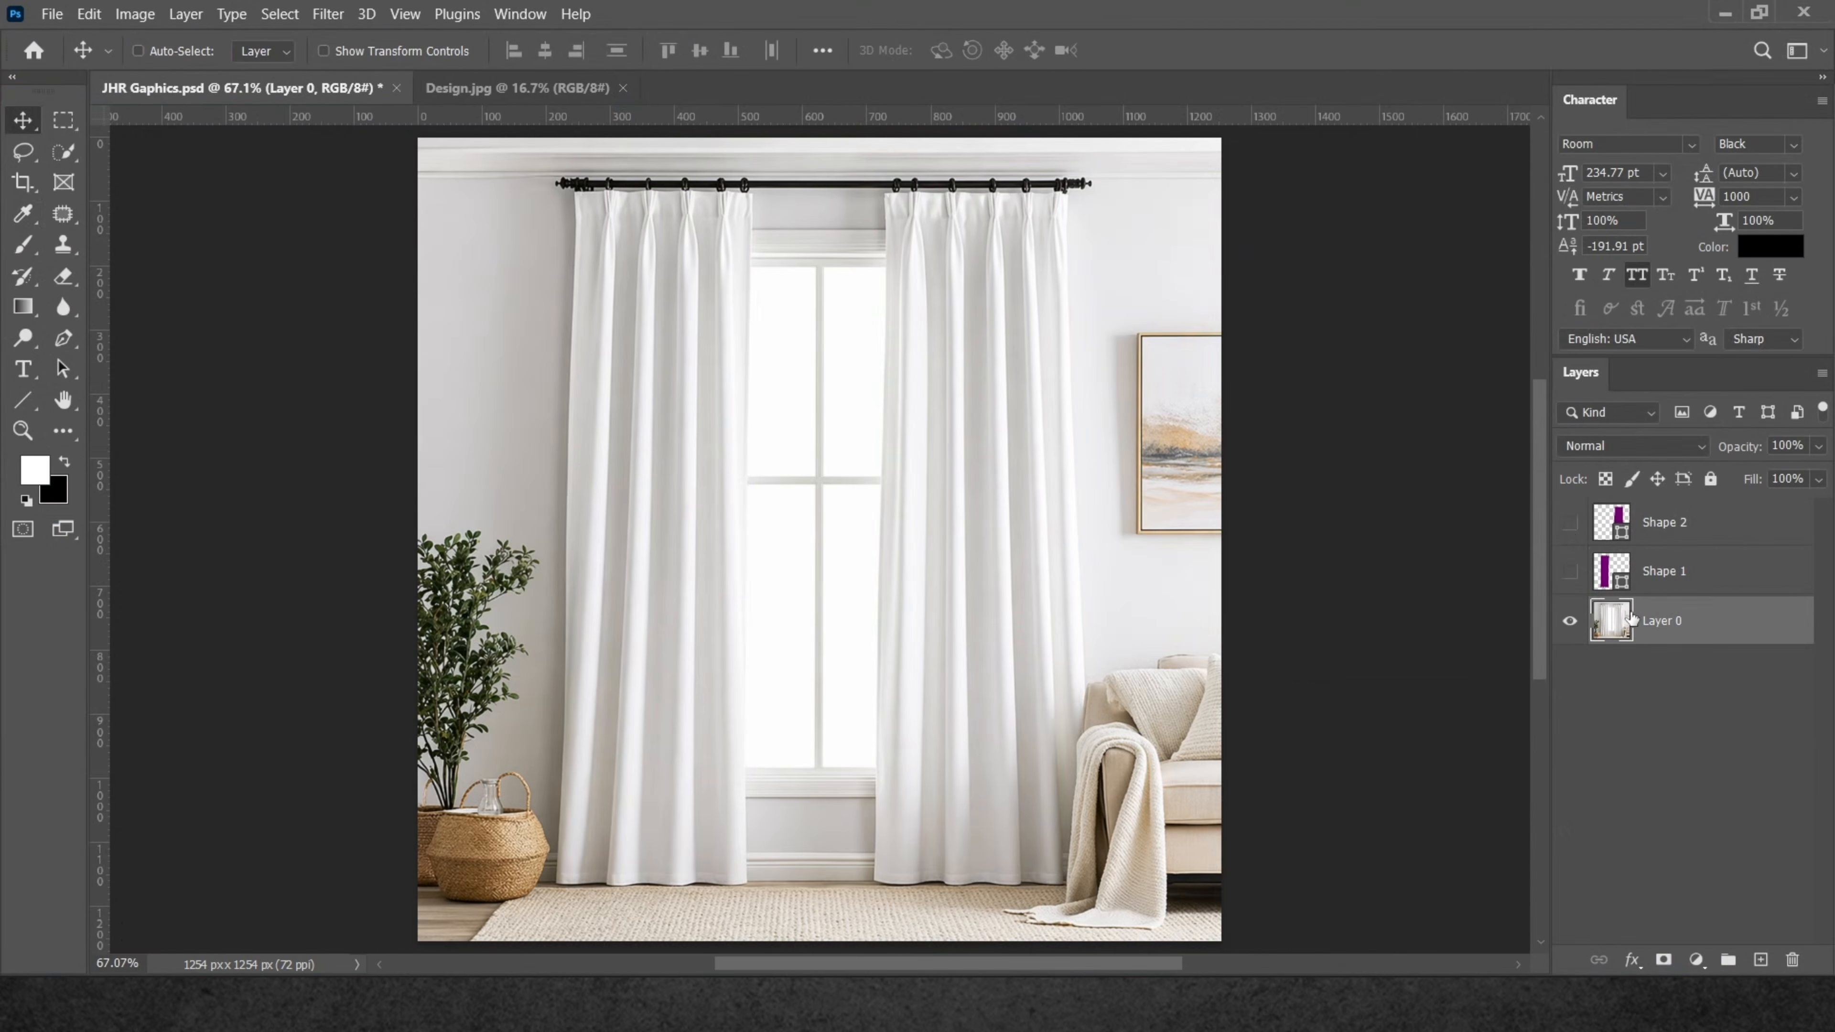
Draw a white rectangle without stroke, about 412 by 1122 px, covering the whole plant-side curtain.
click(35, 402)
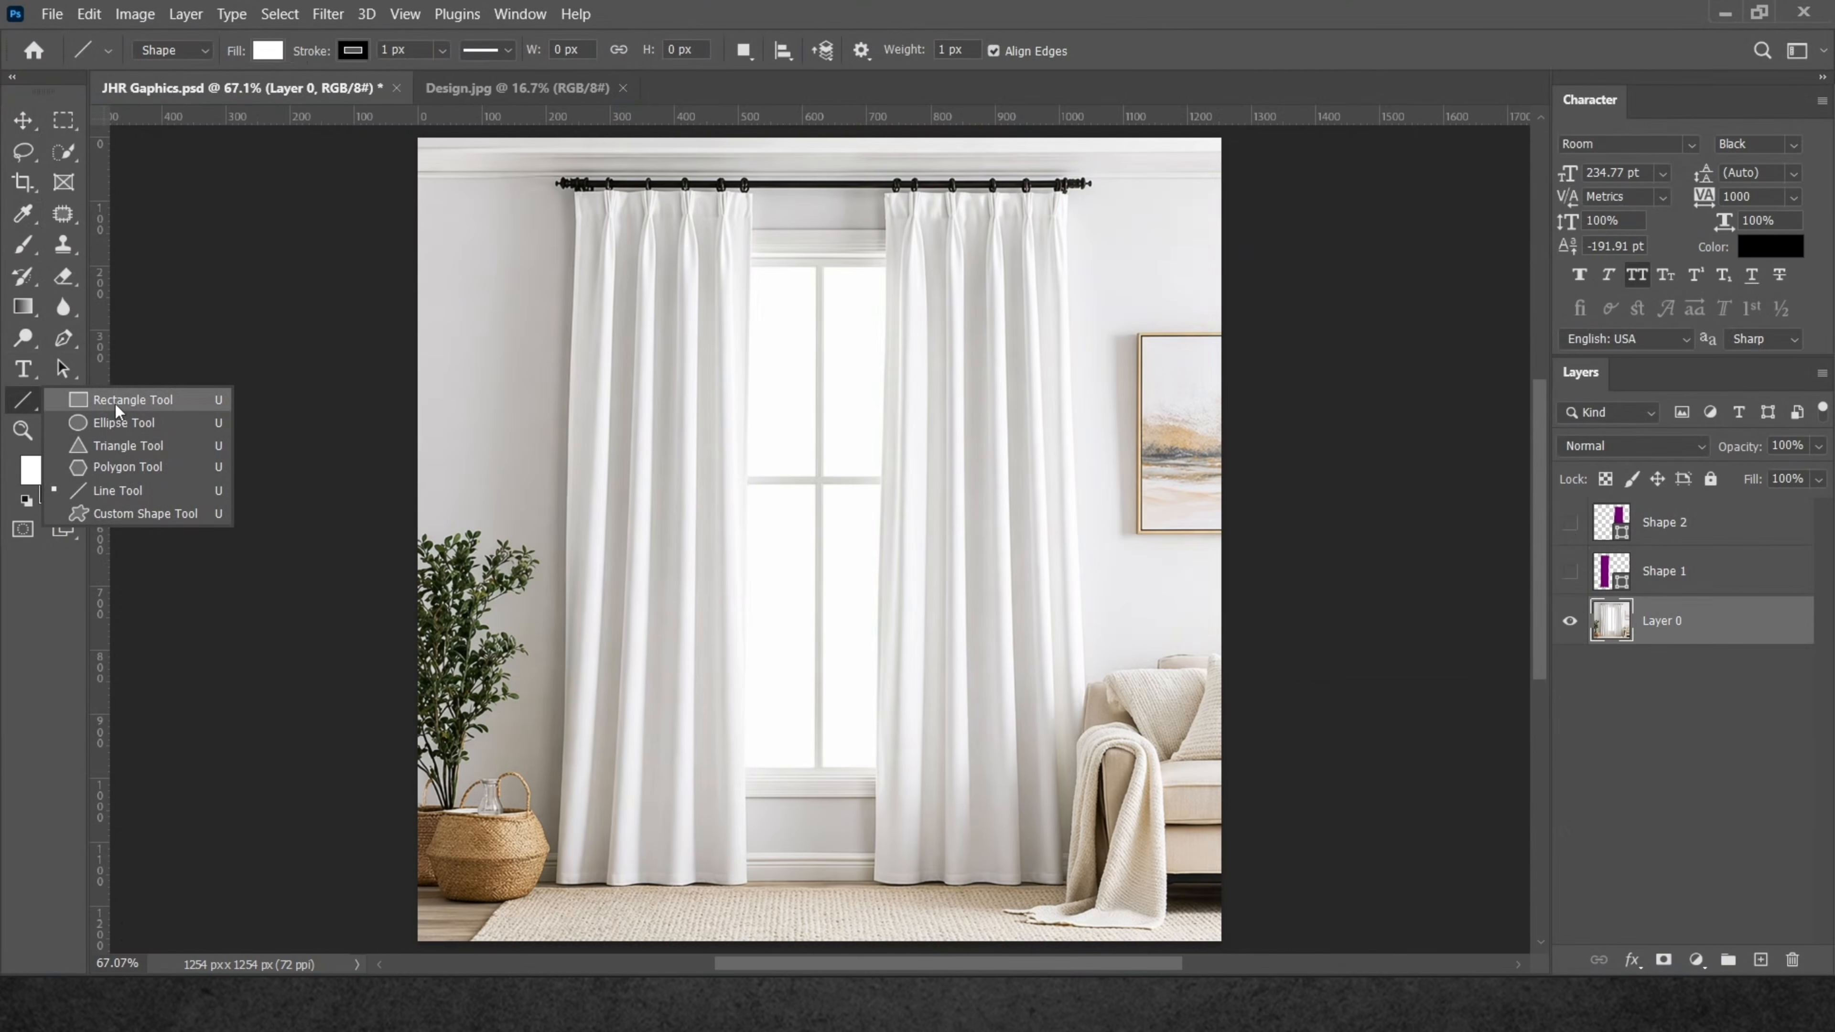
click(185, 408)
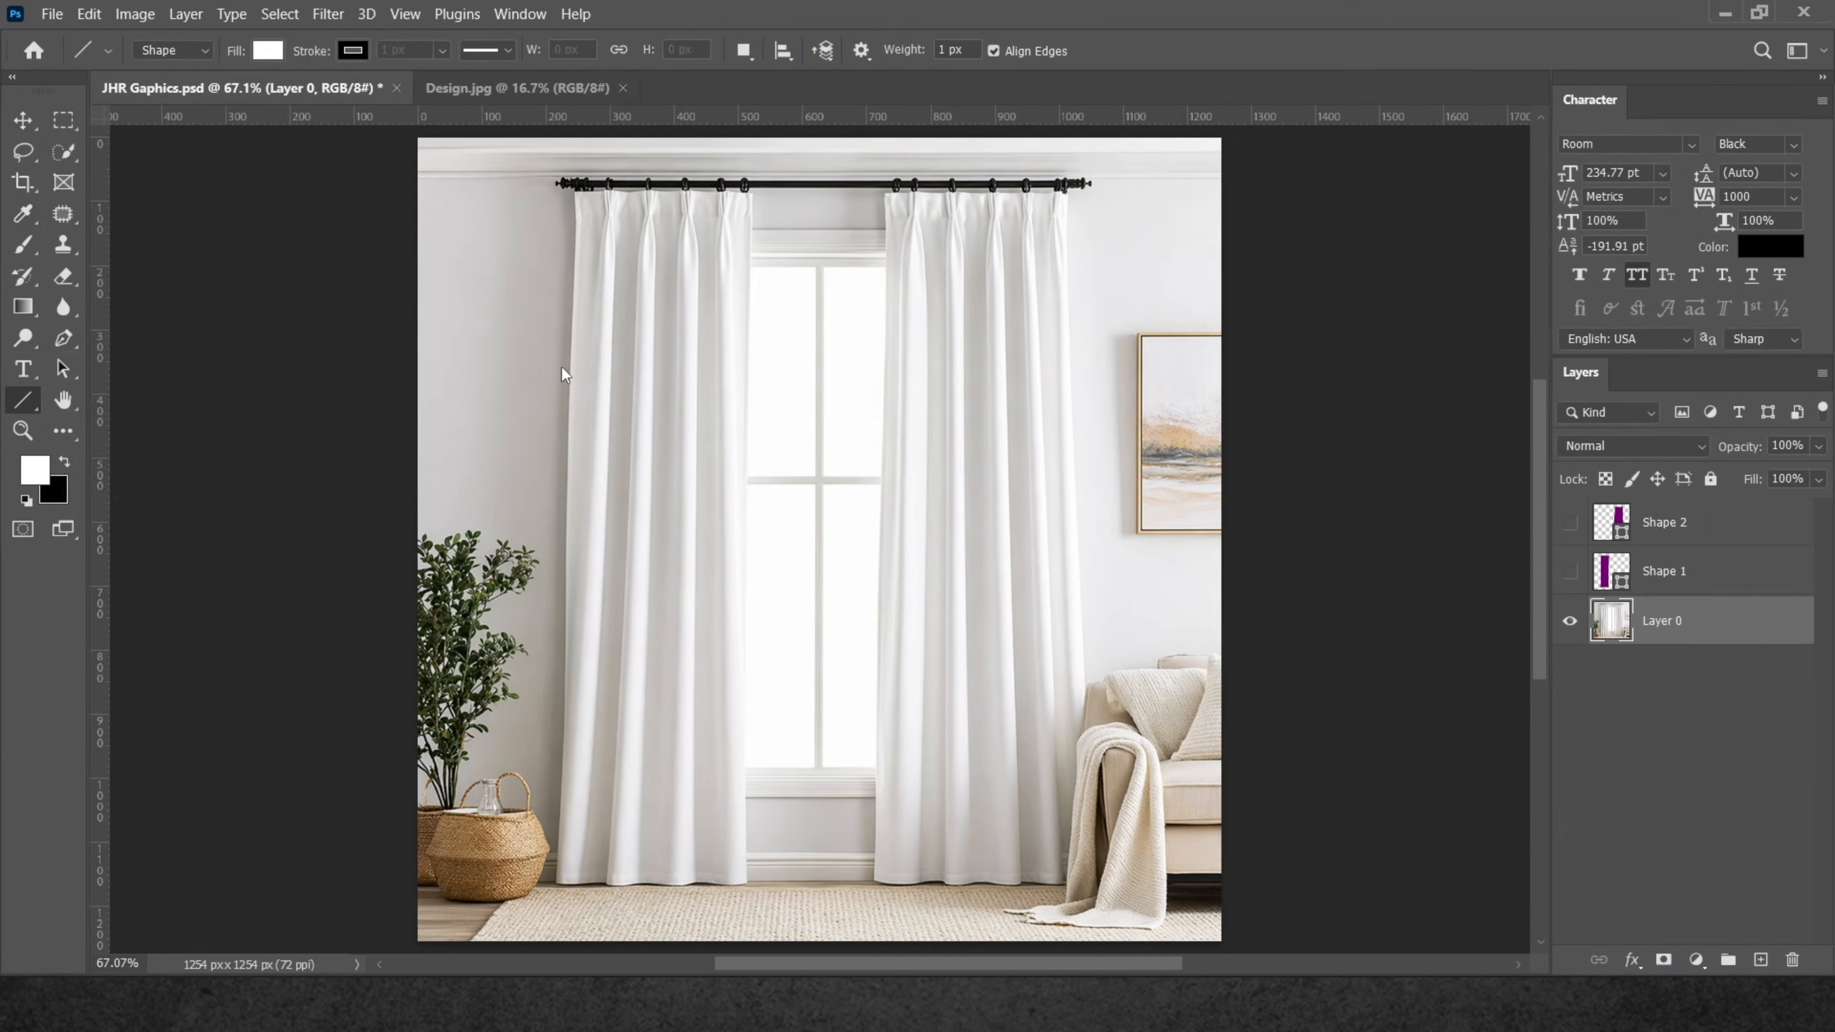
click(353, 51)
click(212, 96)
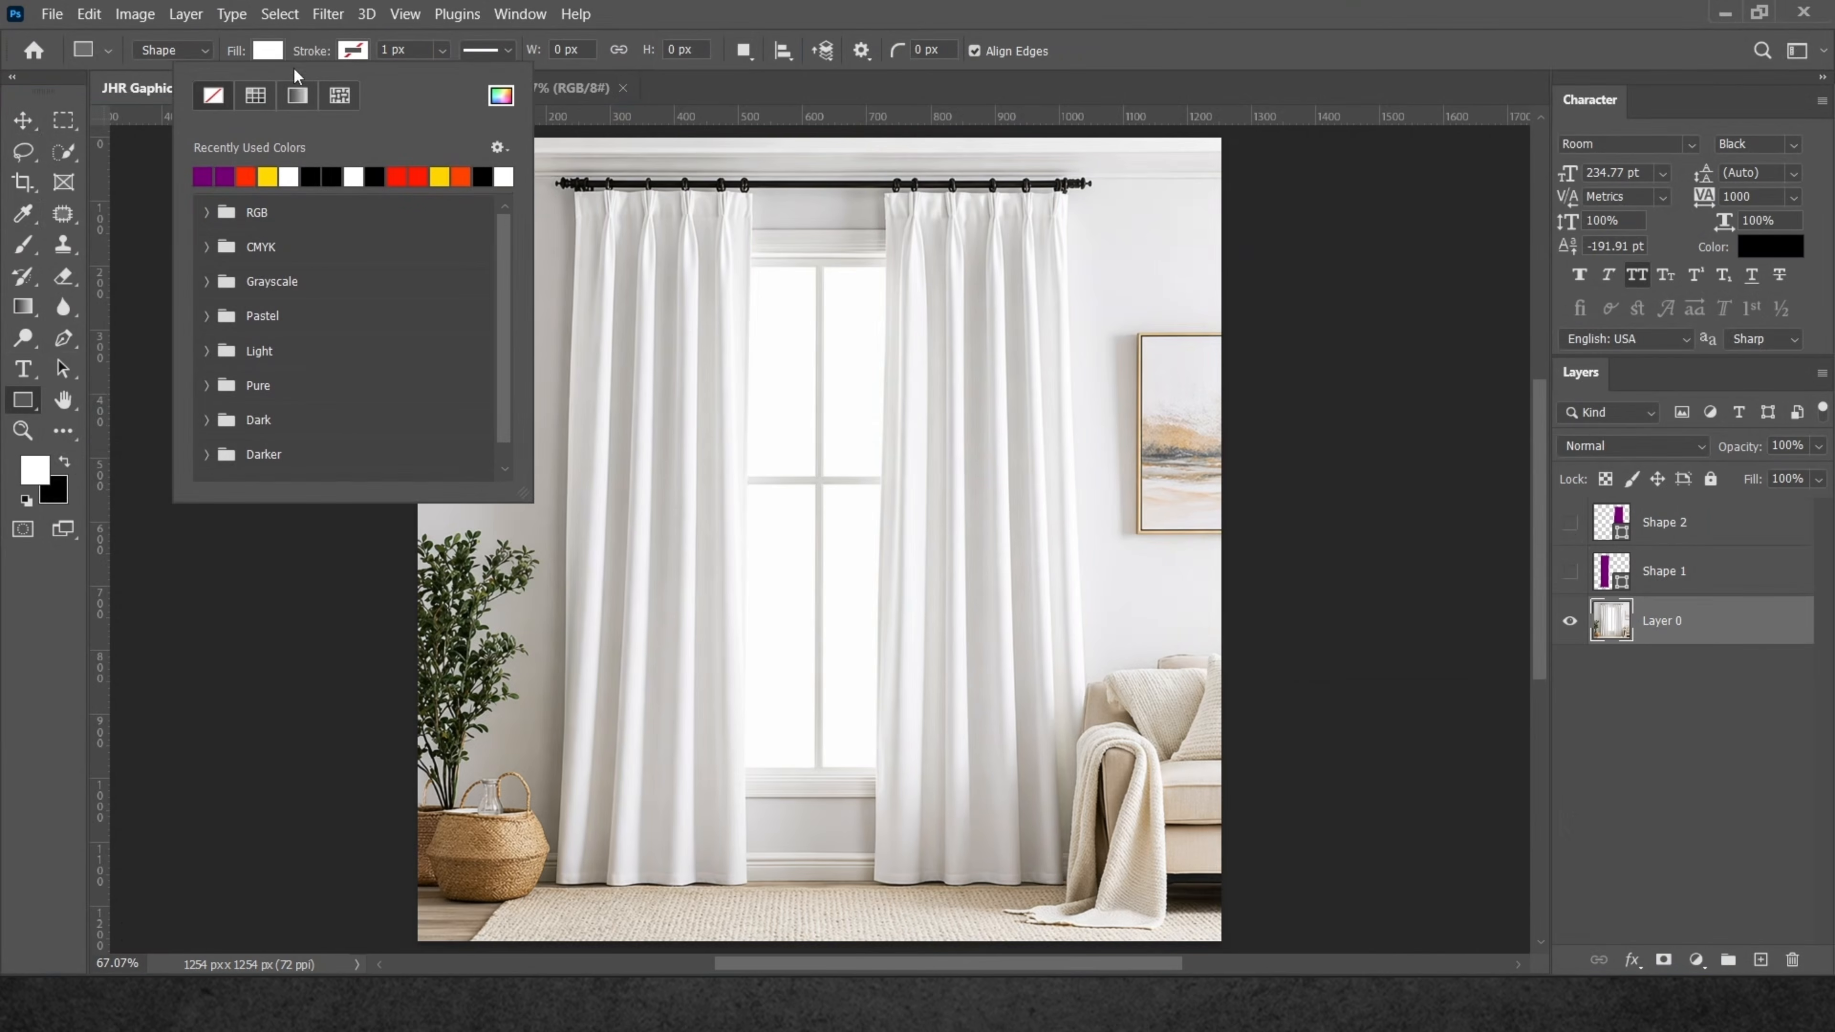
click(268, 52)
click(268, 52)
click(269, 58)
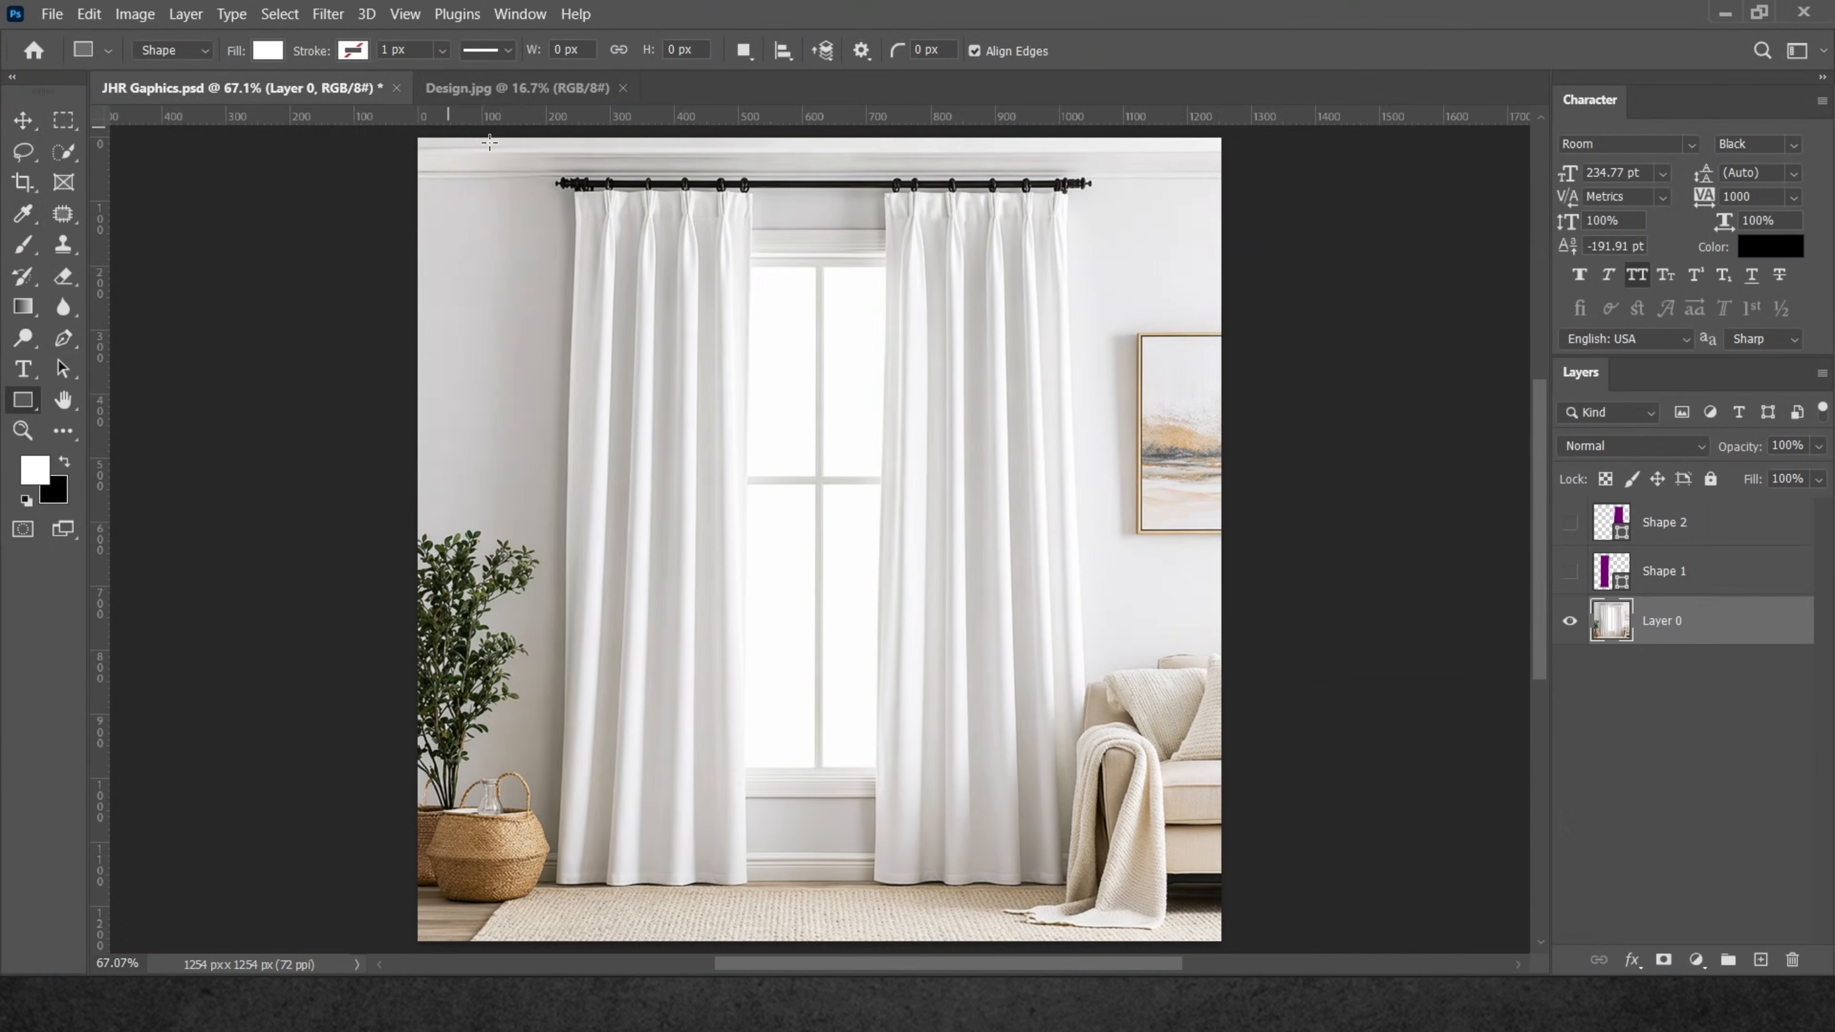
drag(548, 175, 811, 892)
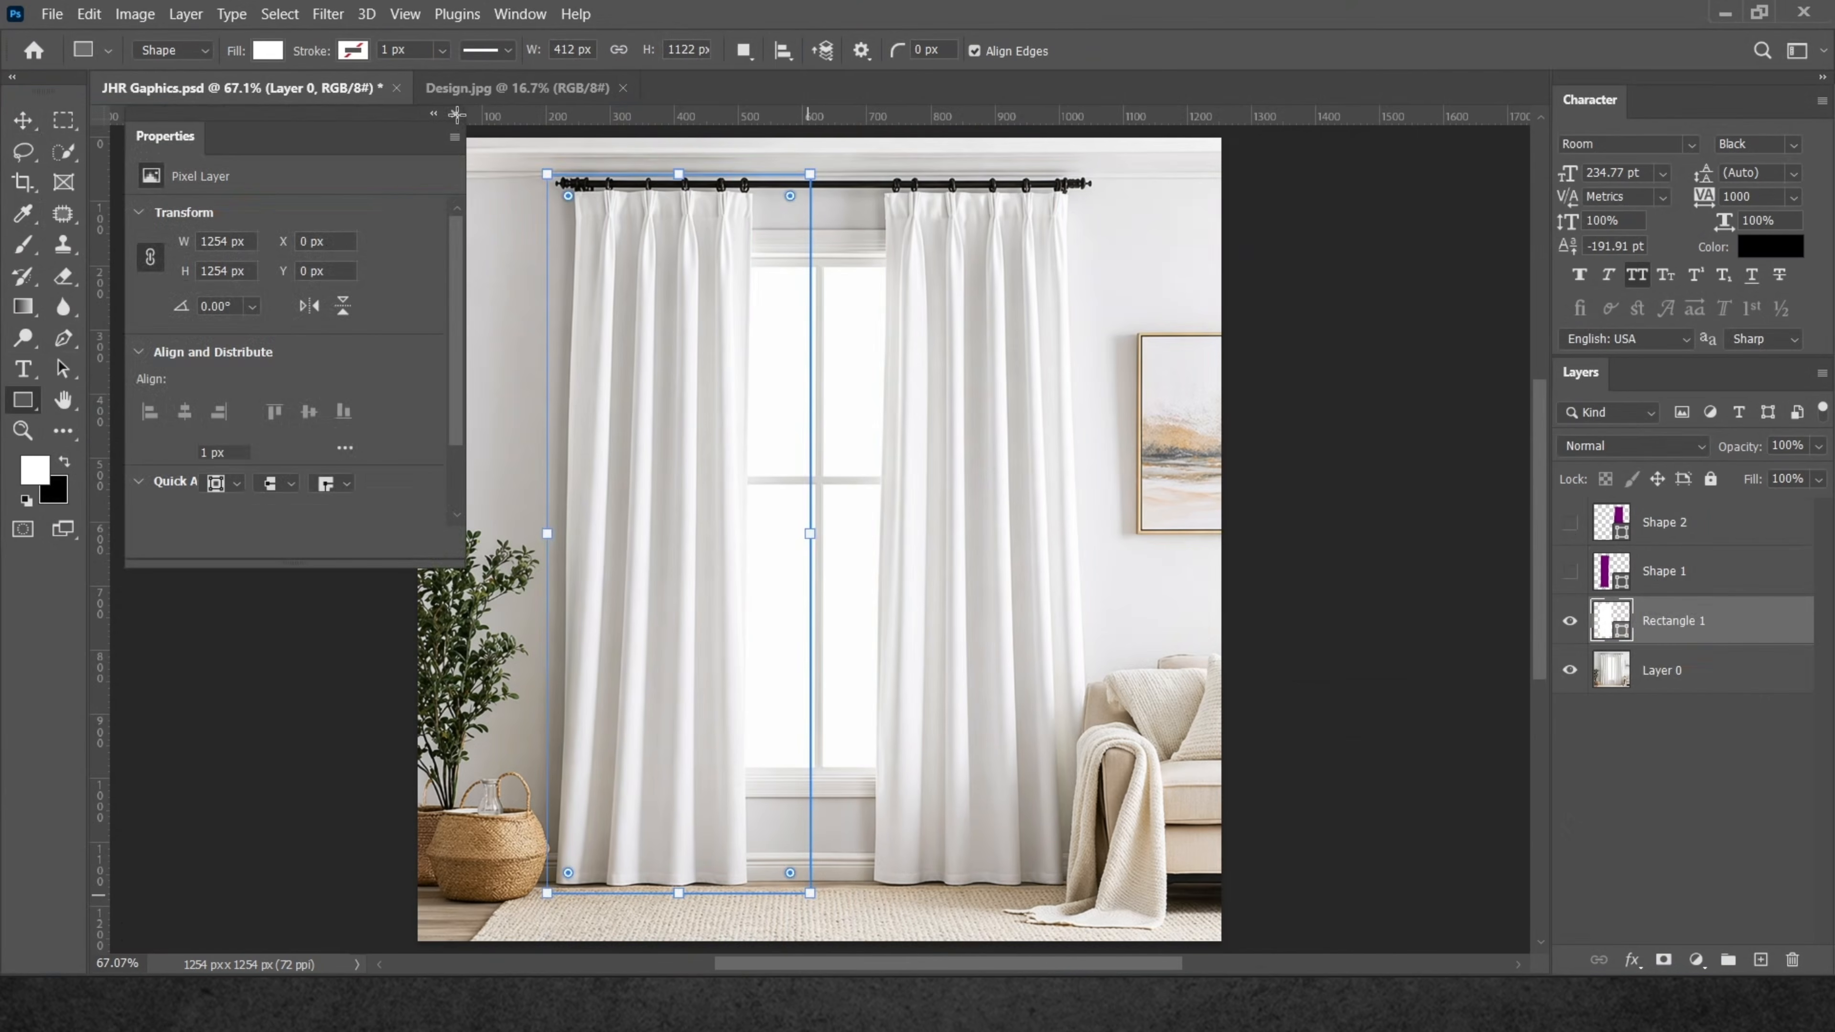
Change the rectangle's solid fill color to bright yellow, ffe400.
double_click(1623, 633)
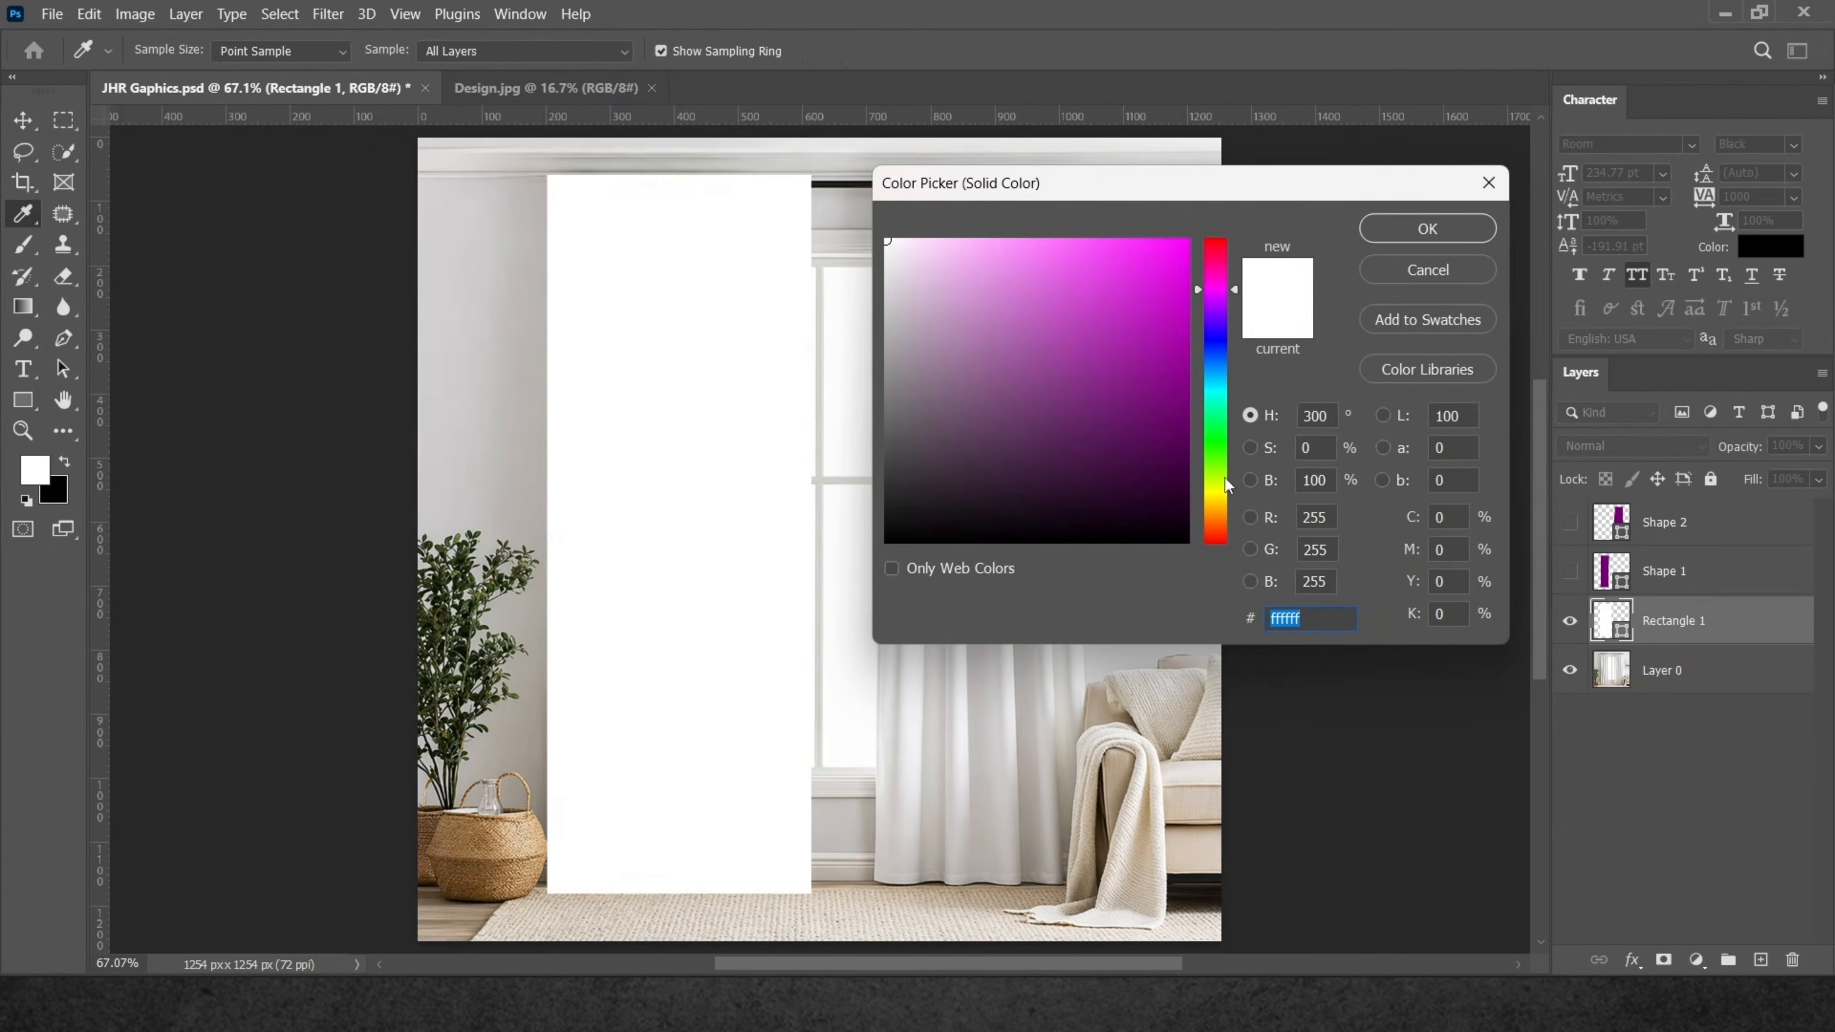
drag(1228, 485, 1219, 498)
click(1156, 342)
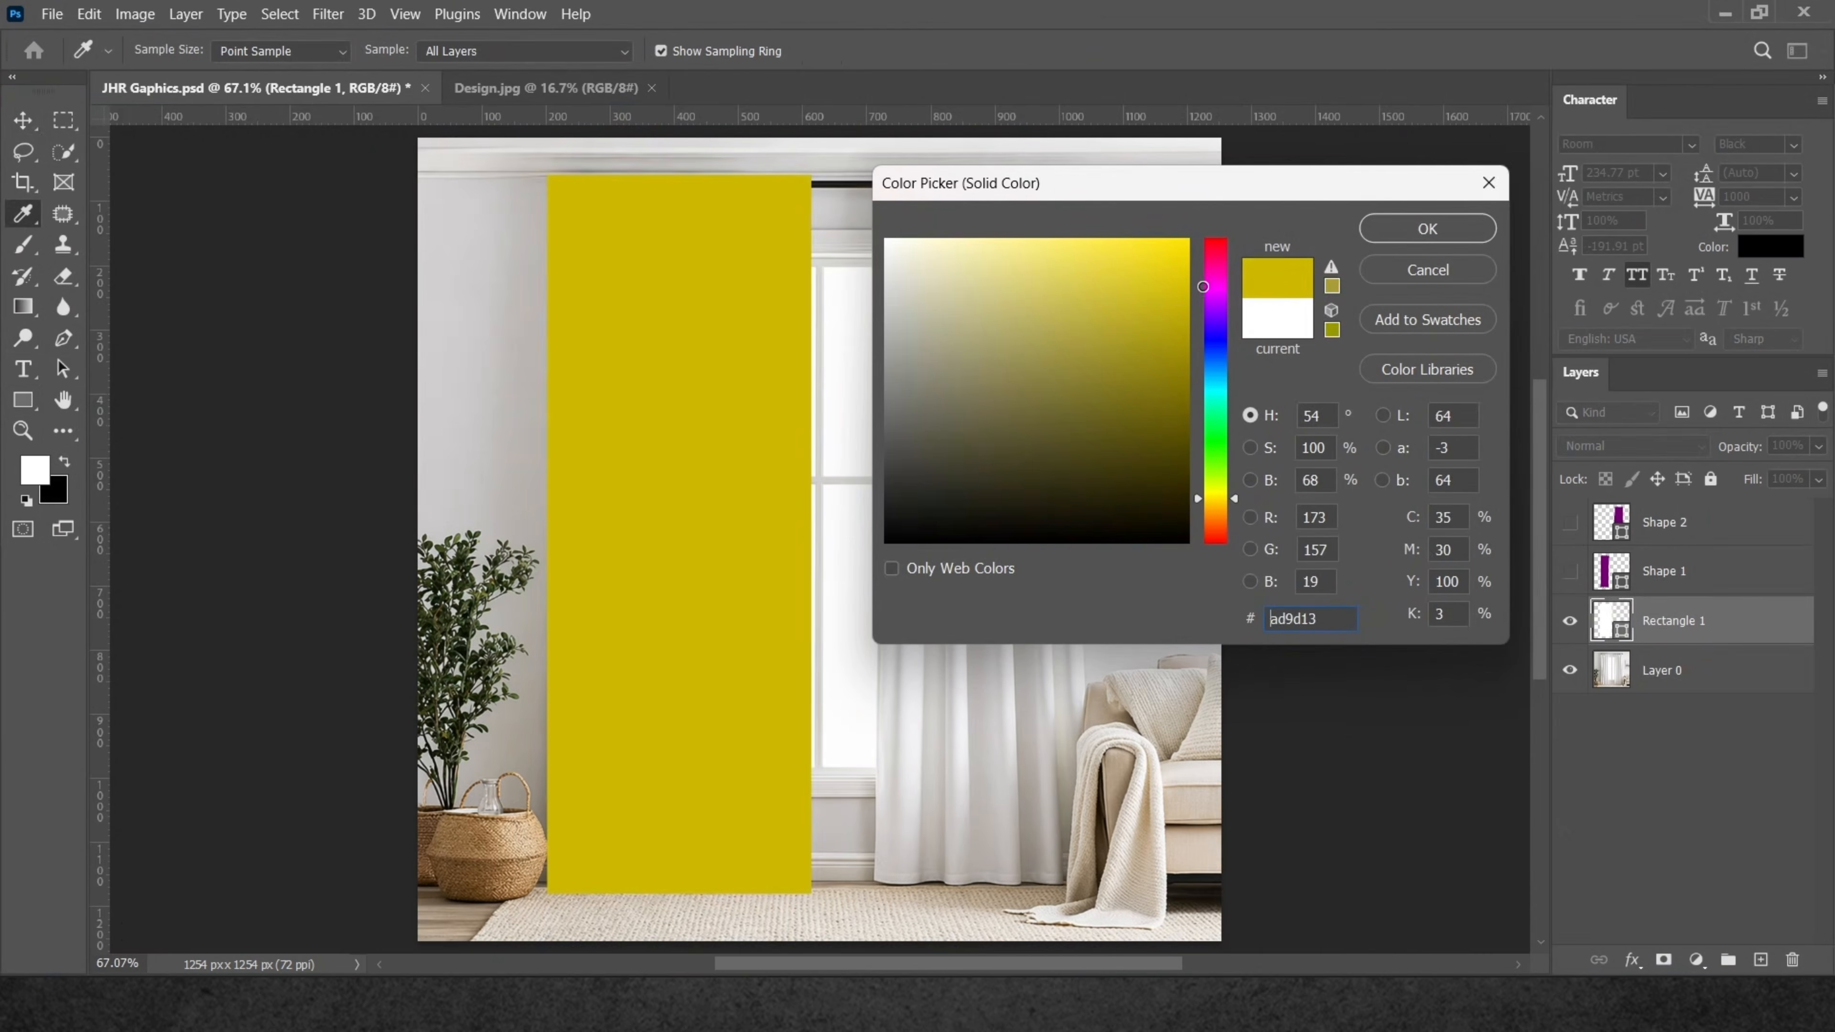
drag(1203, 286, 1221, 238)
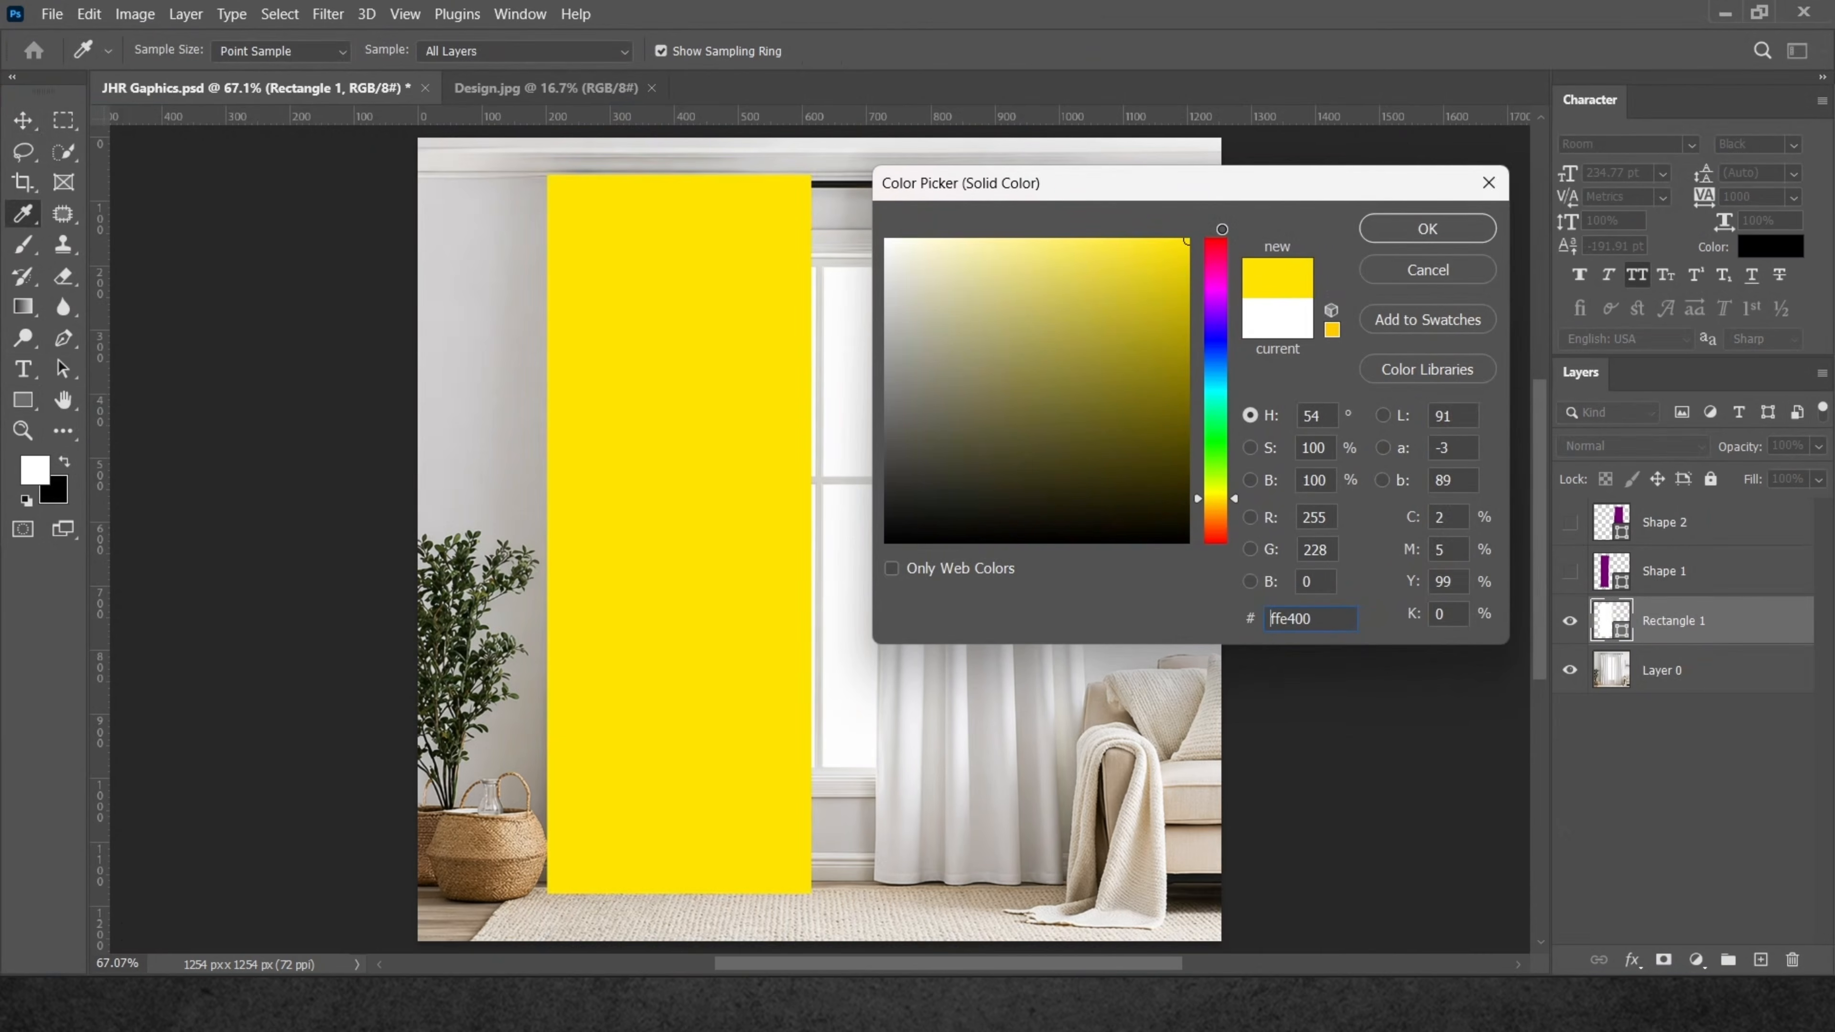
click(1437, 233)
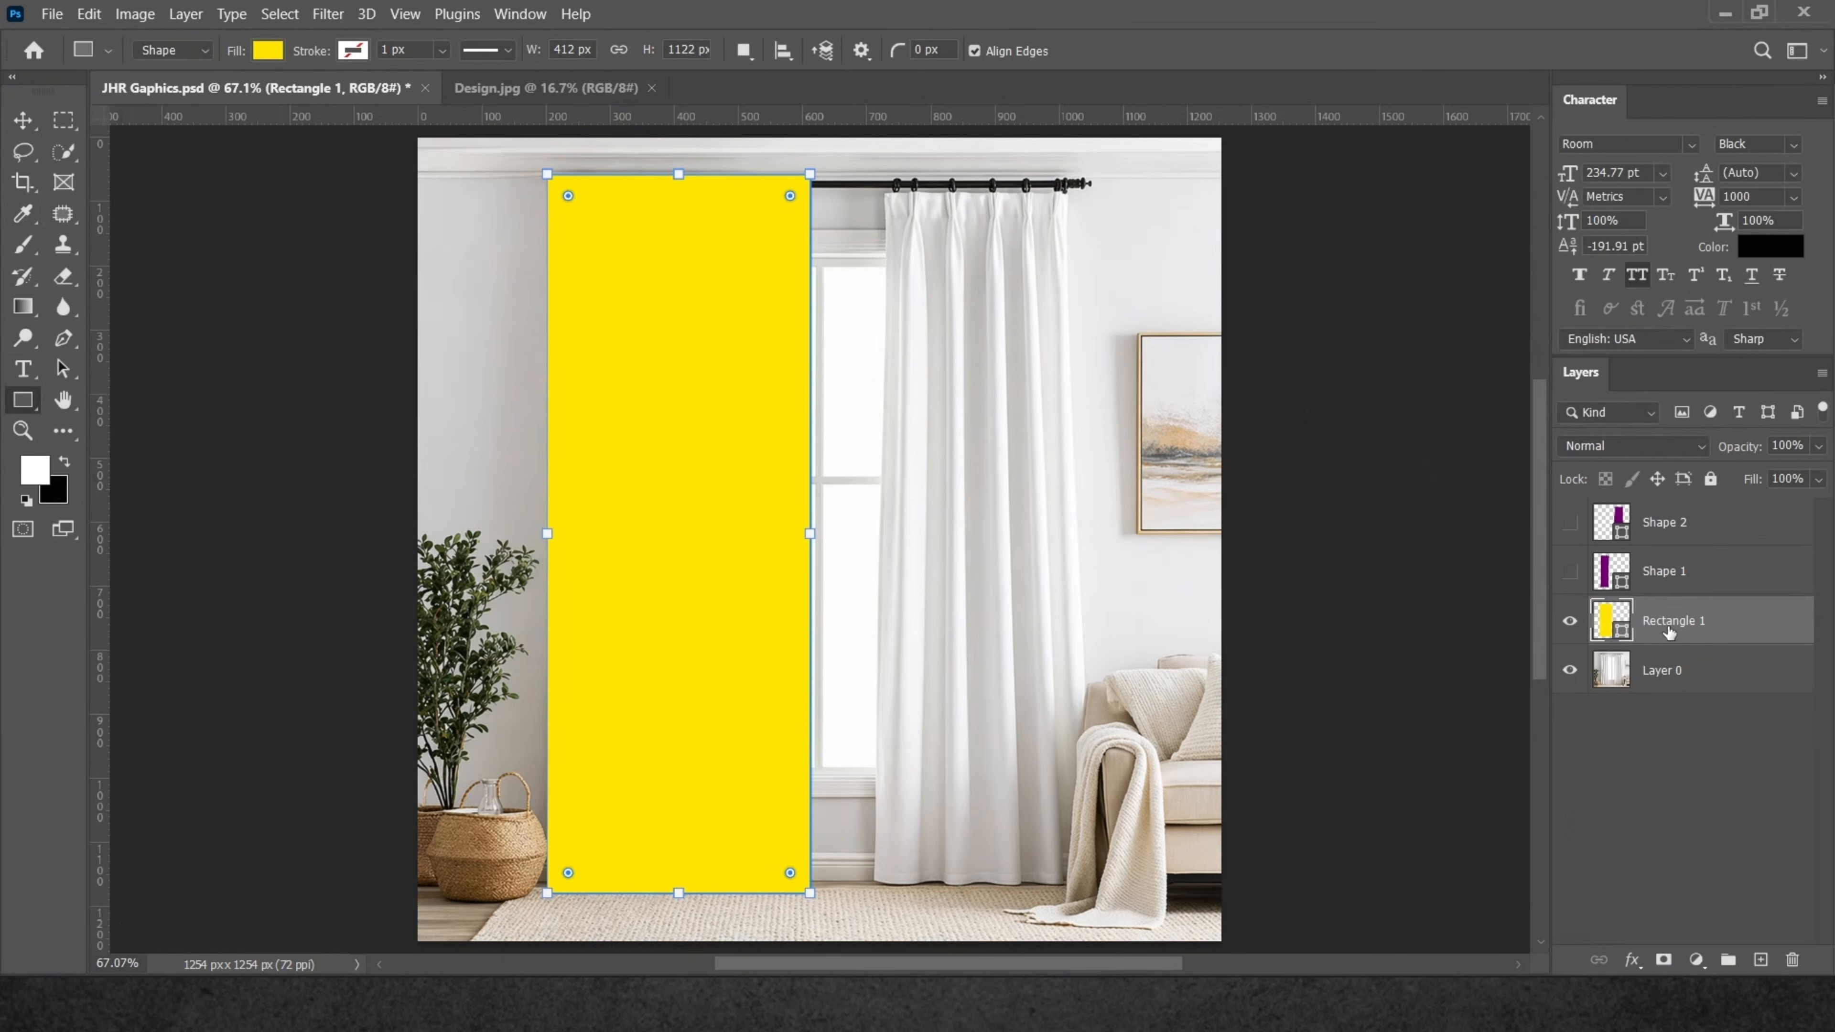
Convert the yellow rectangle layer to a smart object and give it a red color label.
right_click(1722, 622)
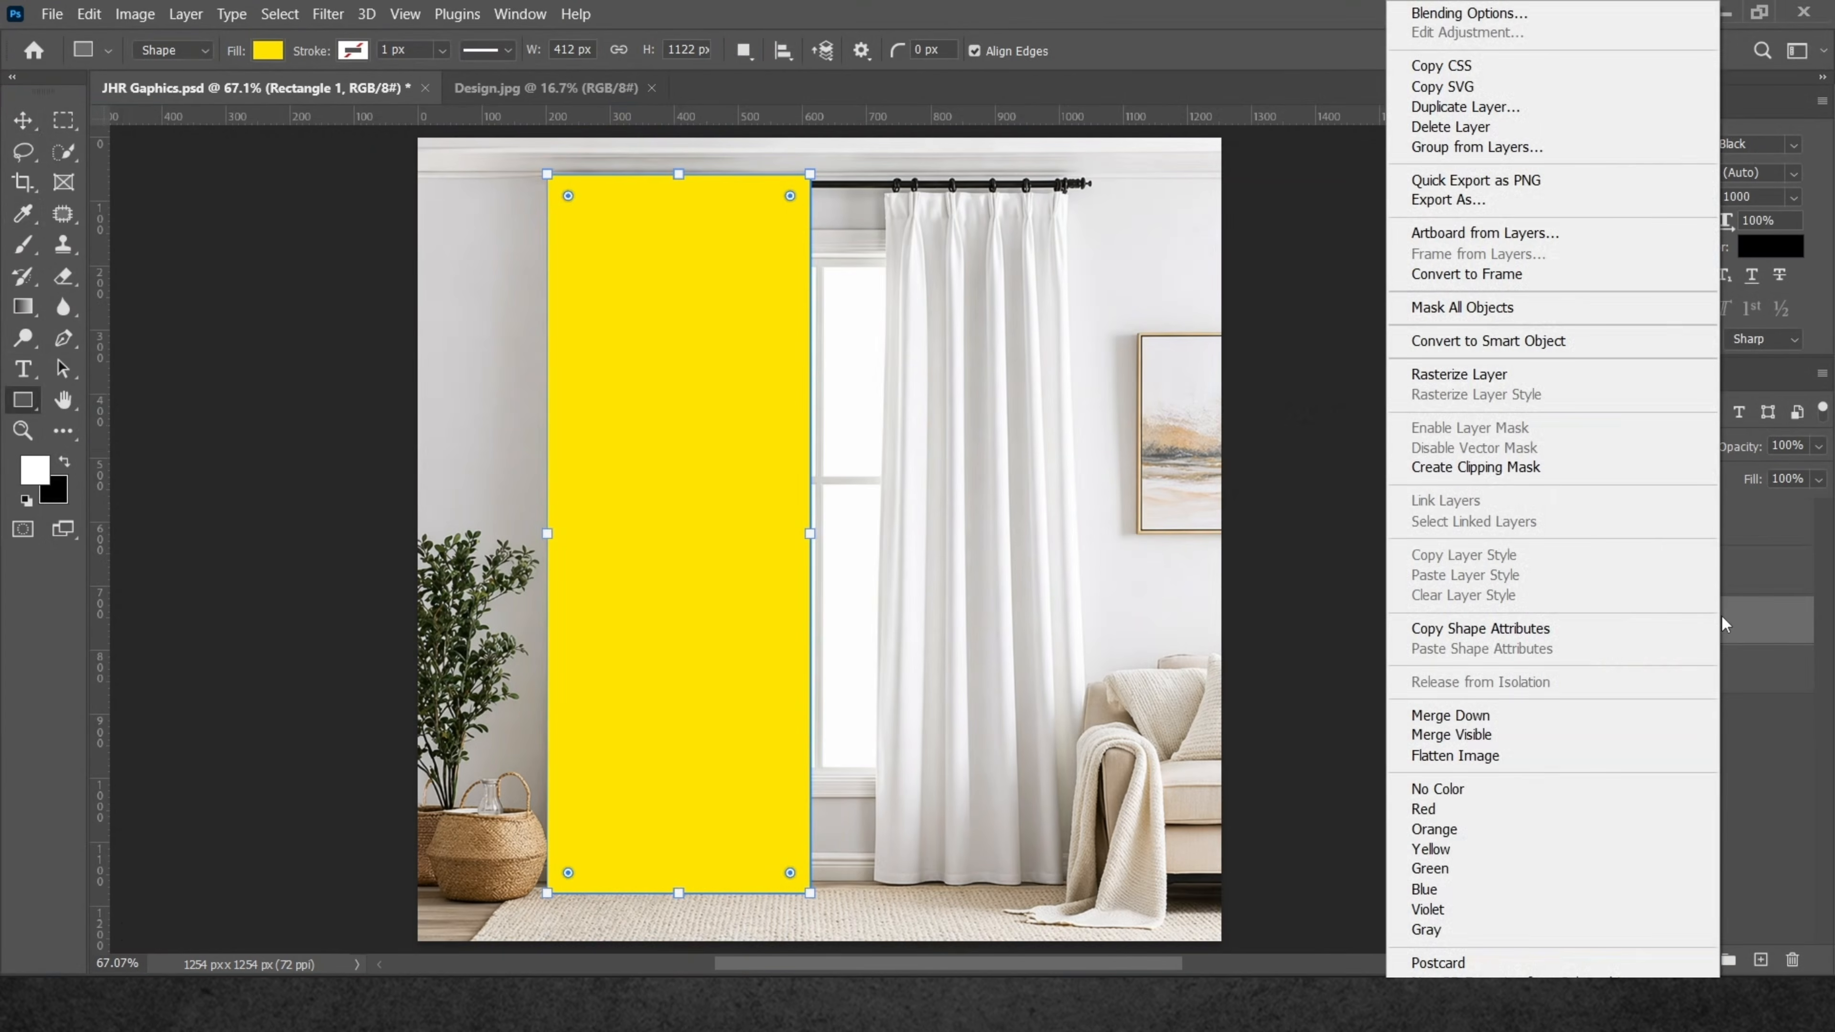
click(1533, 347)
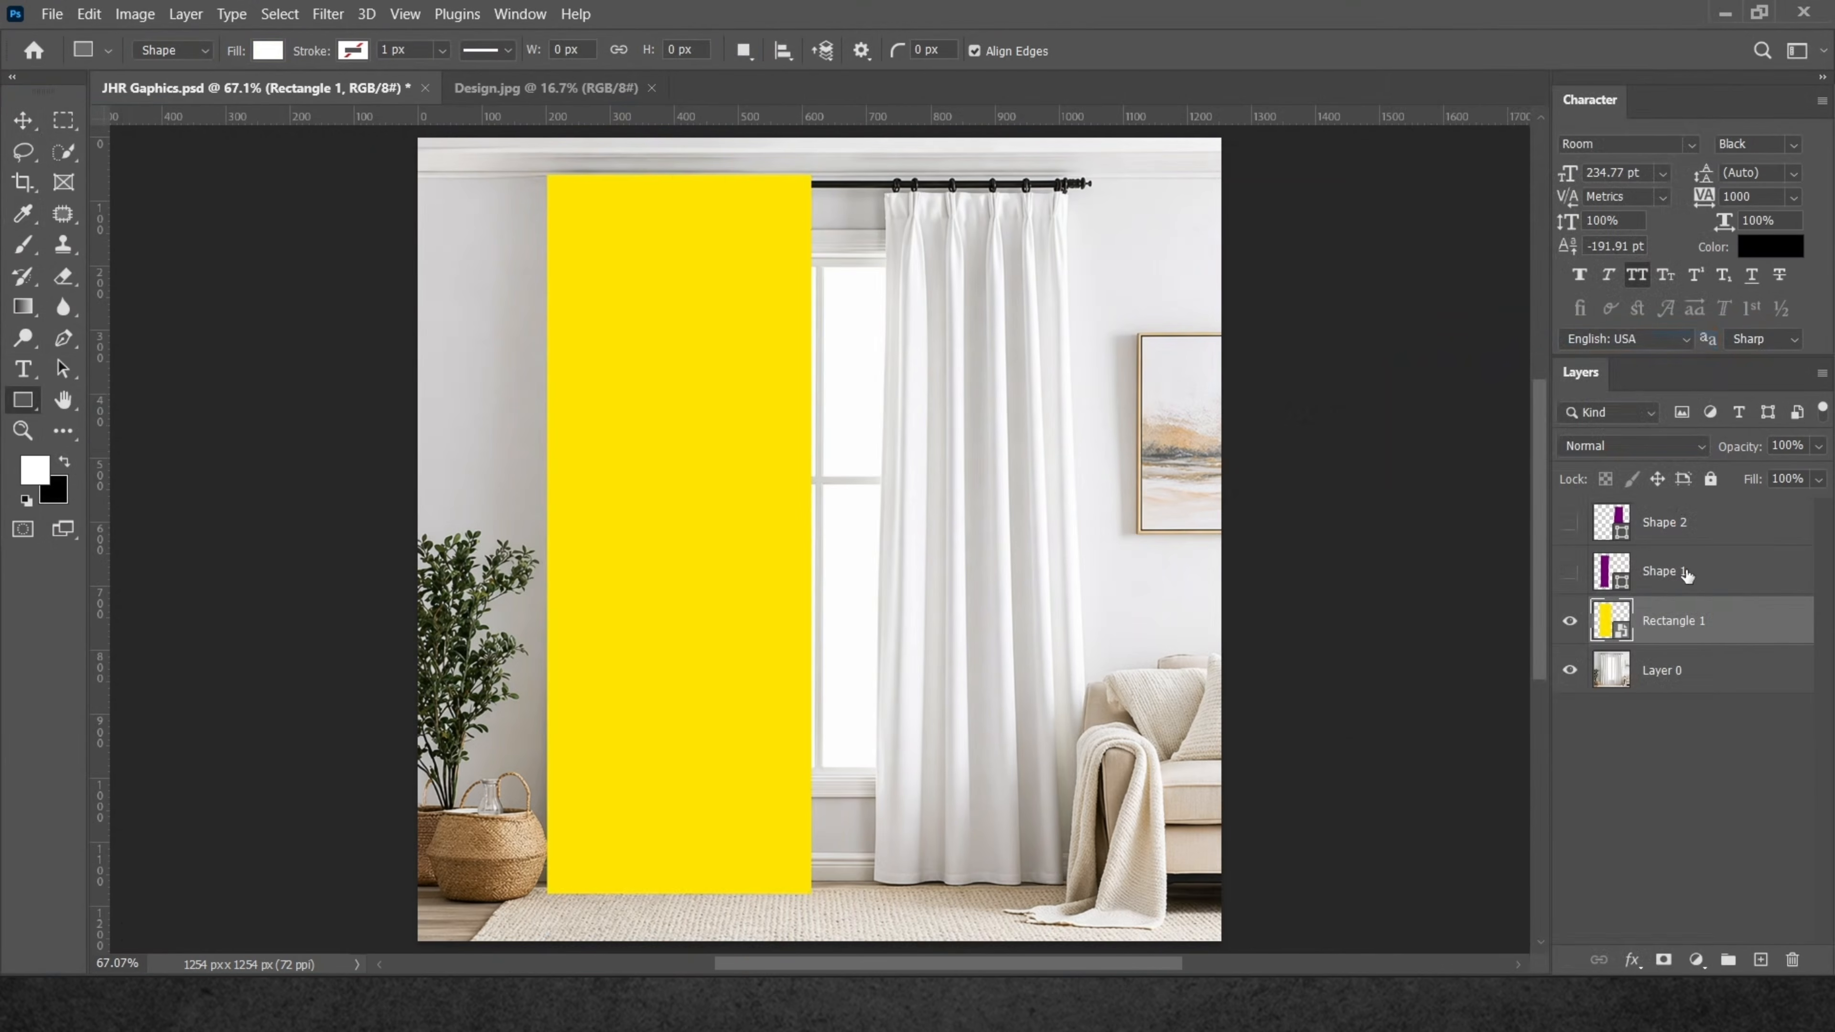
right_click(1680, 620)
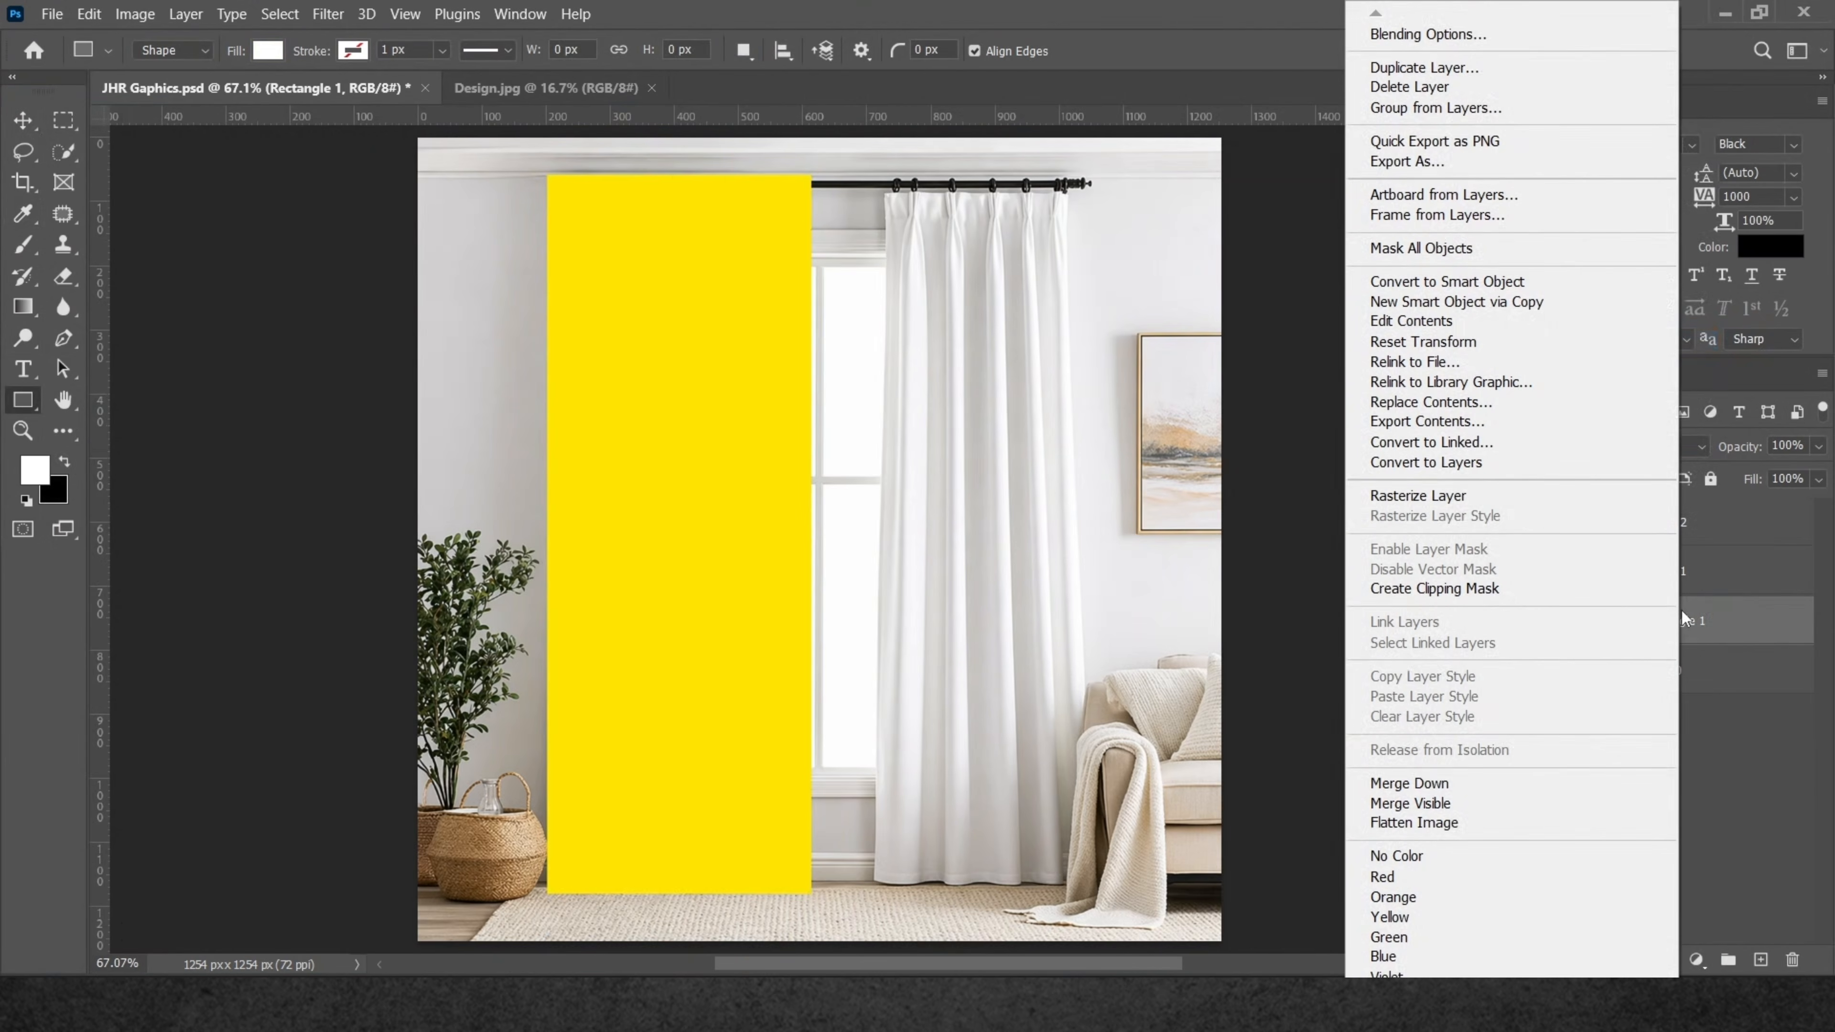
click(1416, 879)
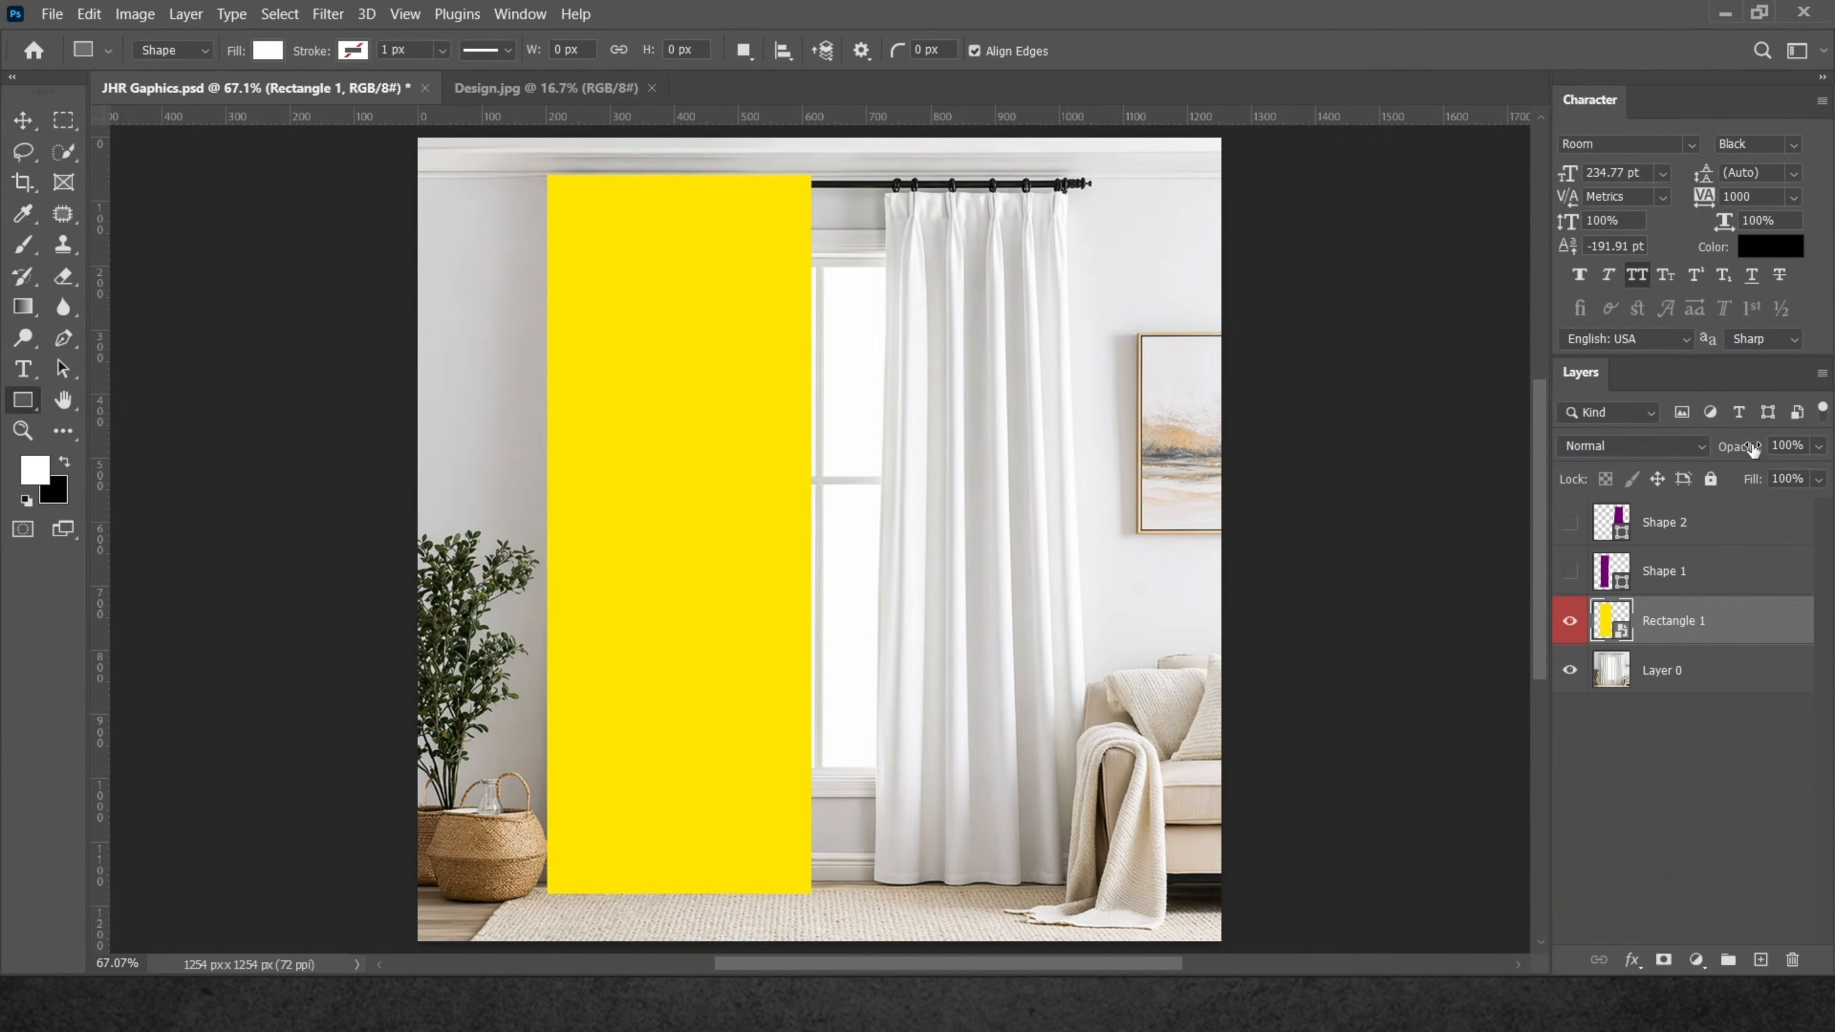
Lower the yellow rectangle's opacity to 75% and narrow it to about 82.5% of its width around the plant-side curtain.
drag(1753, 448, 1724, 450)
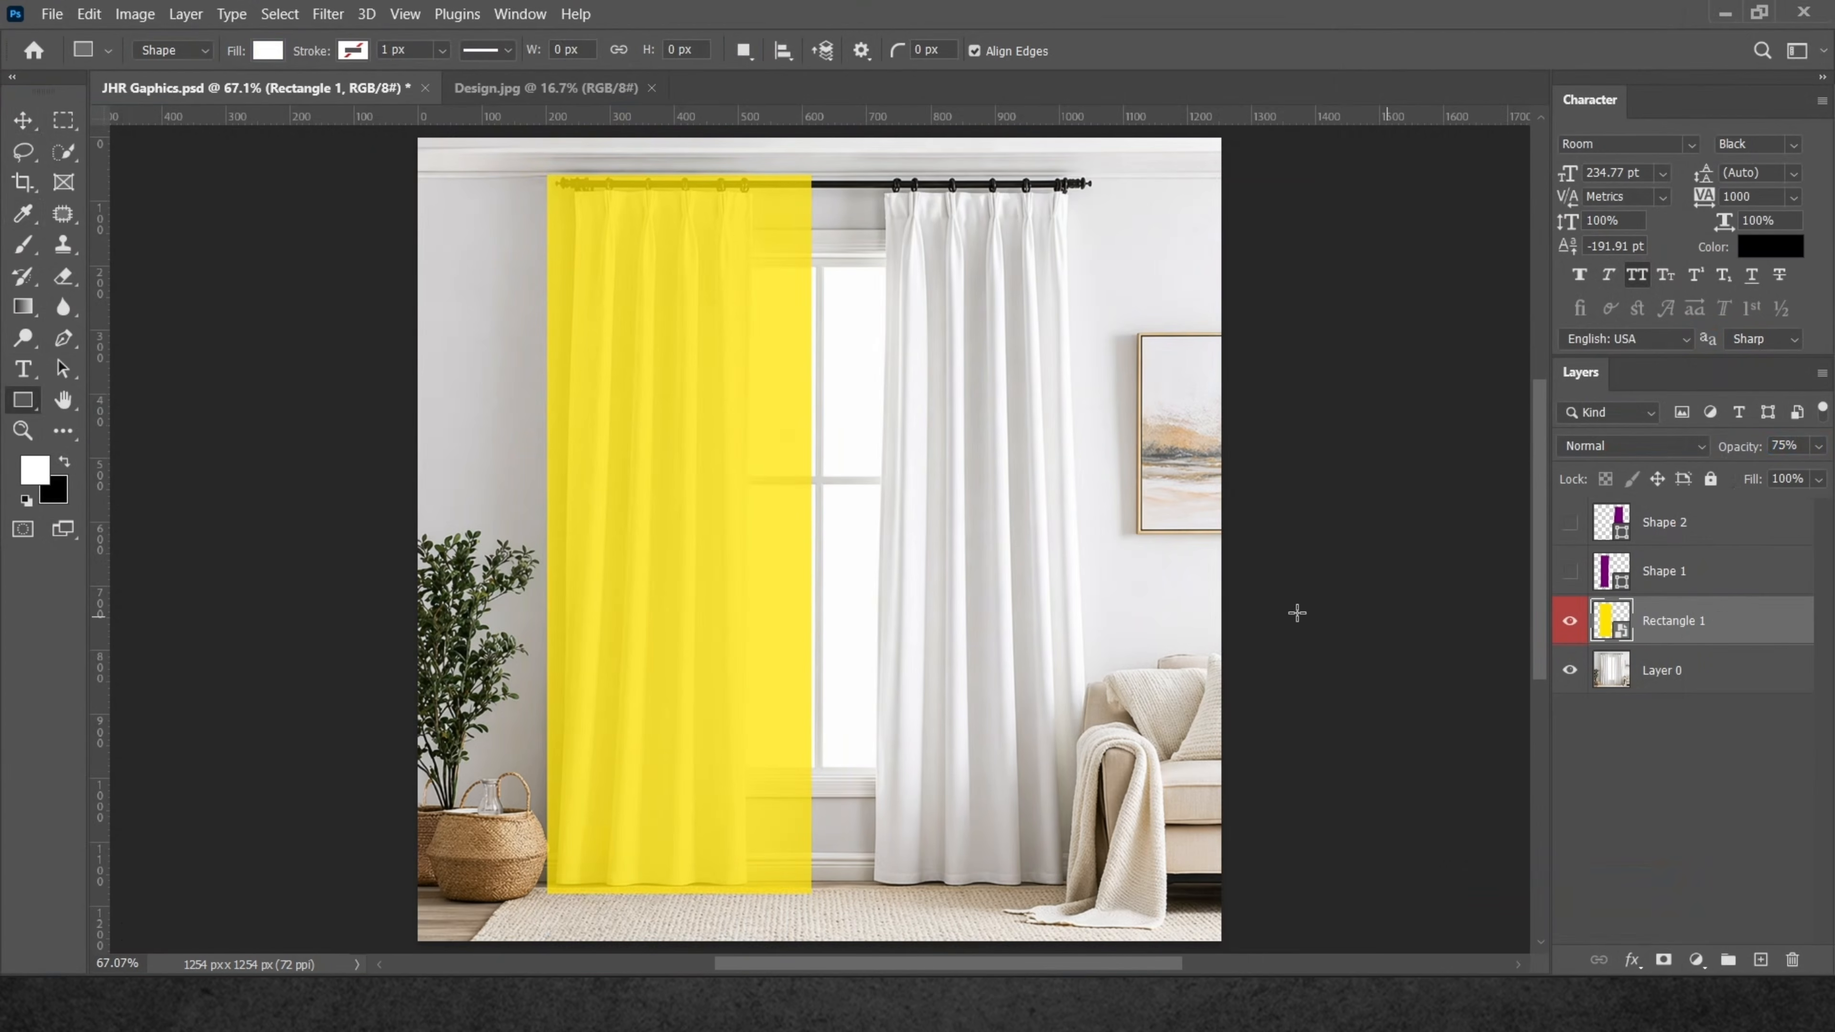
key(ctrl+t)
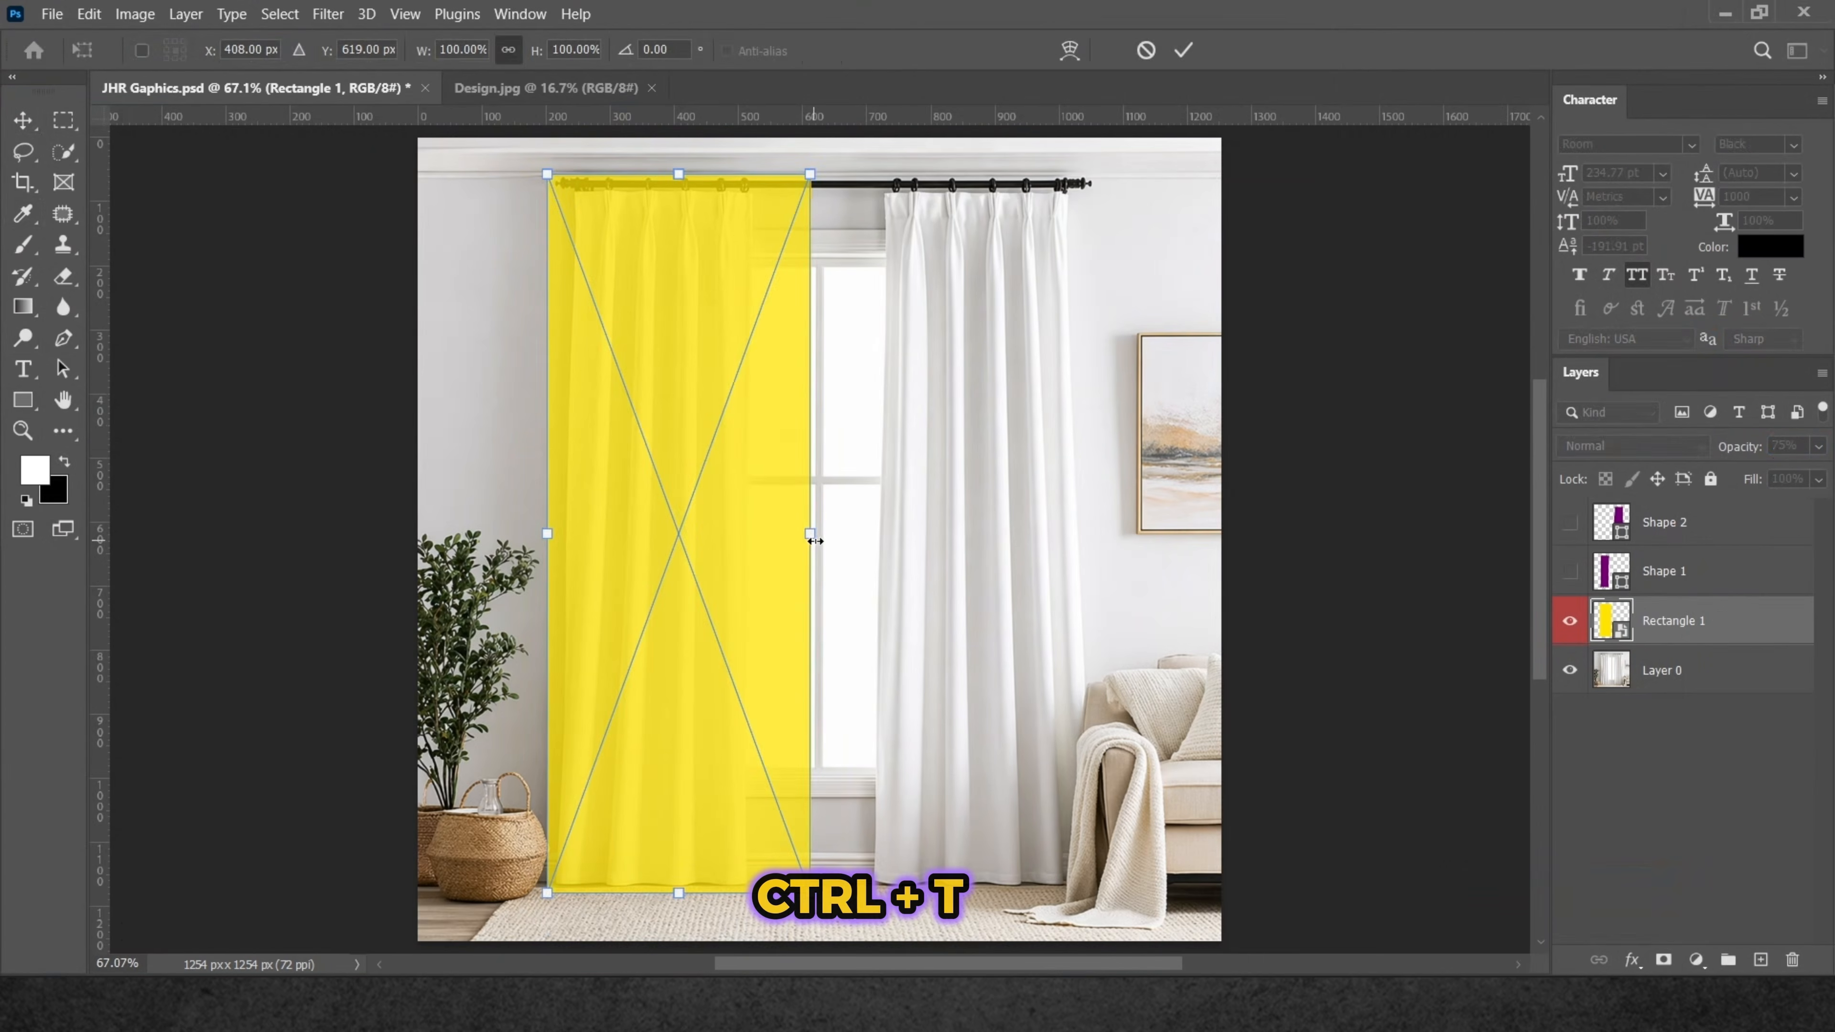
drag(811, 537, 762, 534)
key(ctrl+z)
drag(547, 534, 554, 534)
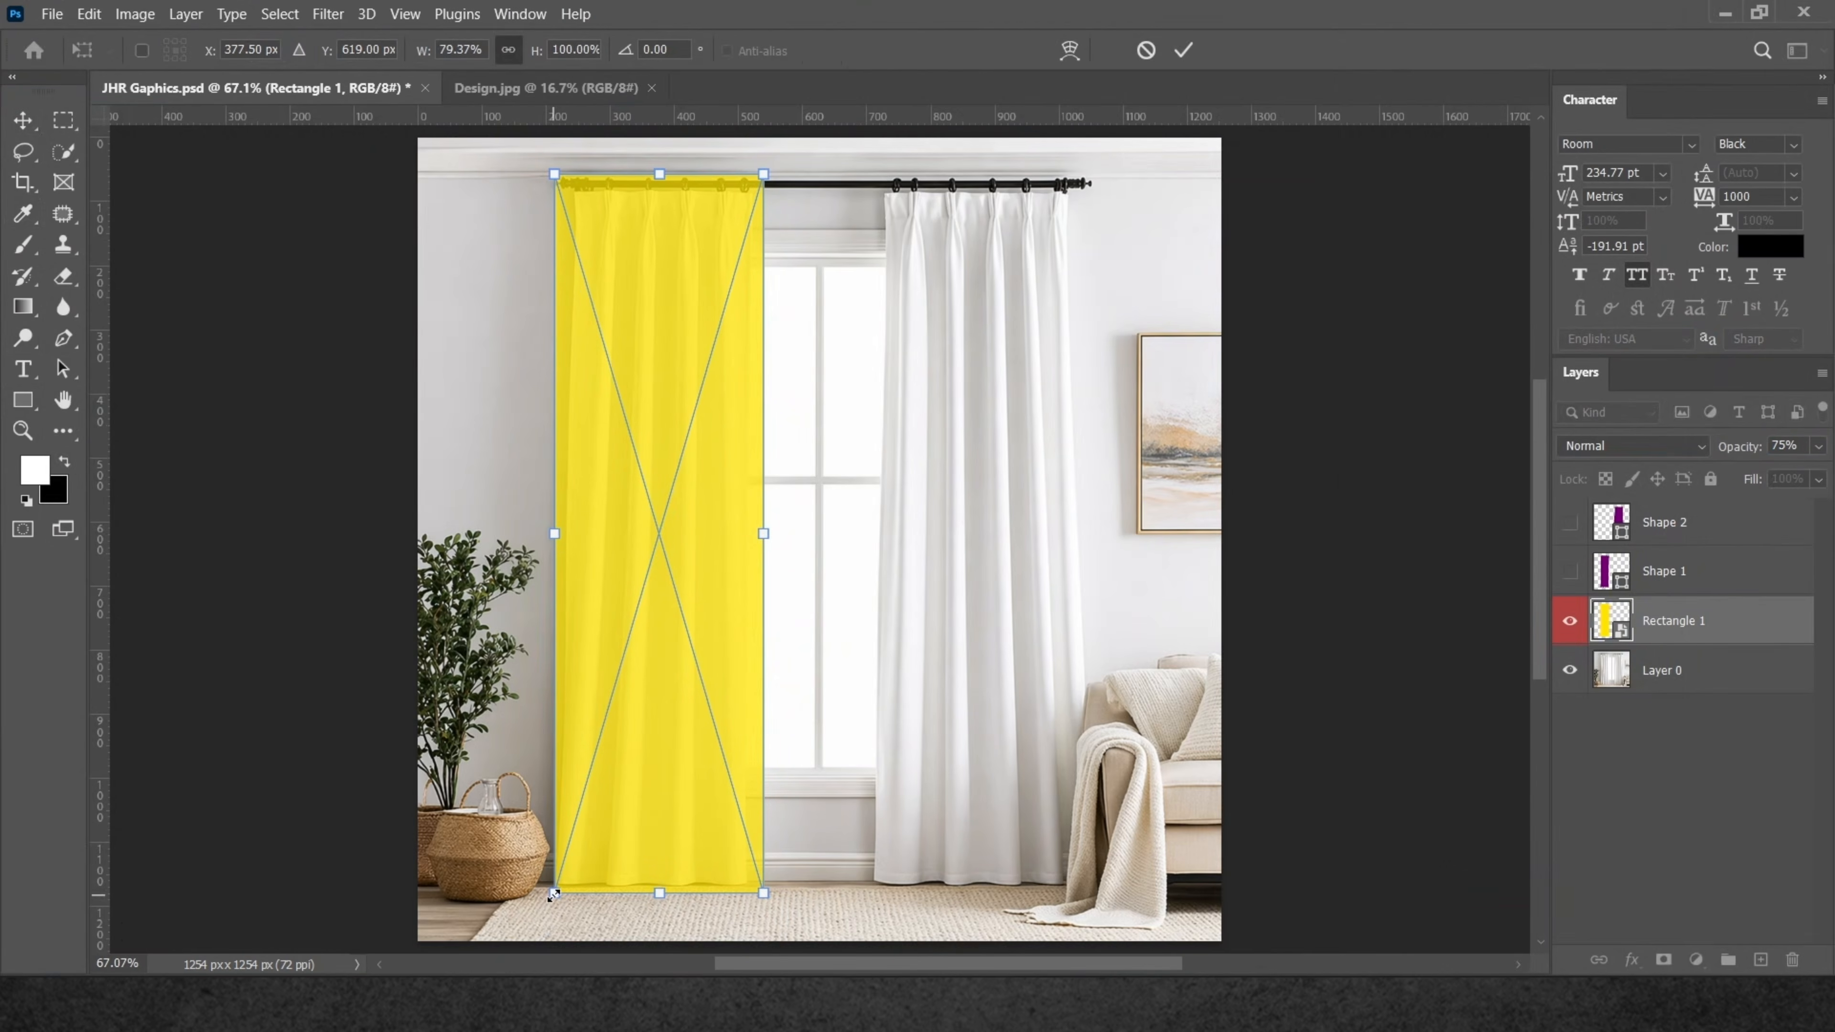
drag(551, 895, 551, 891)
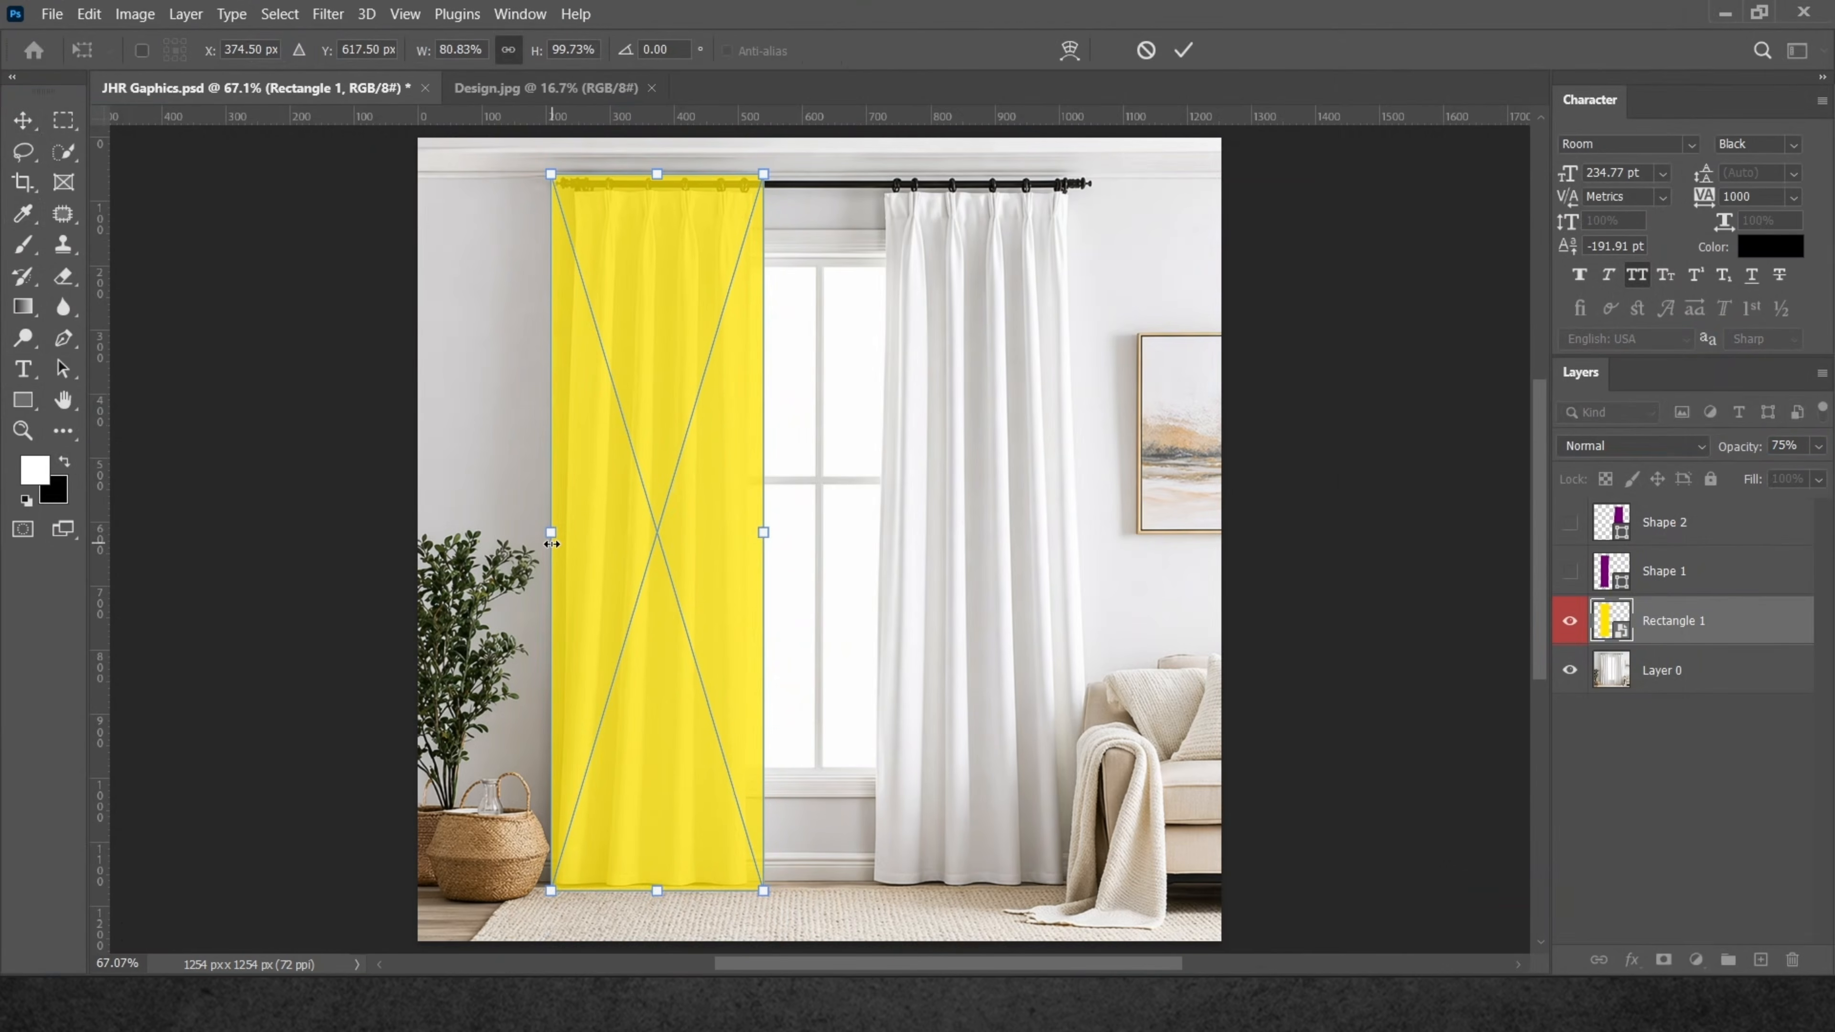
drag(547, 544, 545, 547)
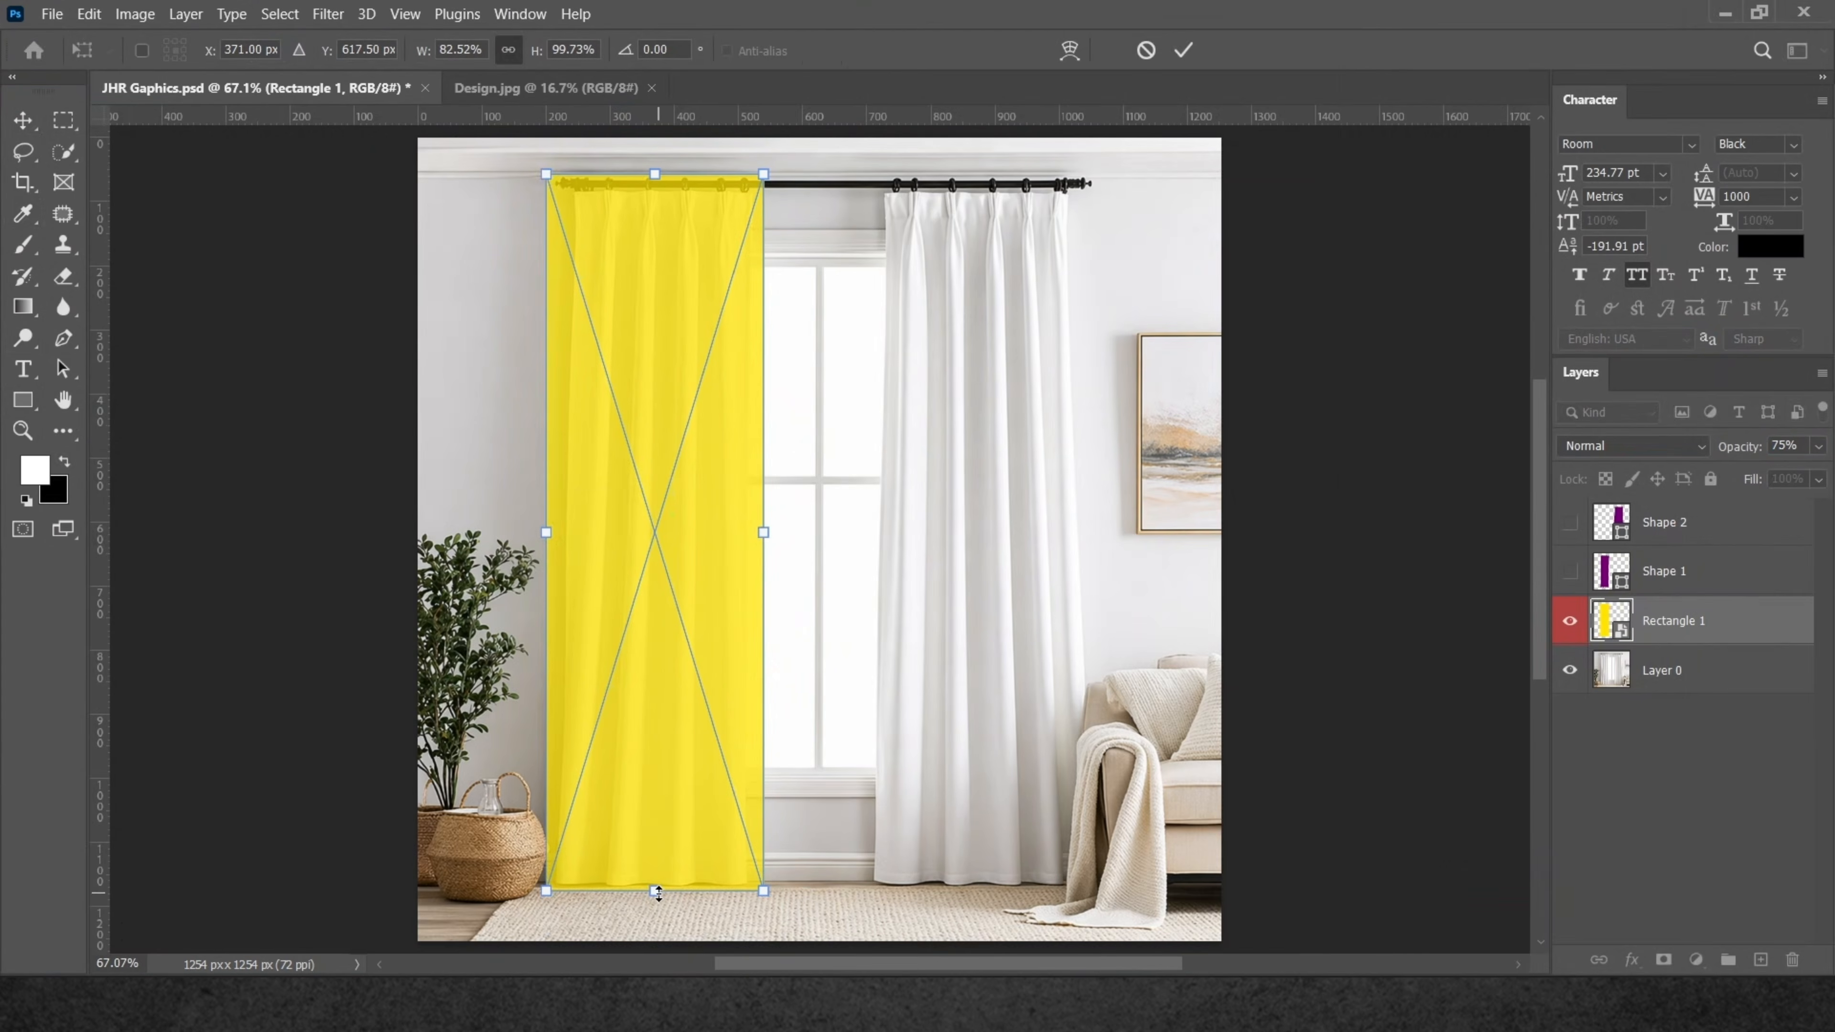
drag(653, 896, 655, 904)
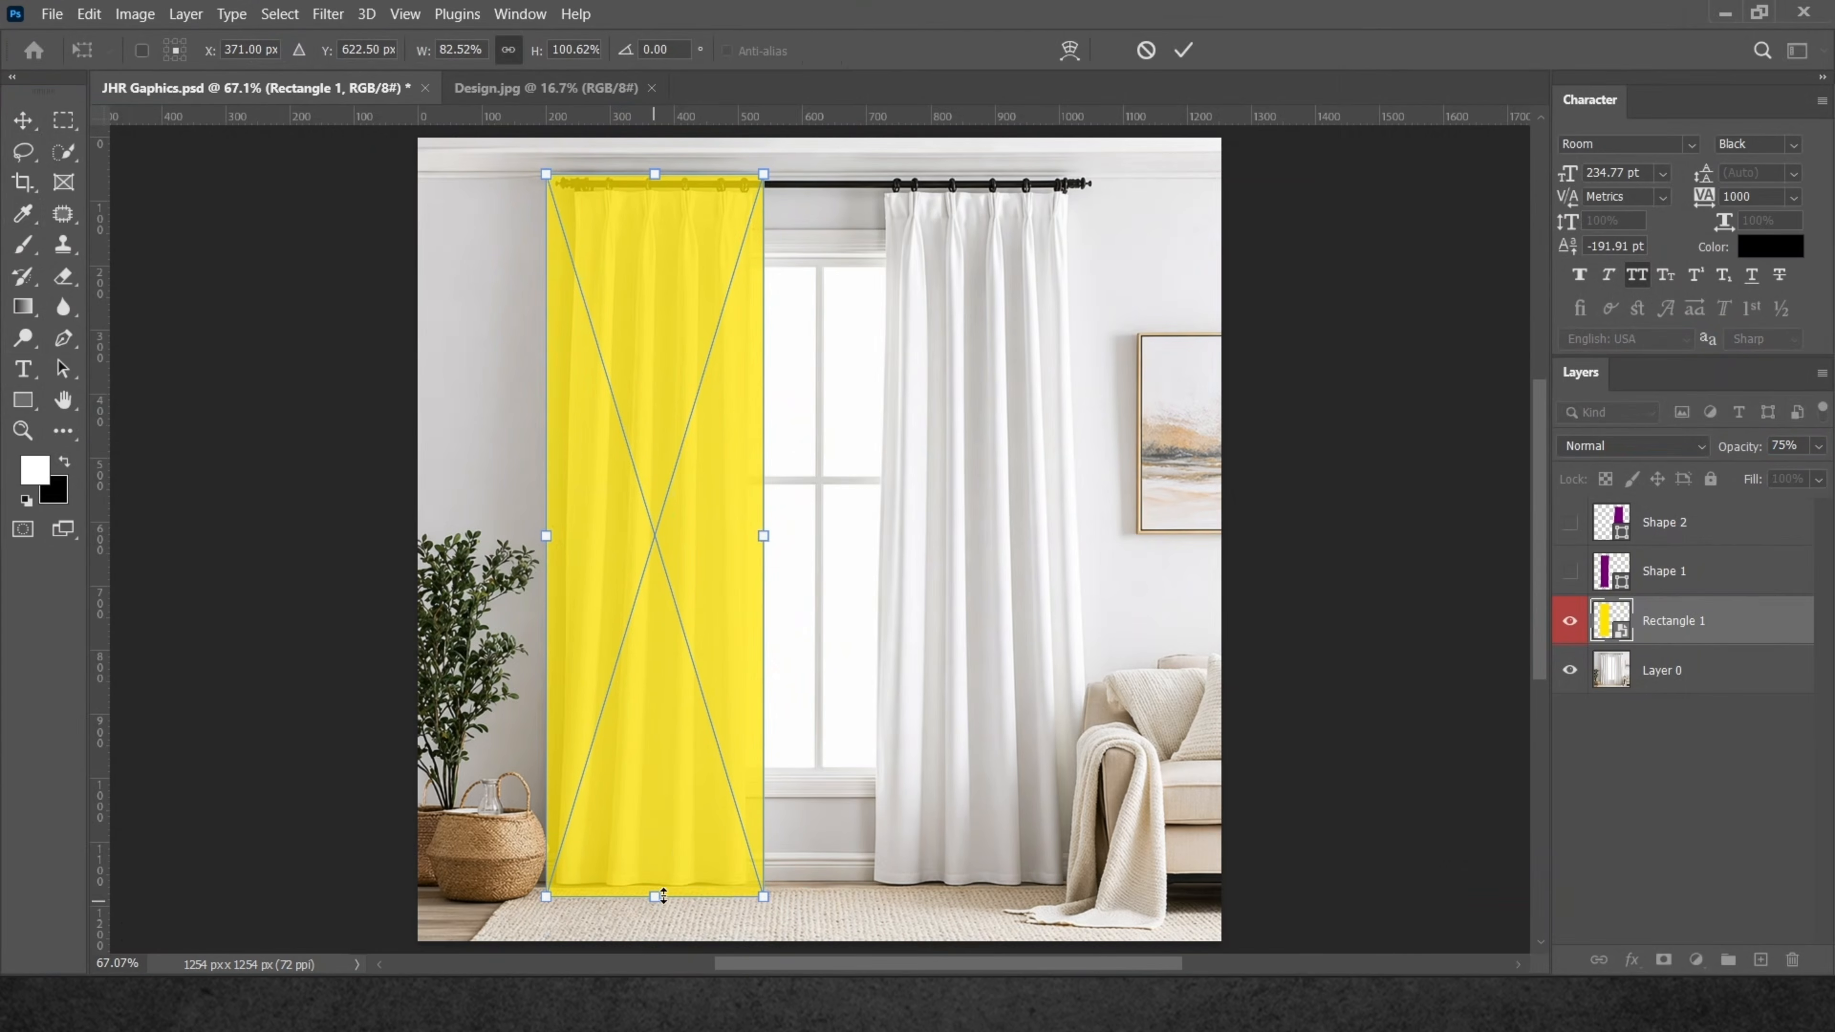
drag(656, 176, 659, 180)
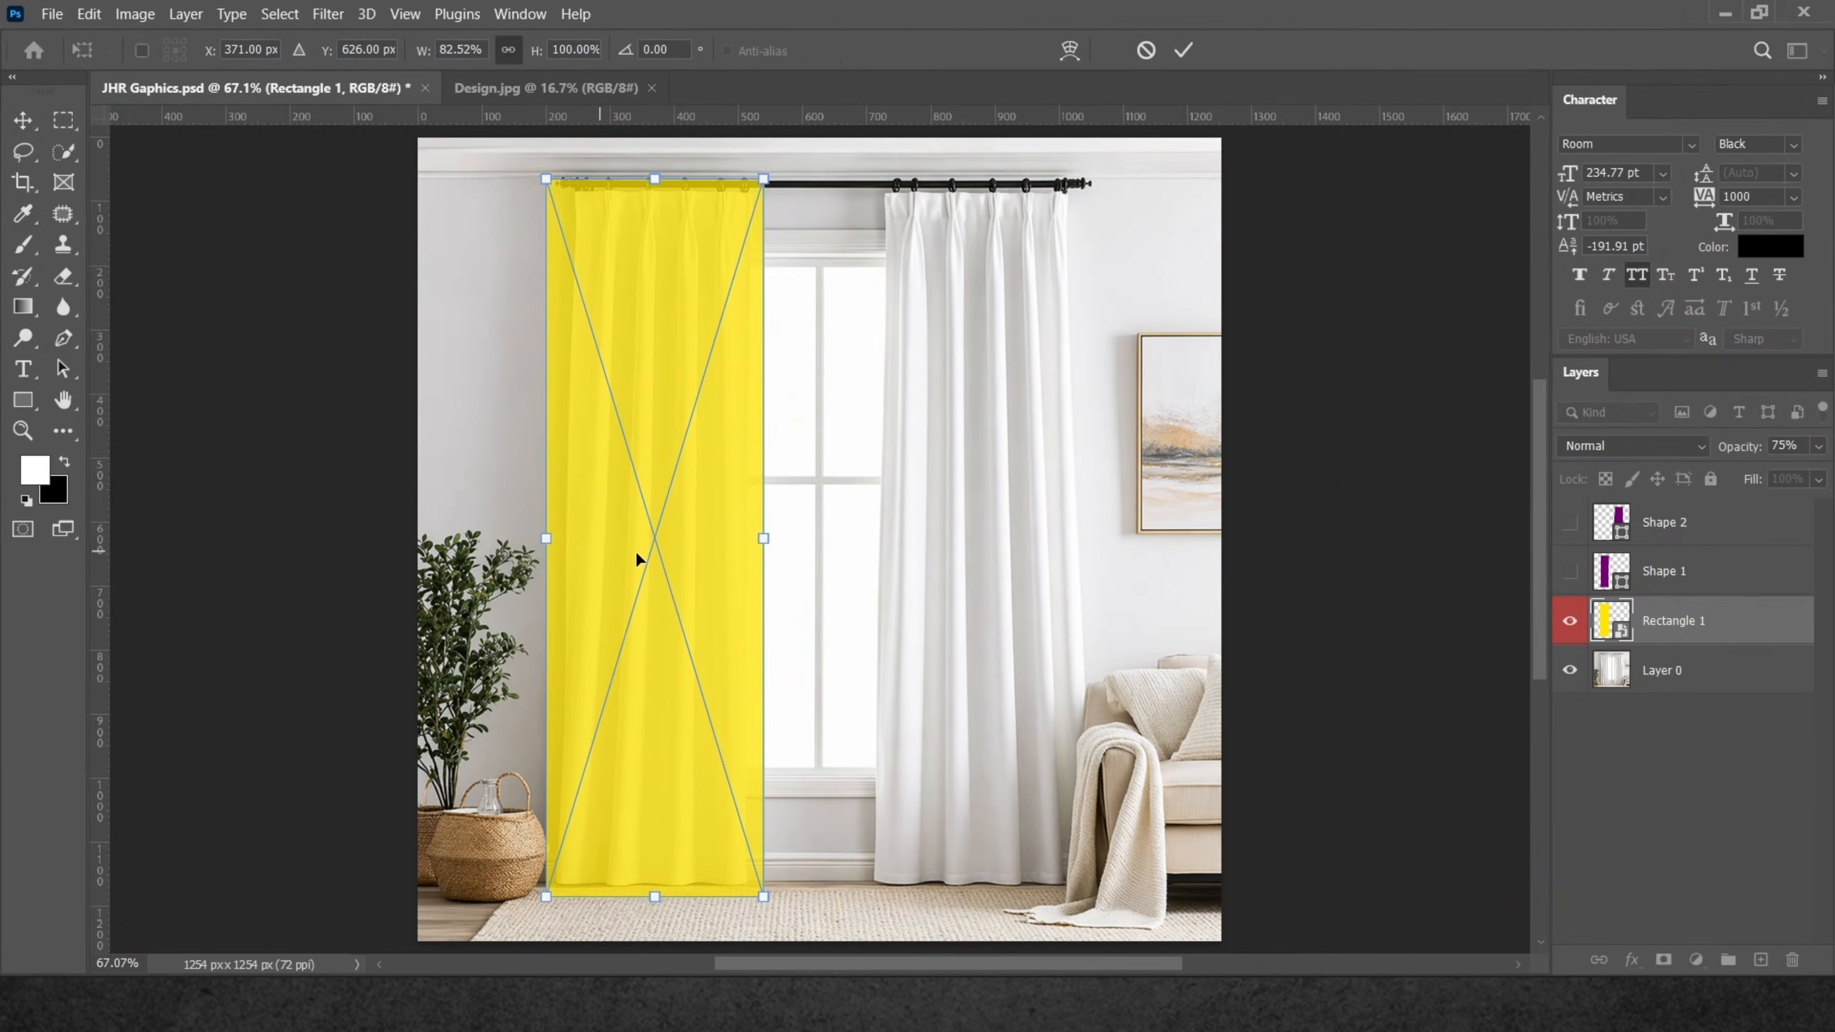
drag(746, 542, 748, 542)
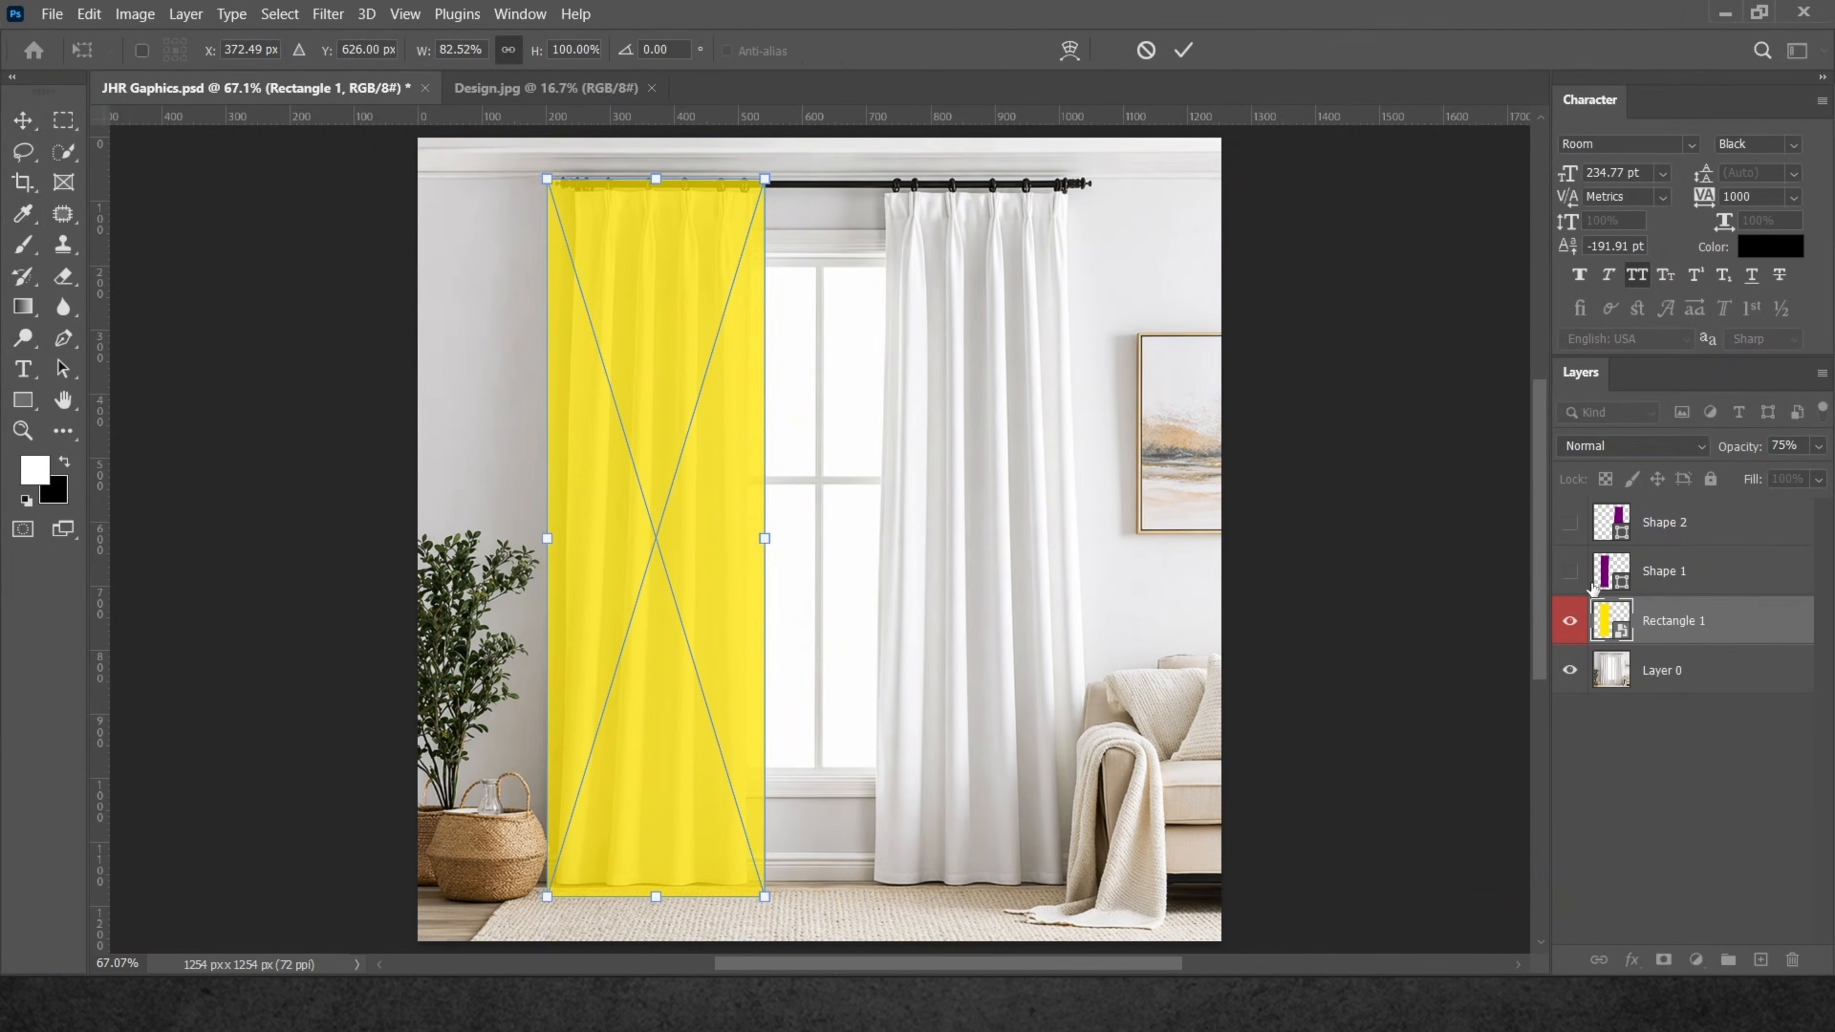
click(1180, 60)
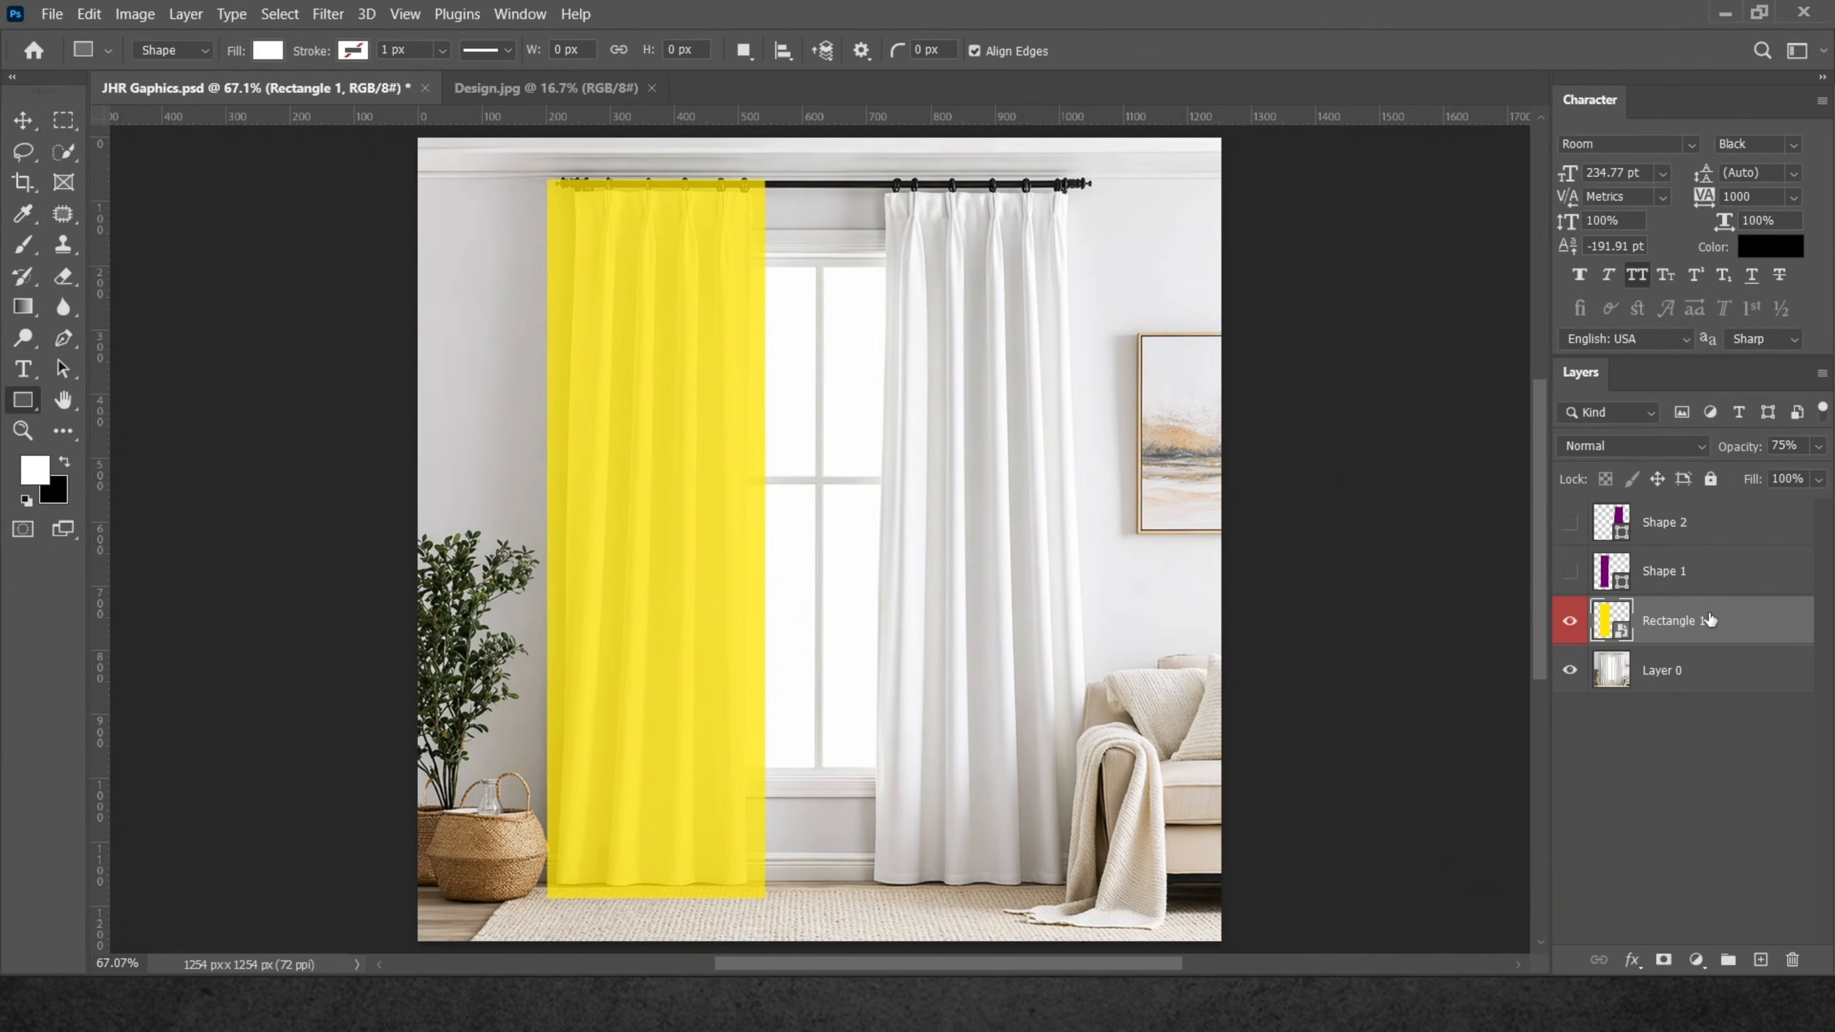
Duplicate the yellow smart object onto the sofa-side curtain and nudge the copy until it covers that curtain completely.
click(22, 120)
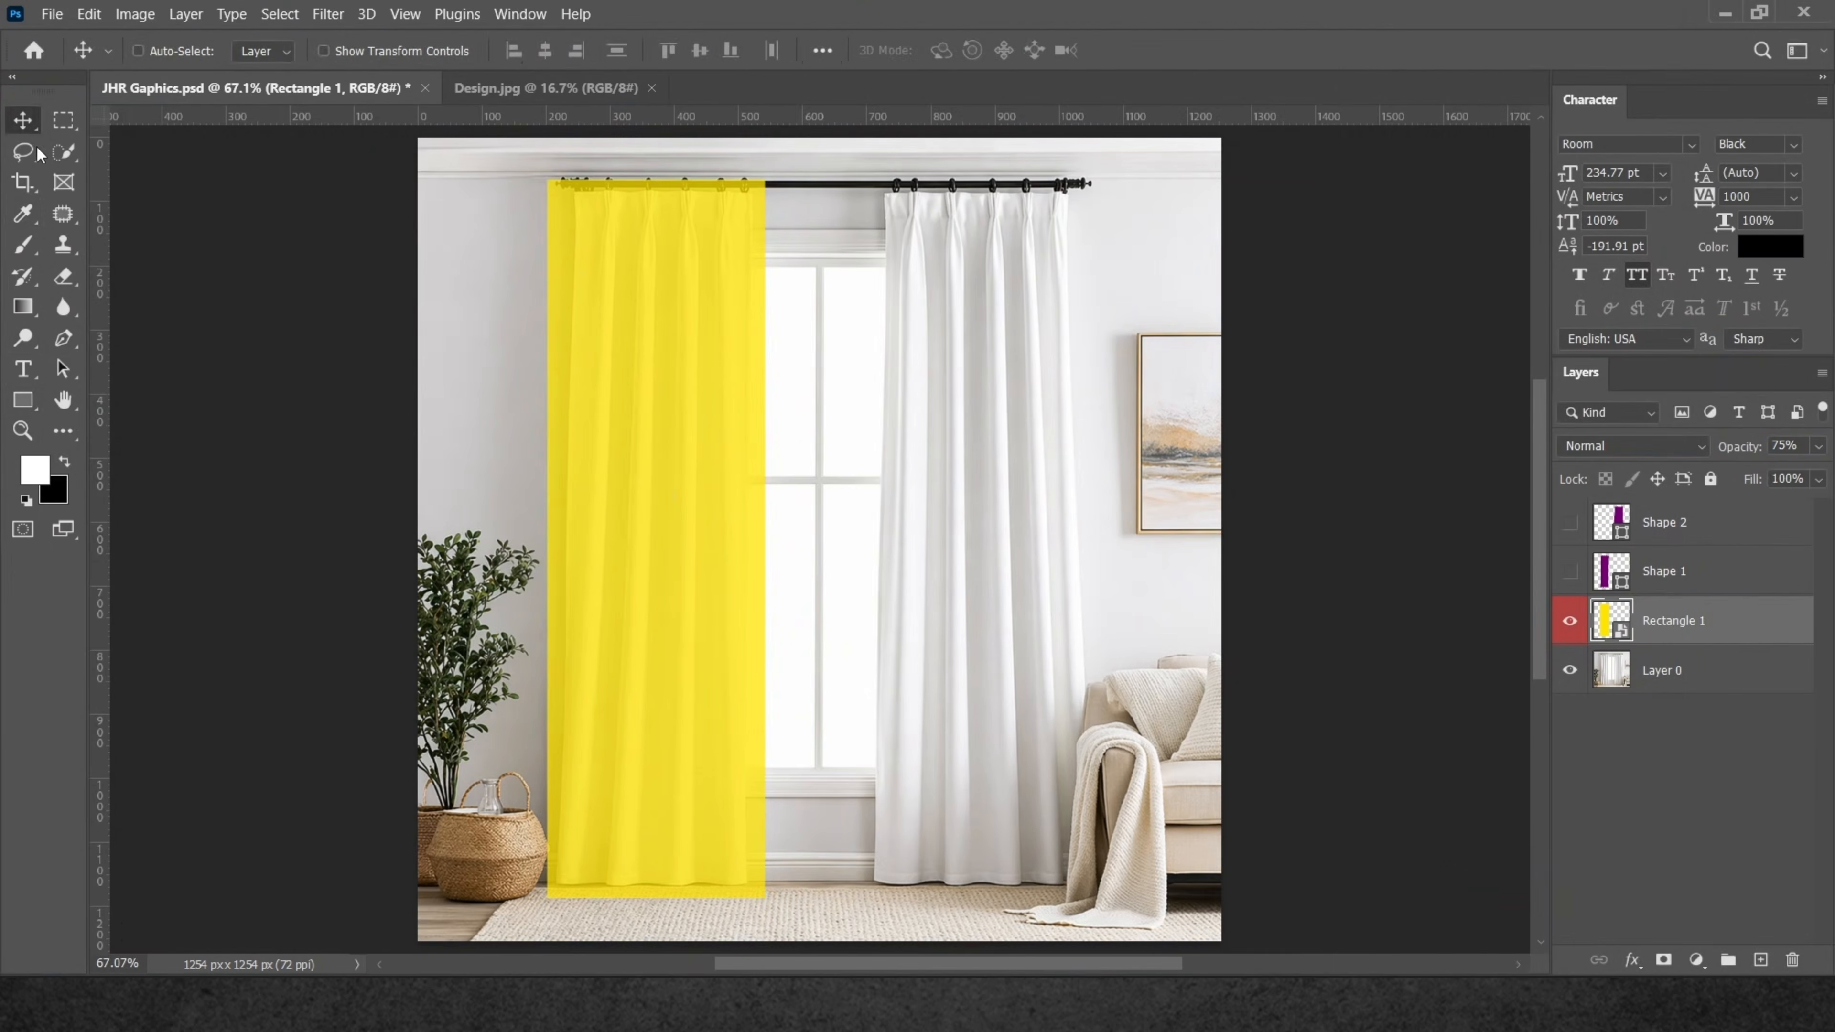
drag(696, 524, 1014, 534)
key(Right)
key(Right)
key(Right)
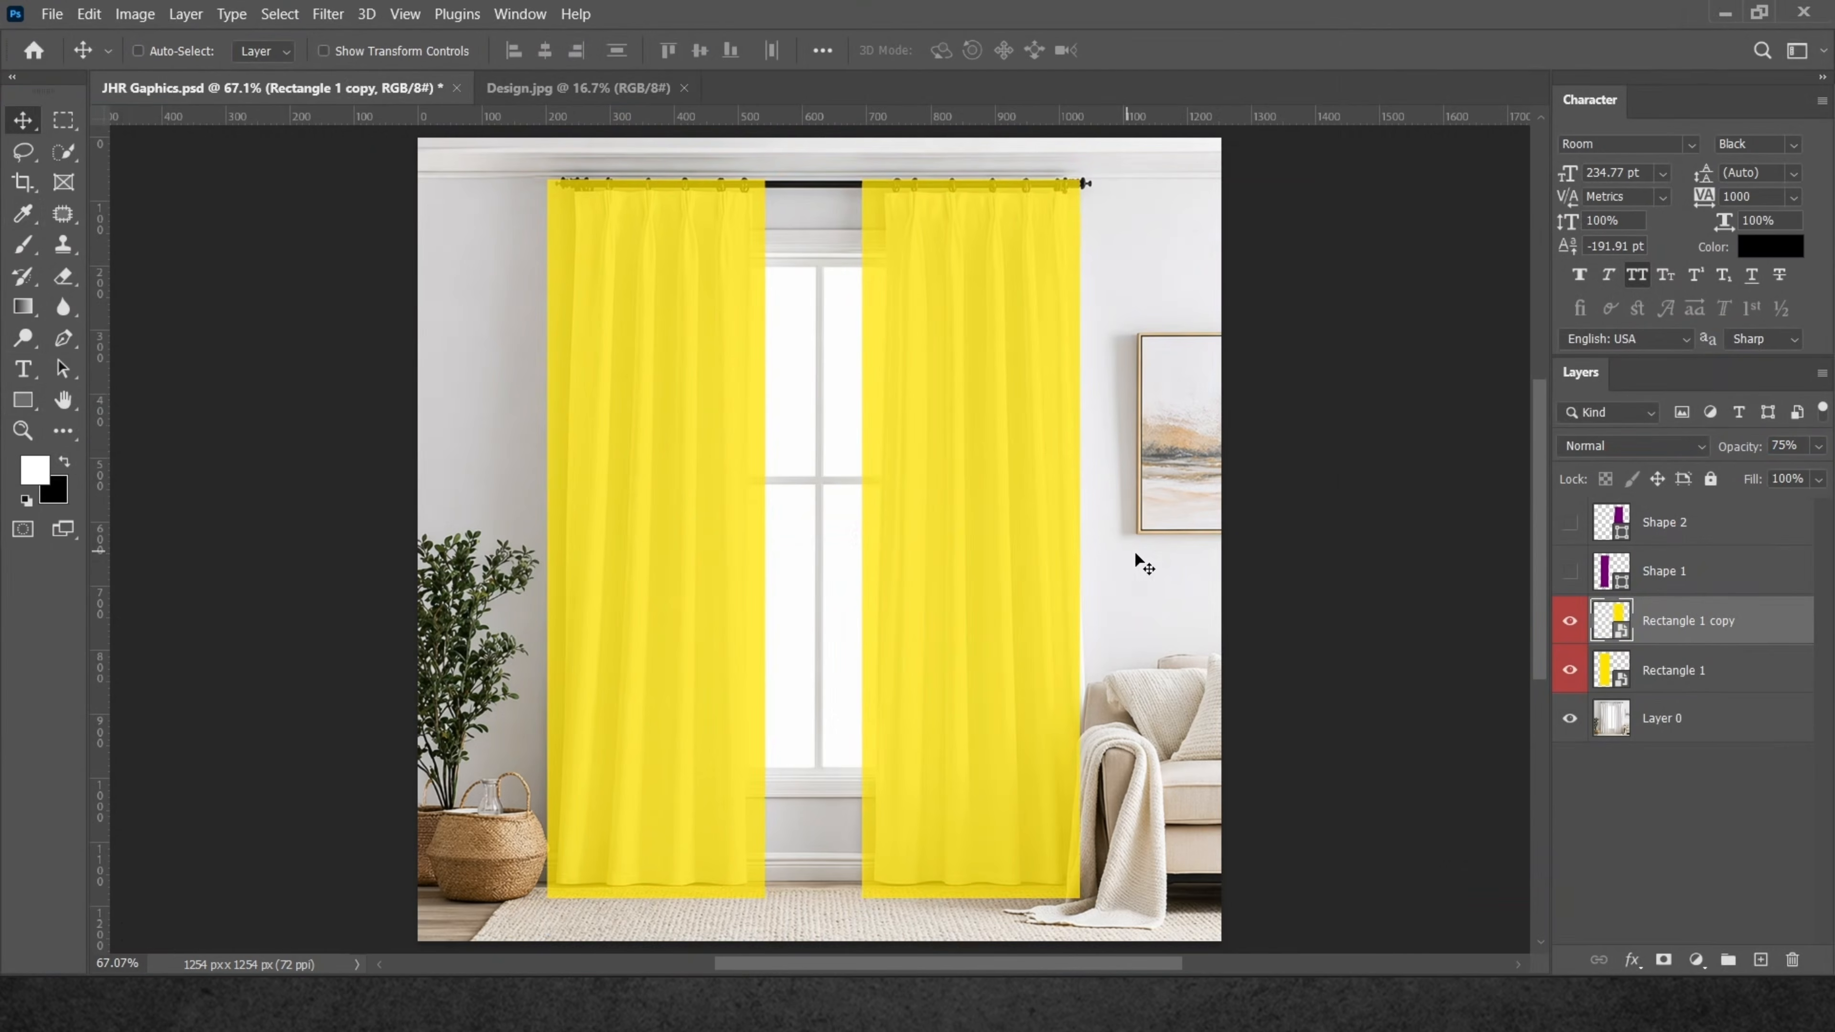
key(Right)
key(Right)
key(Right)
key(Right)
key(Right)
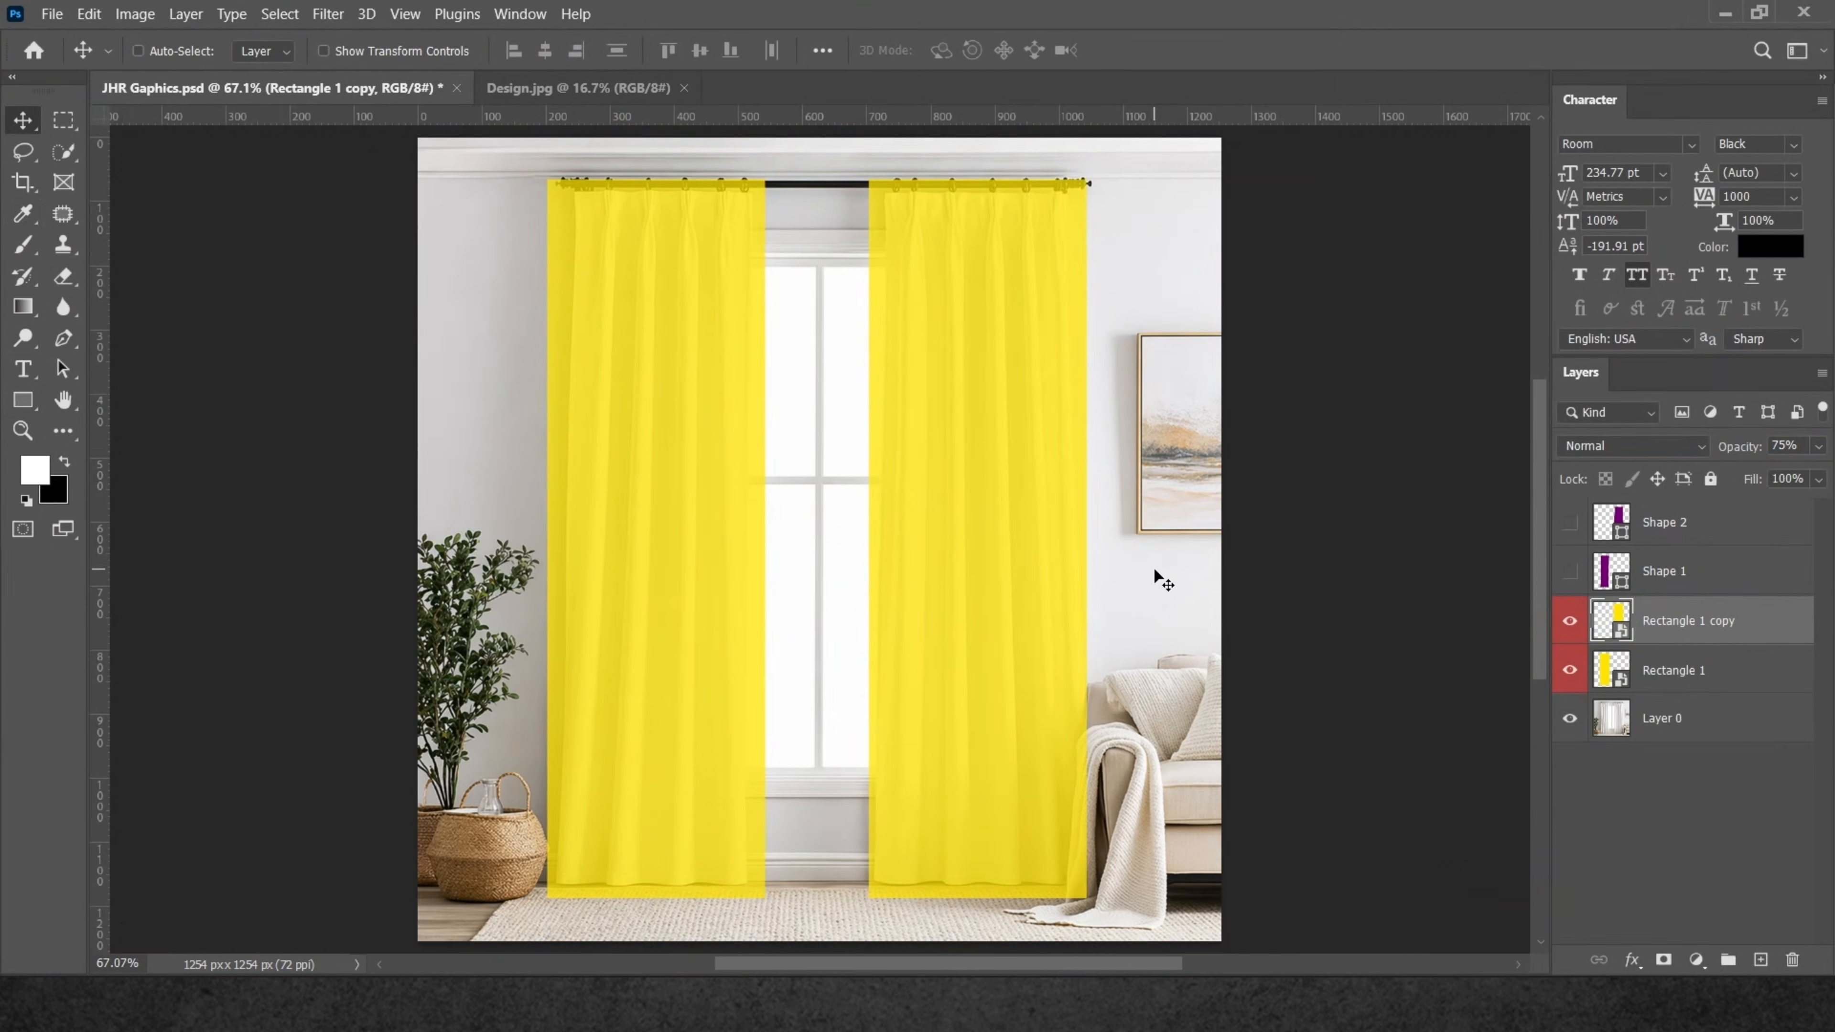
key(Left)
key(Left)
key(Right)
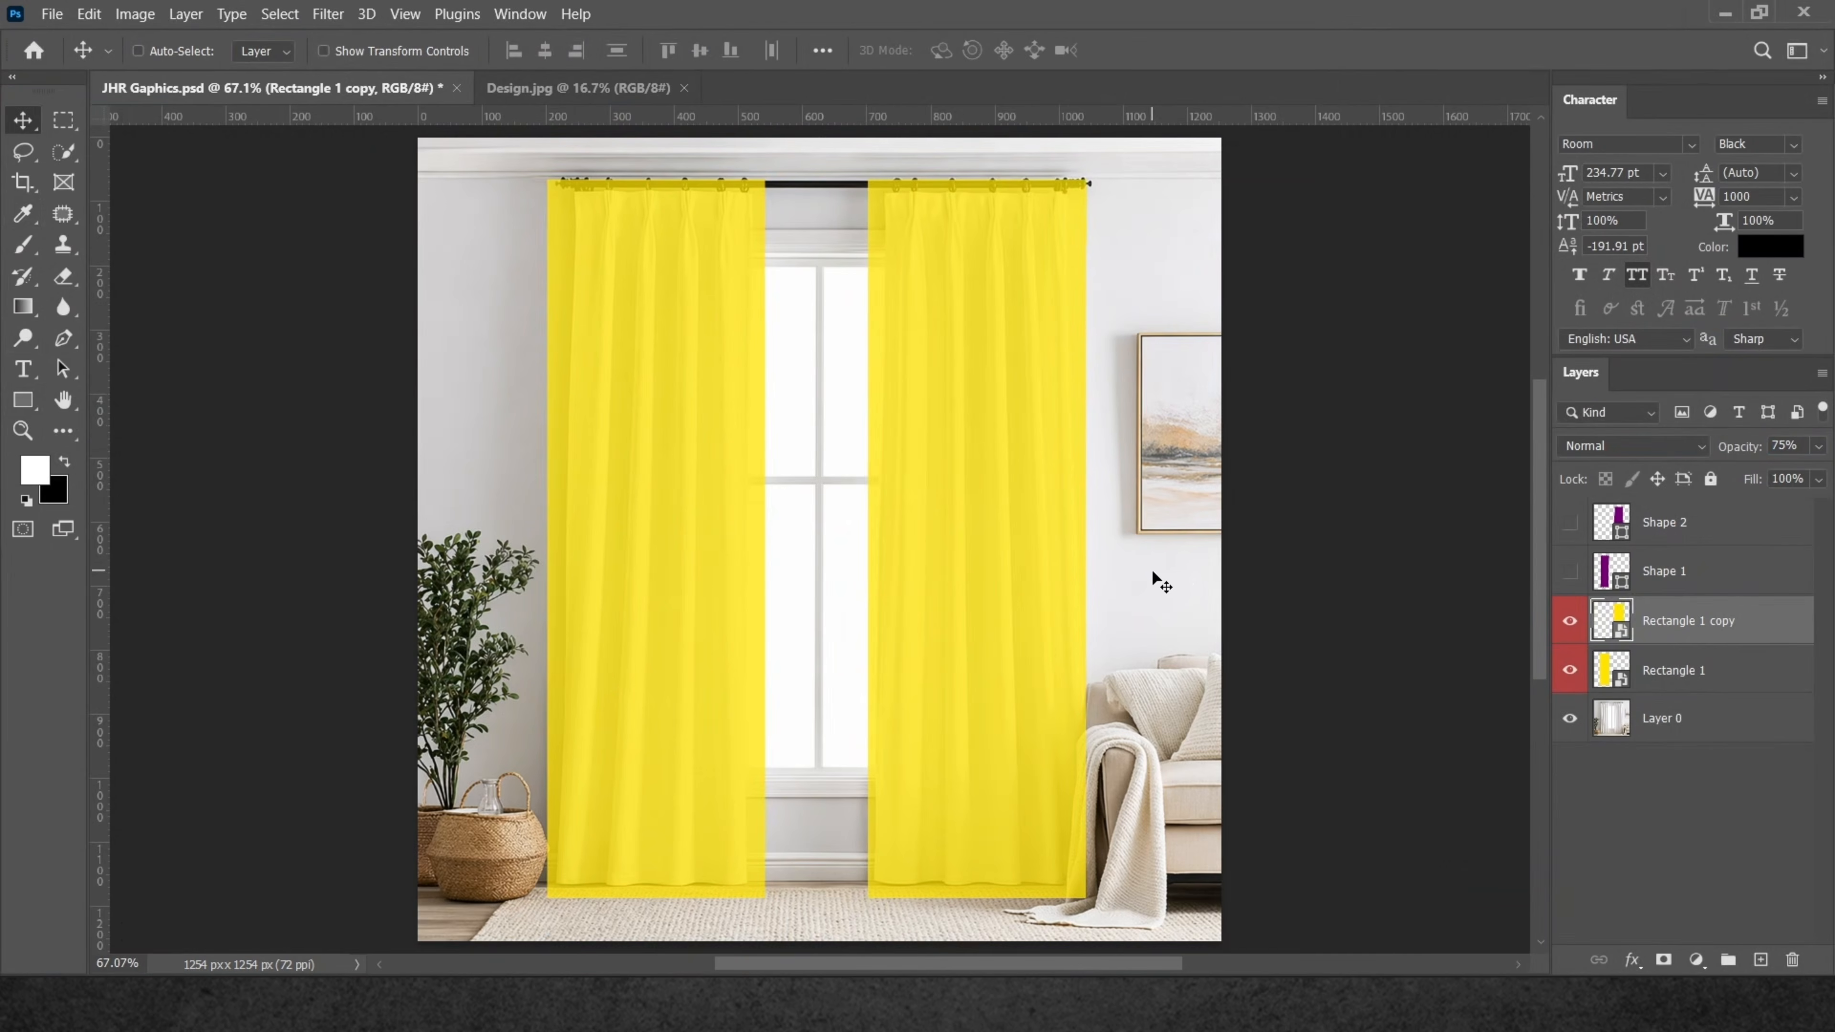
Rename the plant-side rectangle layer Smart Object 01 and its sofa-side copy Smart Object 02.
click(1675, 677)
double_click(1677, 674)
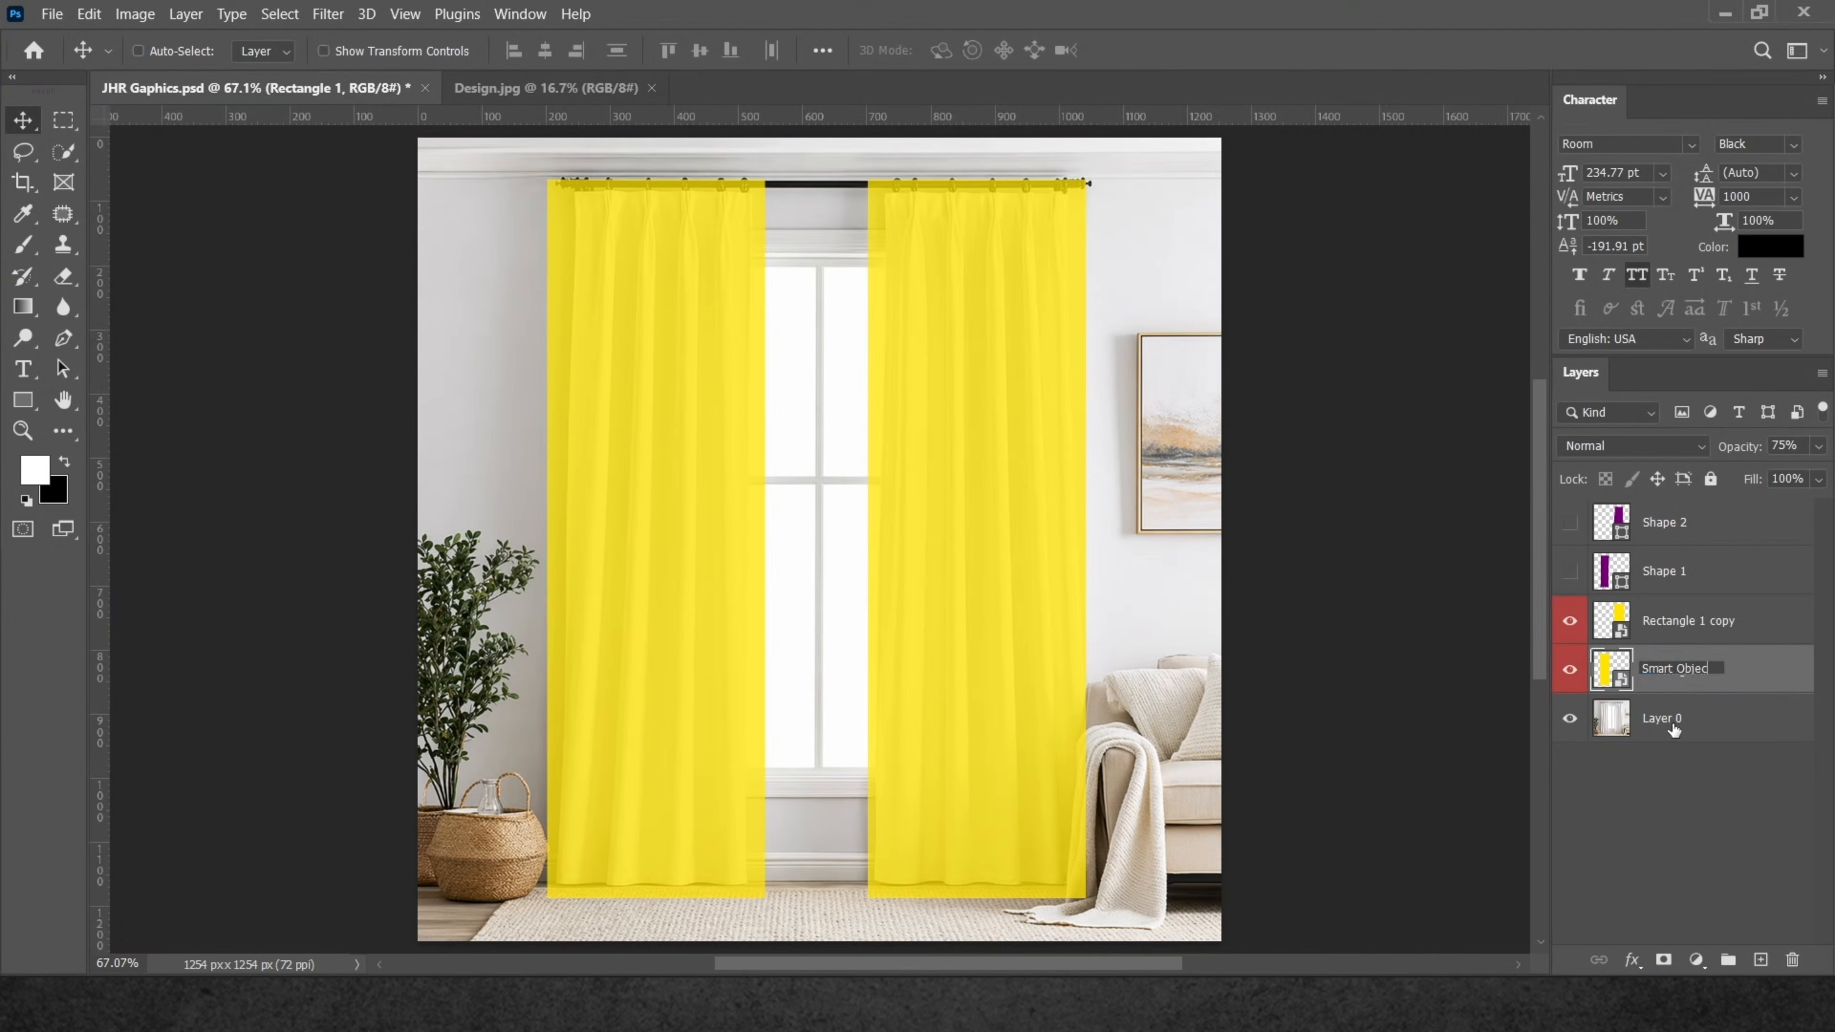
text(Smart Object 01)
key(Return)
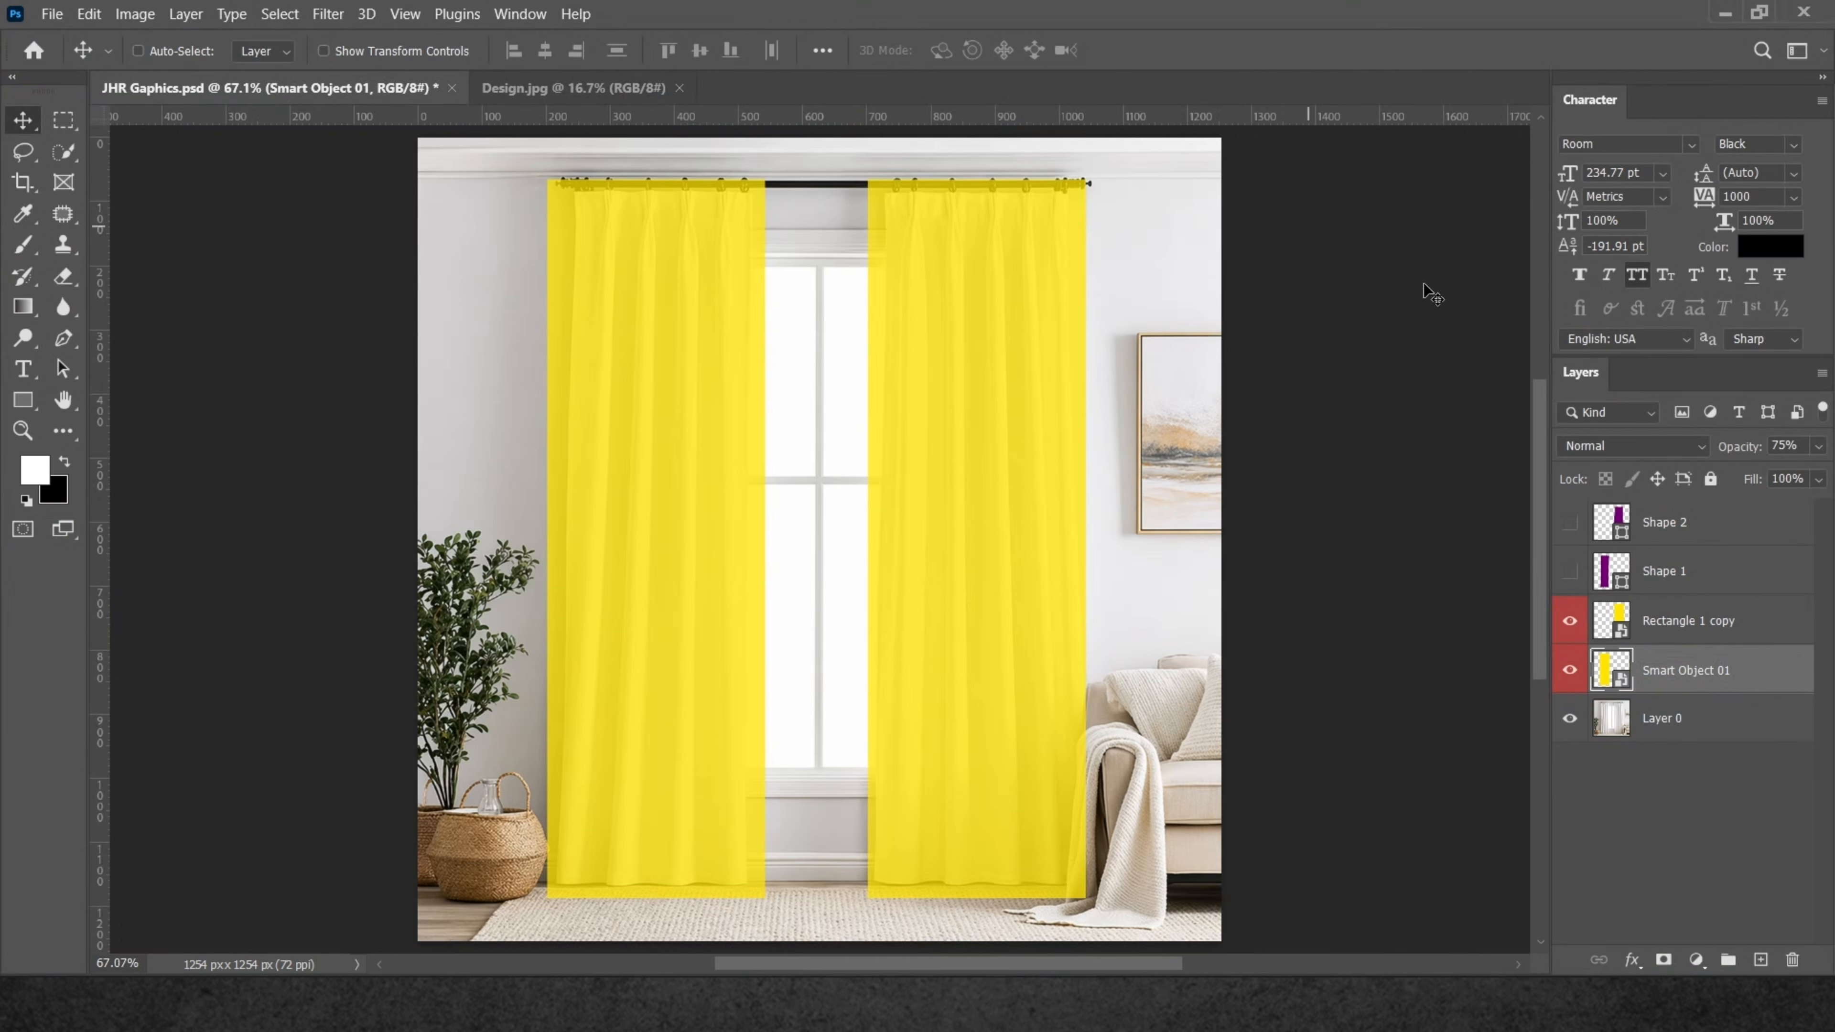
double_click(1693, 624)
text(Smart Object)
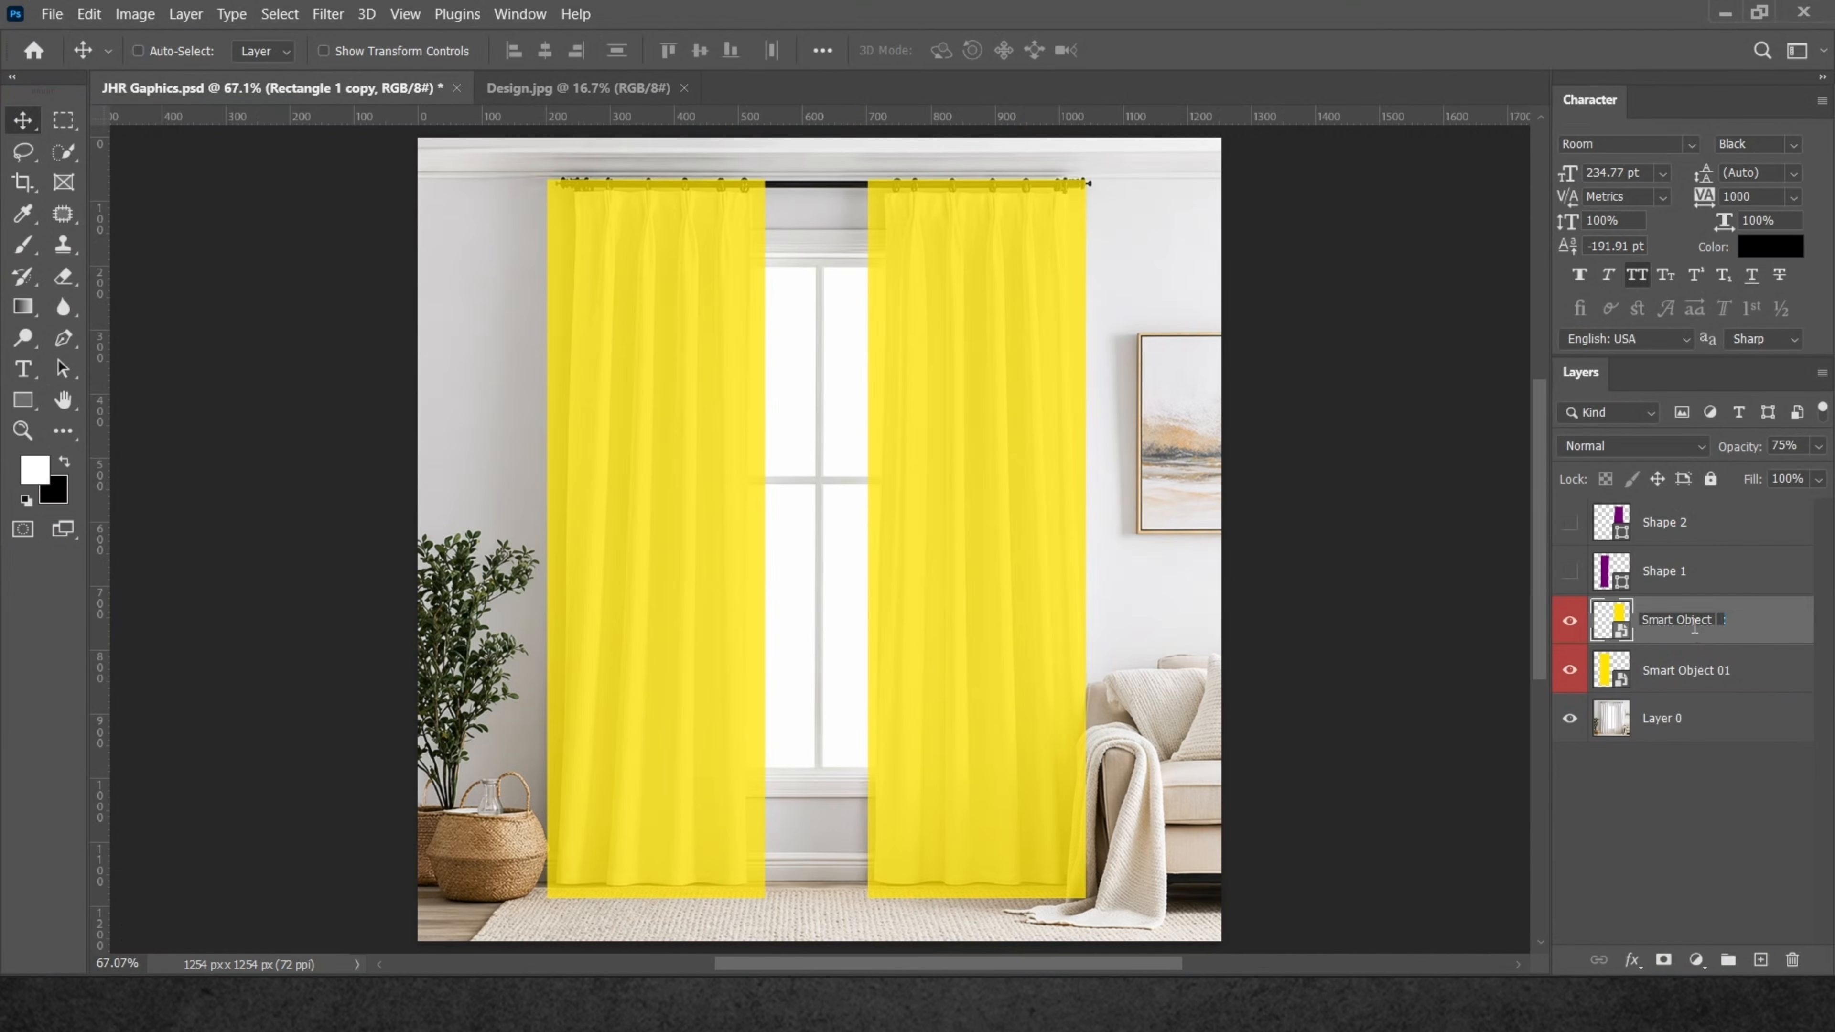
text( 02)
key(Return)
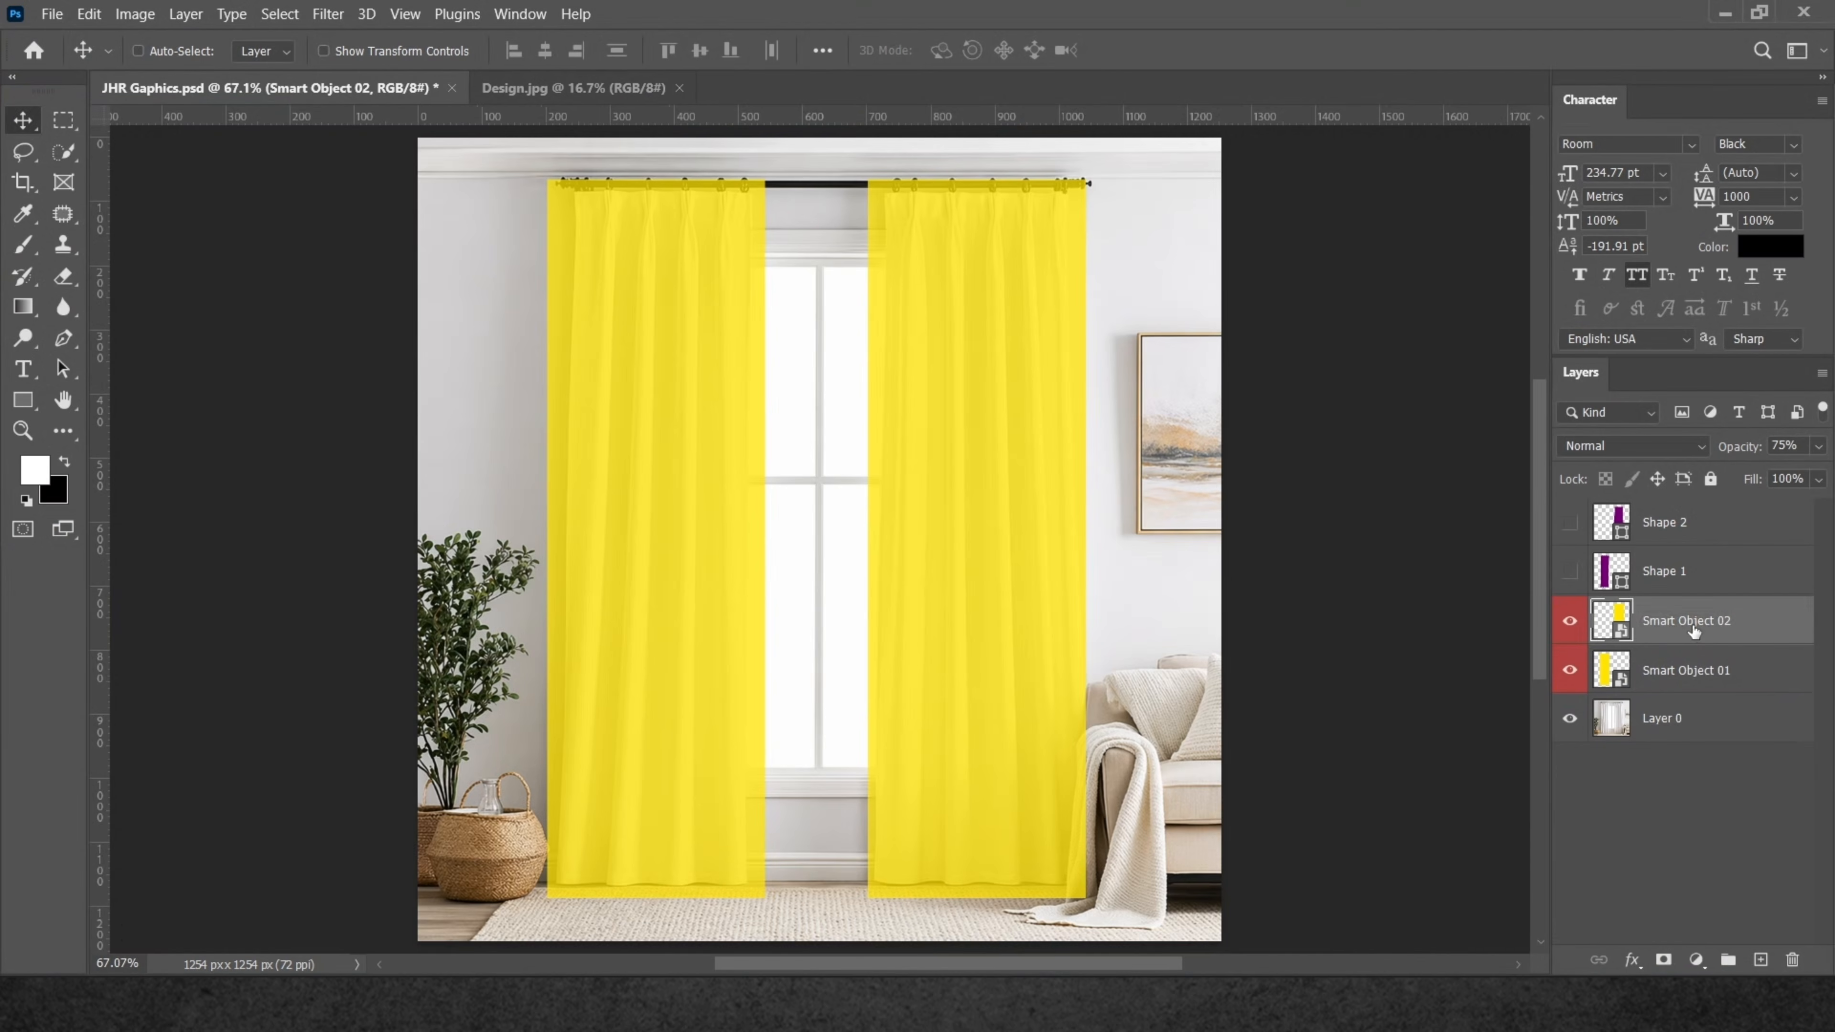
Mask Smart Object 01 with the outline of Shape 1 and Smart Object 02 with the outline of Shape 2.
click(1685, 676)
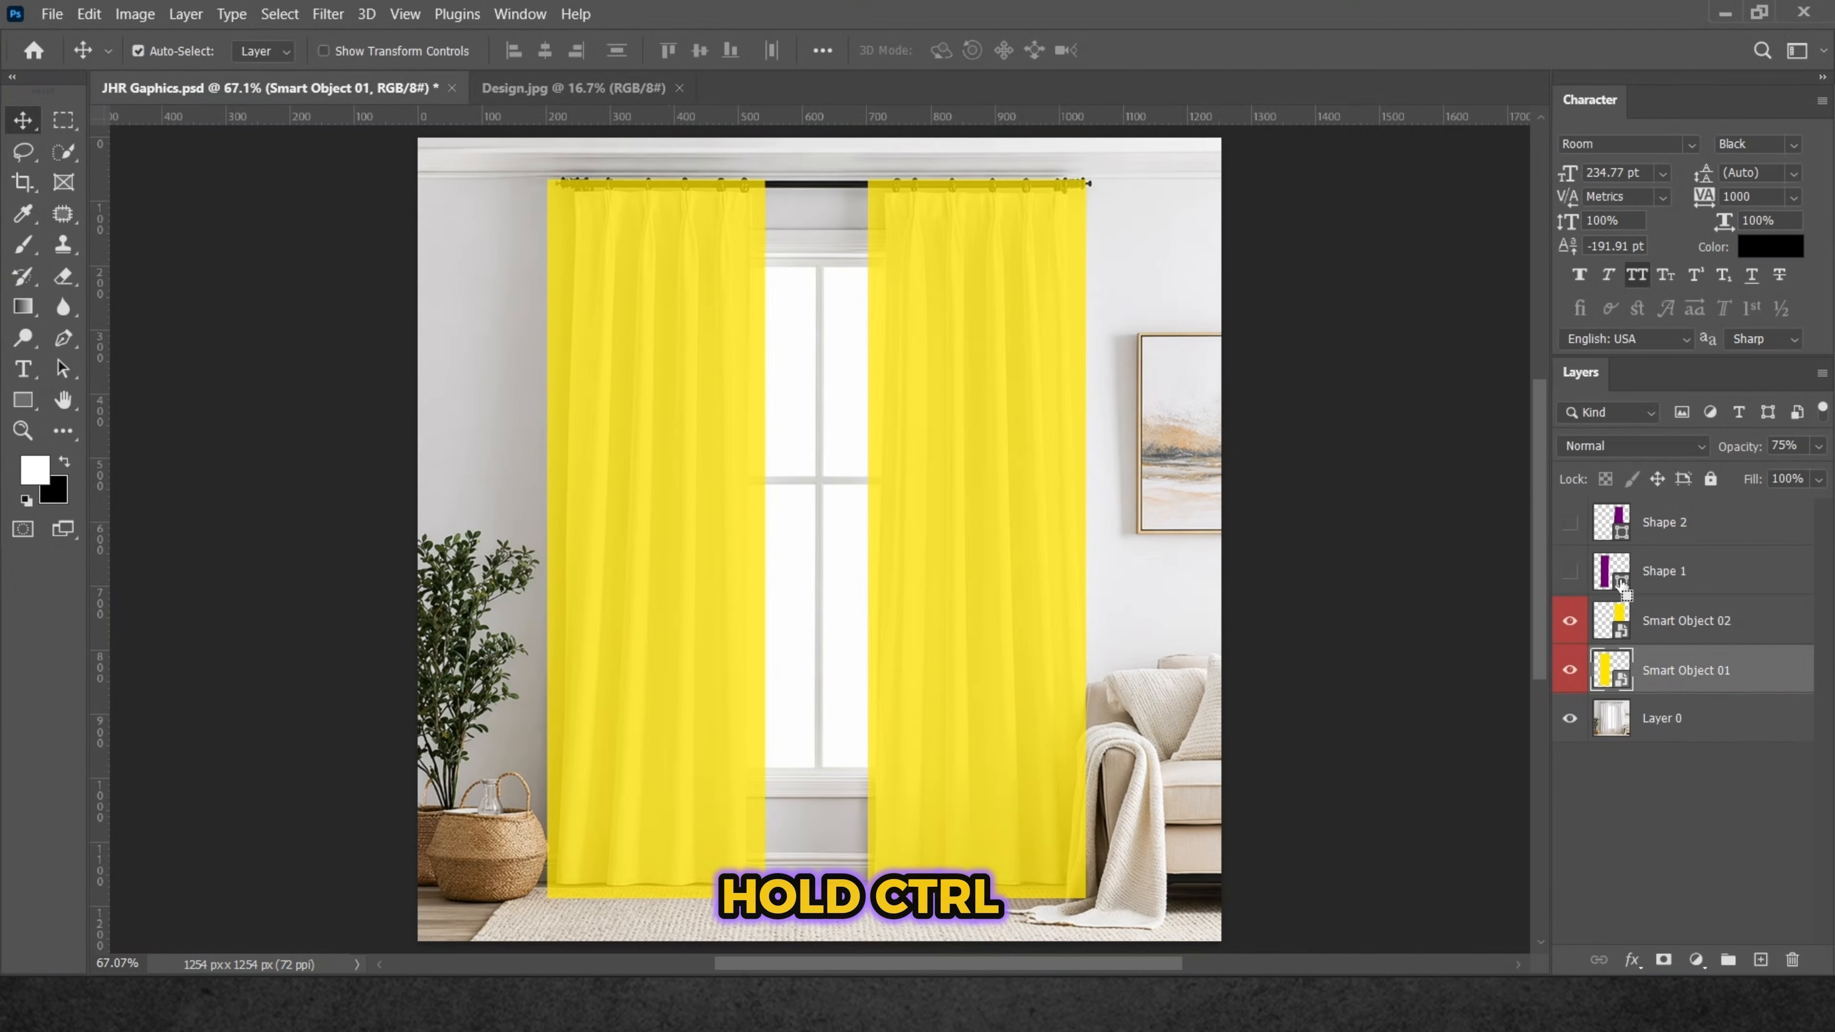
ctrl+click(1620, 583)
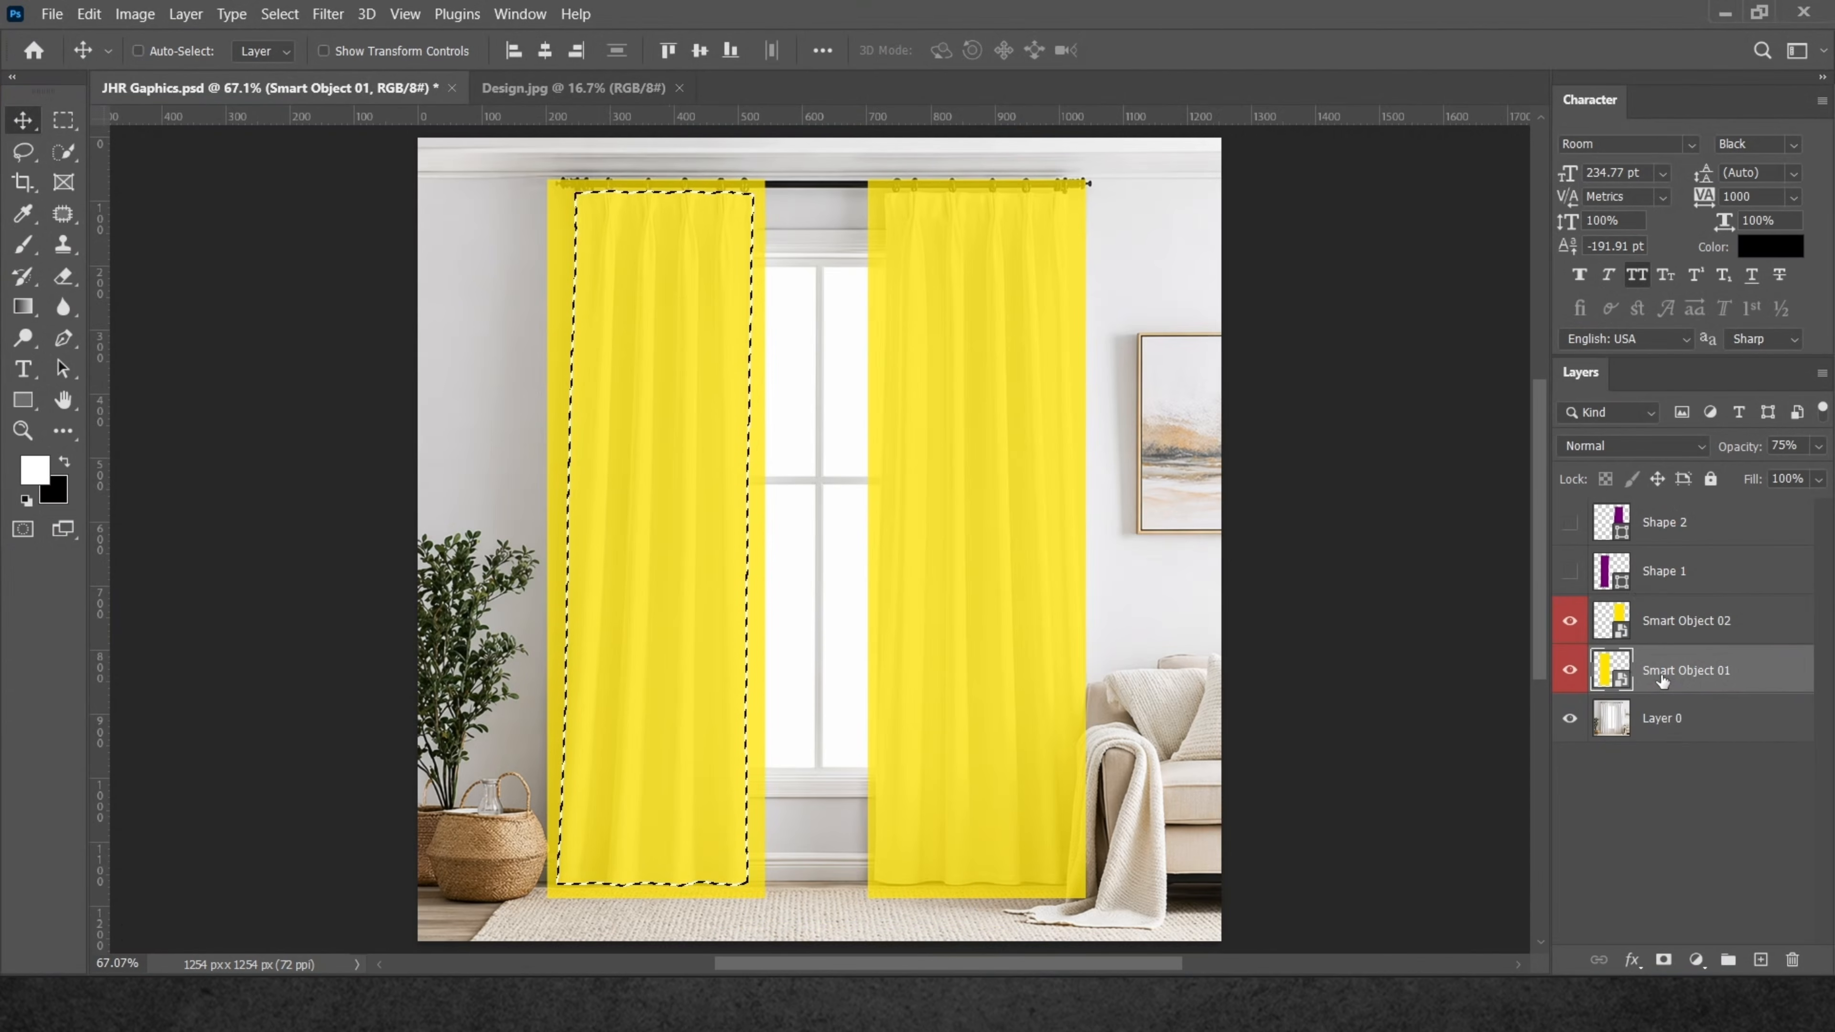
click(1662, 961)
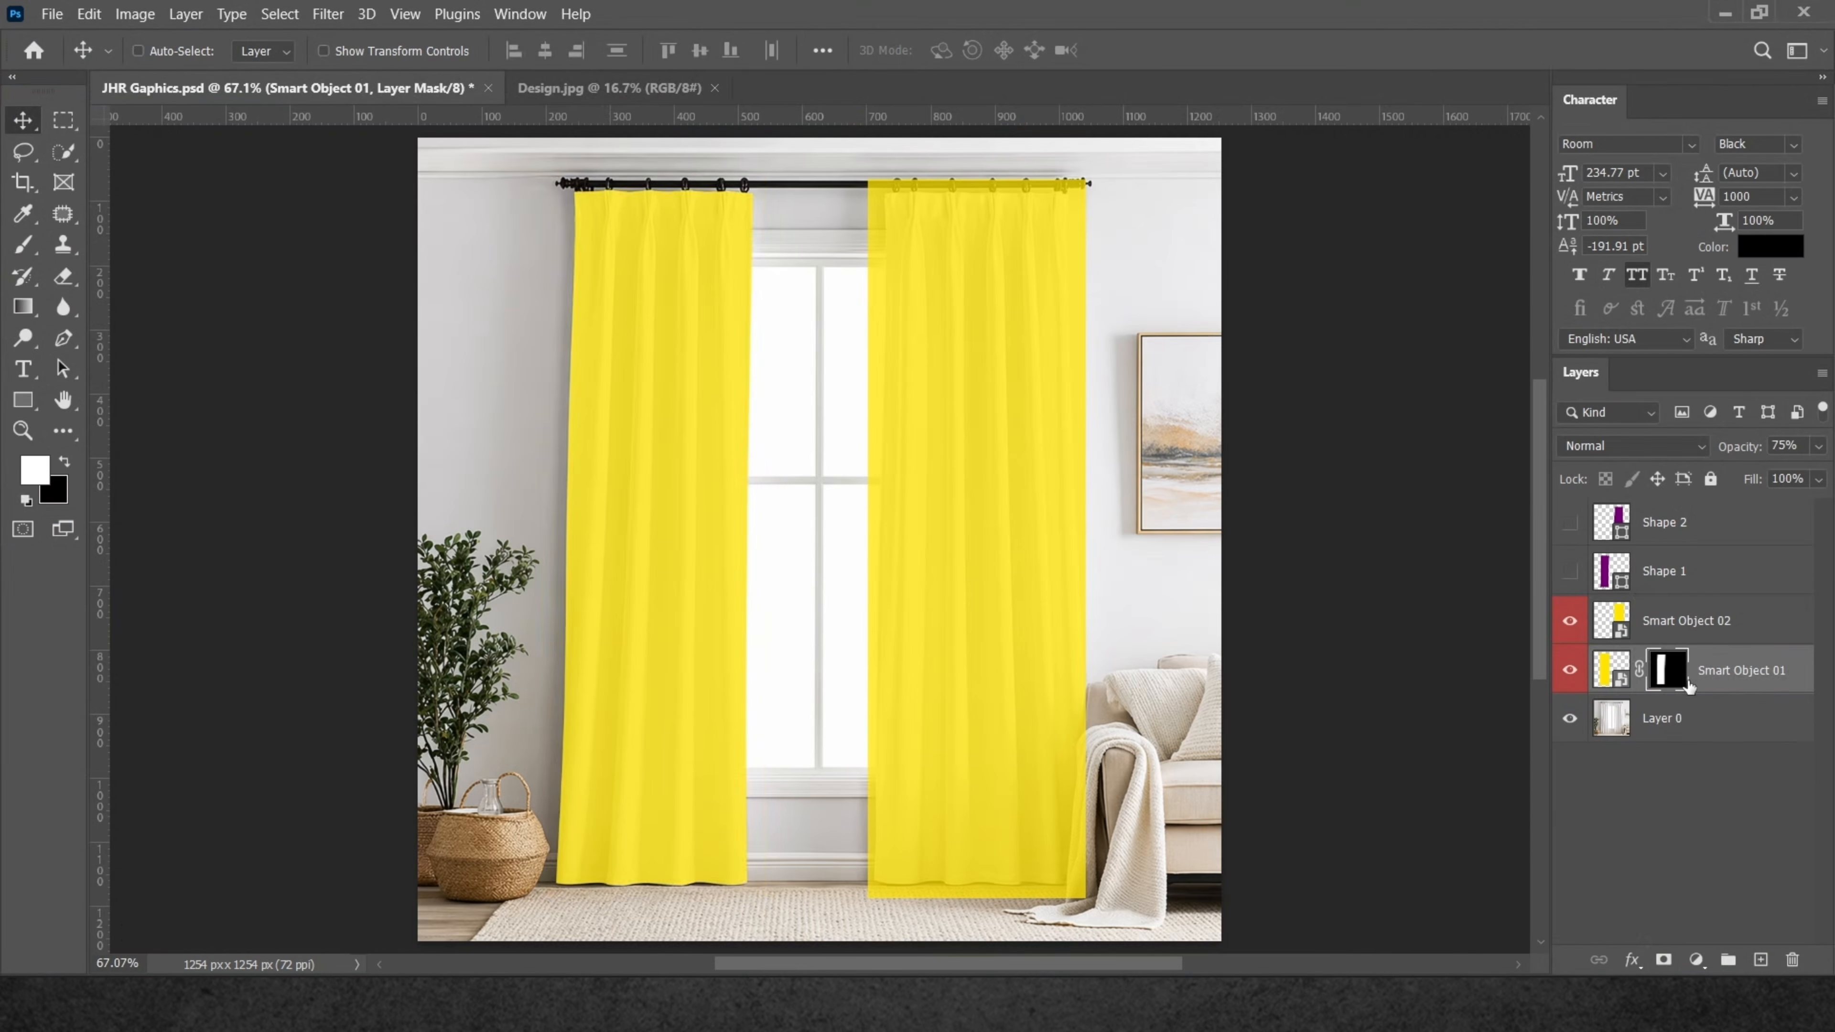
click(1672, 628)
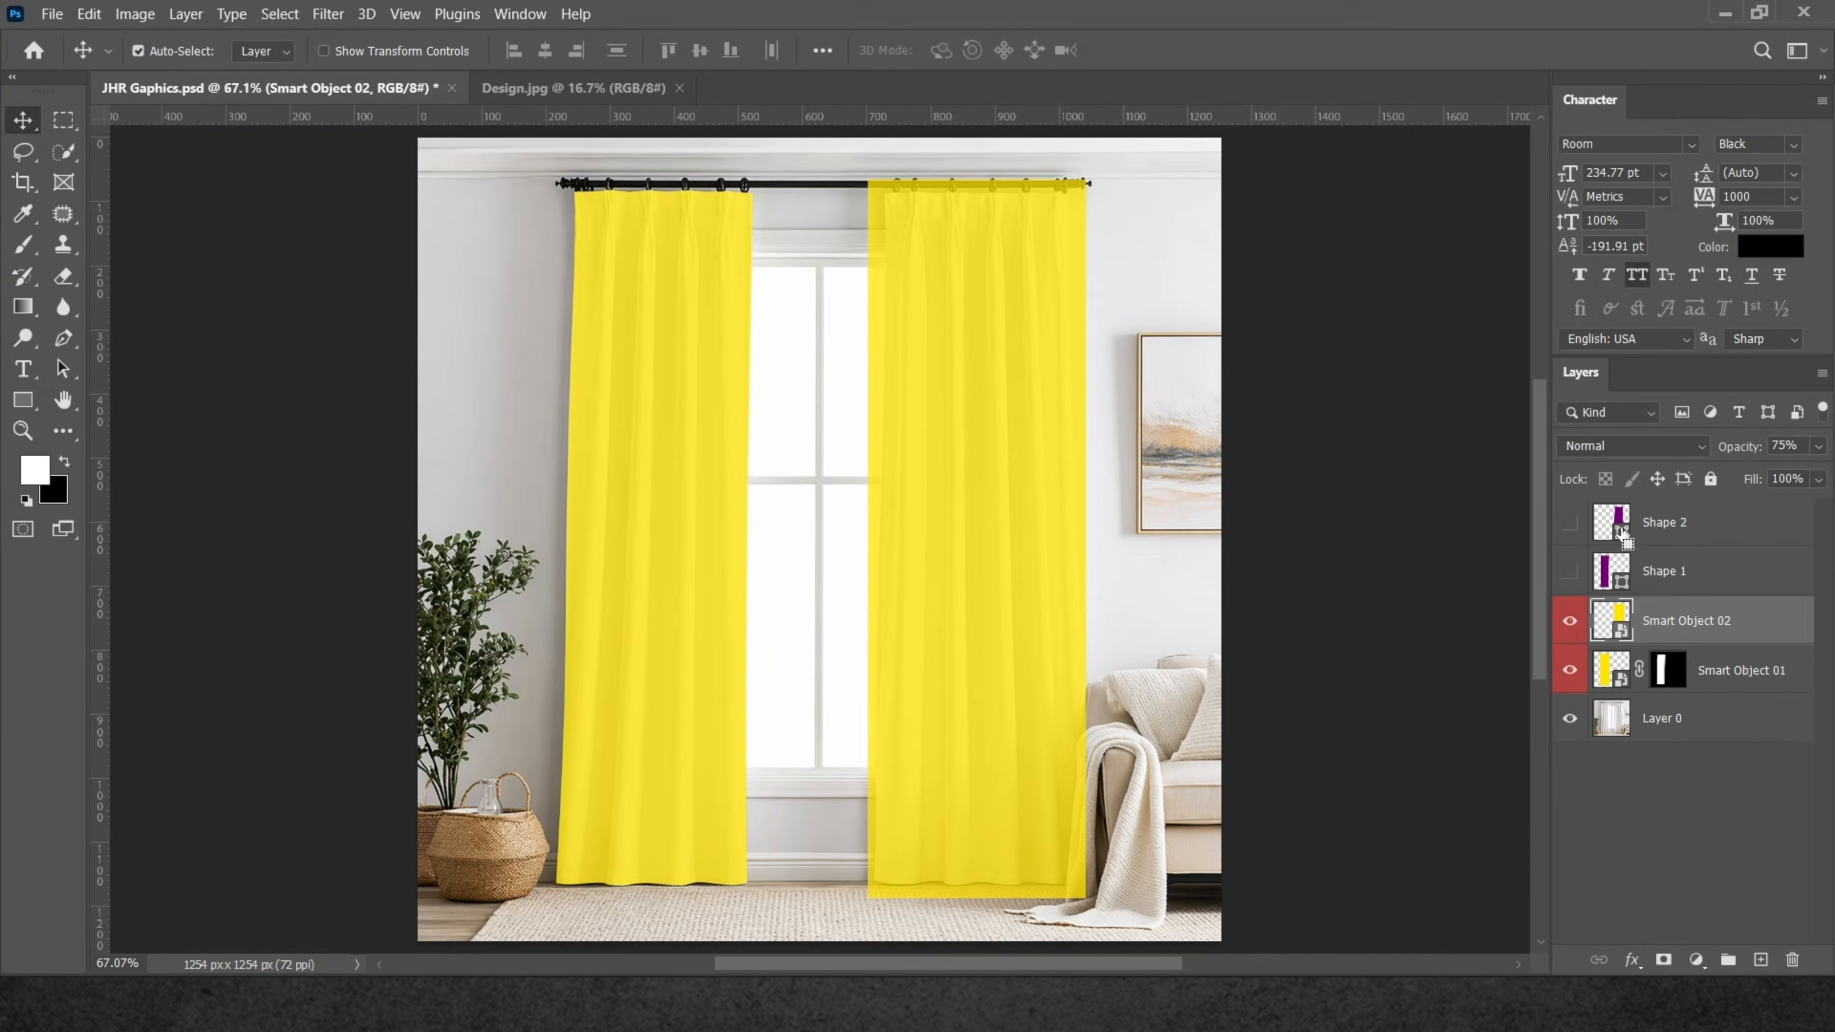
ctrl+click(1629, 562)
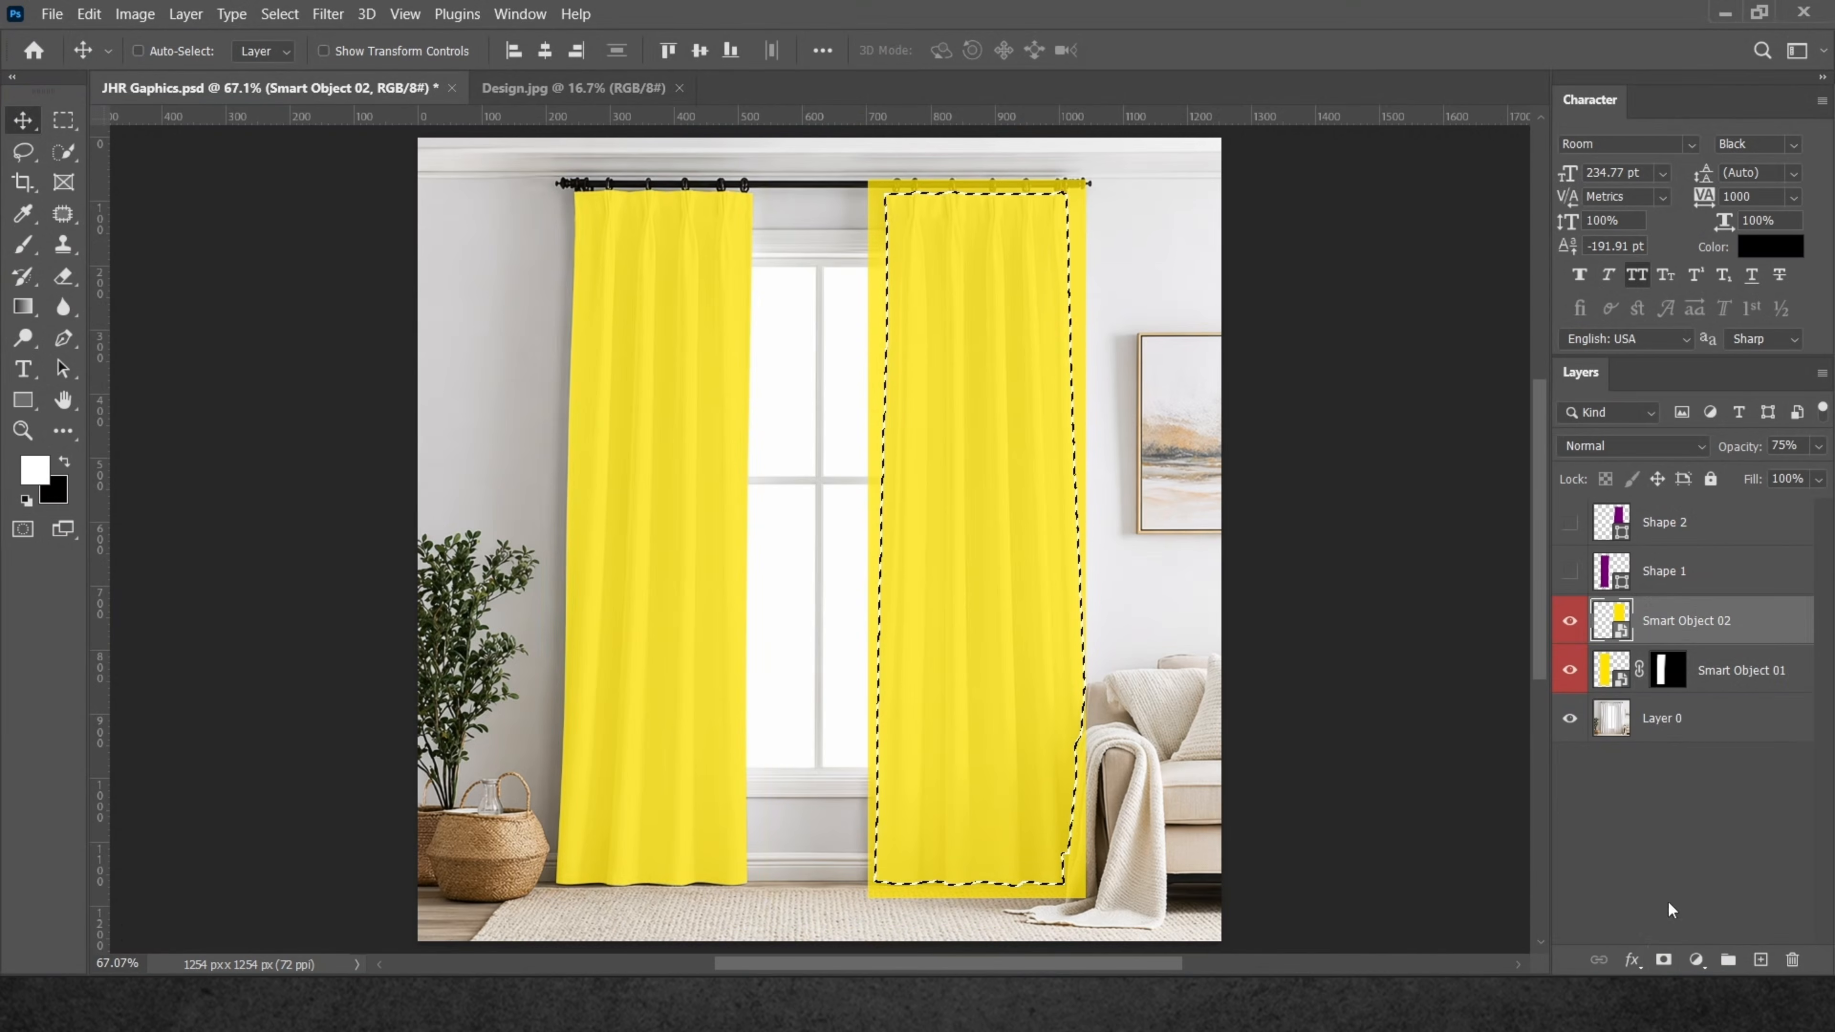
click(1666, 959)
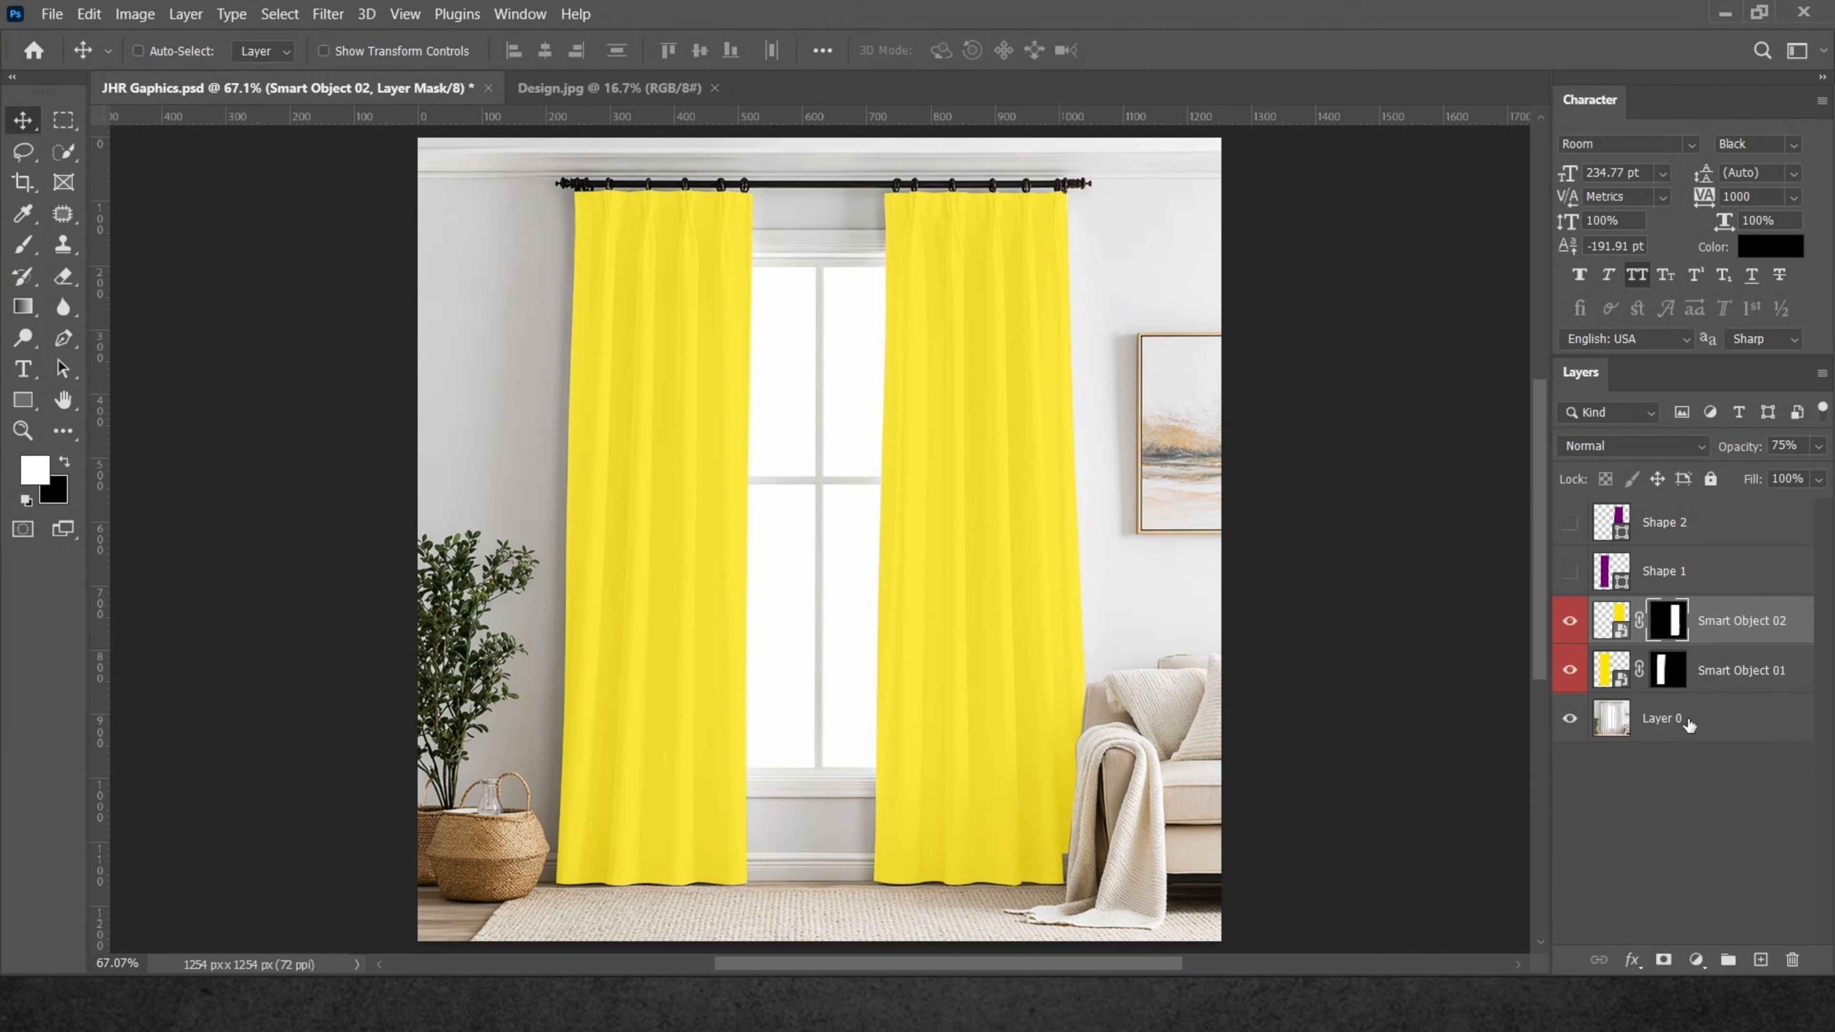
Set the opacity of both Smart Object 01 and Smart Object 02 to 100%.
click(1679, 676)
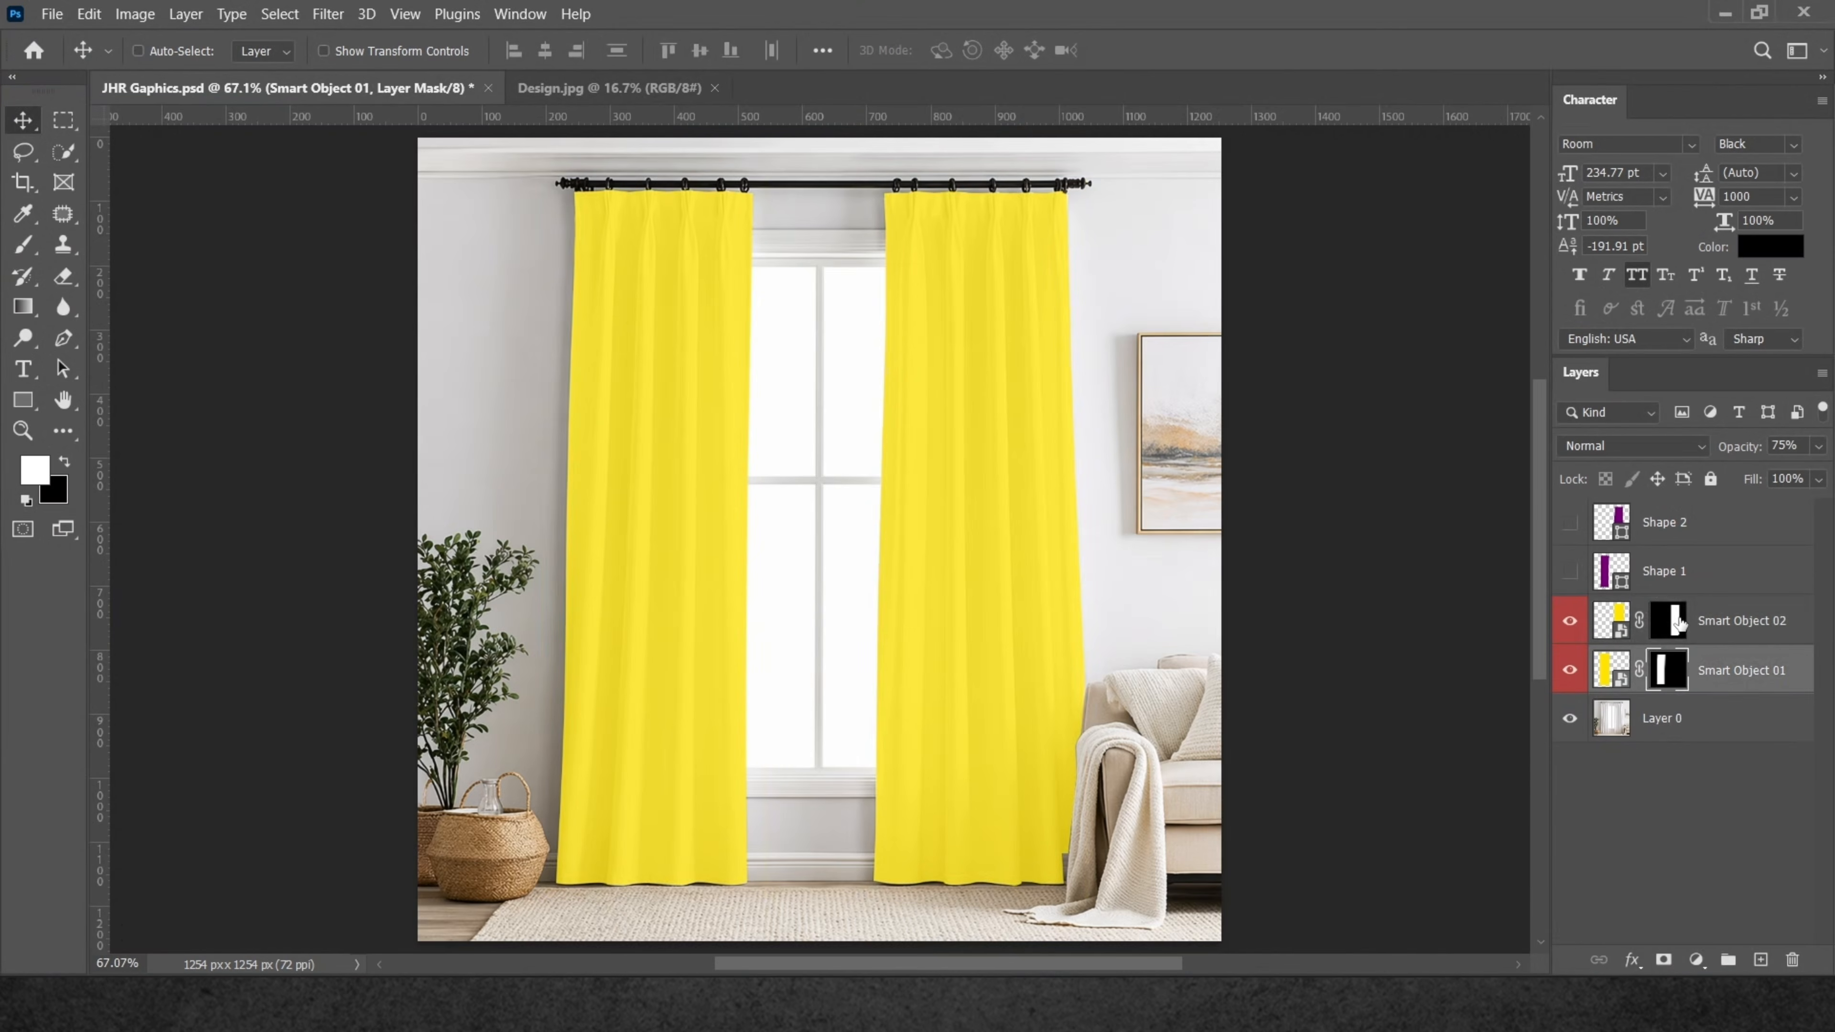
shift+click(1706, 622)
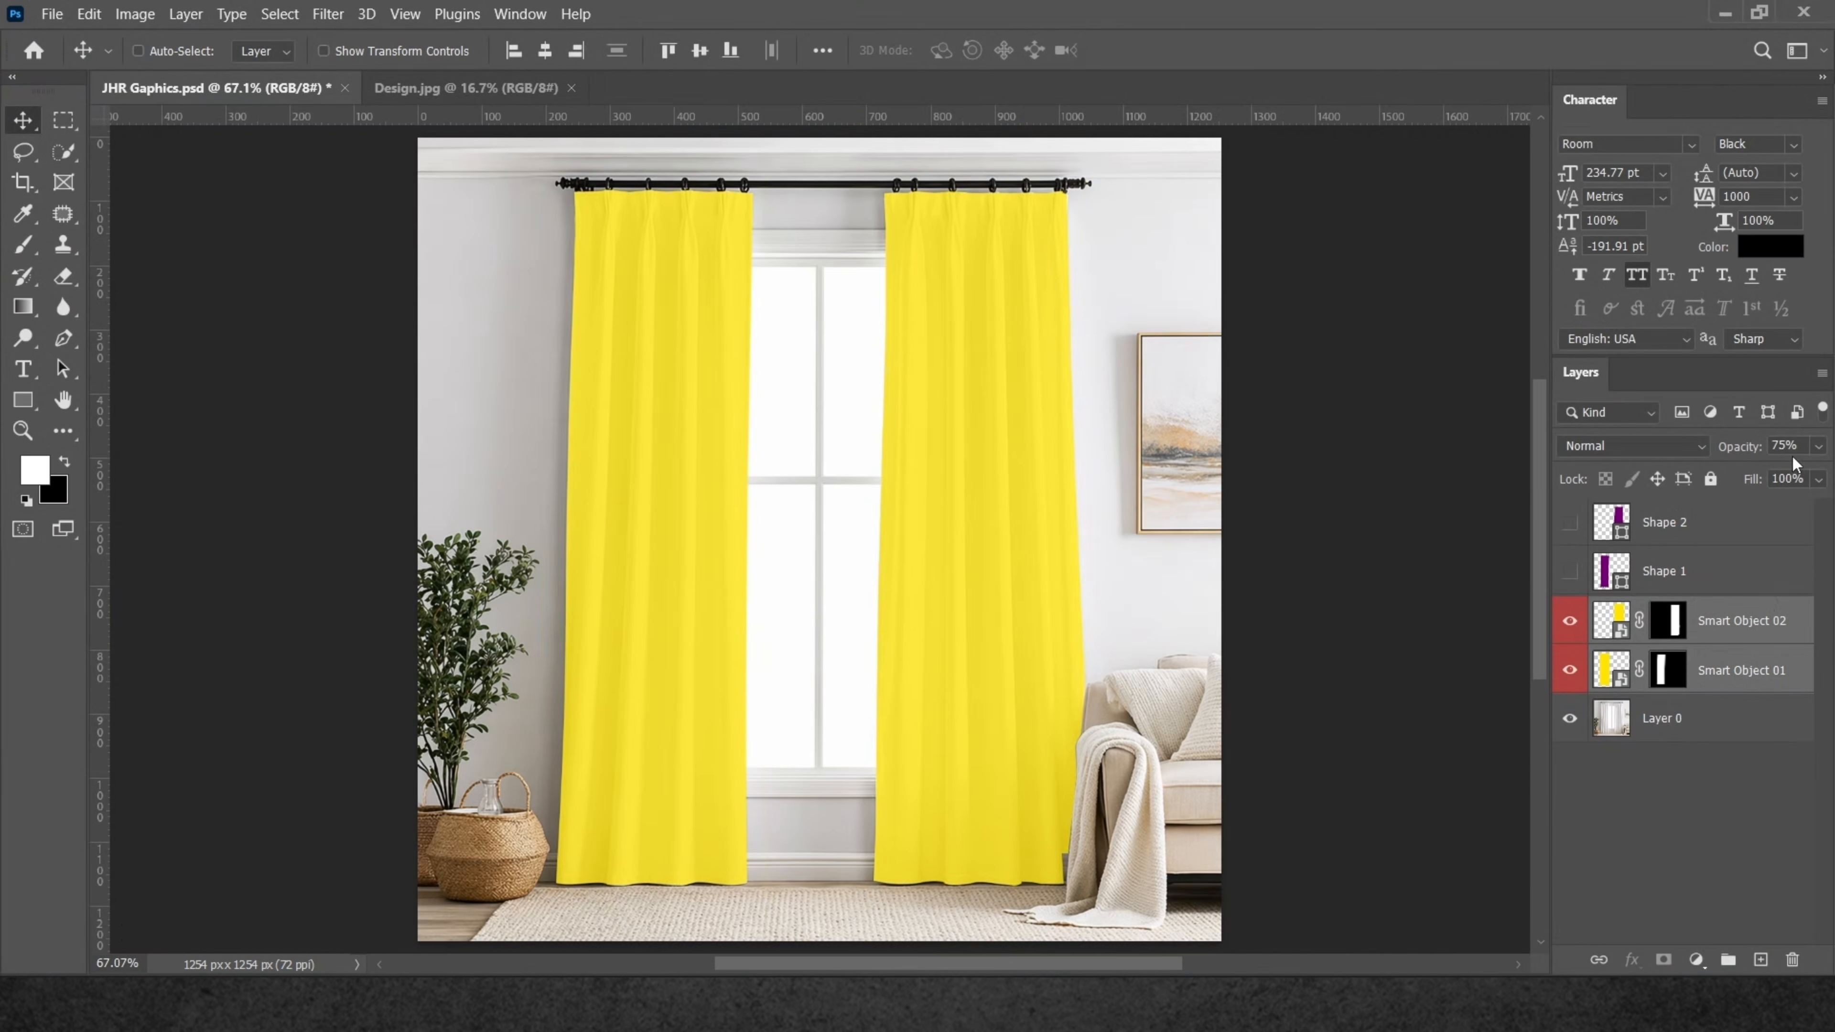
drag(1749, 453, 1822, 460)
click(1741, 640)
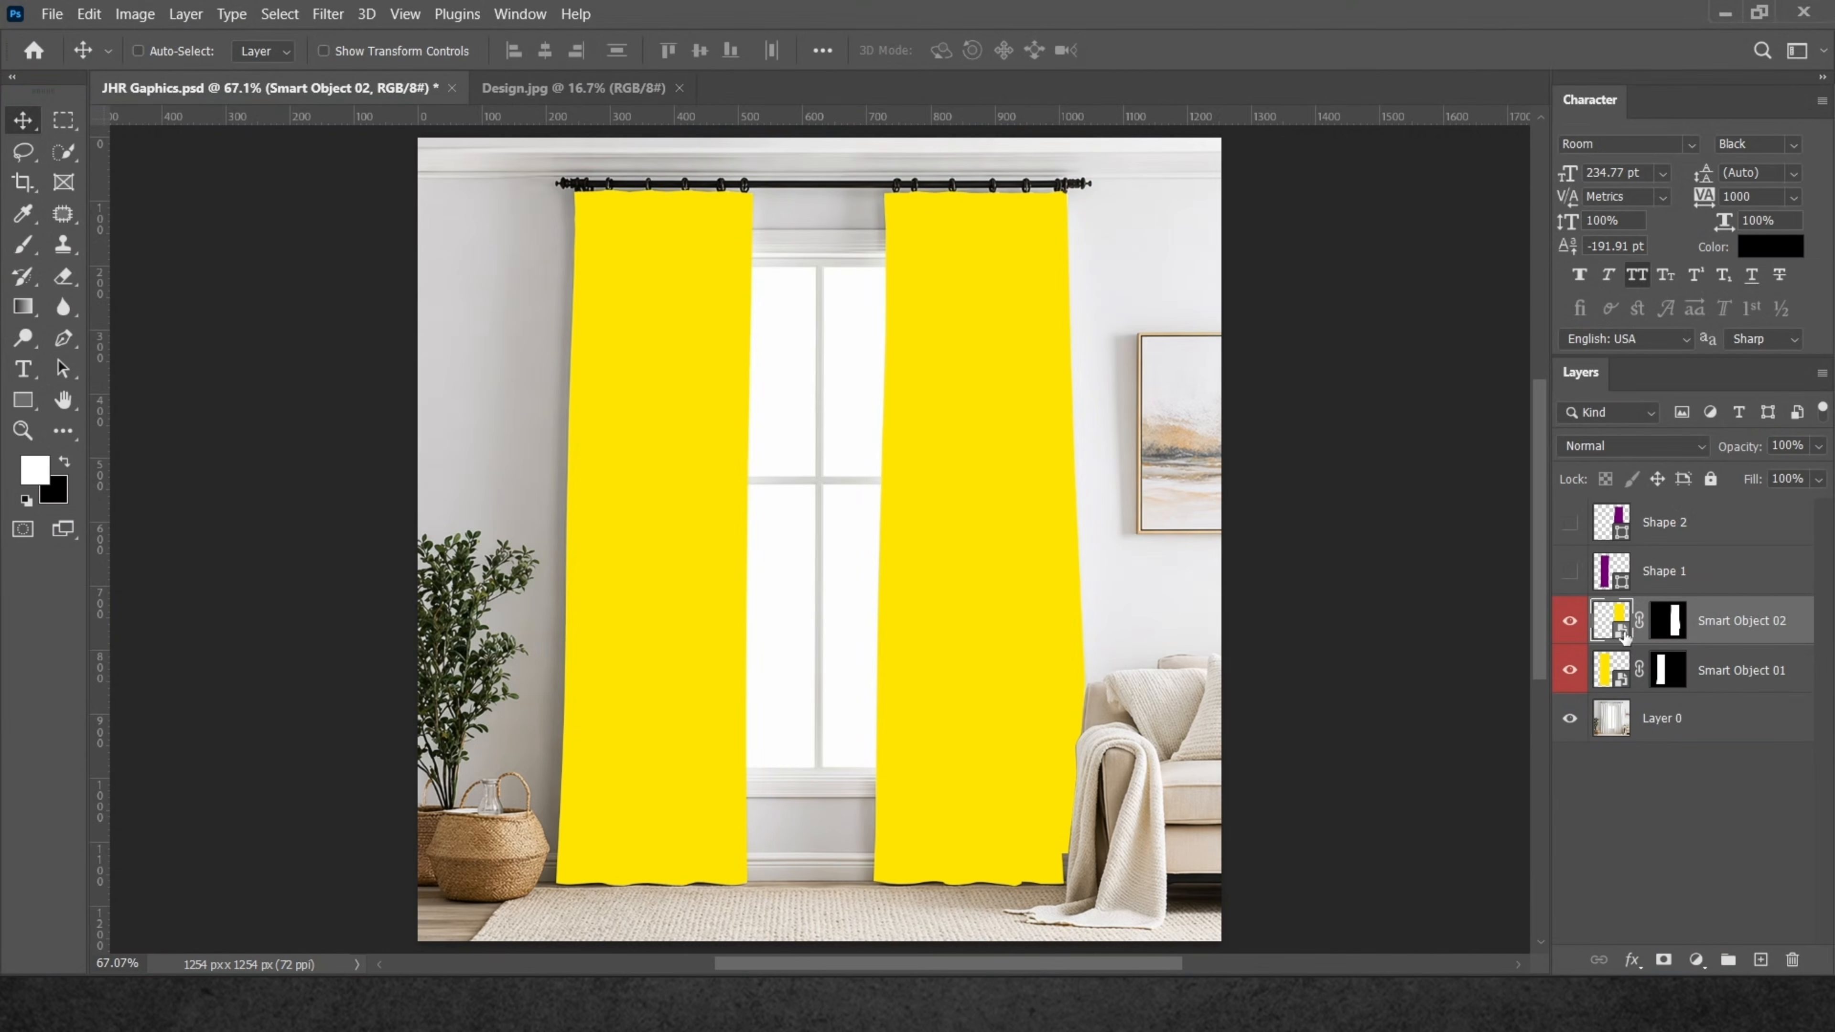
click(1693, 668)
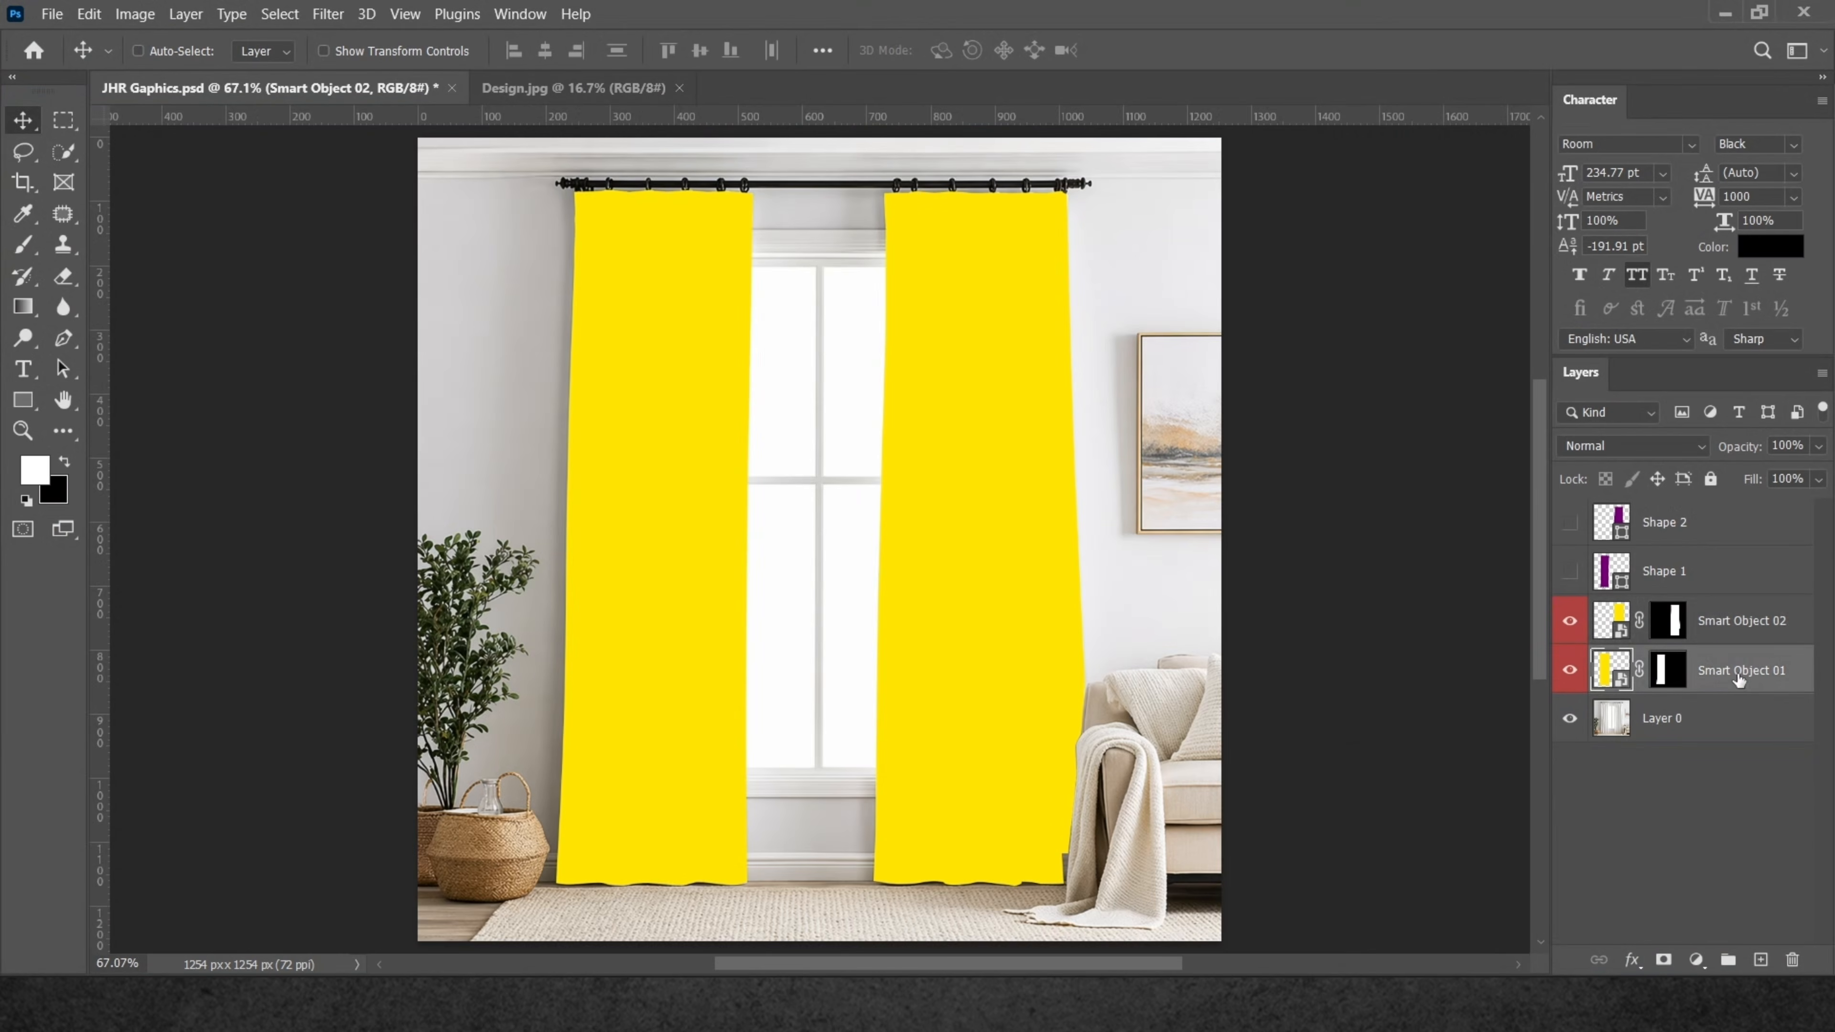
shift+click(1742, 623)
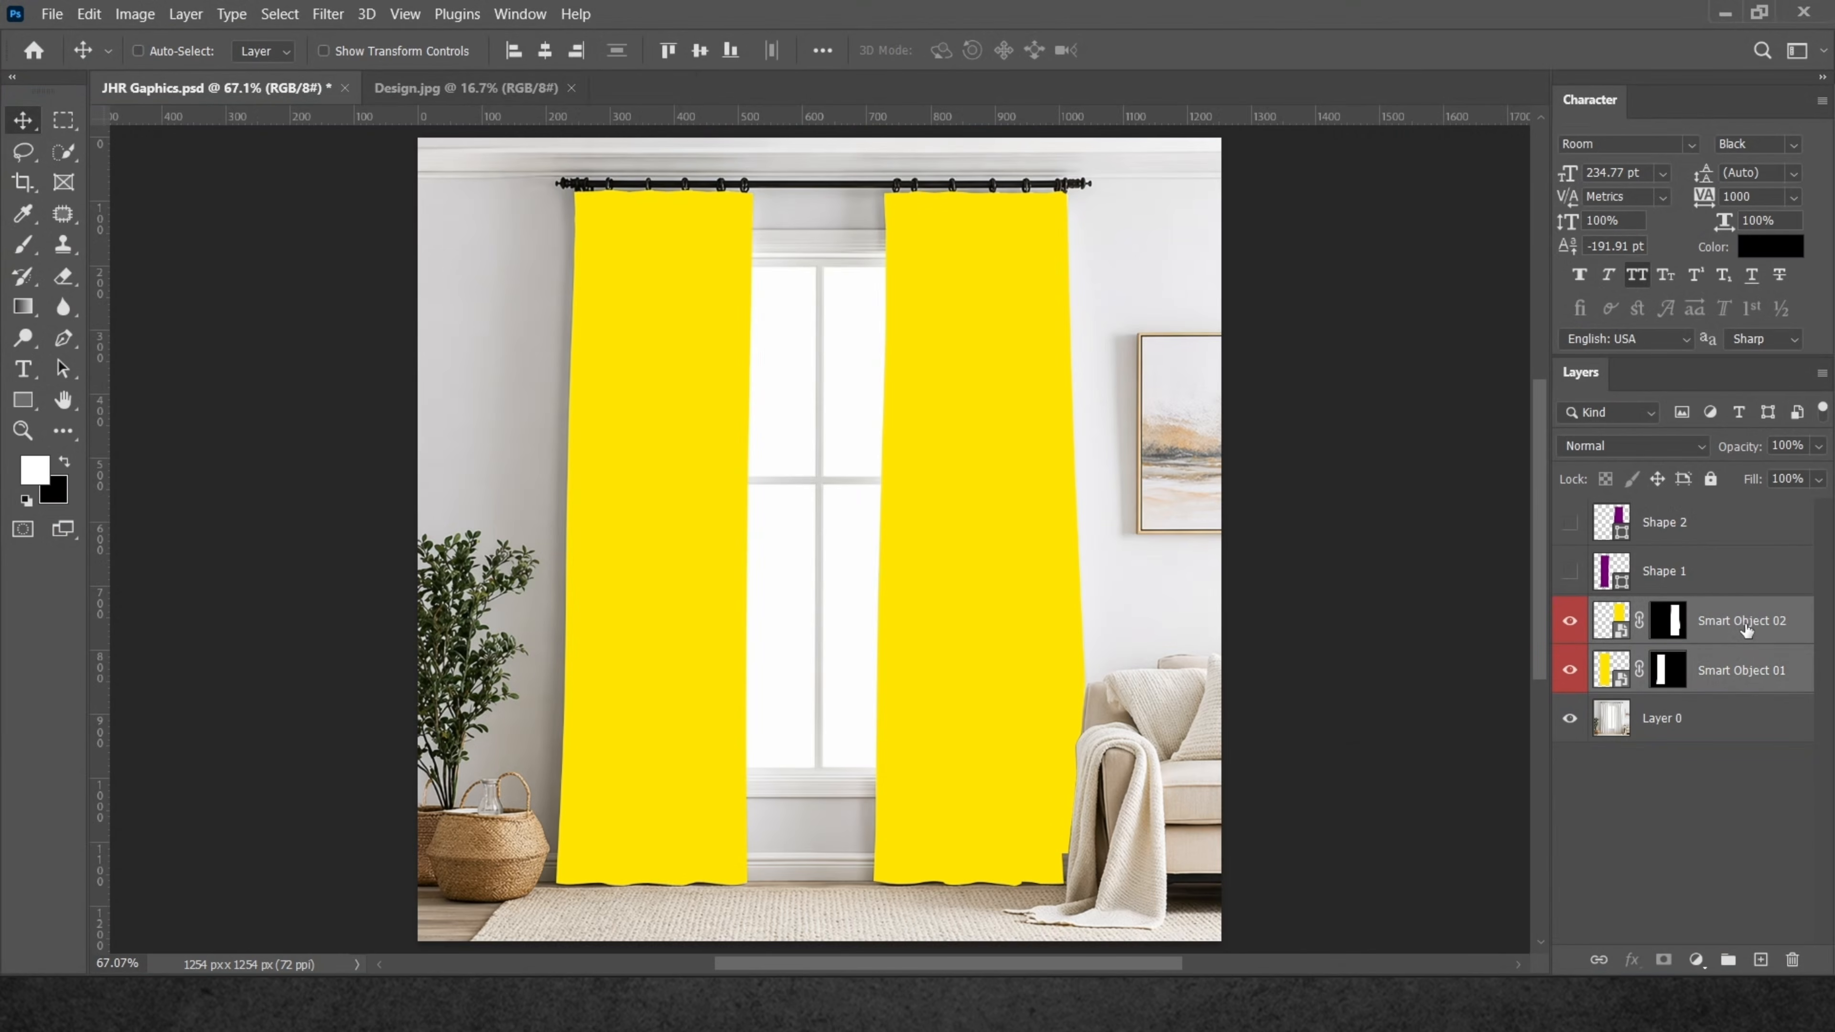
Open the contents of Smart Object 01 and bring the floral pattern from Design.jpg in above the yellow rectangle.
click(1722, 662)
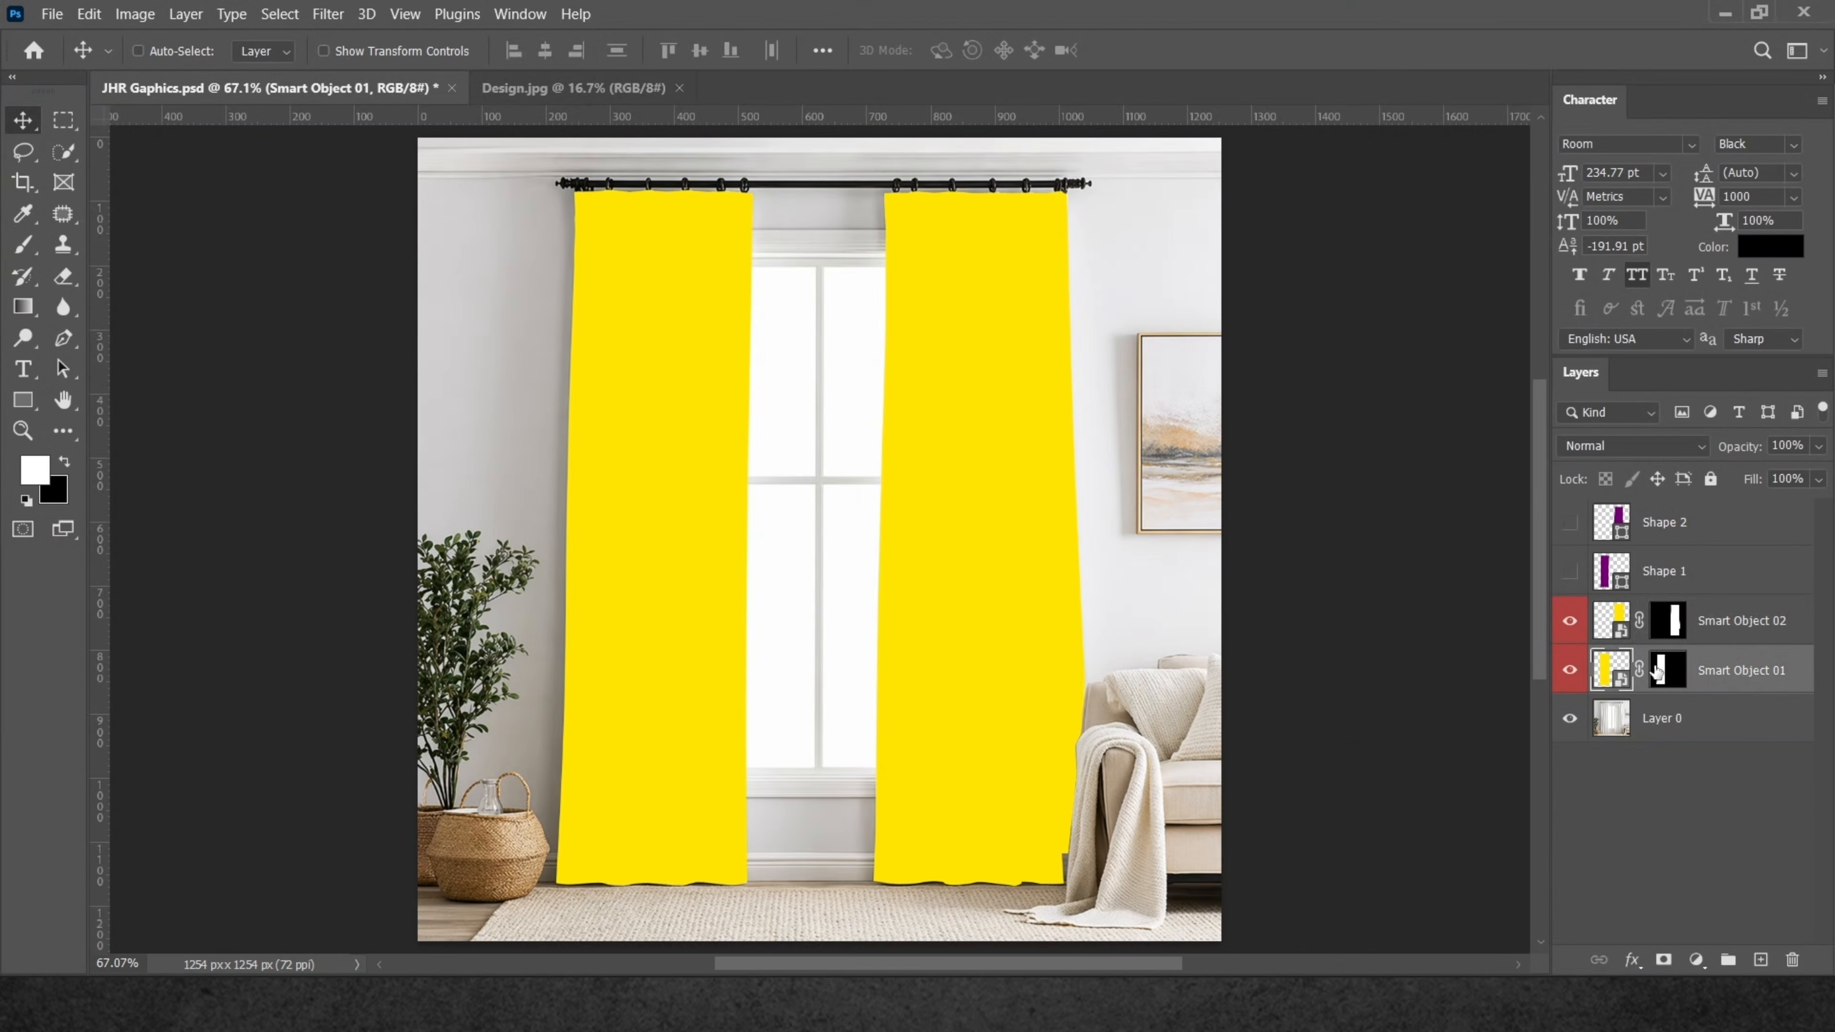
double_click(1621, 683)
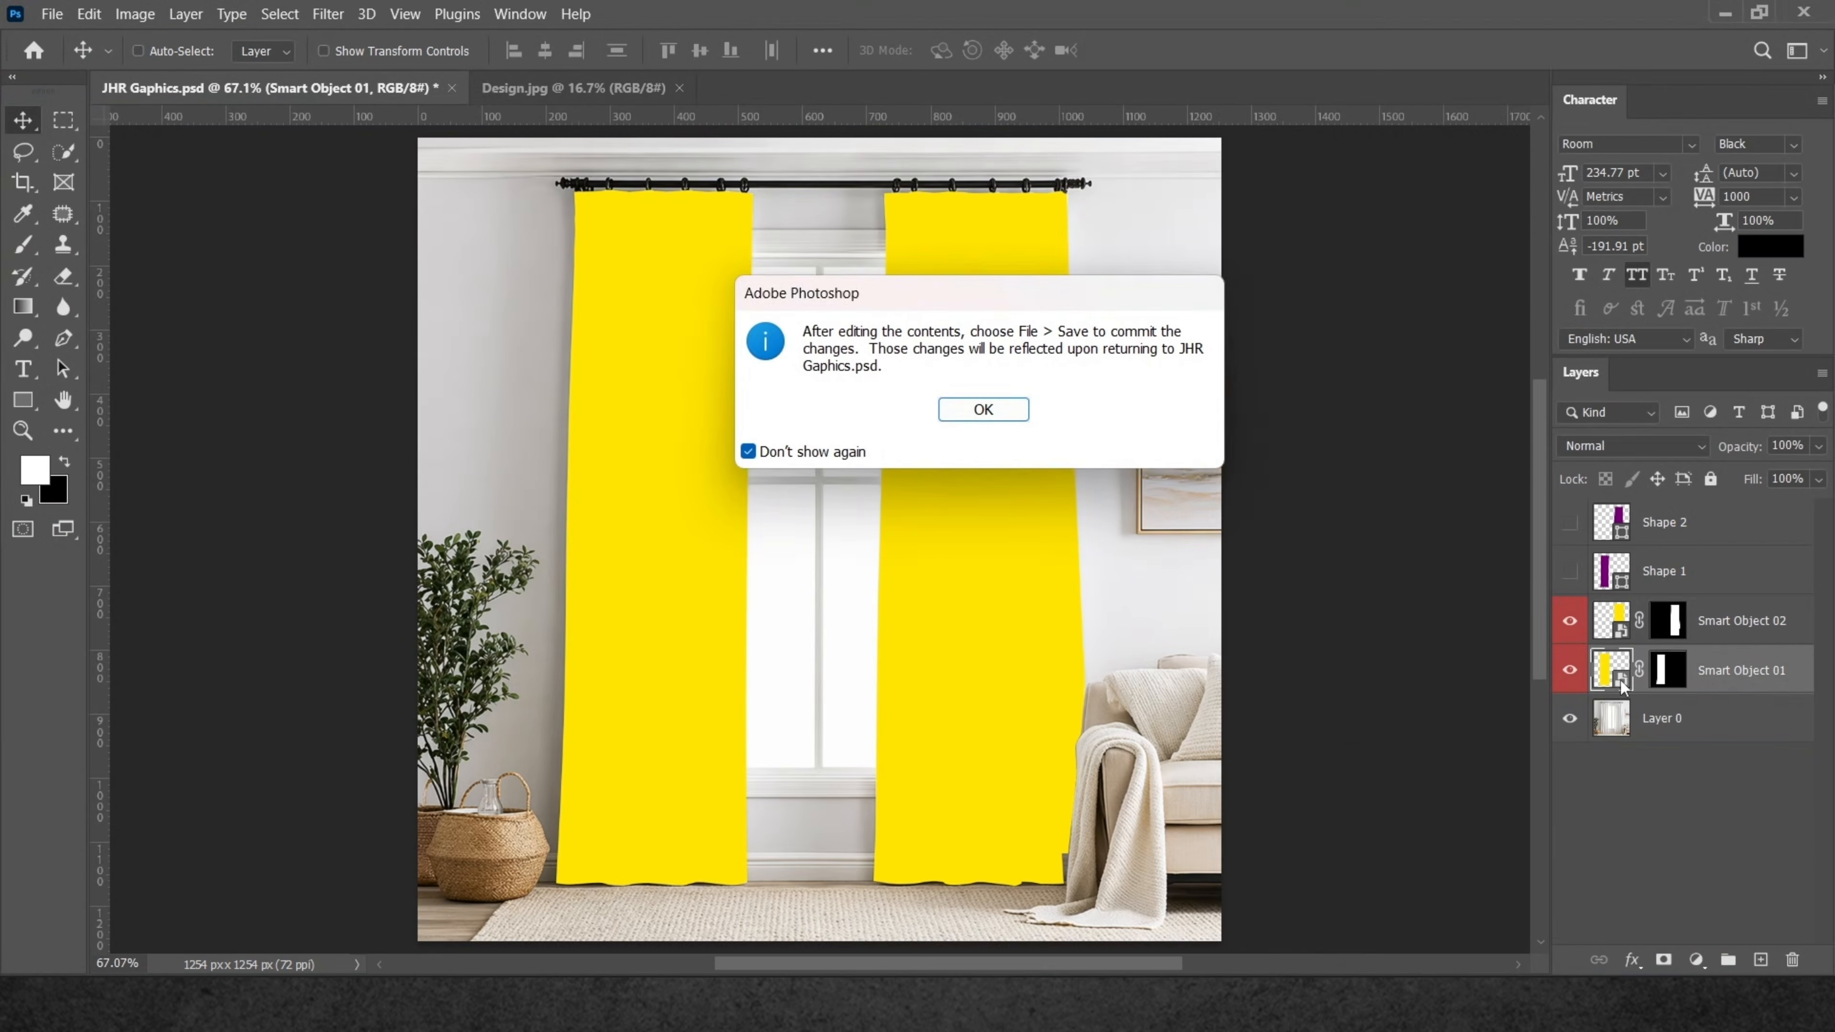
click(983, 409)
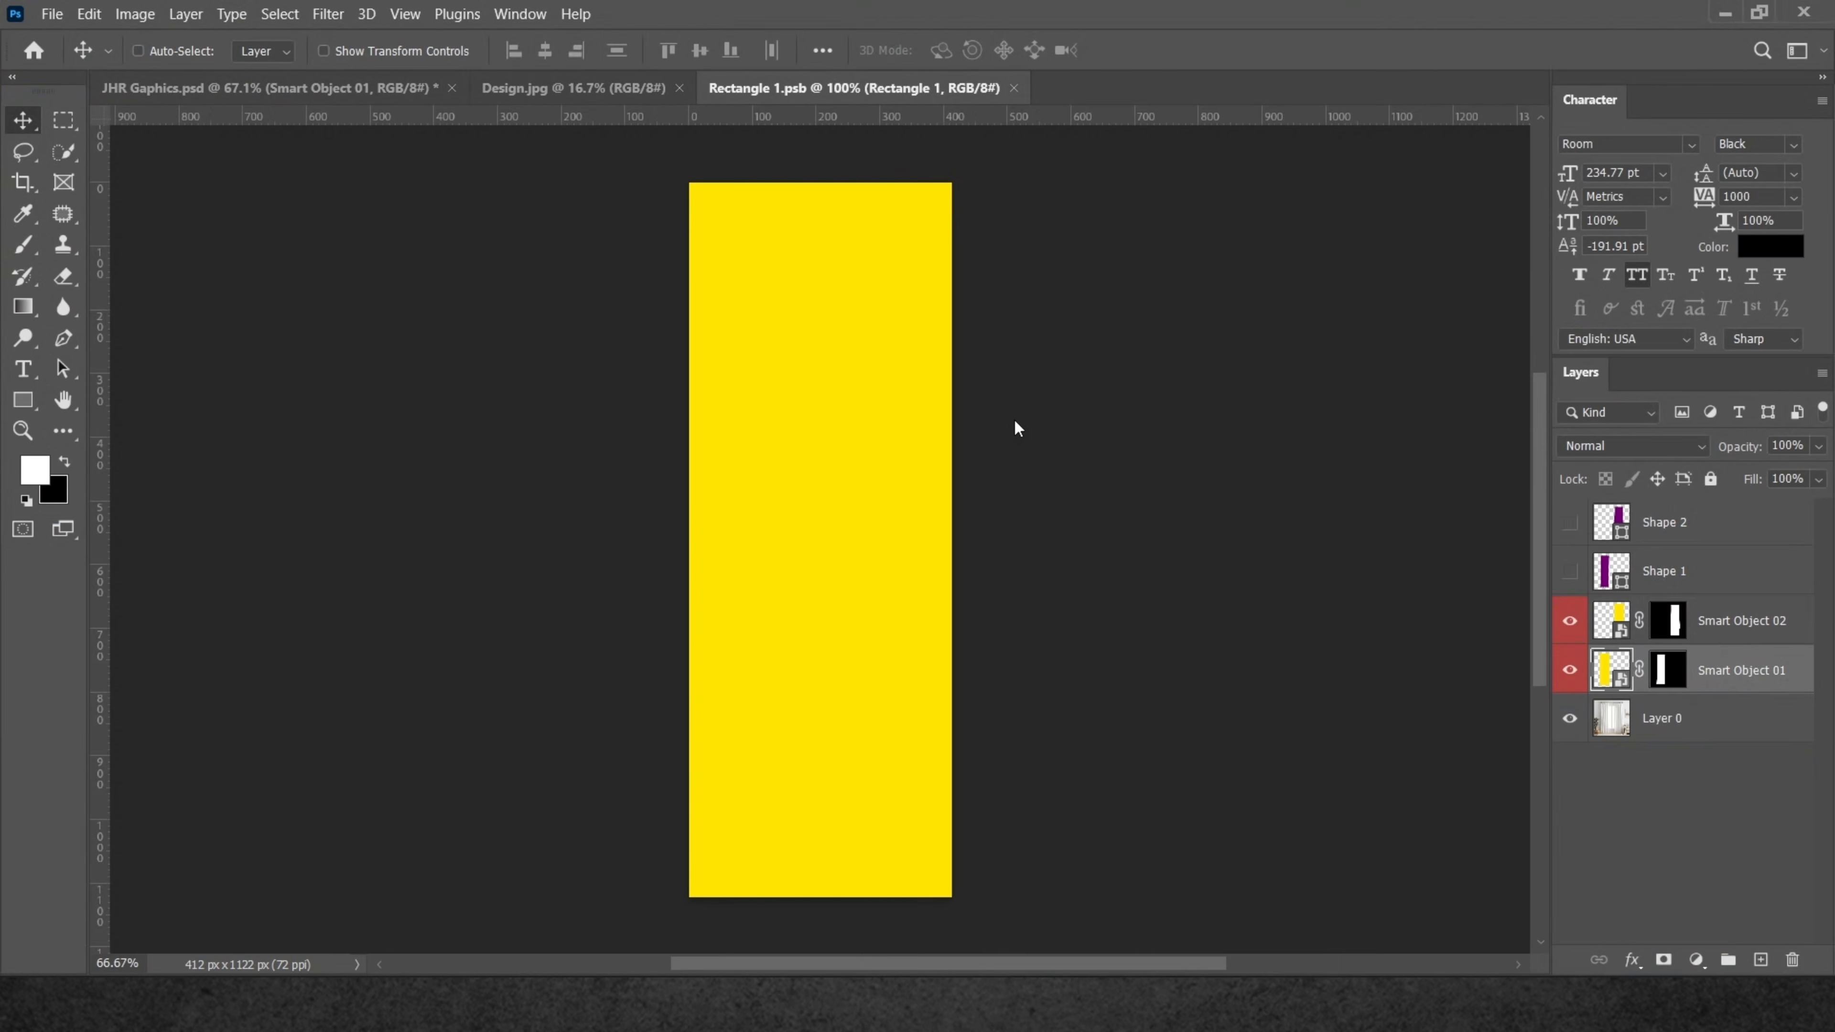
click(560, 86)
drag(781, 291, 853, 290)
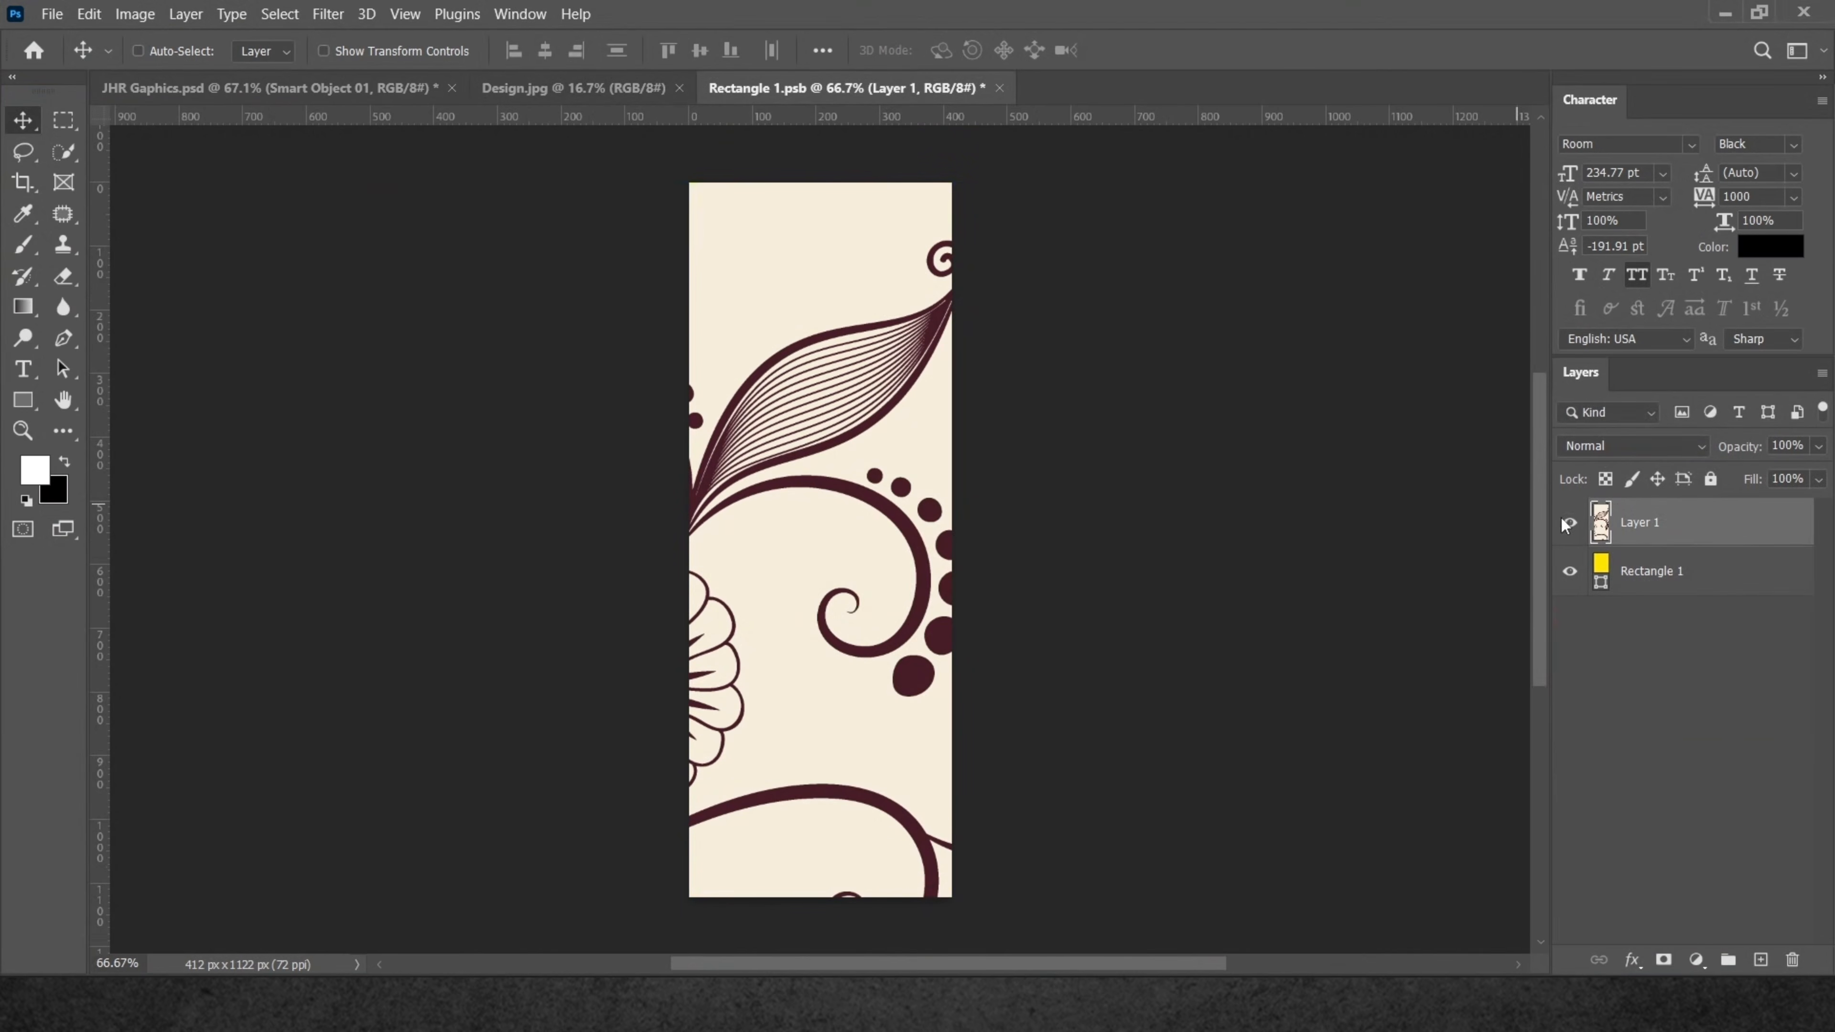
Scale the floral pattern layer to about 8.42% so it spans the canvas width, with its upper edge at the canvas's upper edge.
key(ctrl)
key(ctrl+minus)
key(ctrl+minus)
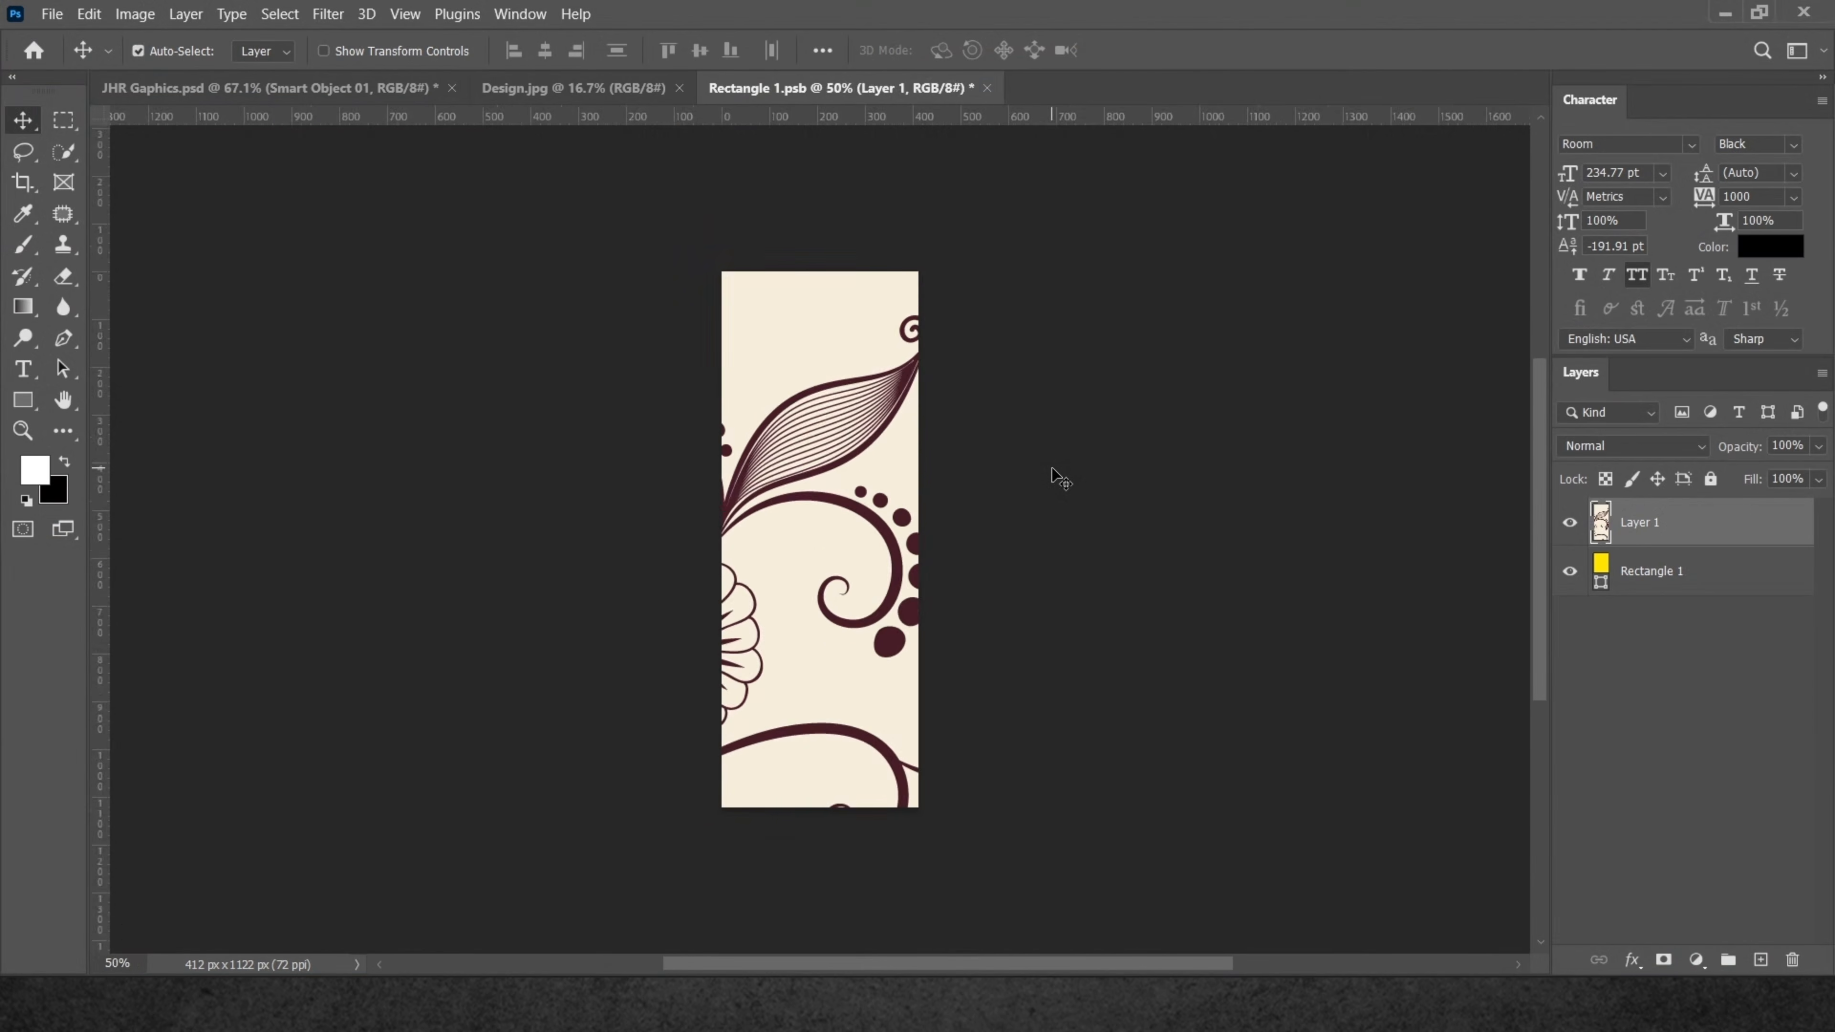
key(ctrl+t)
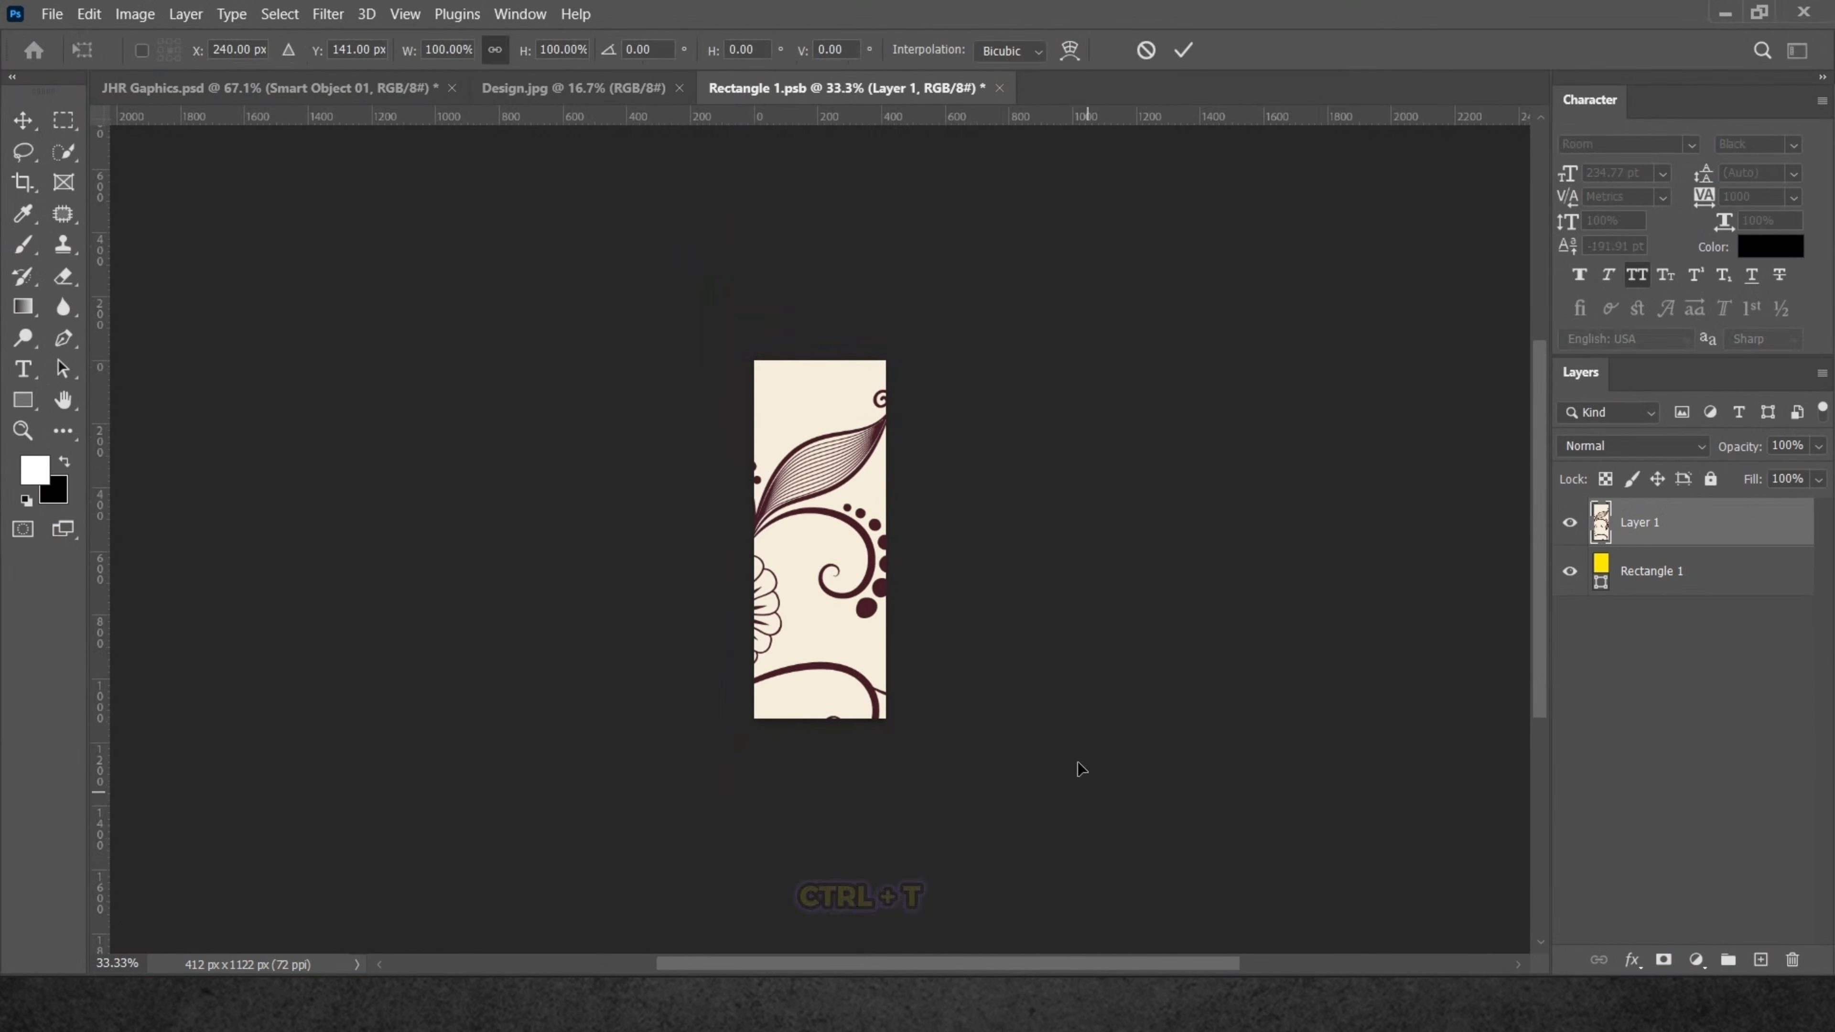
drag(1078, 795, 885, 343)
drag(1410, 740, 869, 468)
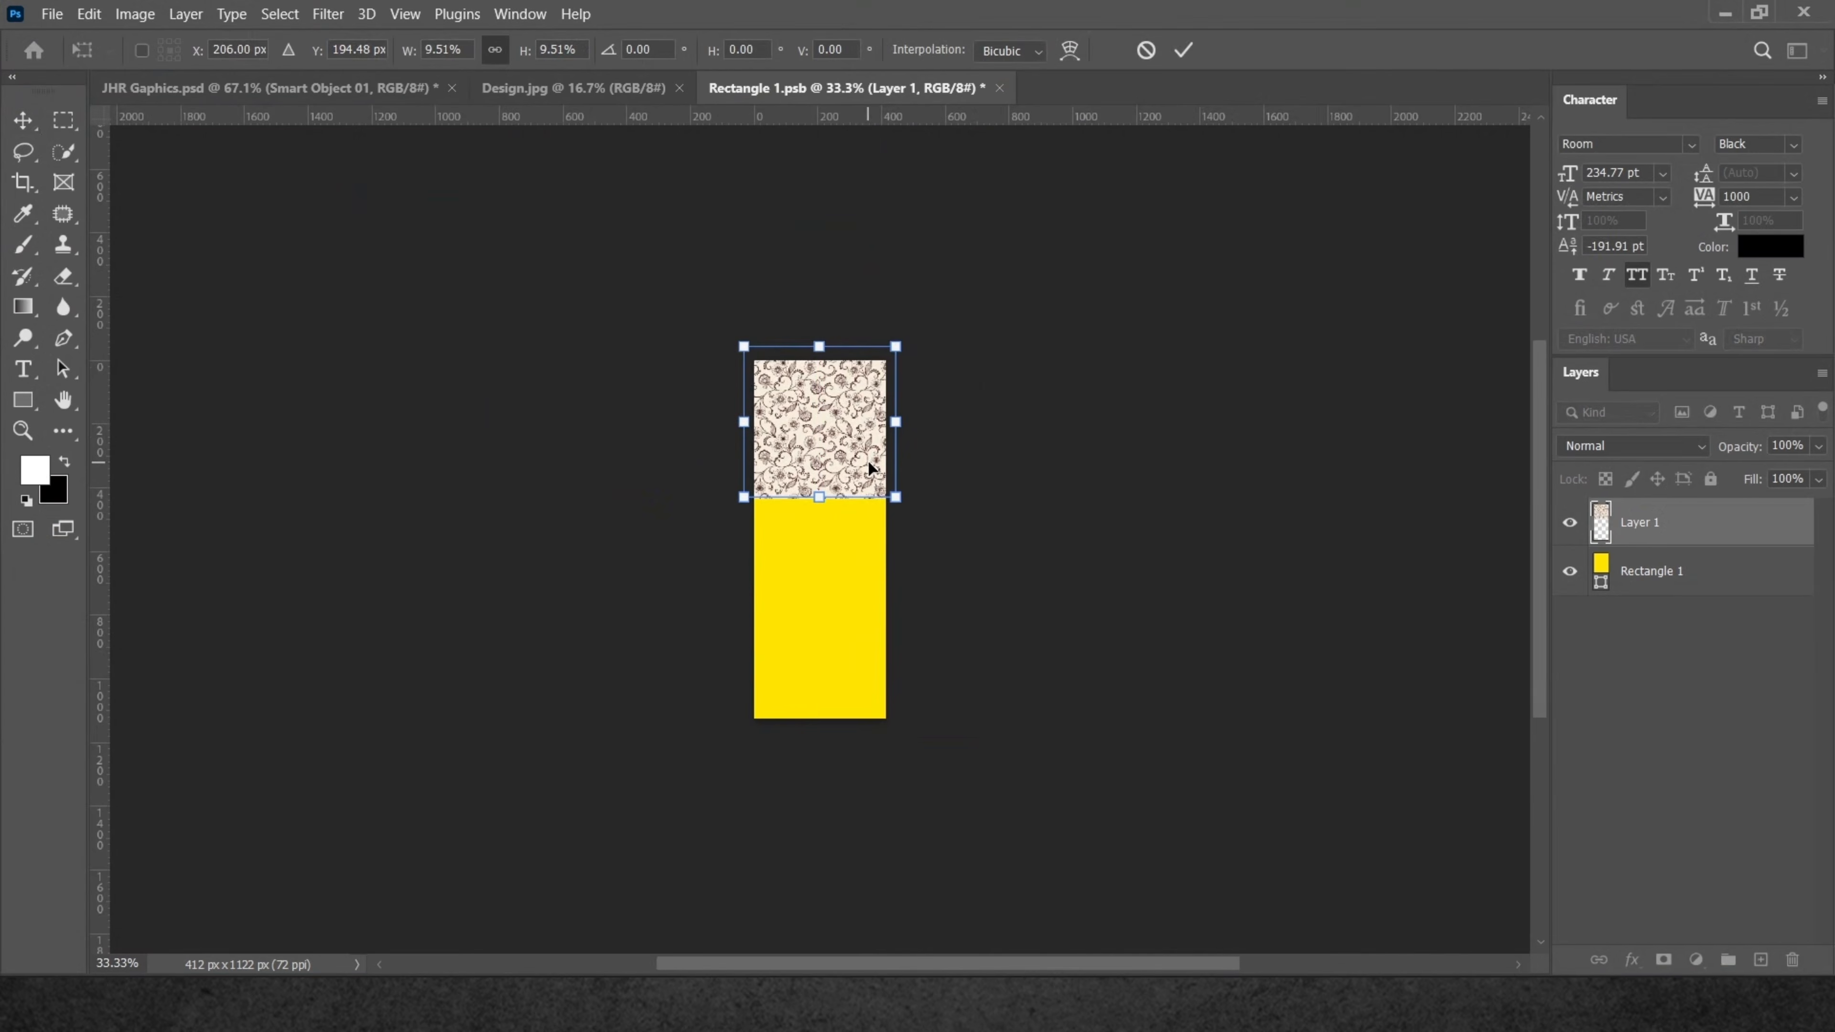
key(ctrl+plus)
key(ctrl+plus)
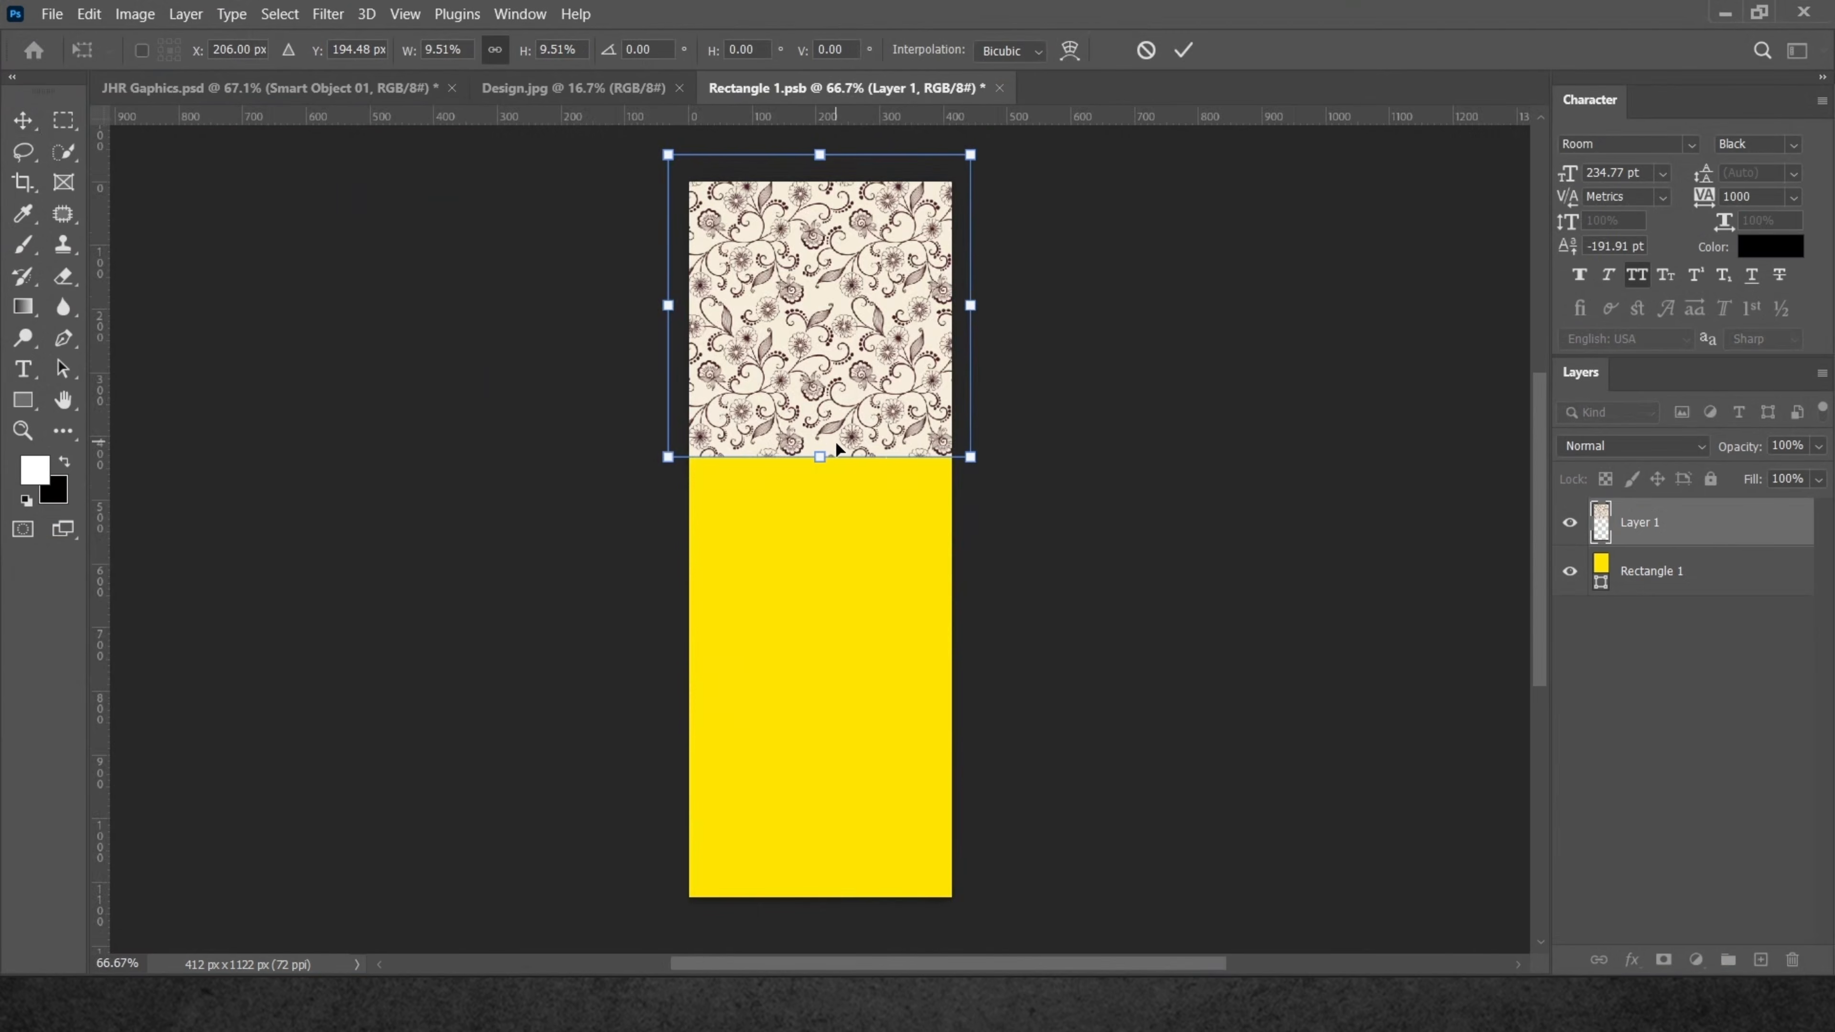
drag(848, 468, 850, 496)
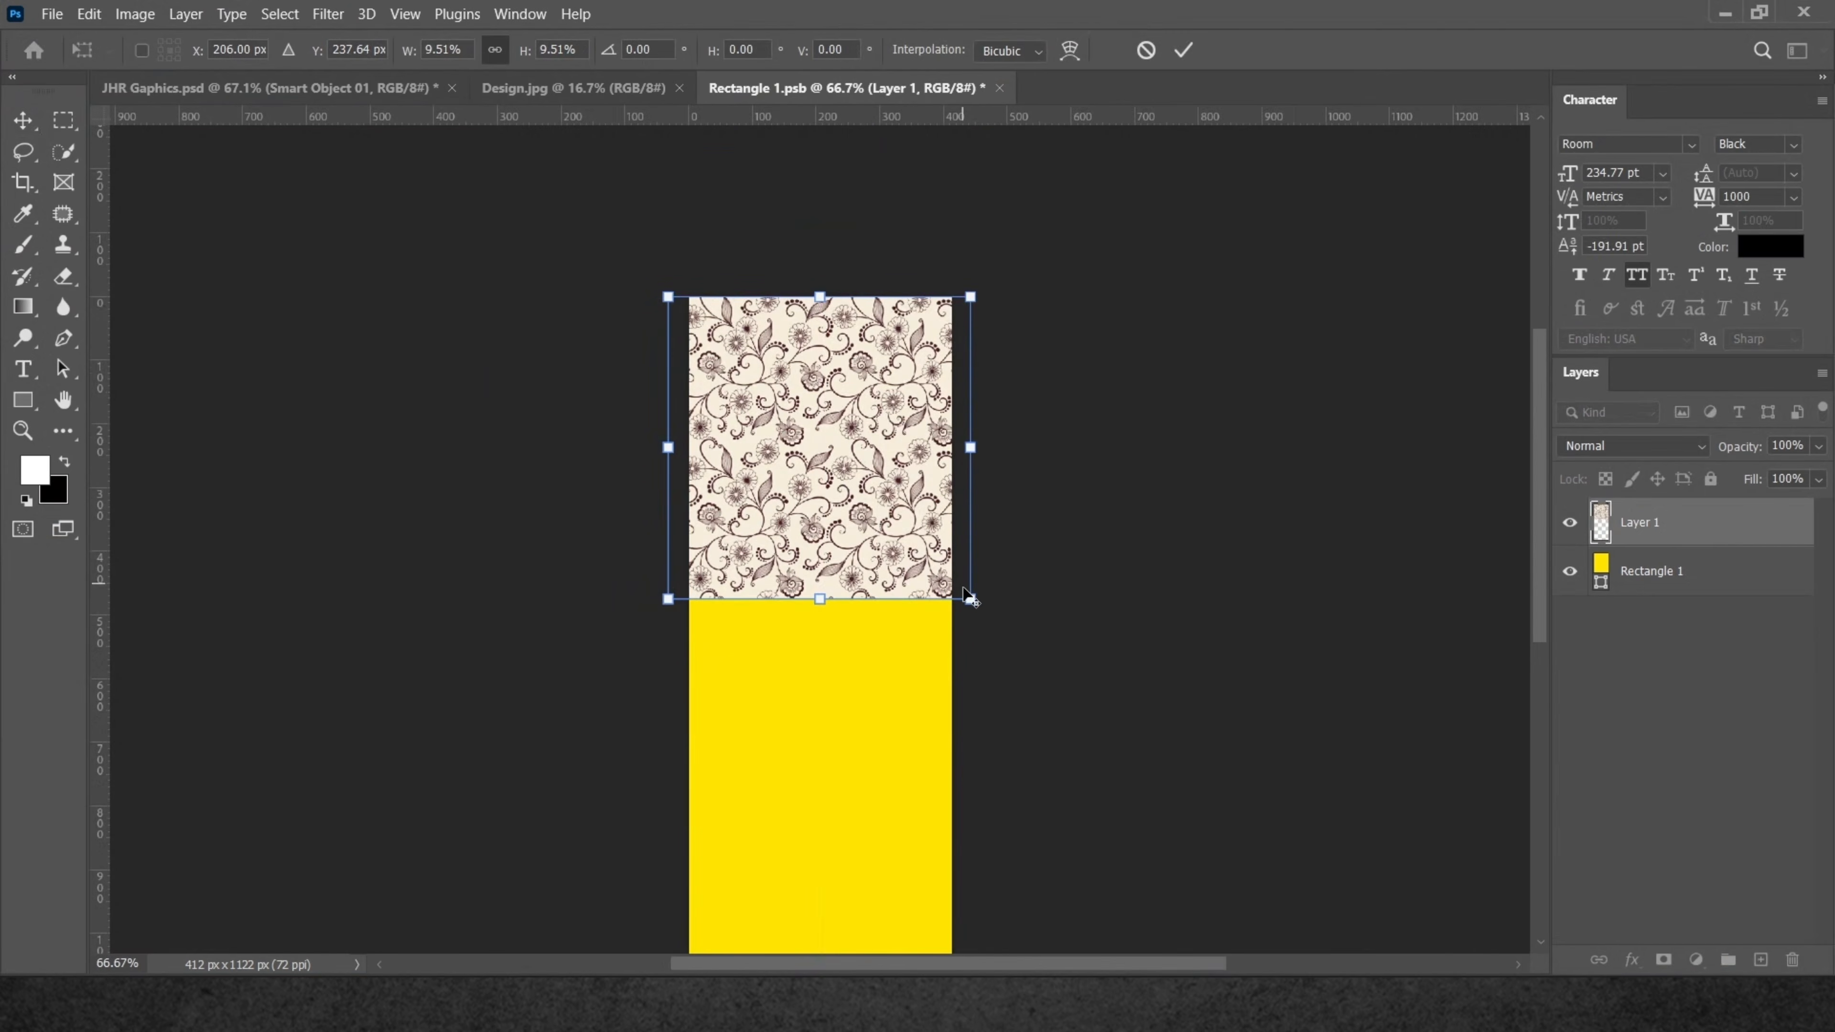
drag(967, 601, 899, 519)
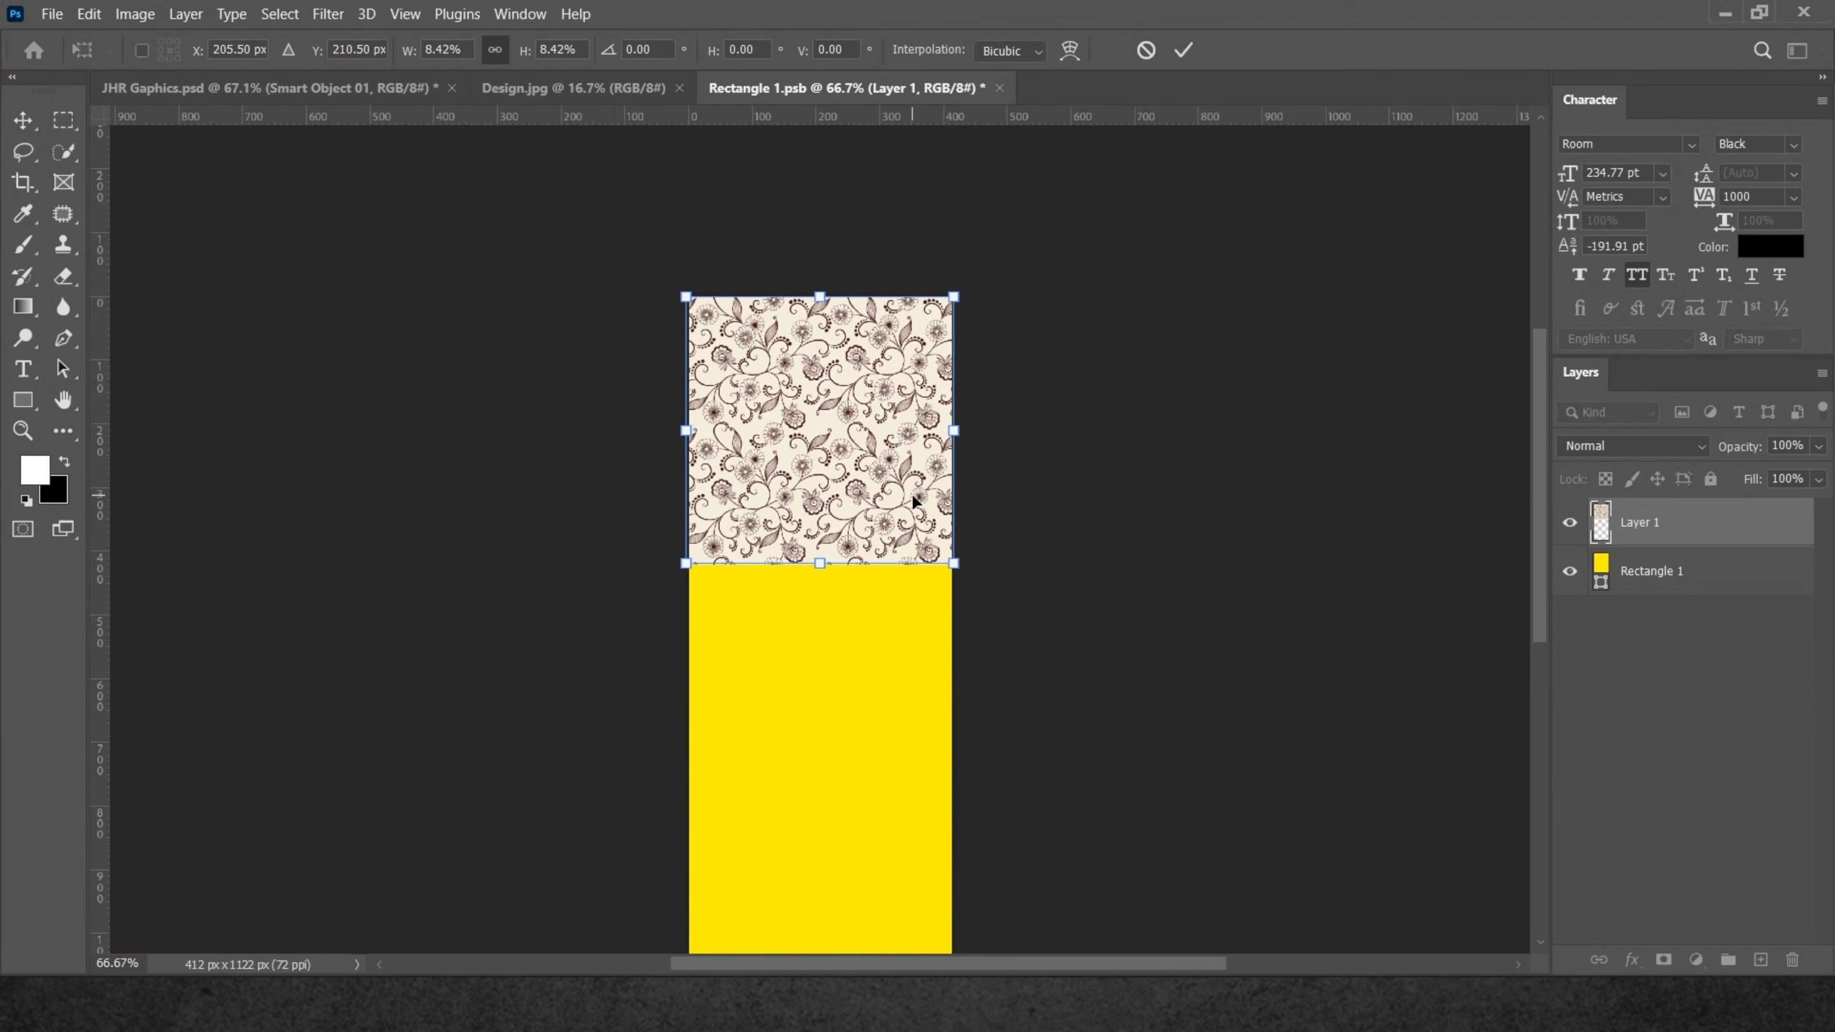
key(Return)
Duplicate the scaled pattern twice straight down the canvas so the tiles cover the remaining yellow rectangle.
scroll(885, 503, down, 5)
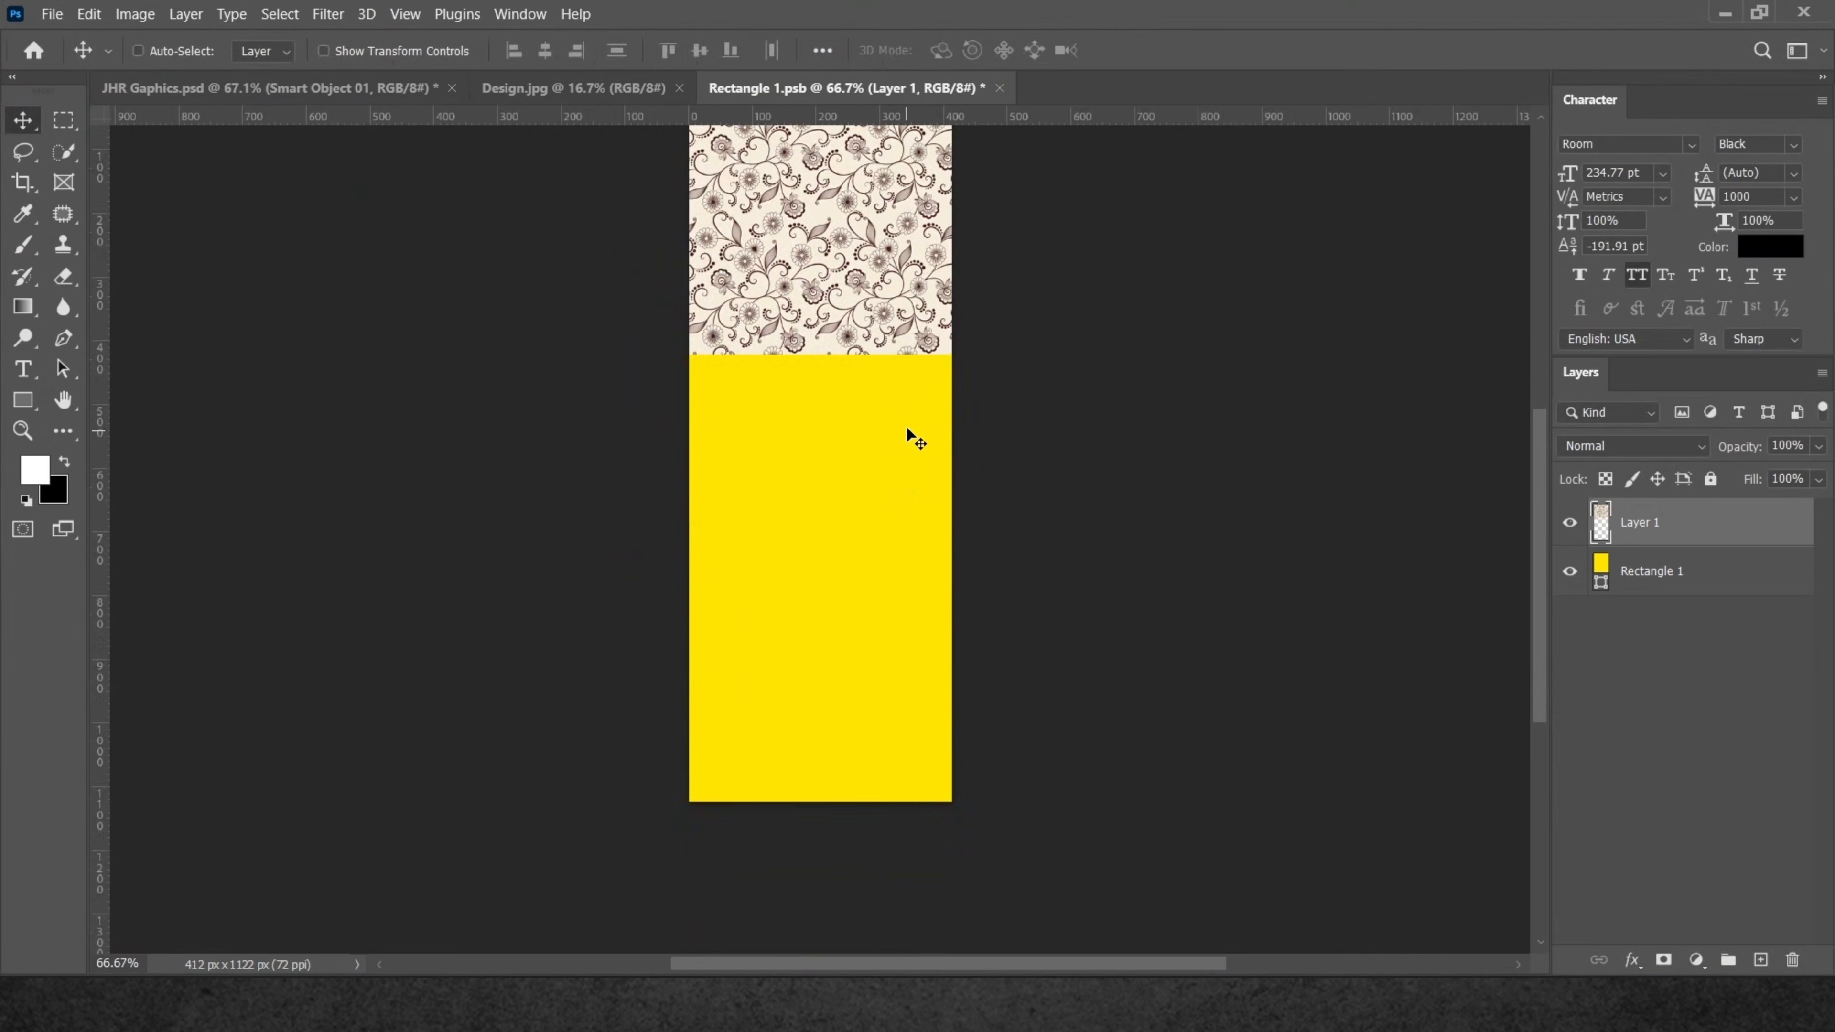
drag(859, 287, 822, 568)
scroll(845, 520, down, 6)
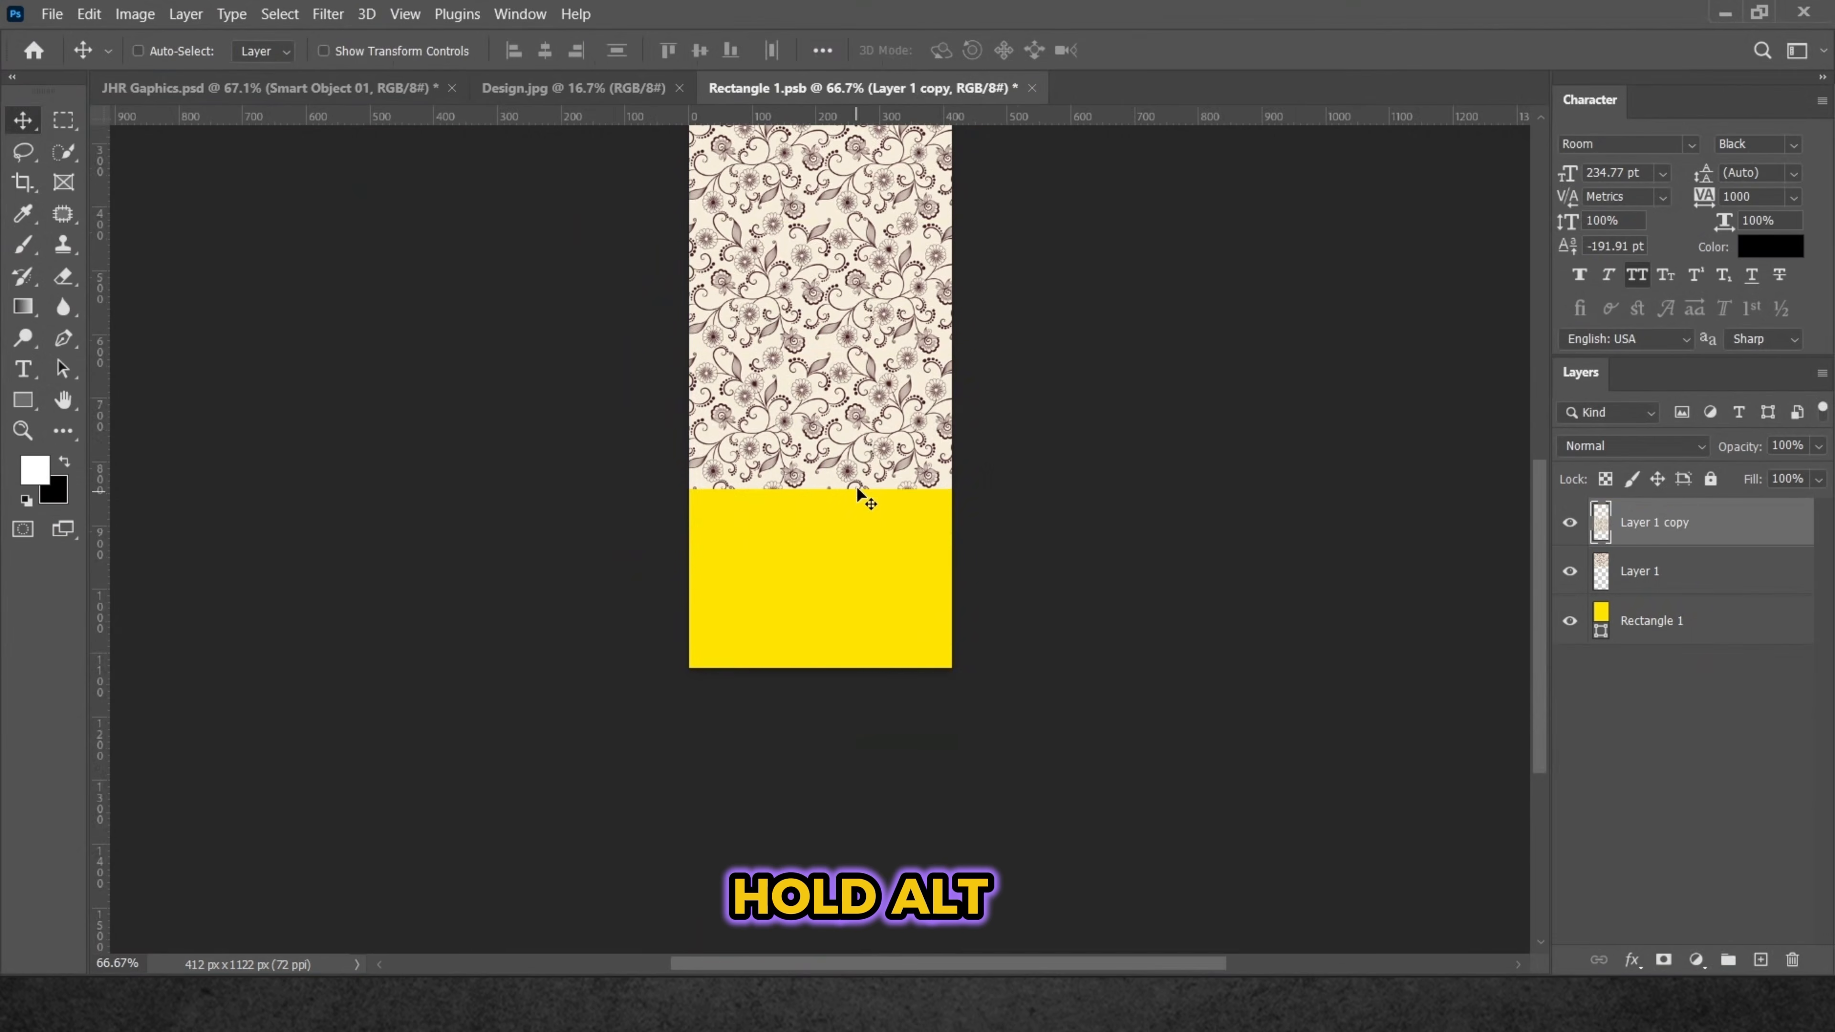
drag(873, 369, 874, 586)
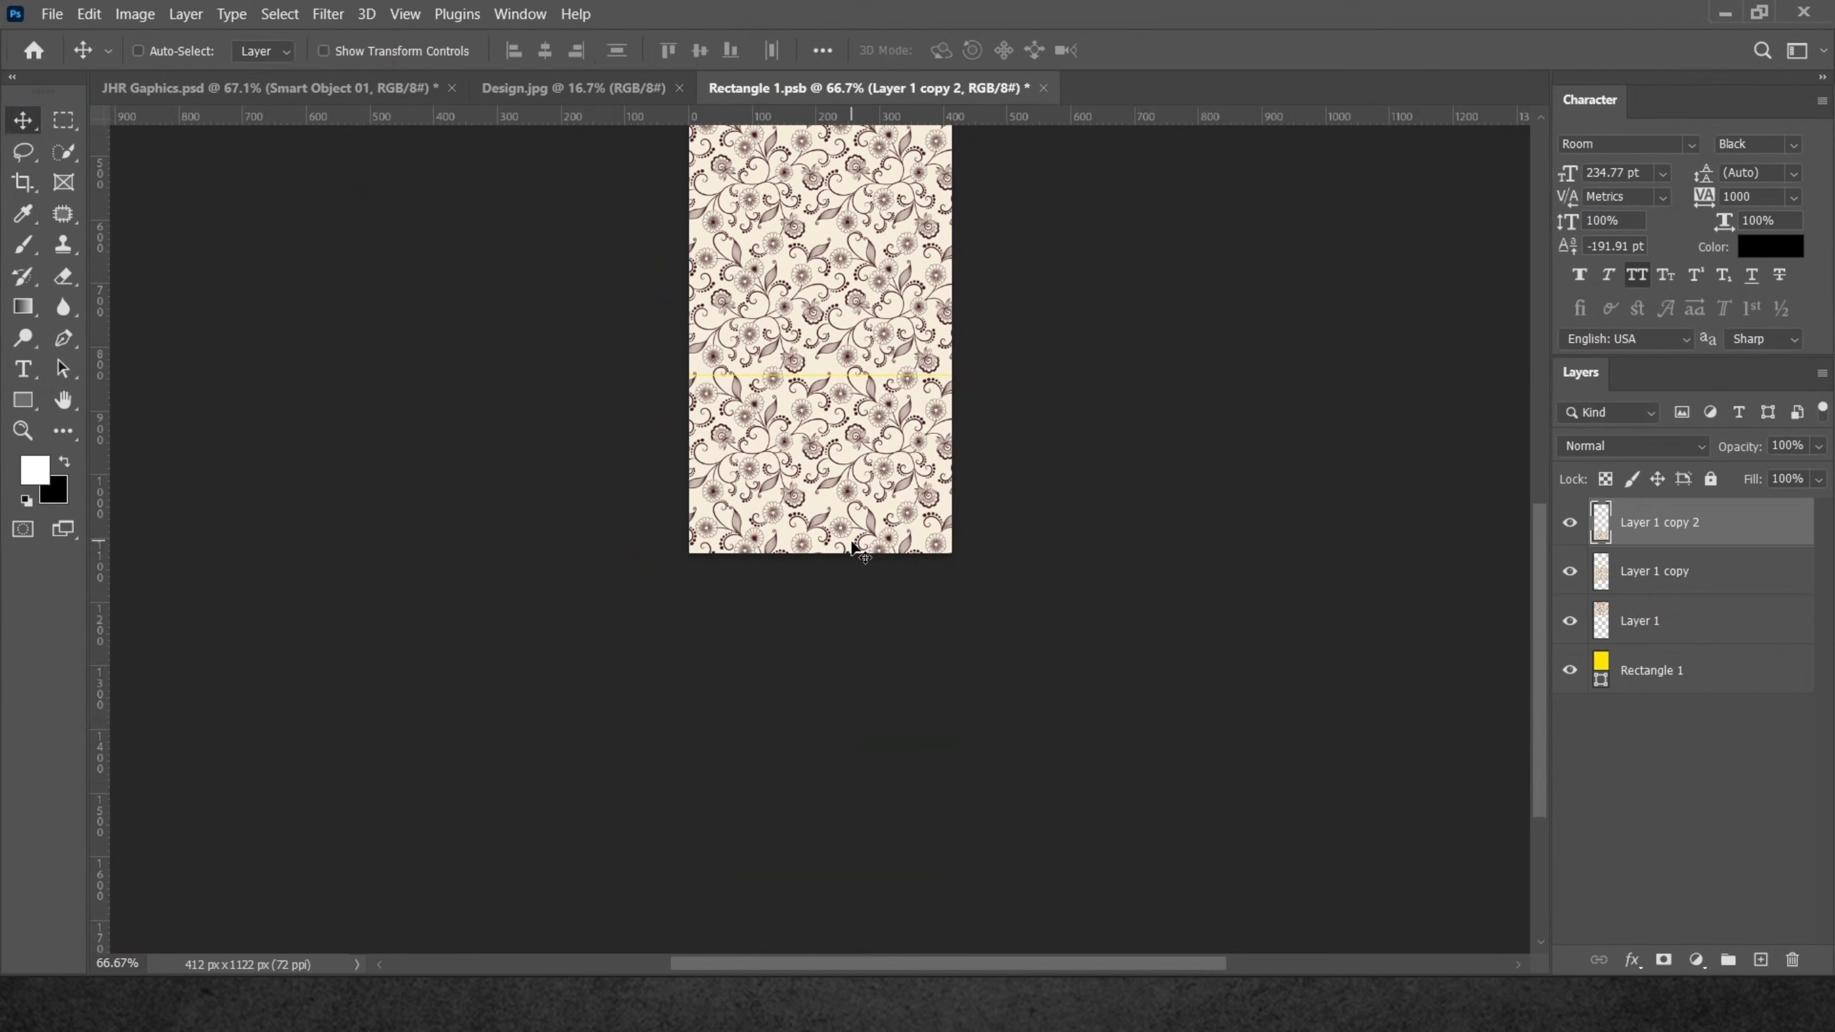
scroll(877, 473, up, 5)
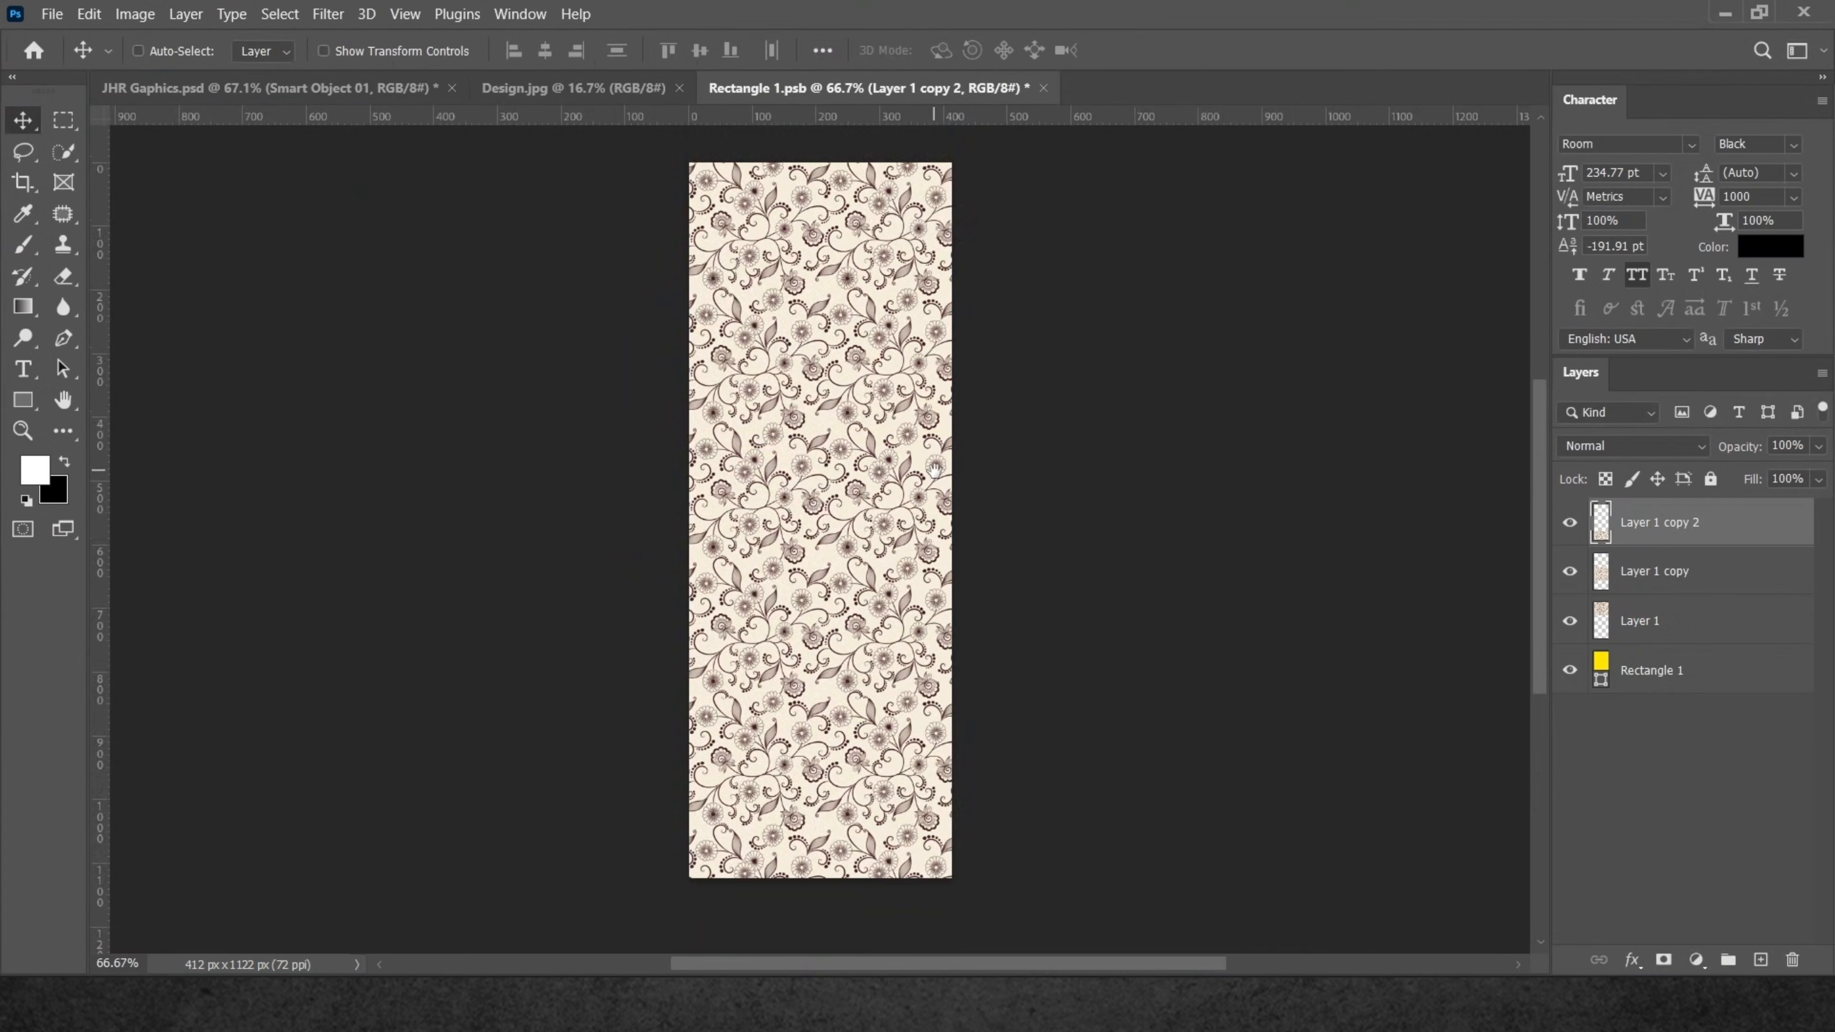
Save and close the smart object contents in Rectangle 1.psb and return to the JHR Gaphics.psd mockup.
click(54, 14)
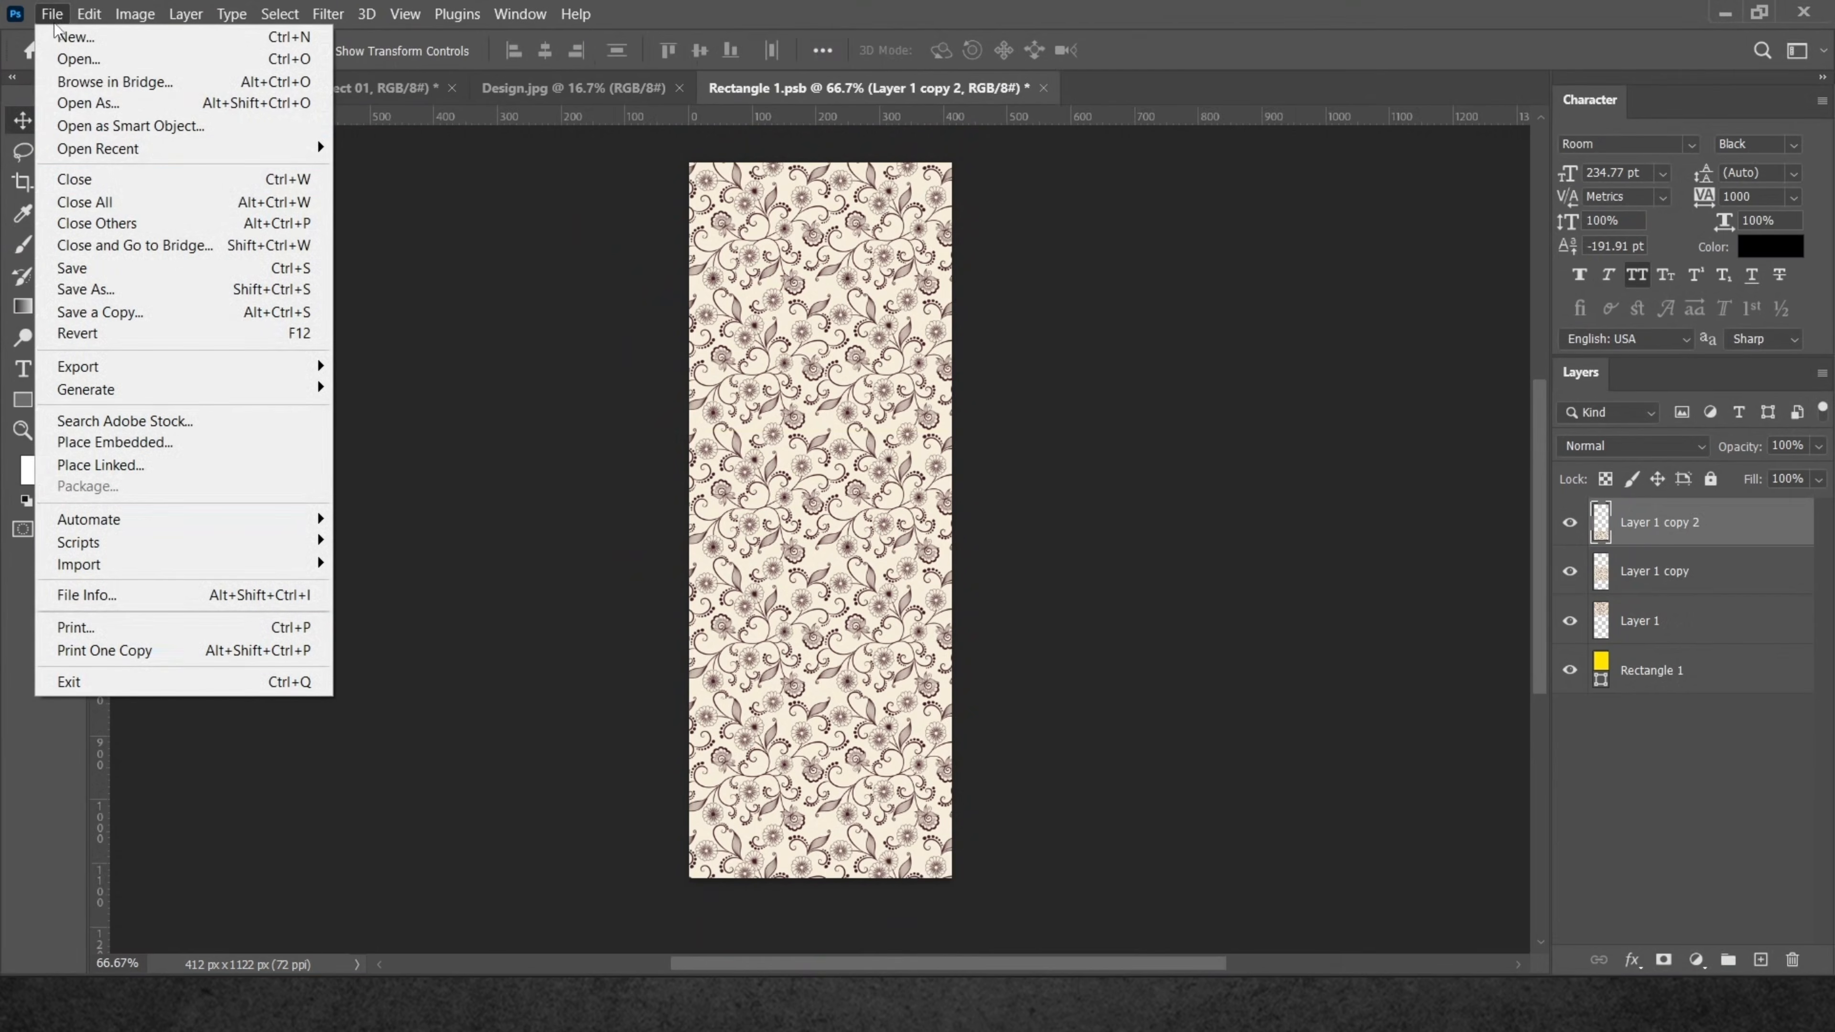
click(107, 271)
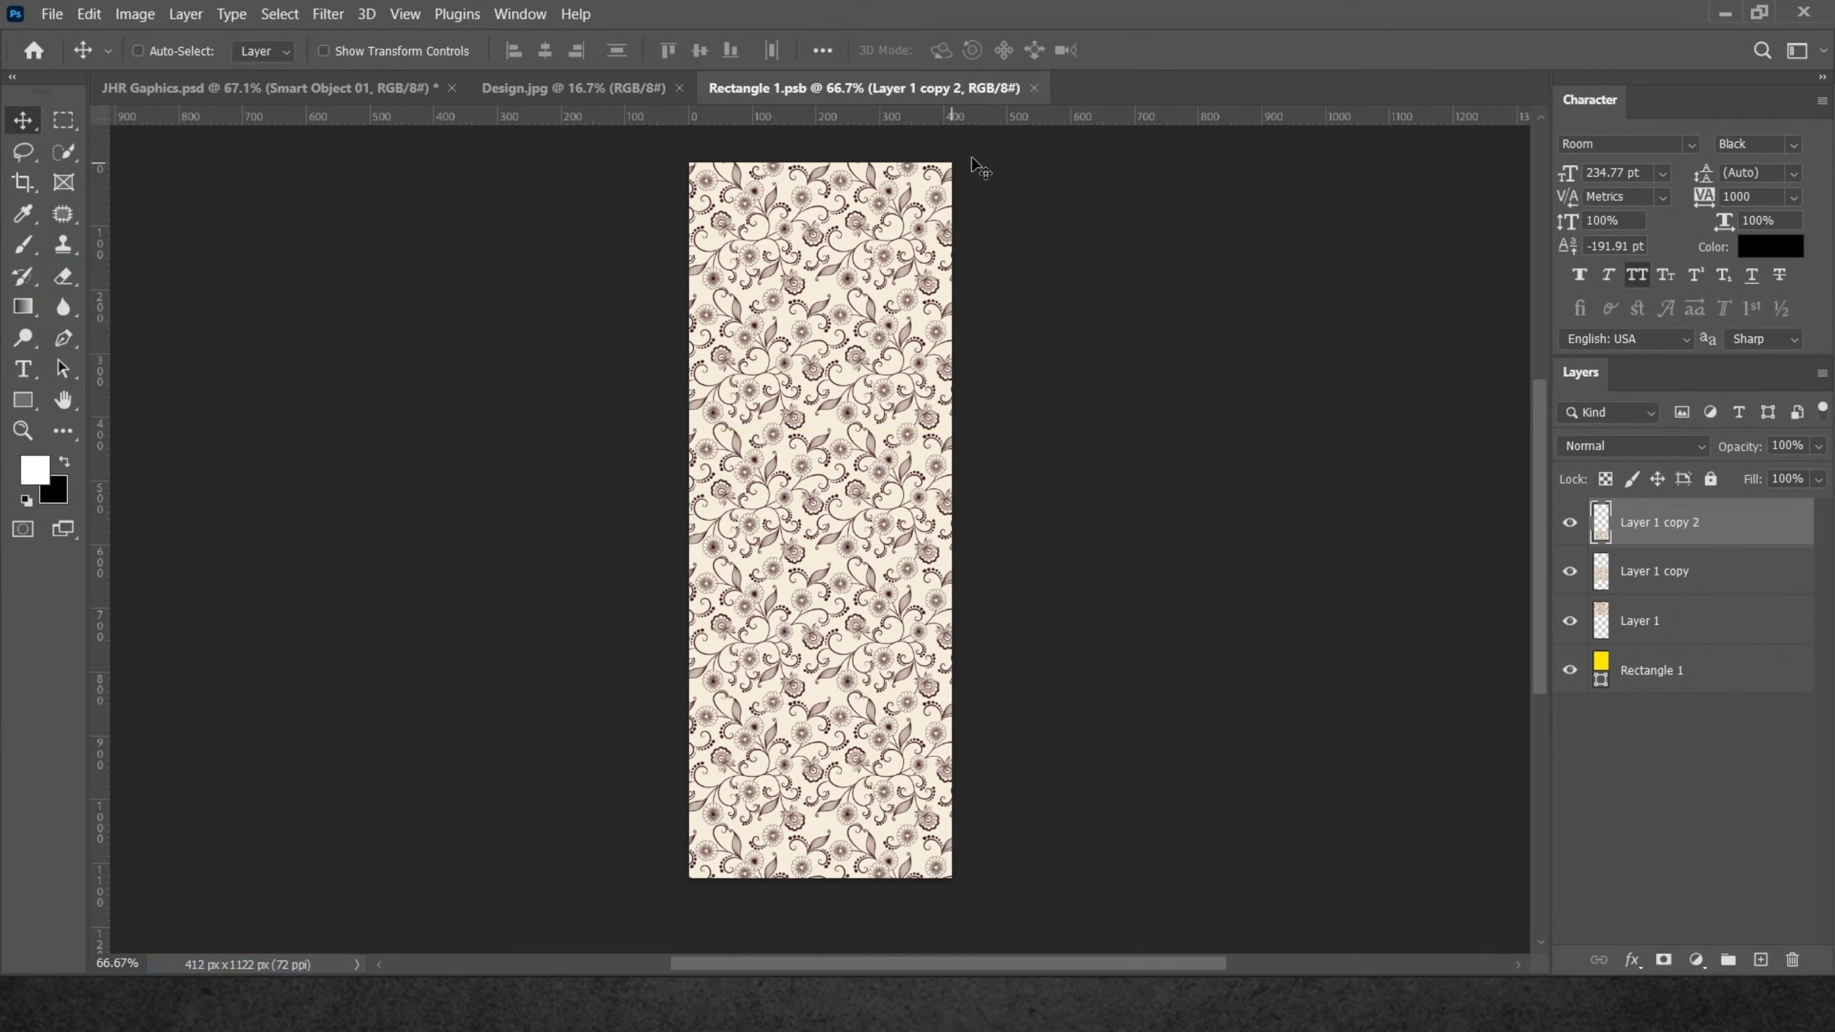
click(1033, 88)
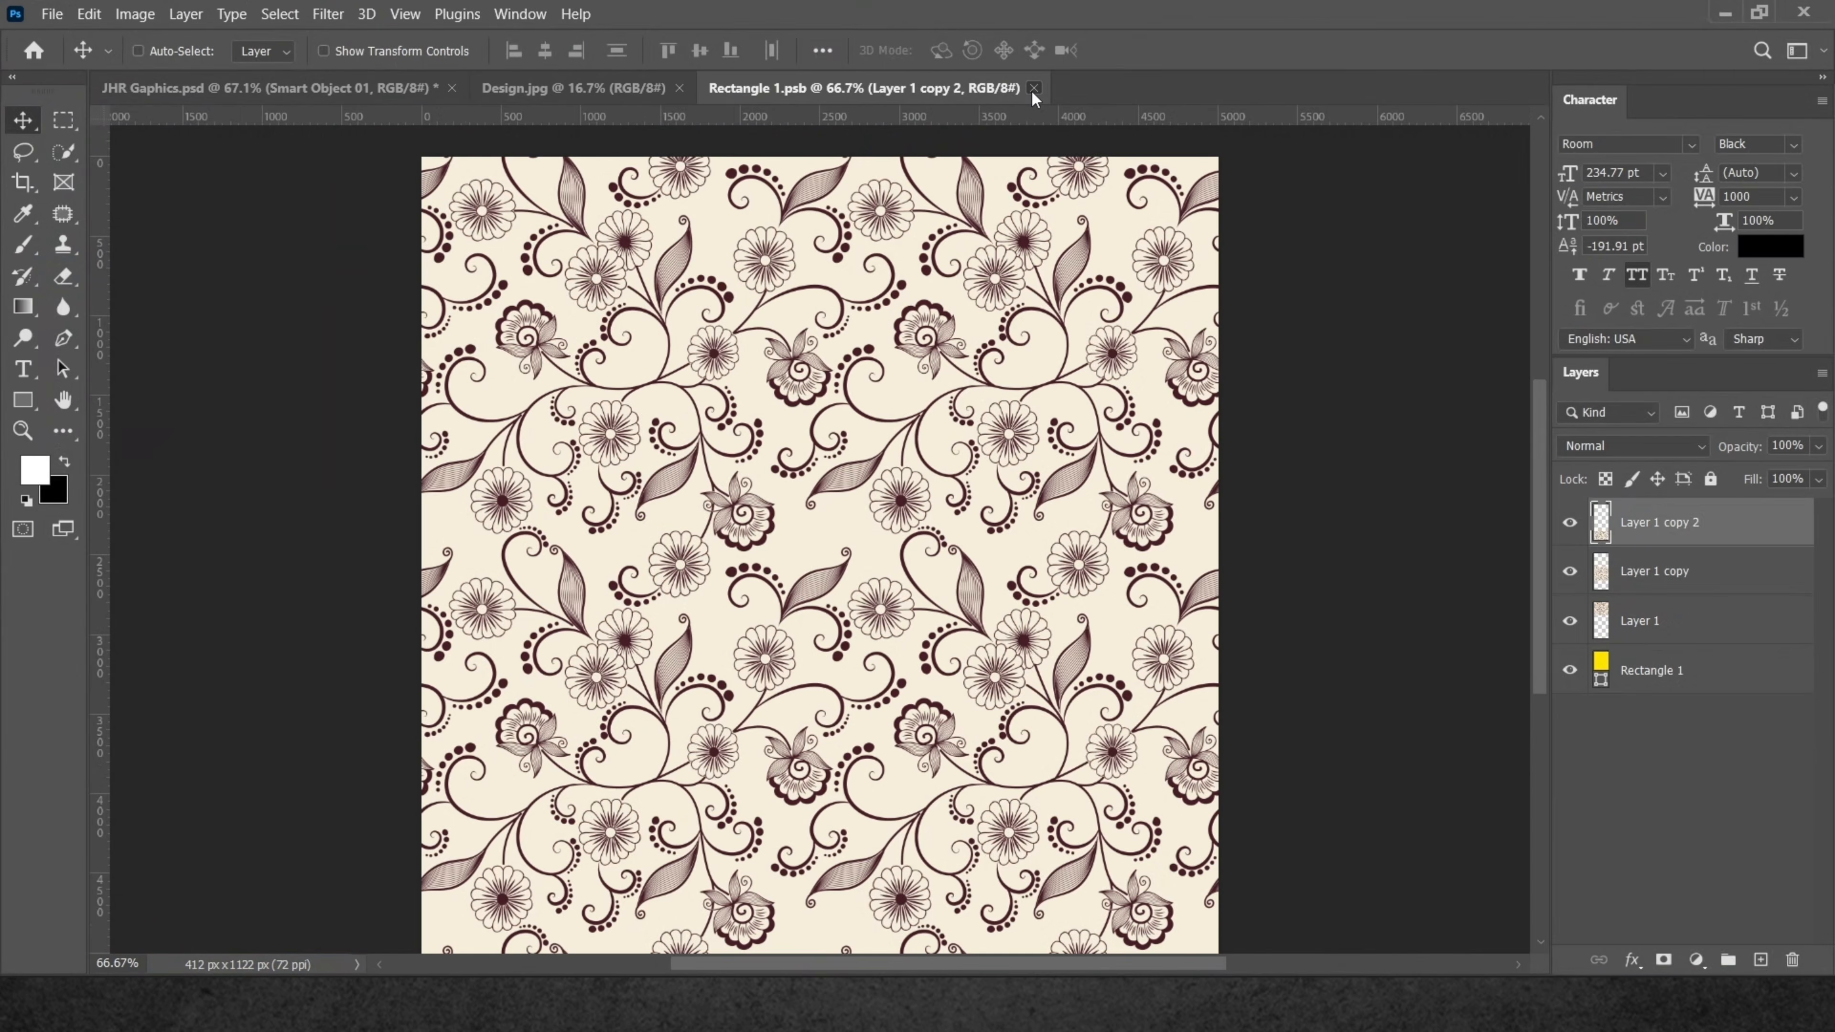
click(399, 81)
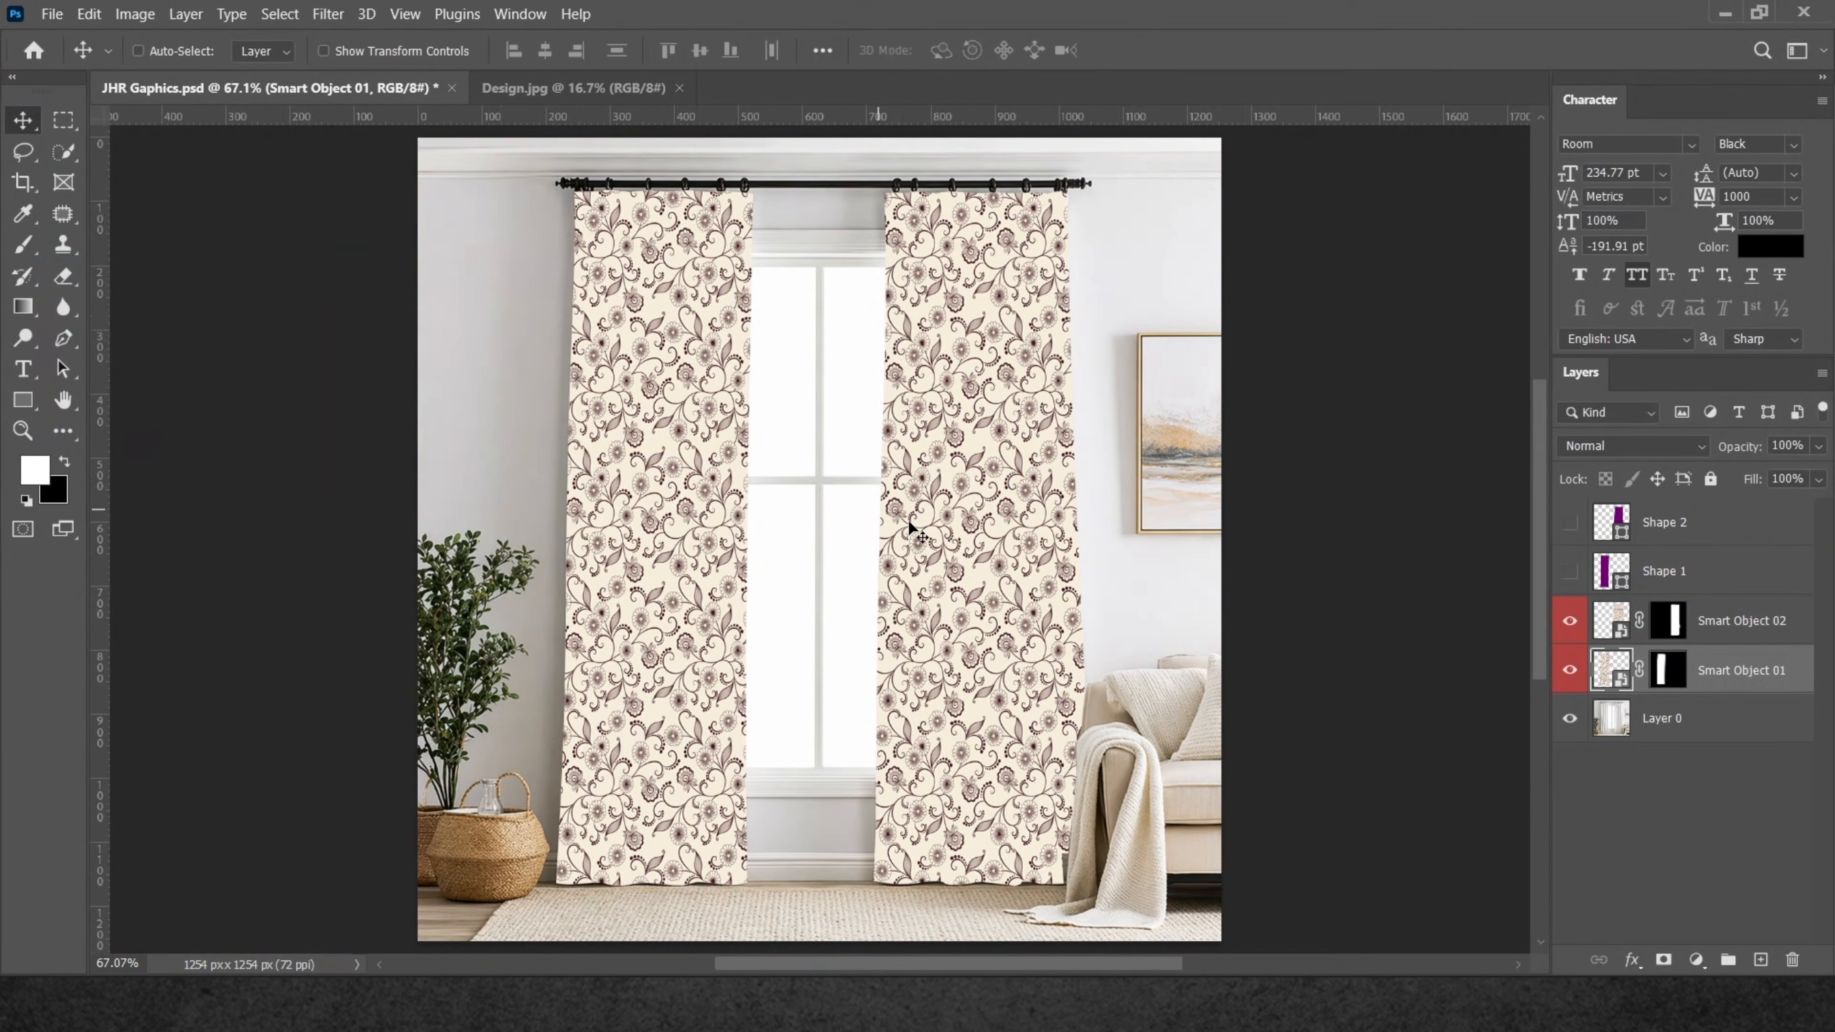
Group the Shape 1 and Shape 2 layers into a hidden group named Object.
click(1683, 577)
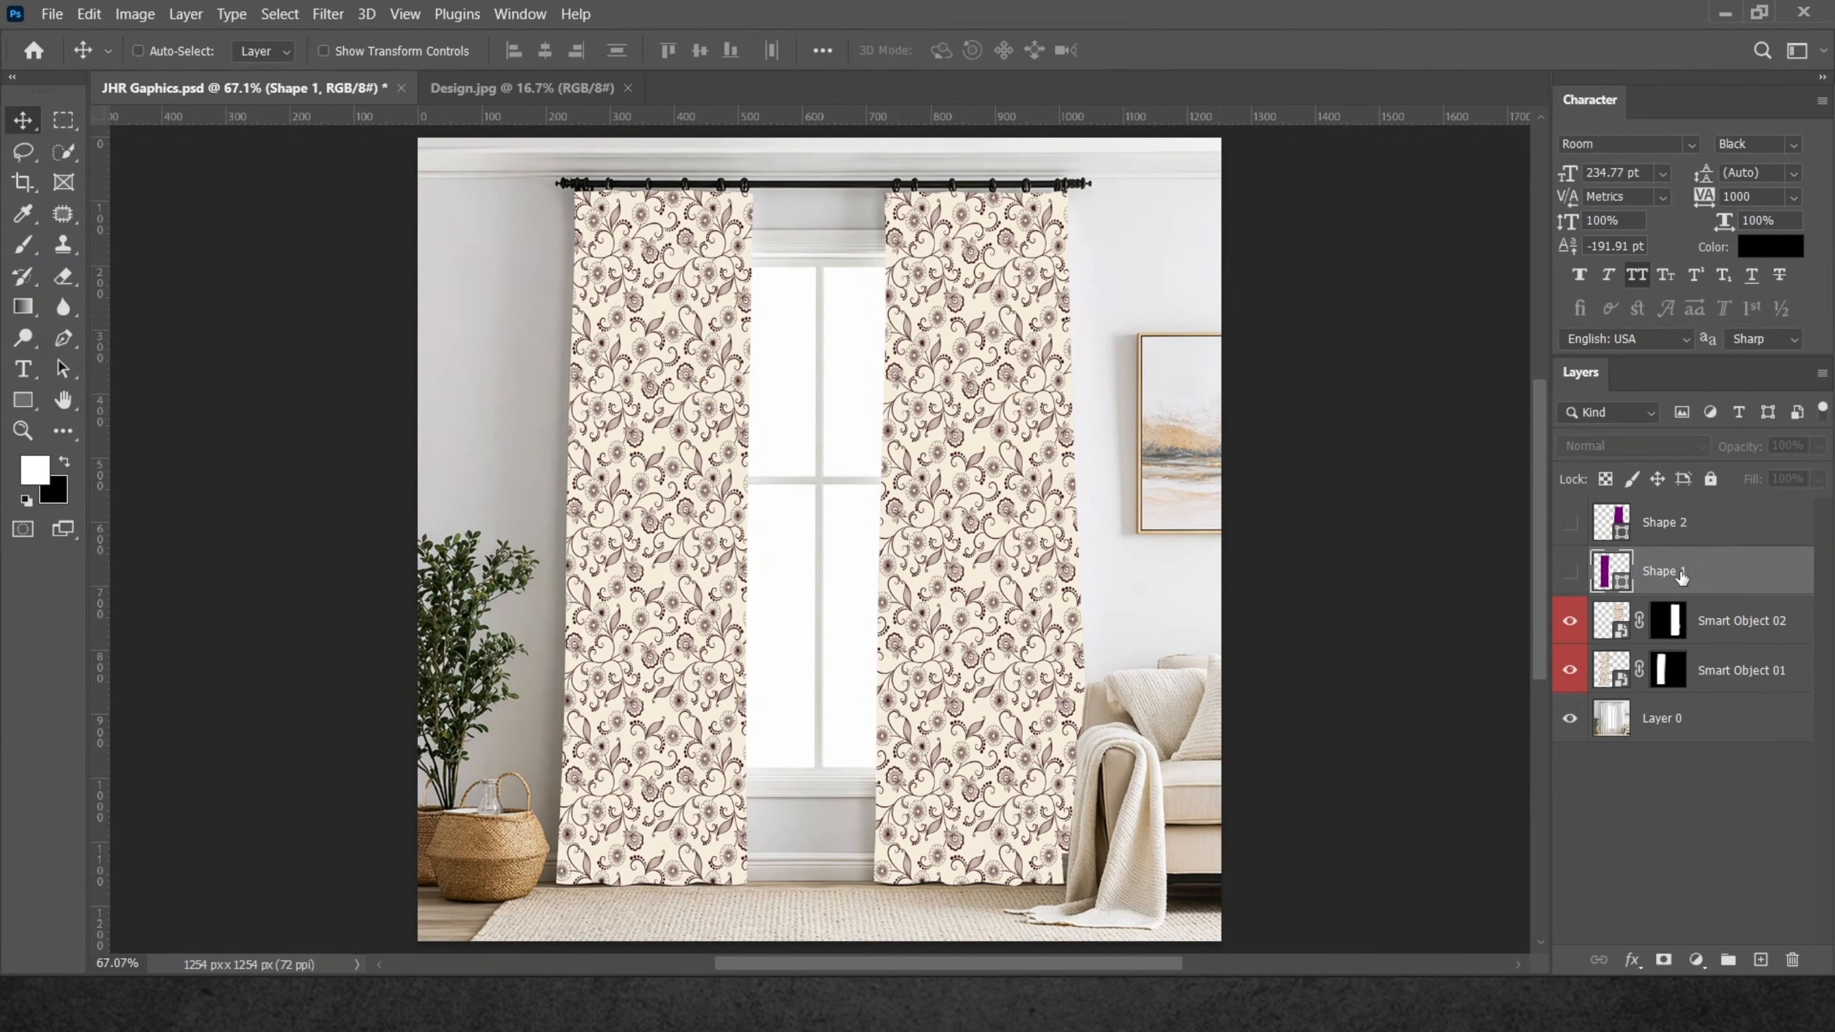
ctrl+click(1697, 535)
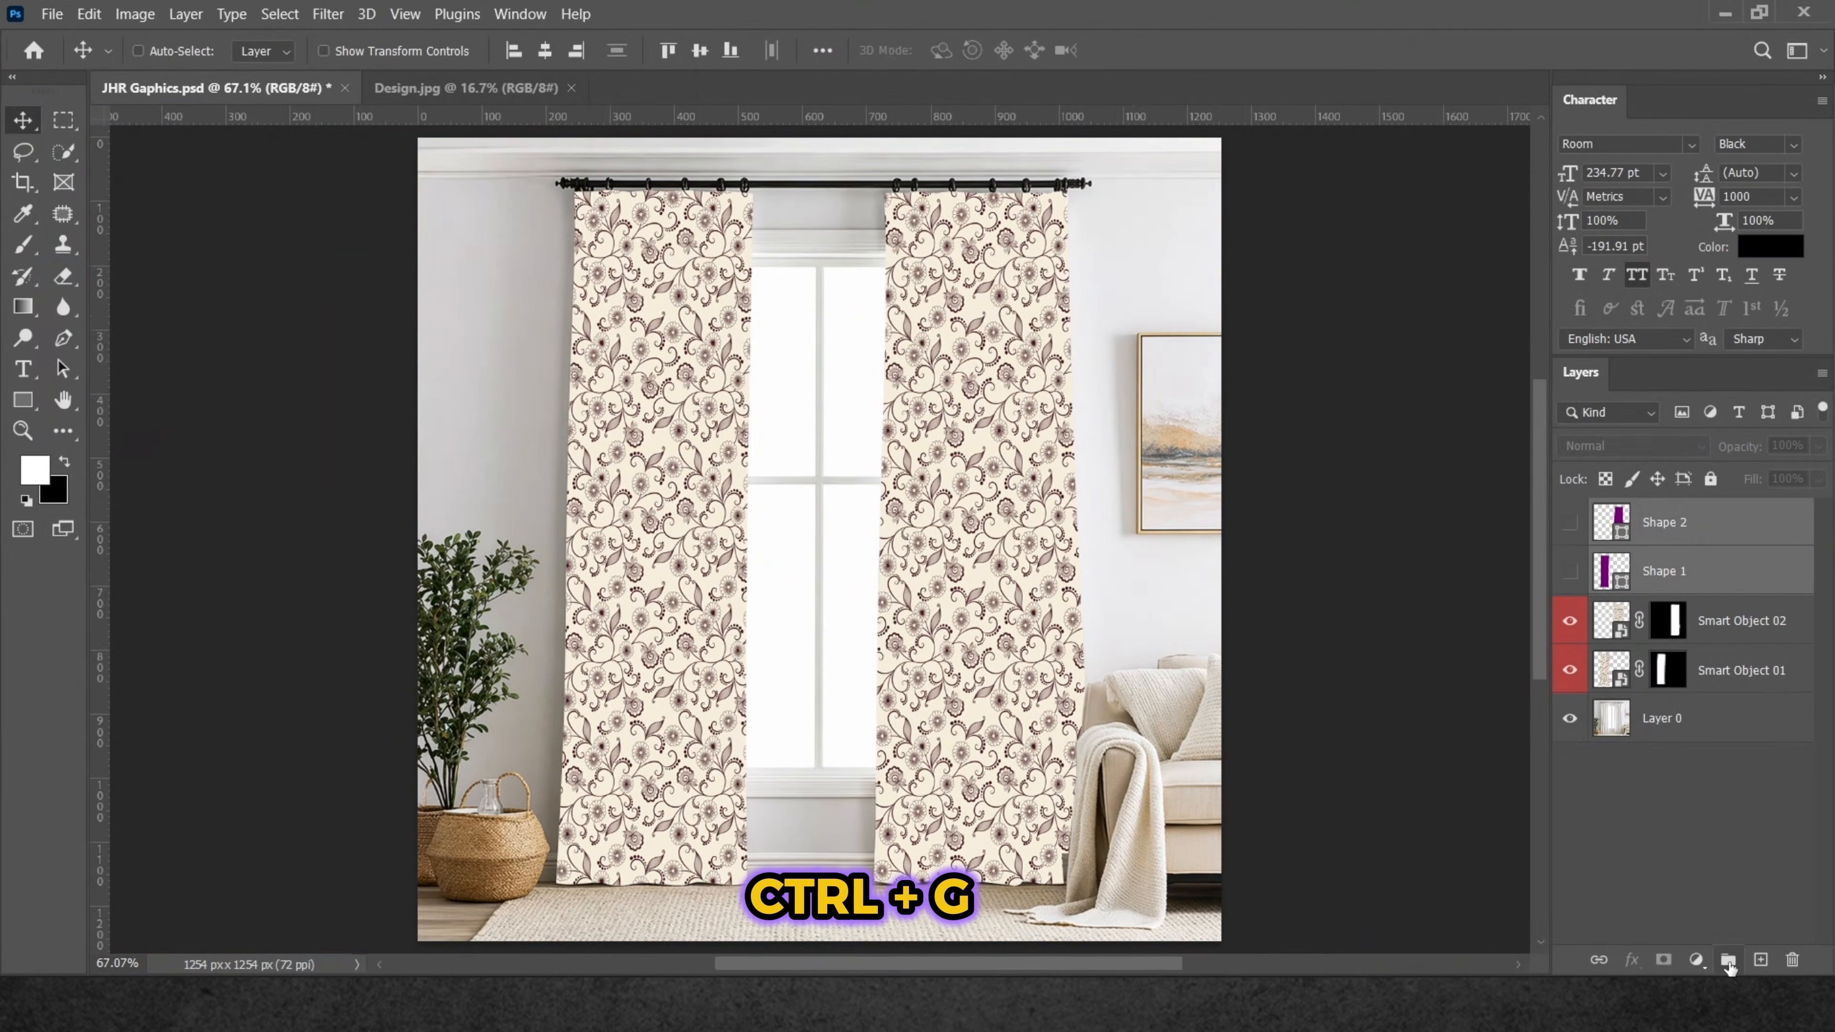
key(ctrl+g)
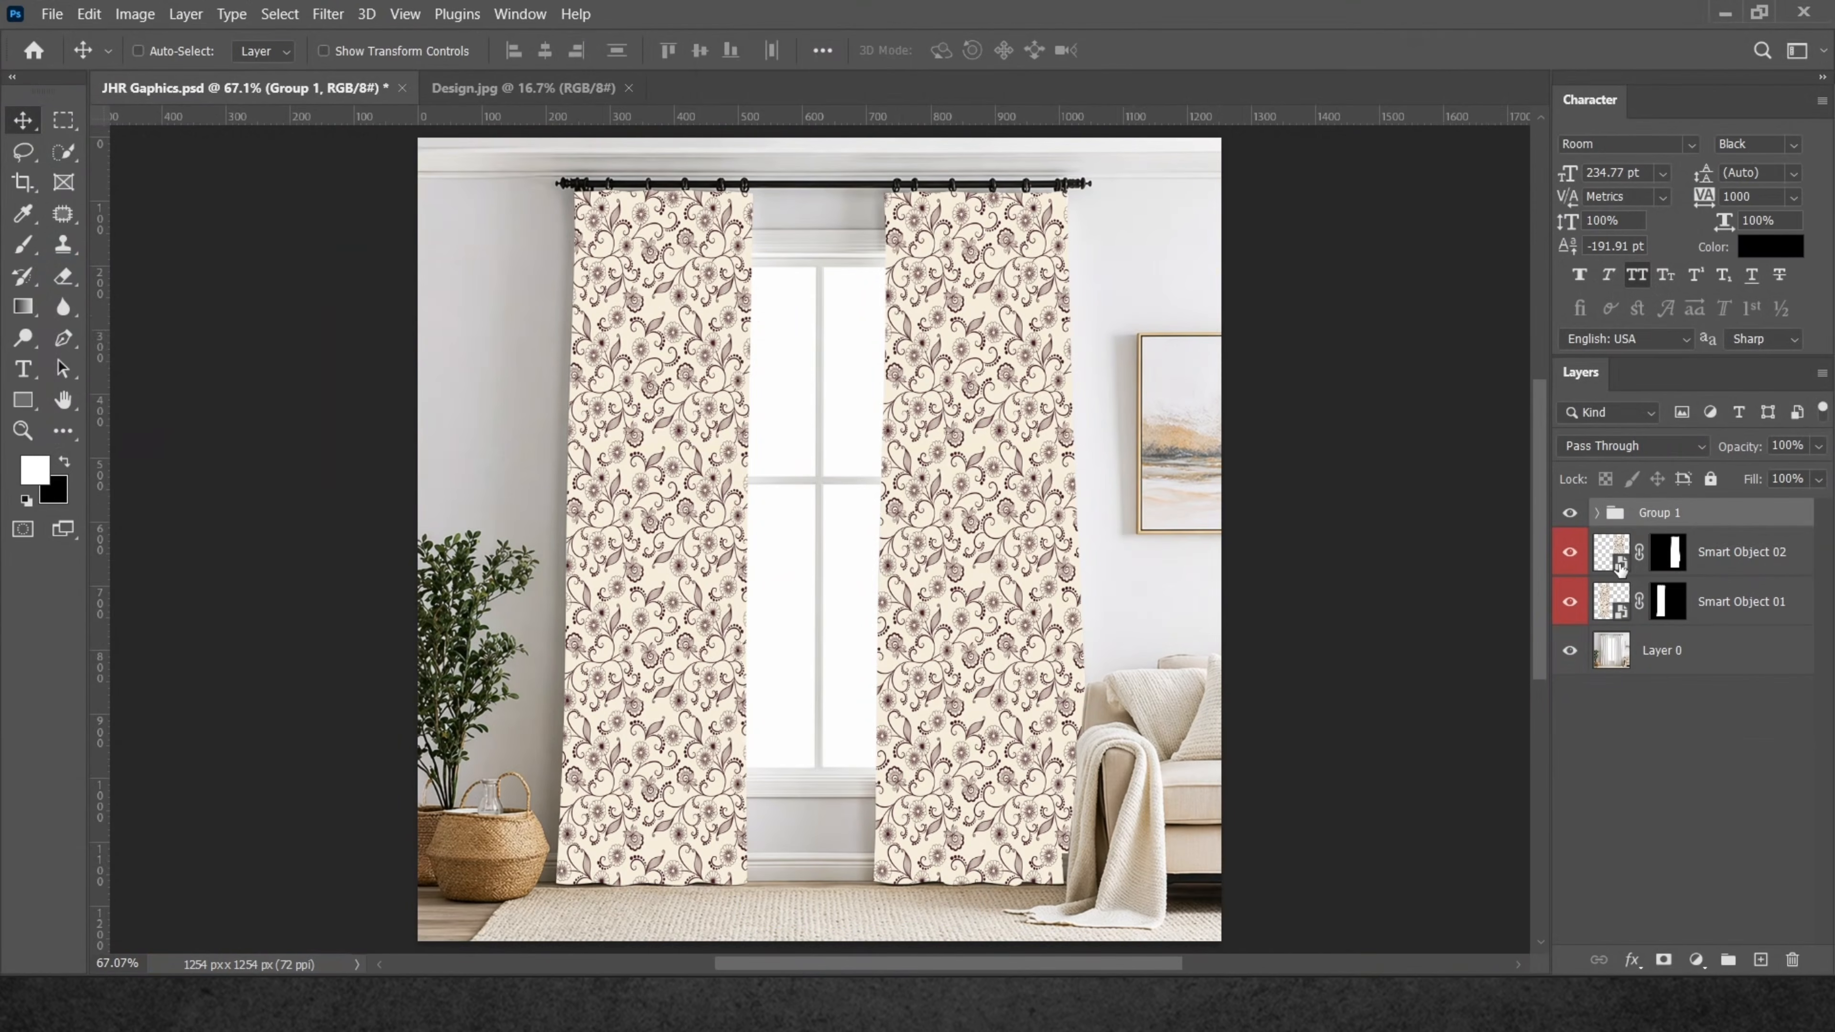
double_click(1659, 512)
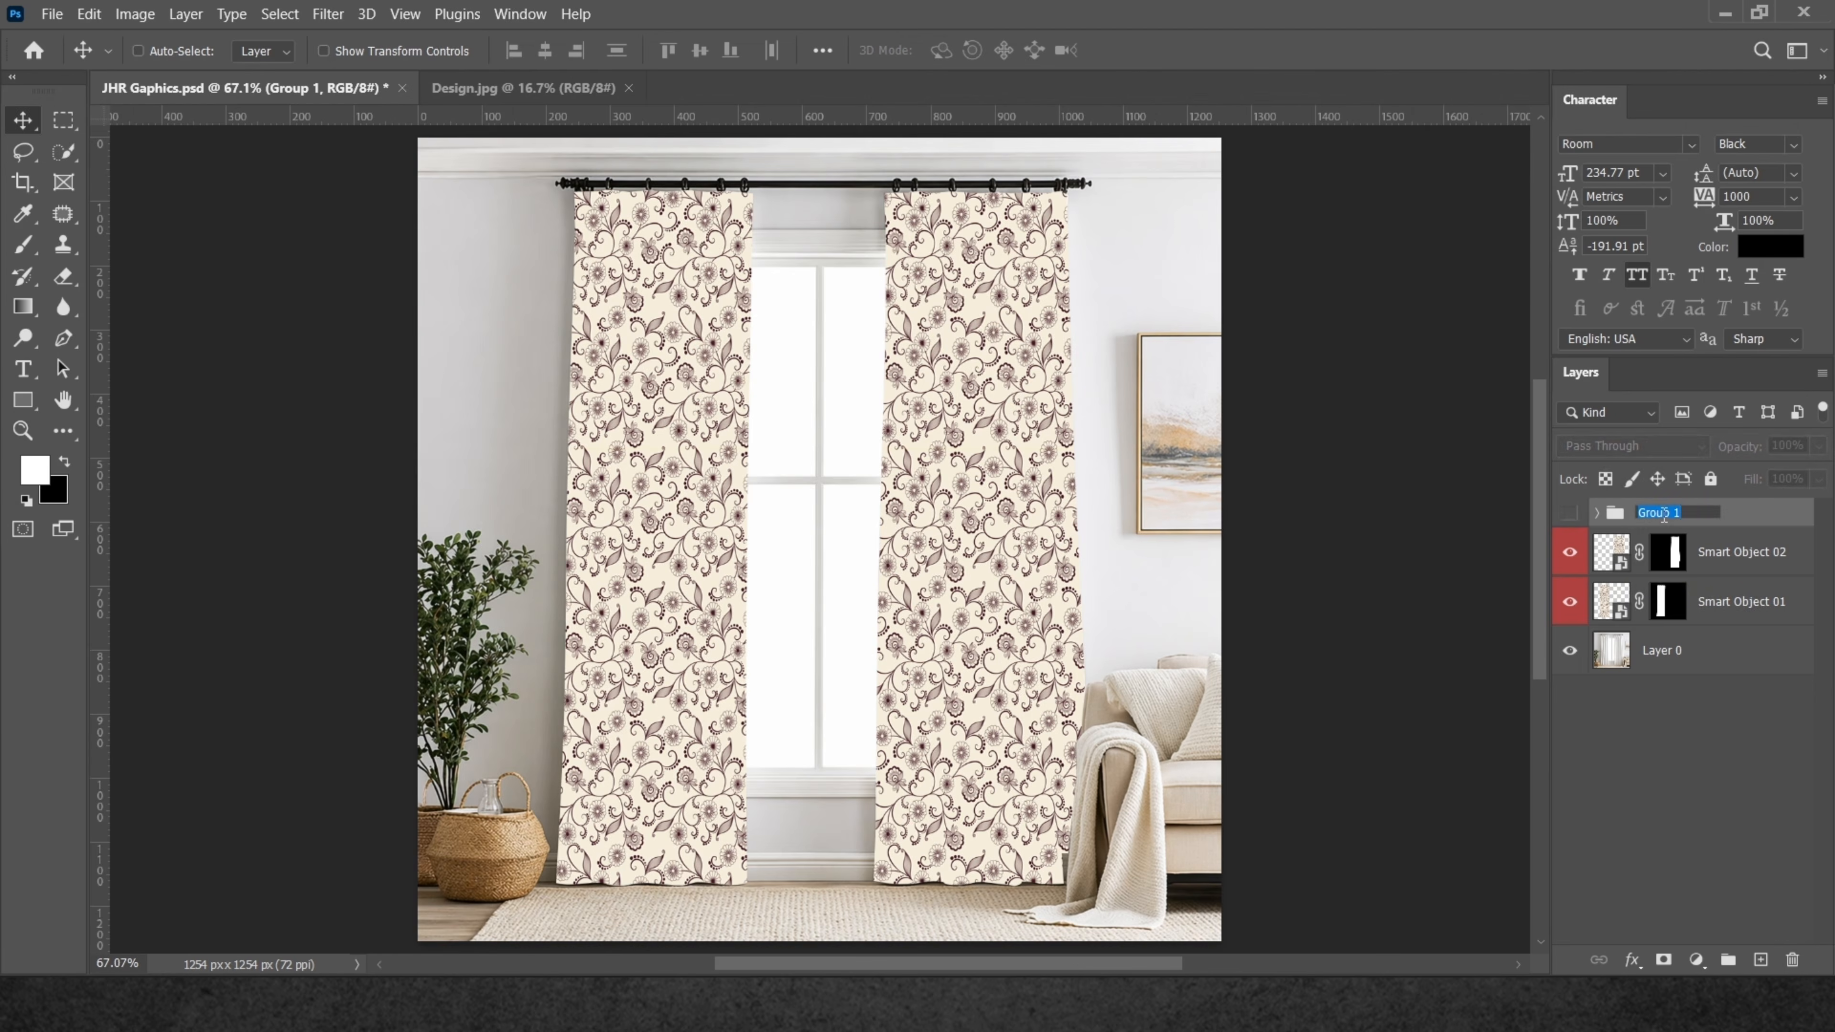
text(Object)
key(Return)
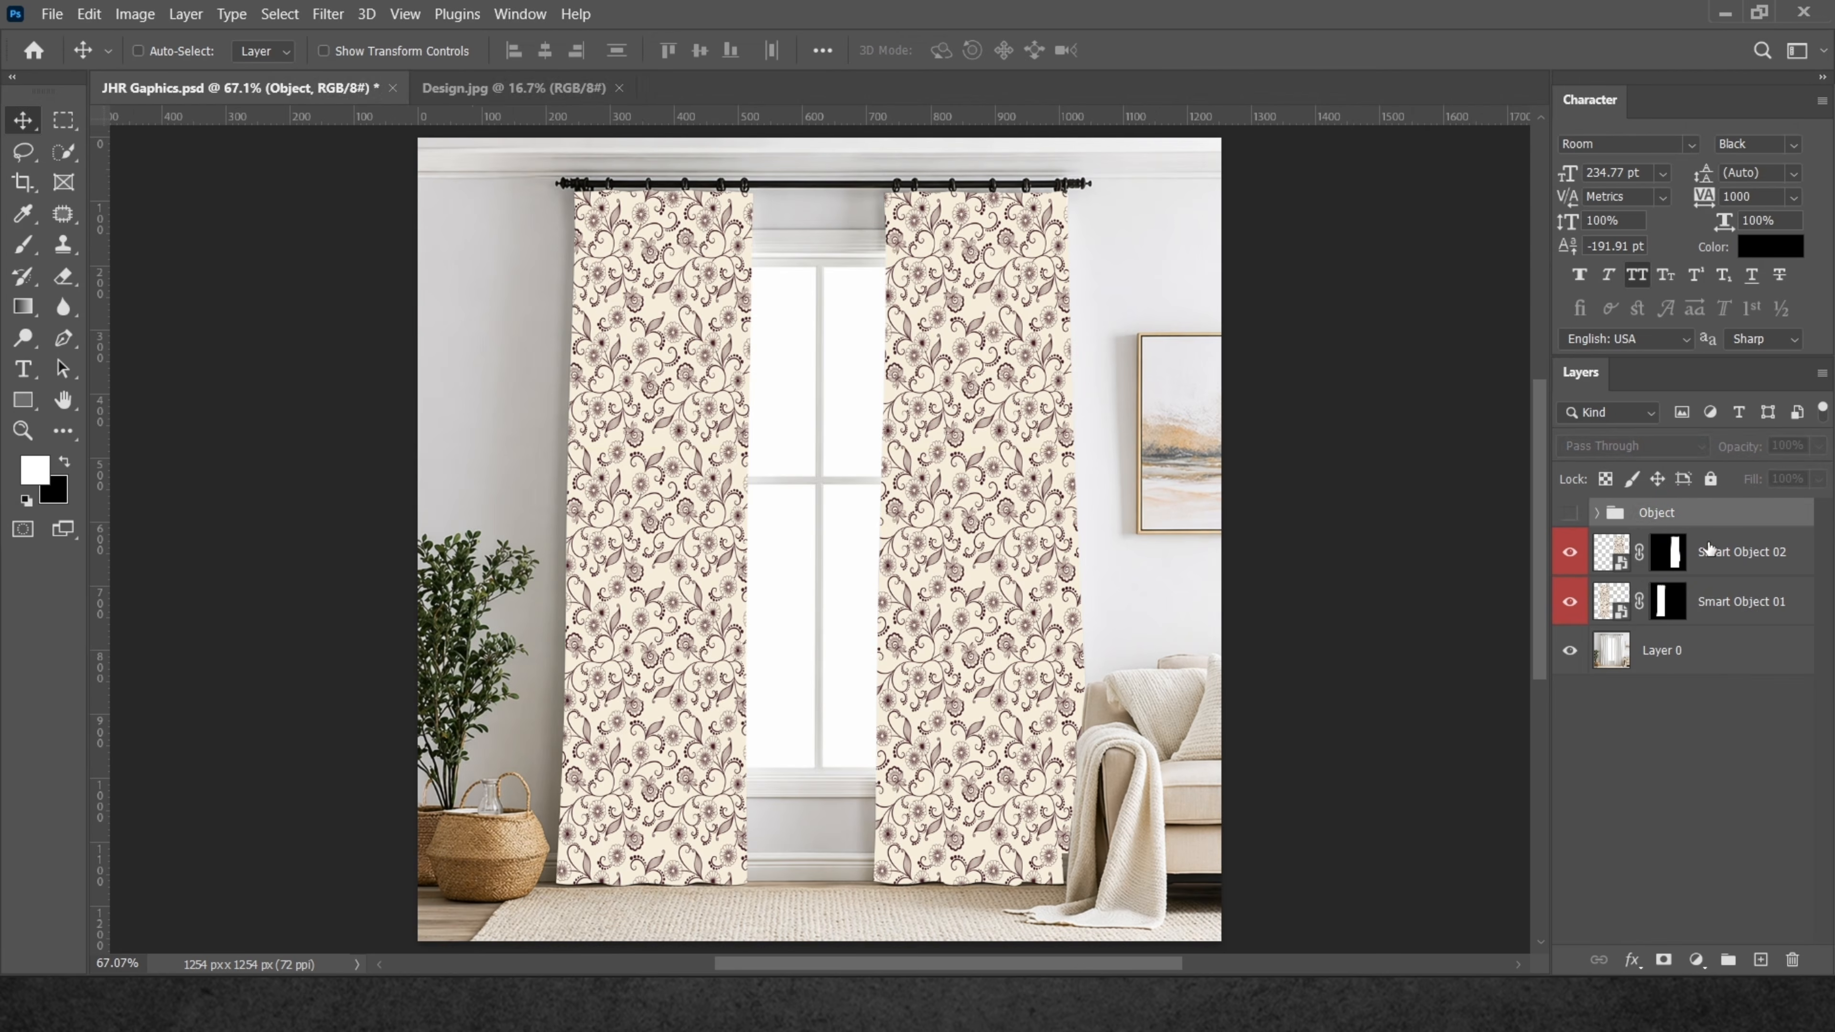
Load the combined selection of both smart object masks and copy that area of Layer 0 to a new layer.
click(1674, 563)
key(ctrl)
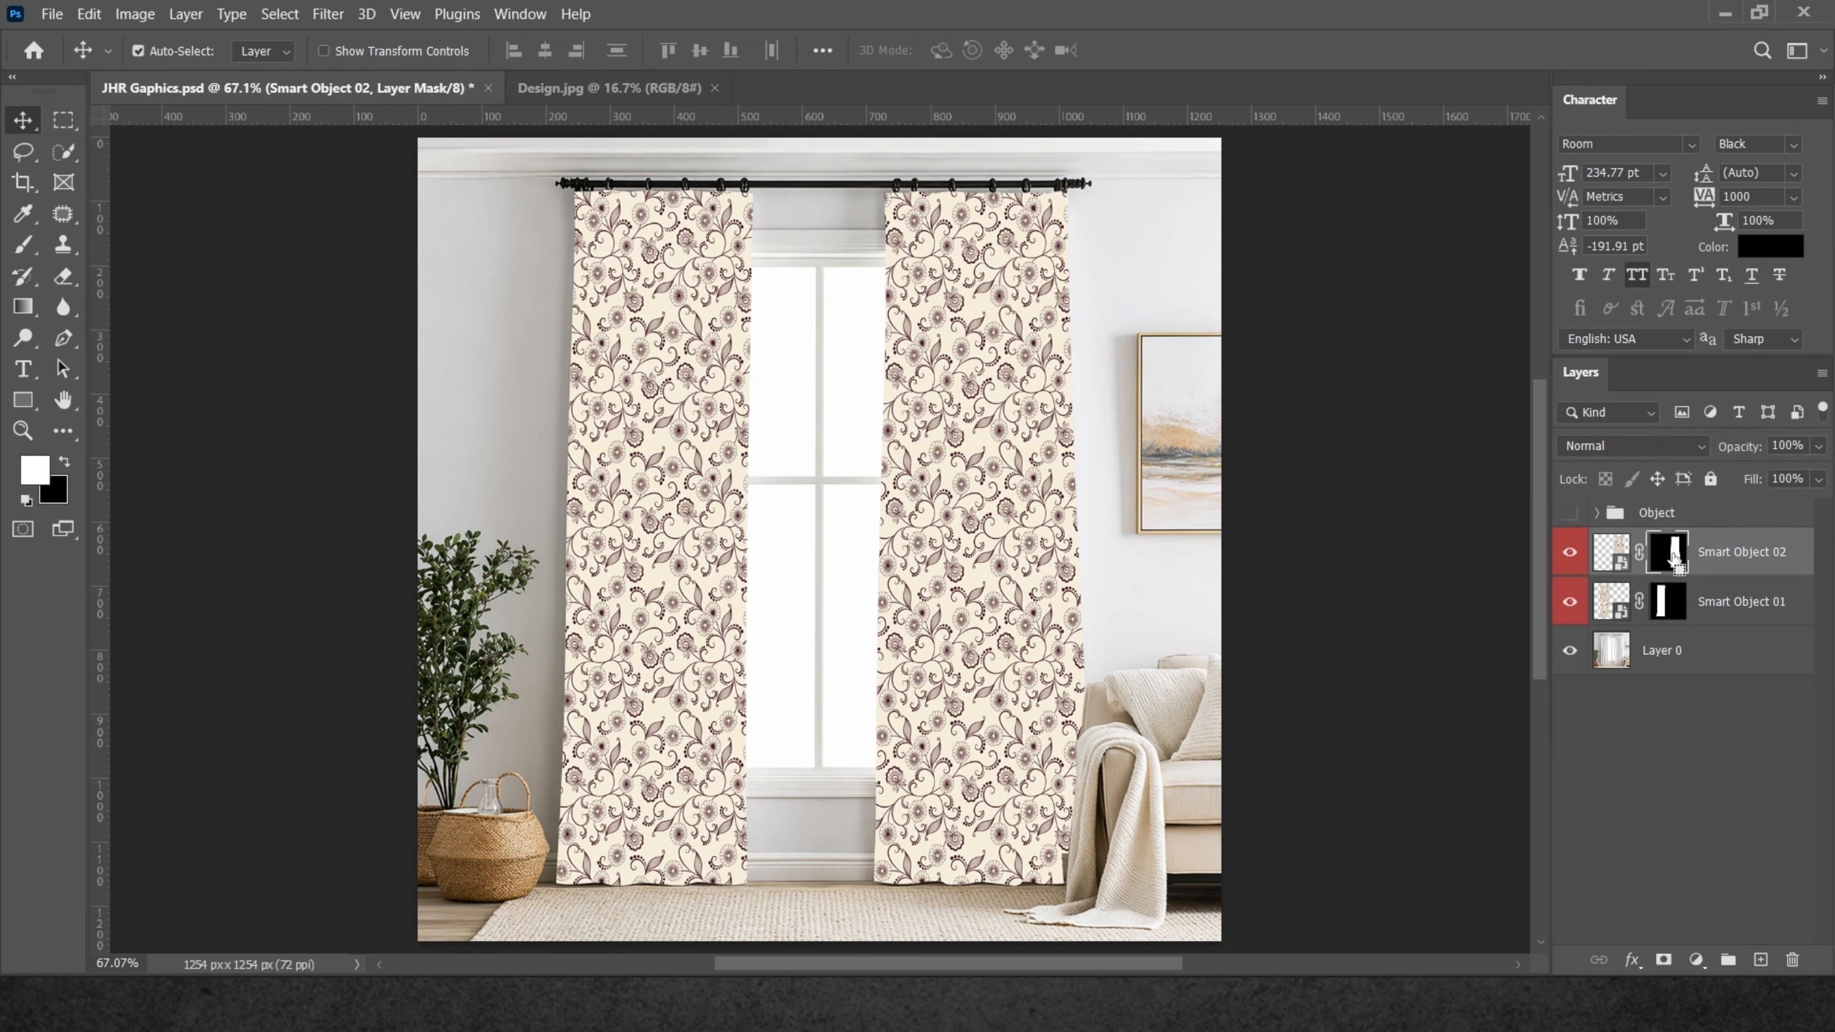
ctrl+click(1675, 558)
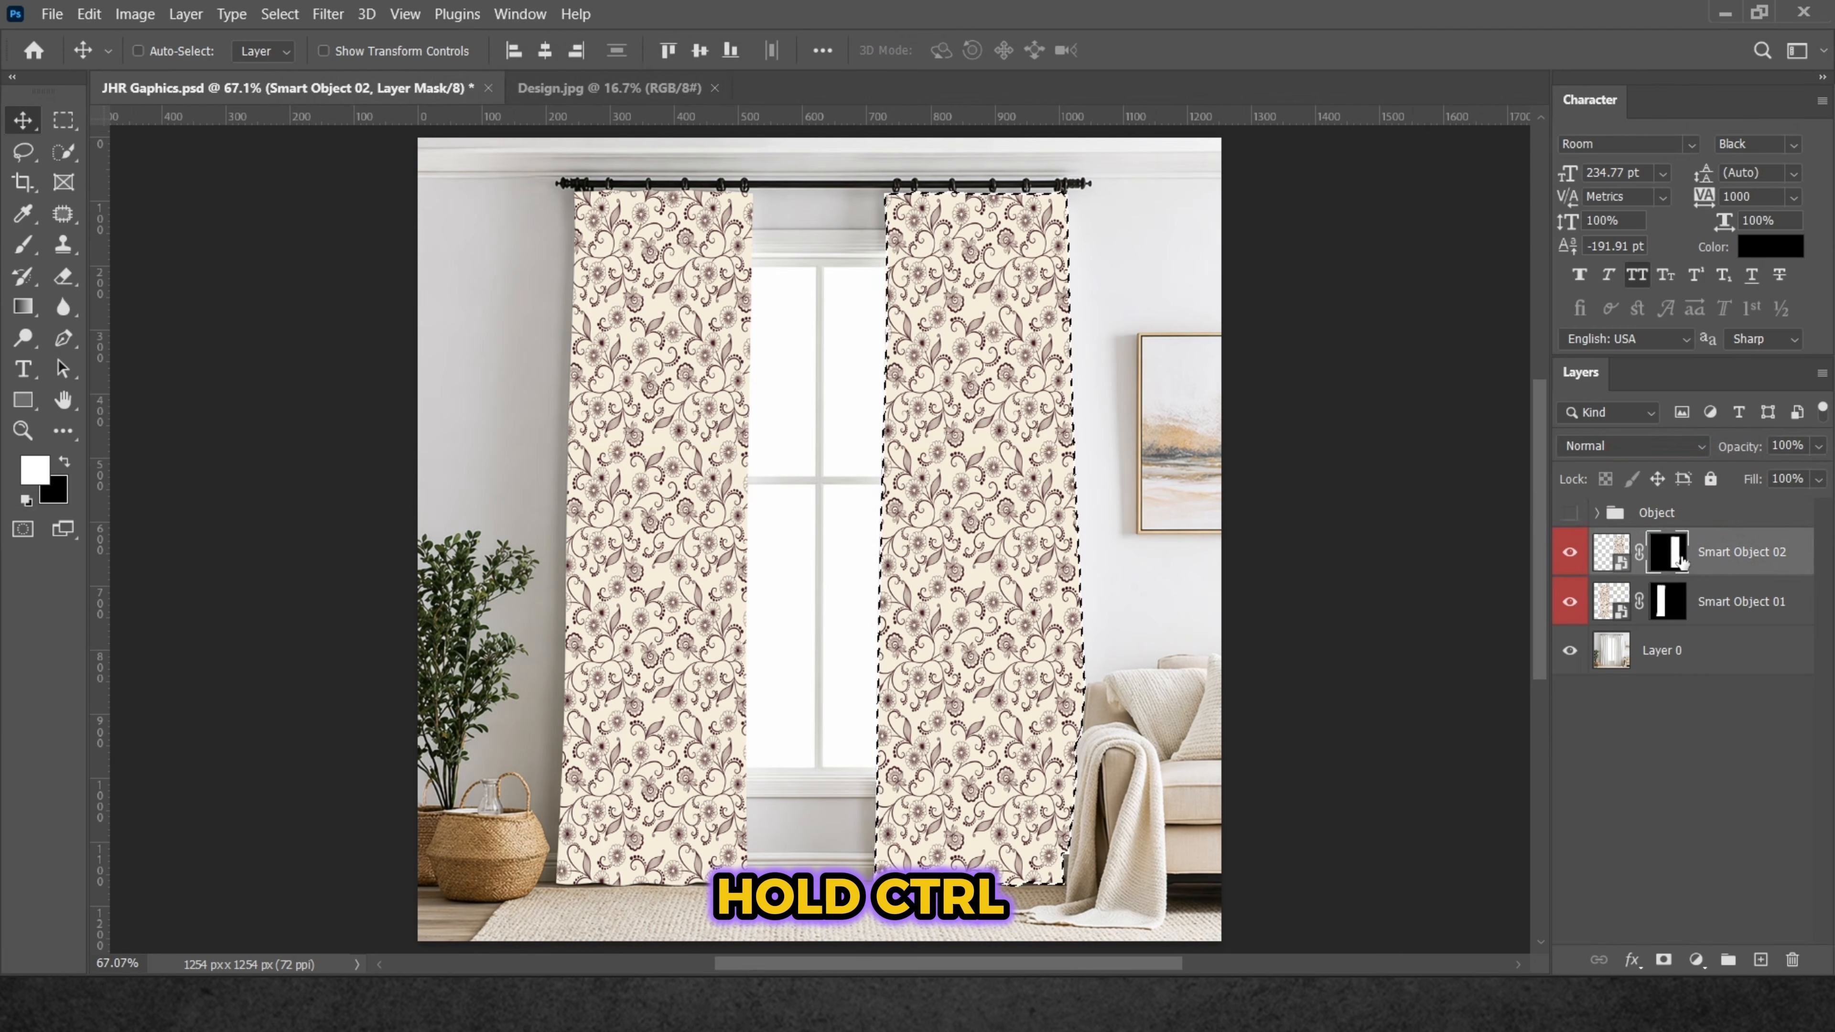
ctrl+shift+click(1671, 609)
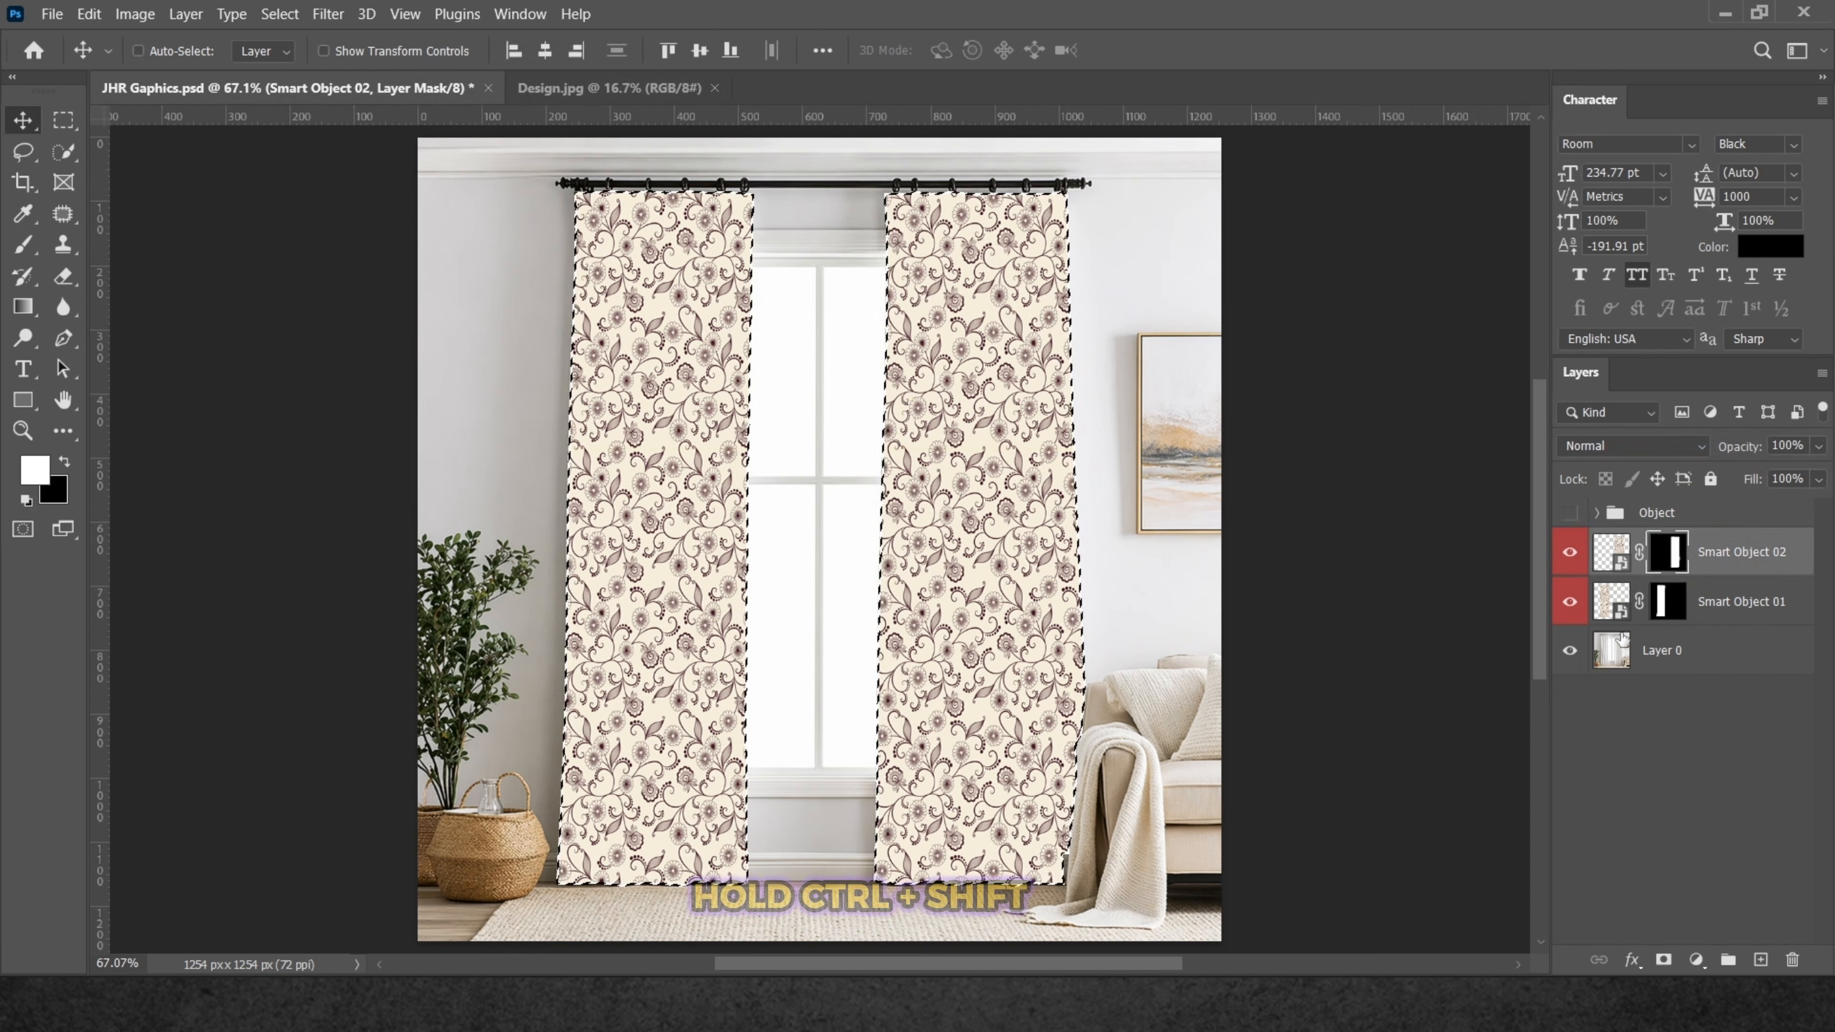
click(1649, 661)
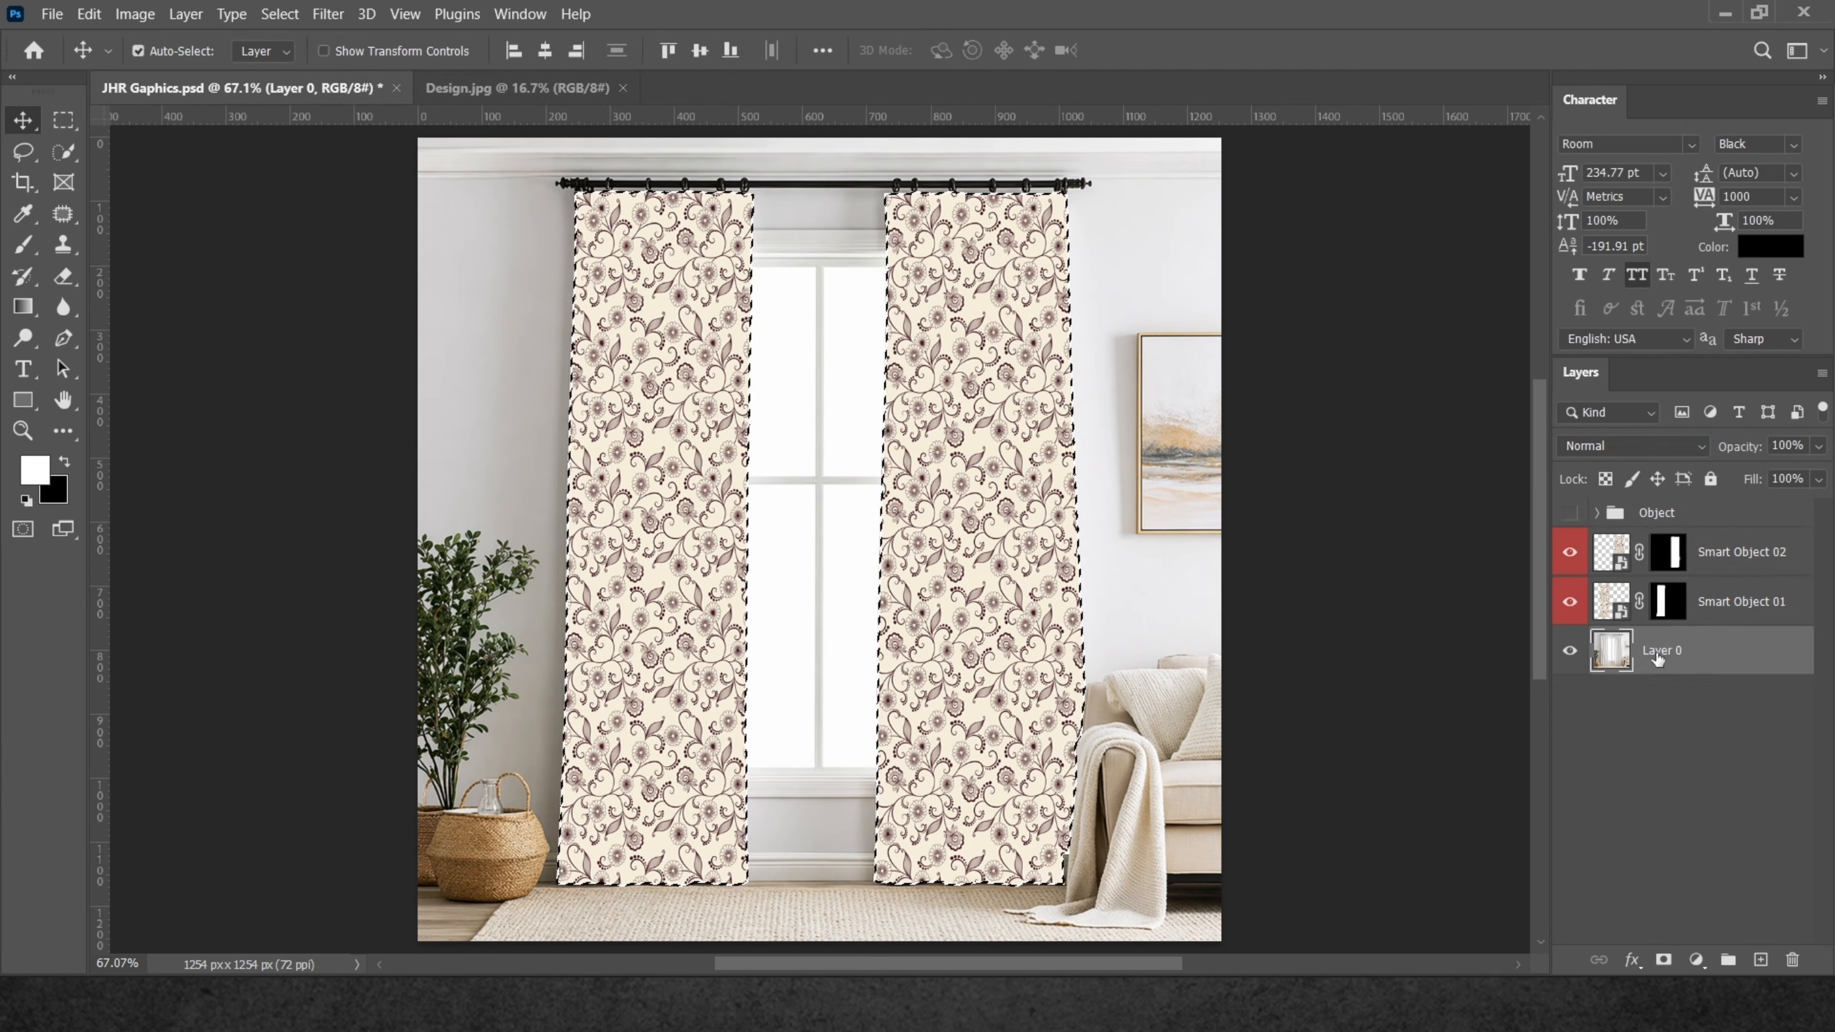
key(ctrl+j)
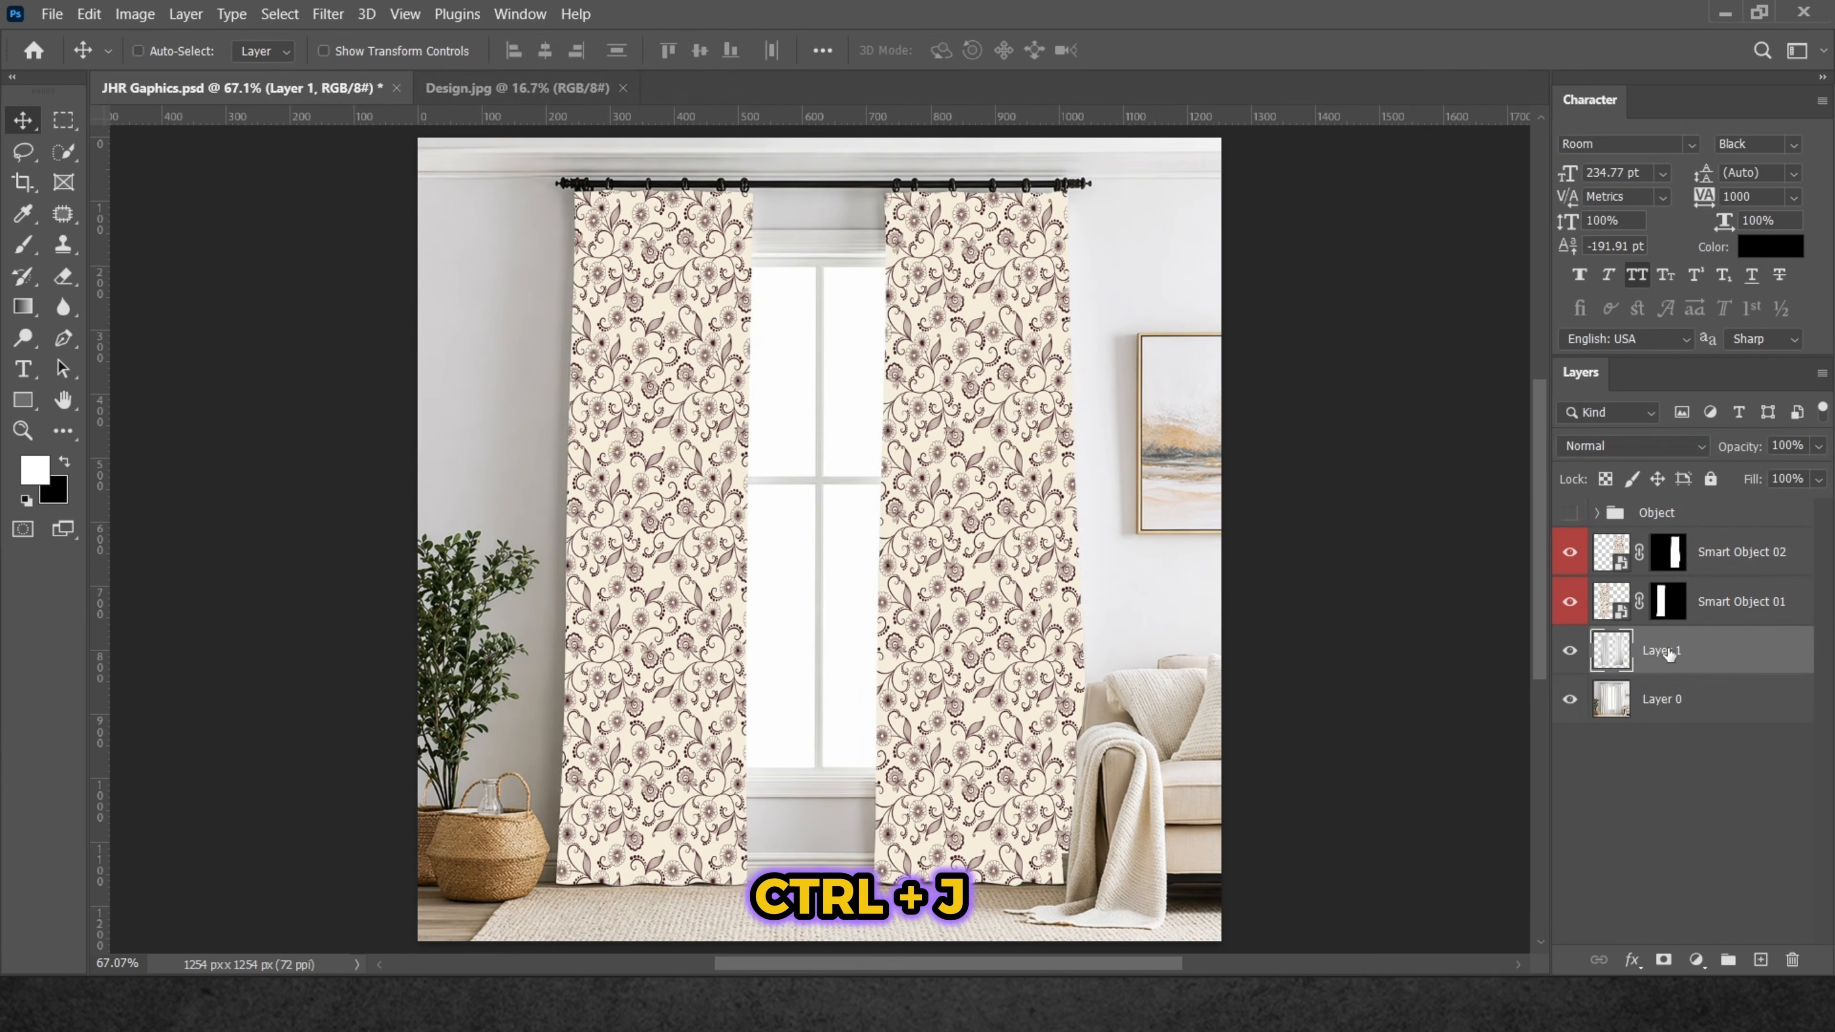
Move the copied curtain layer above Smart Object 02 and duplicate it twice.
drag(1667, 652, 1678, 553)
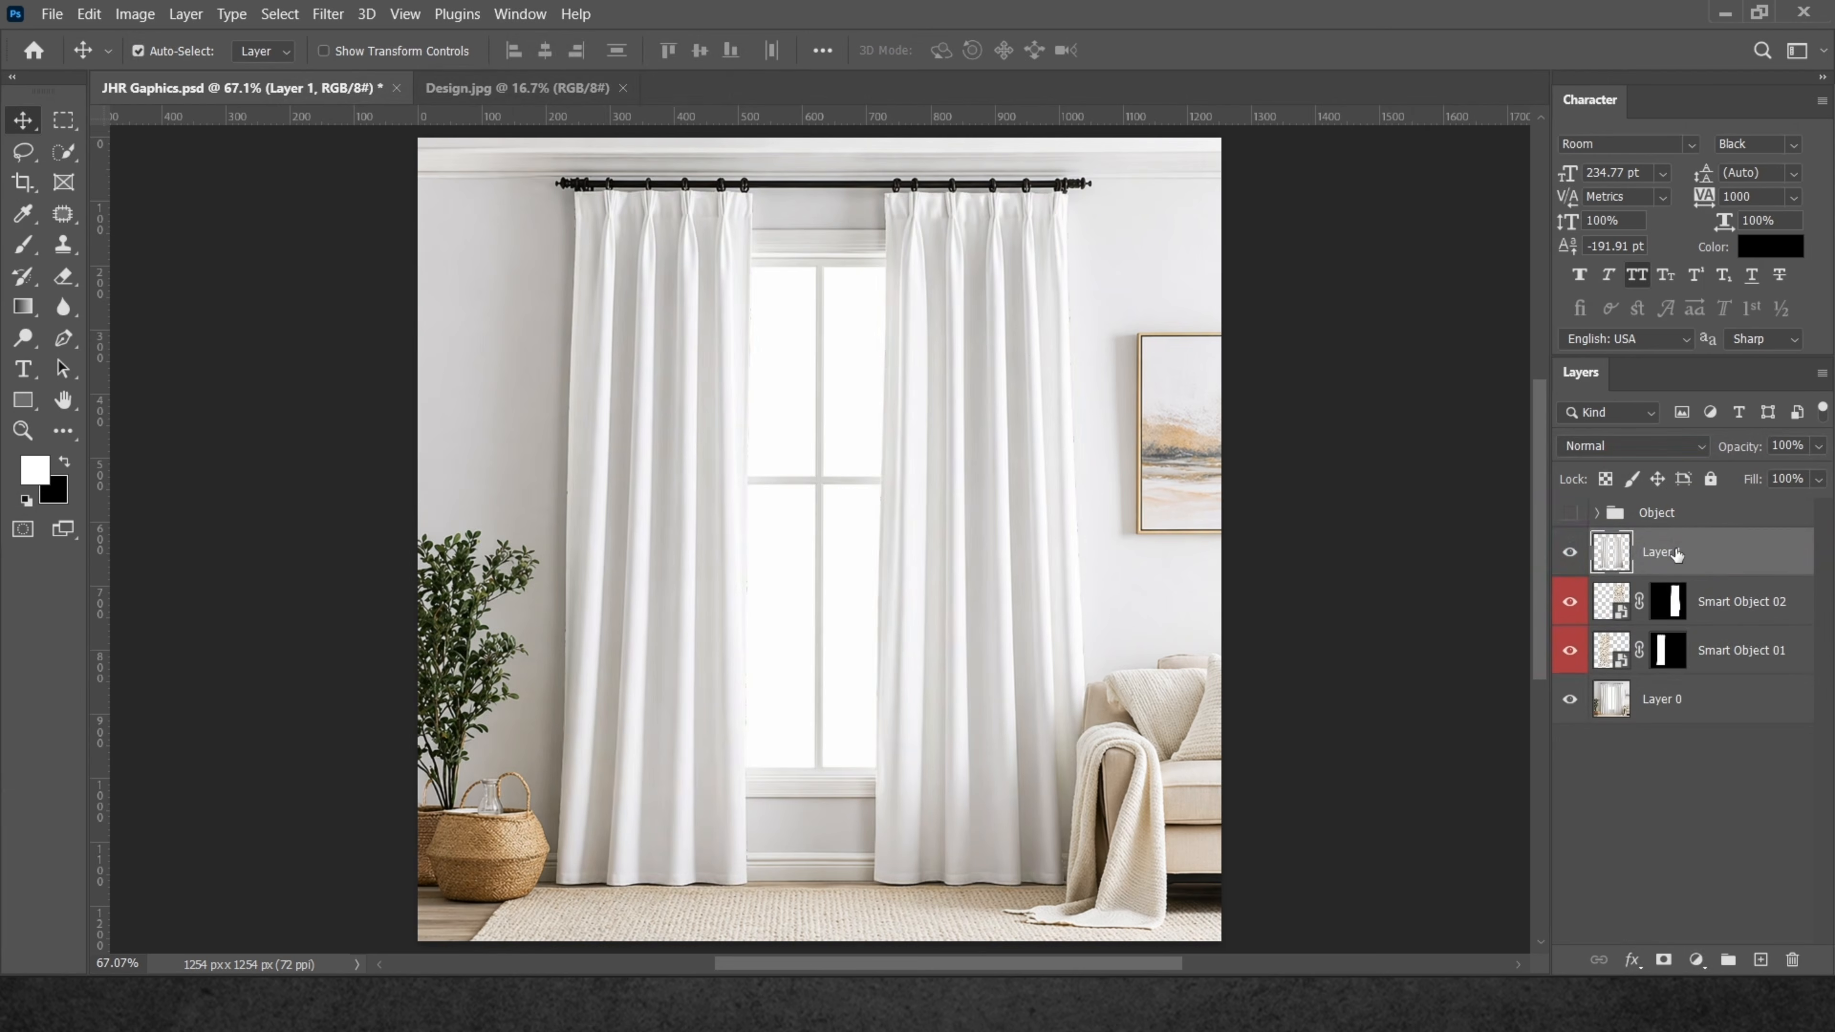
key(ctrl+j)
key(ctrl+j)
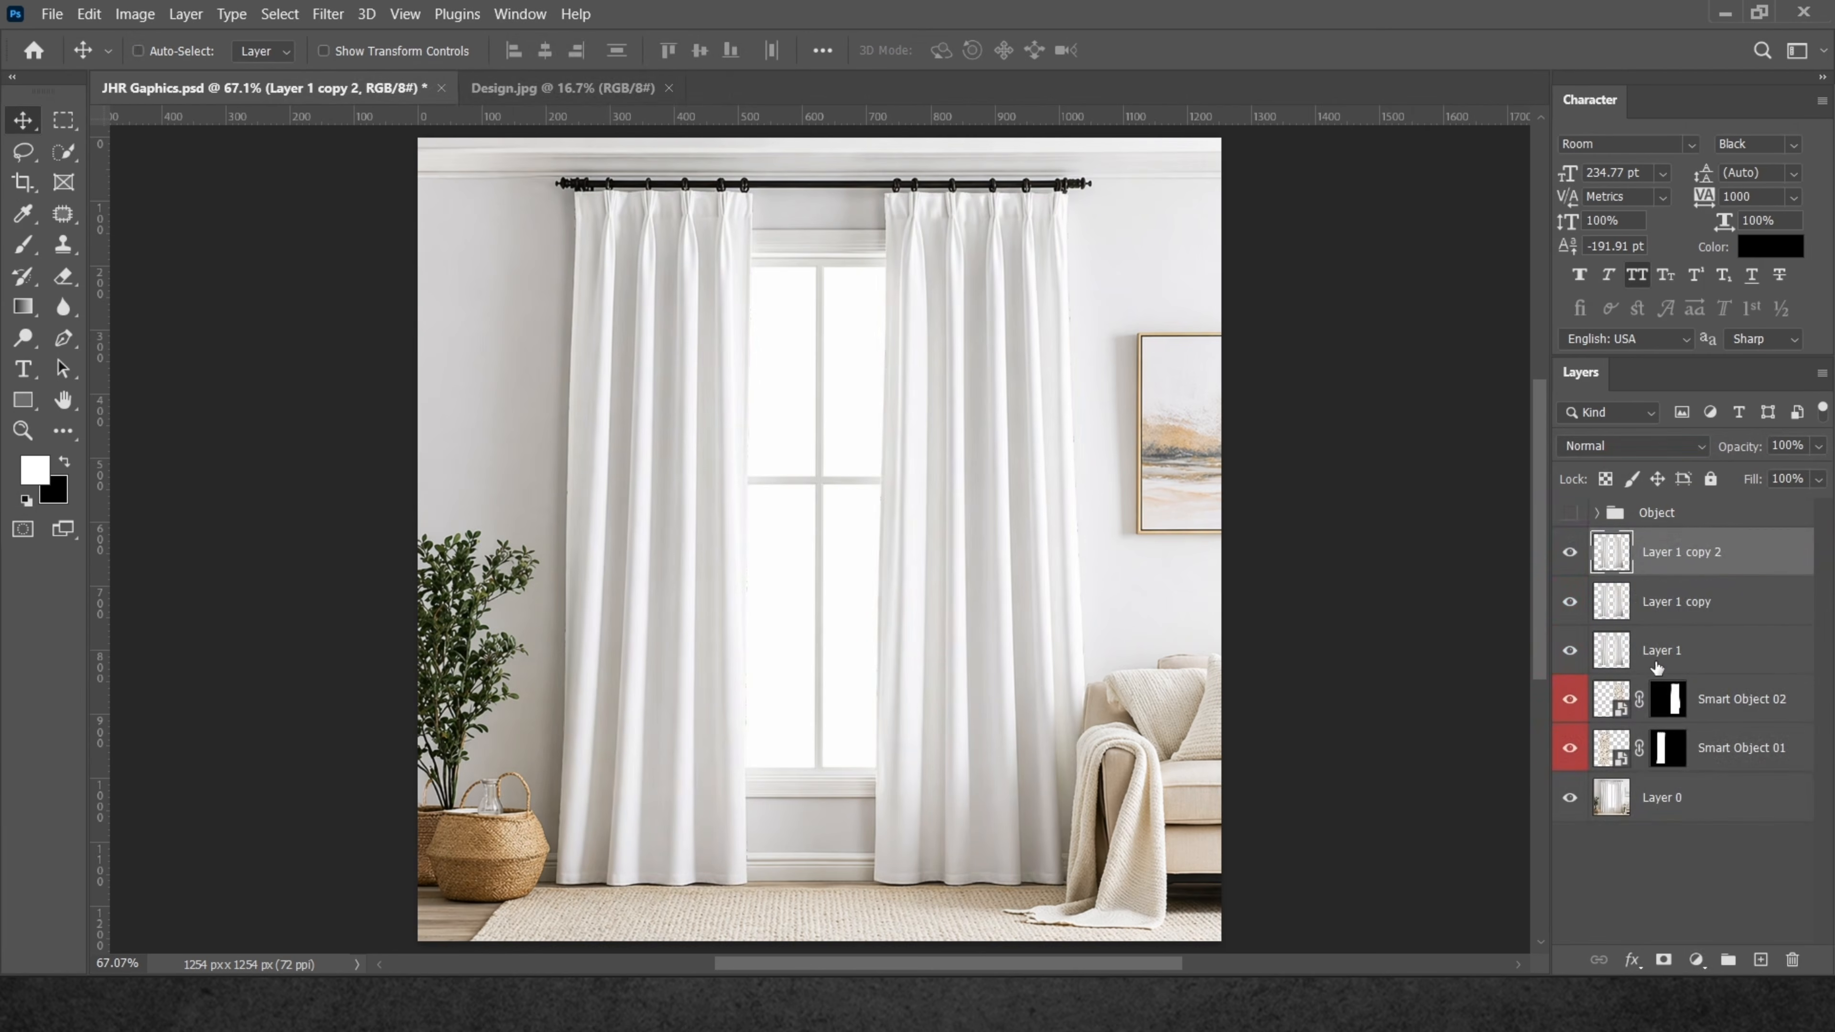
Rename the three curtain layers Light, Midtone and Shadow, from the uppermost down.
double_click(1690, 554)
text(Ling)
text(t)
key(Return)
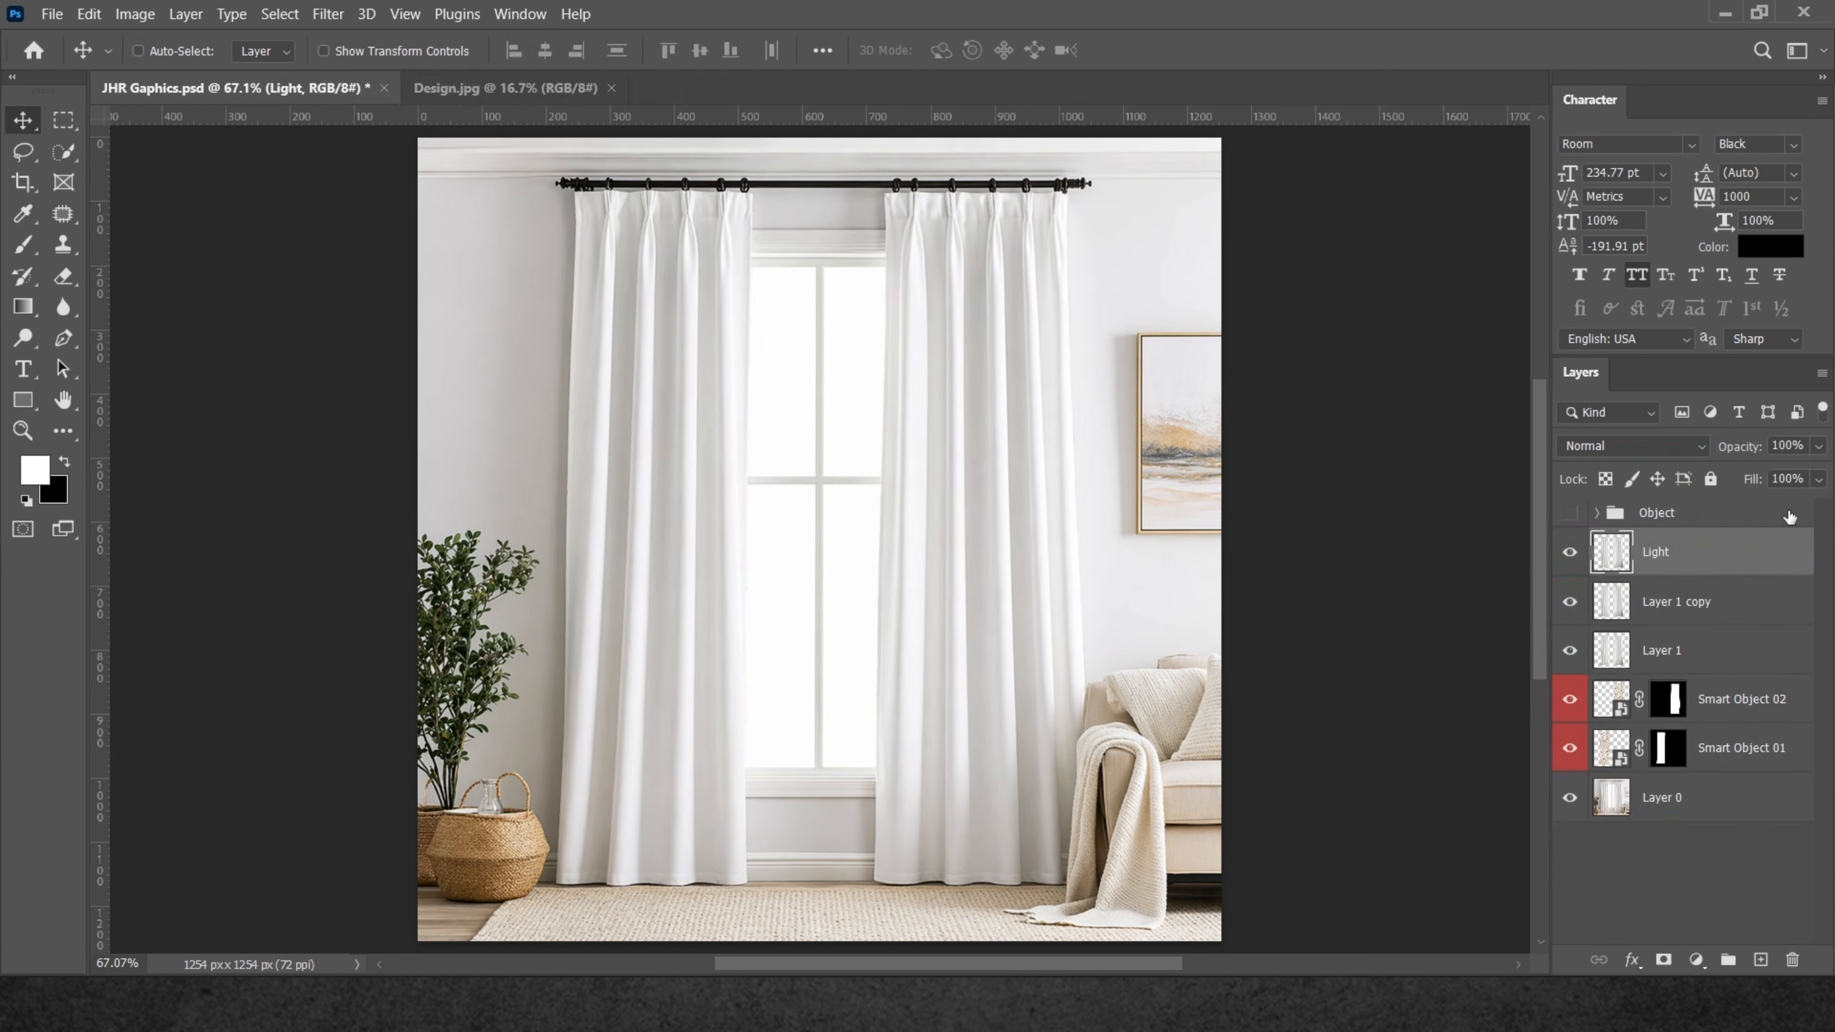
double_click(1707, 607)
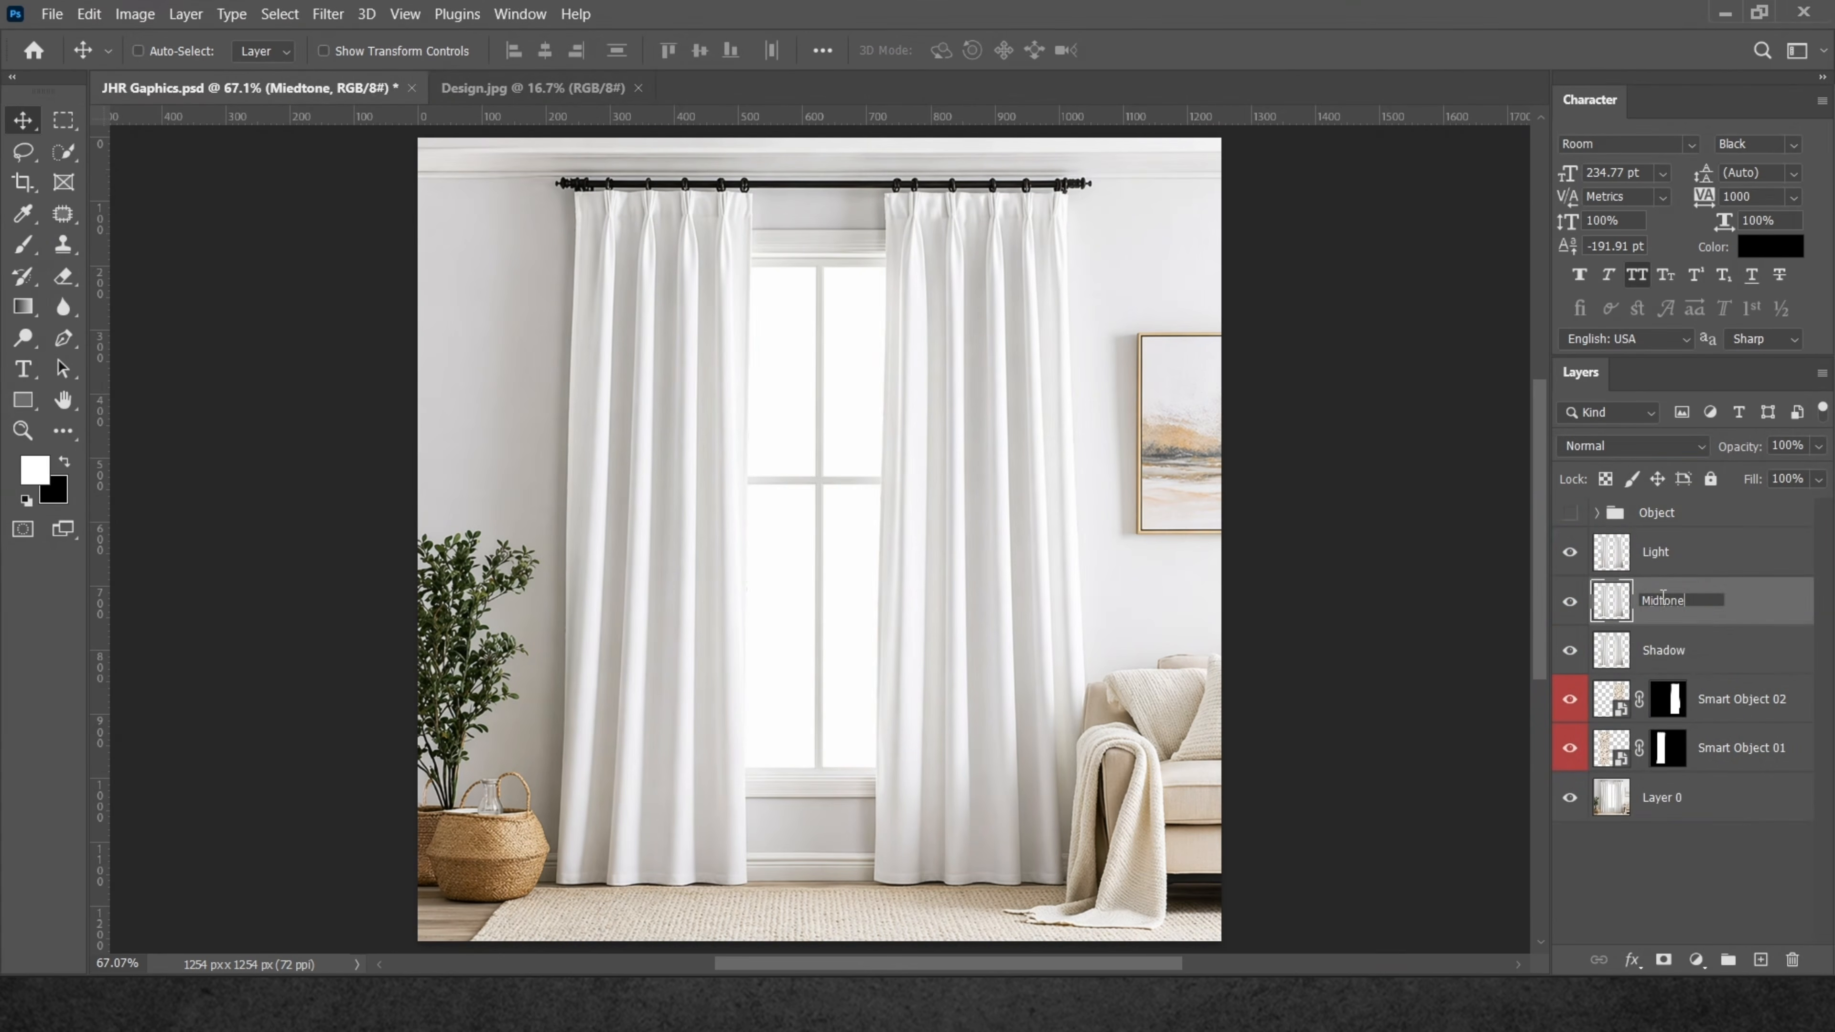
key(Return)
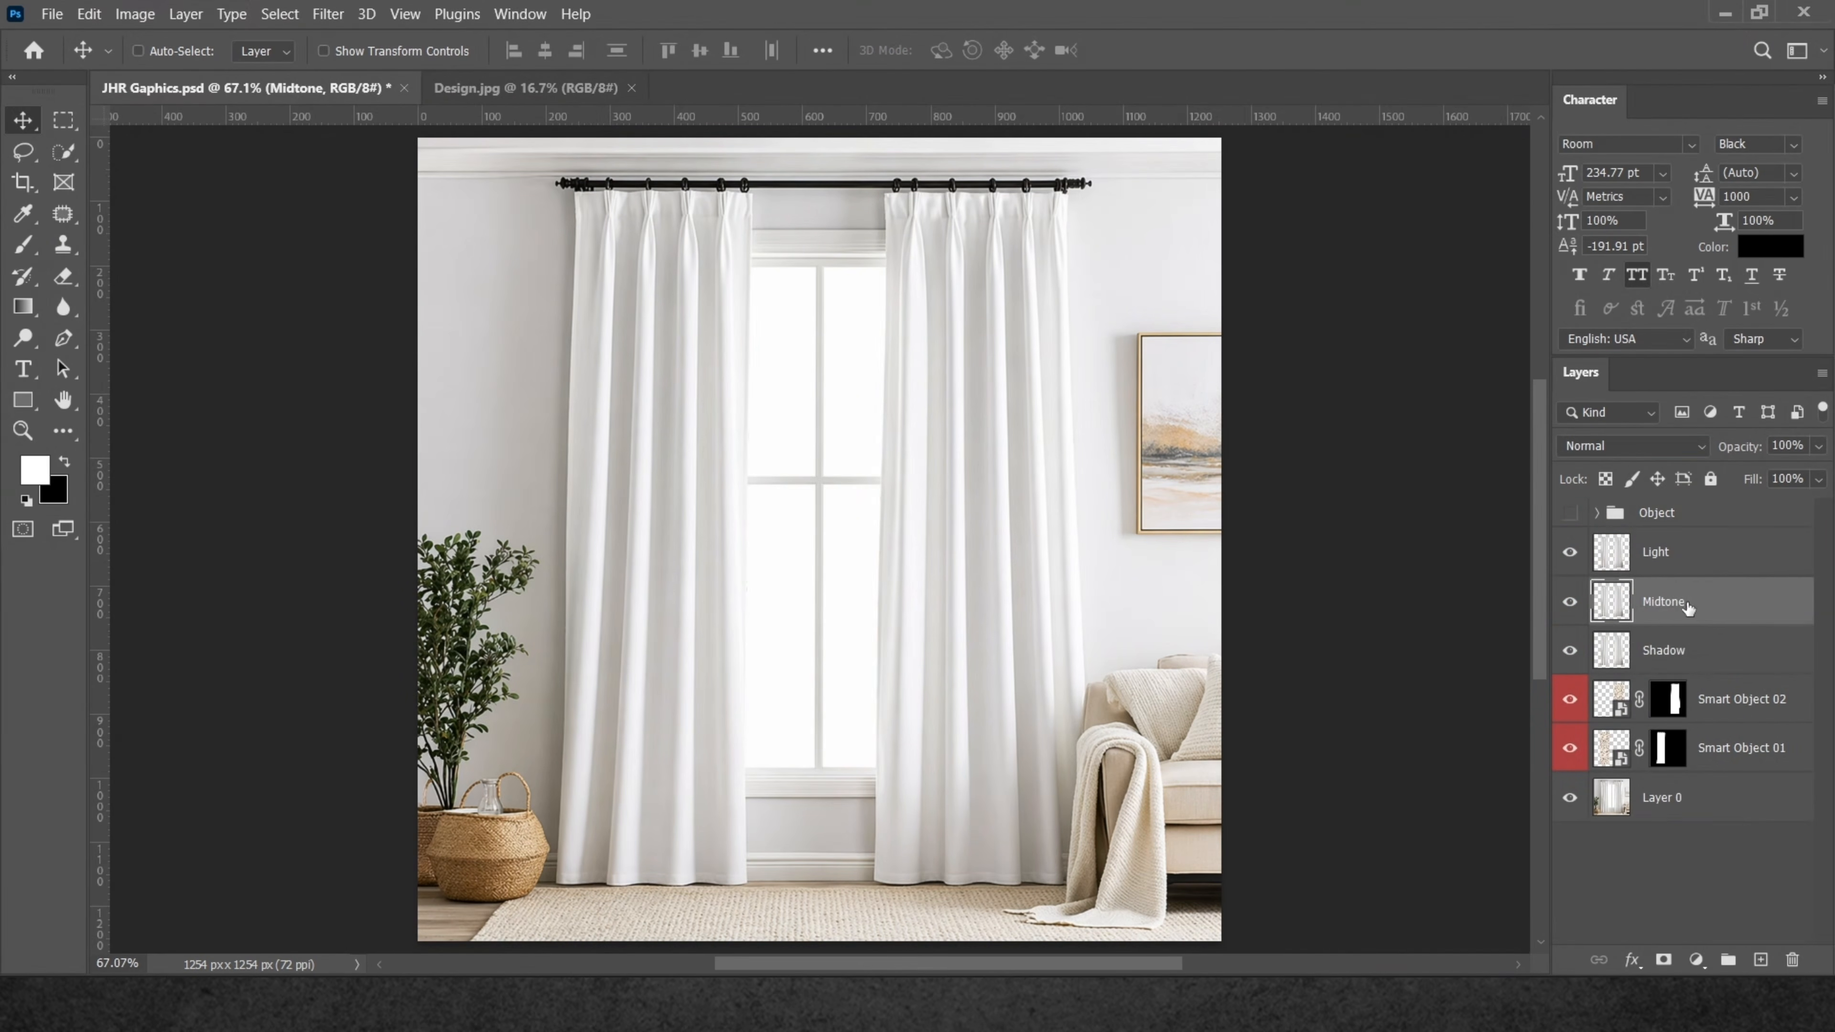
Hide the Light and Midtone layers and set the Shadow layer's blend mode to Linear Burn.
click(1689, 664)
drag(1569, 559, 1571, 654)
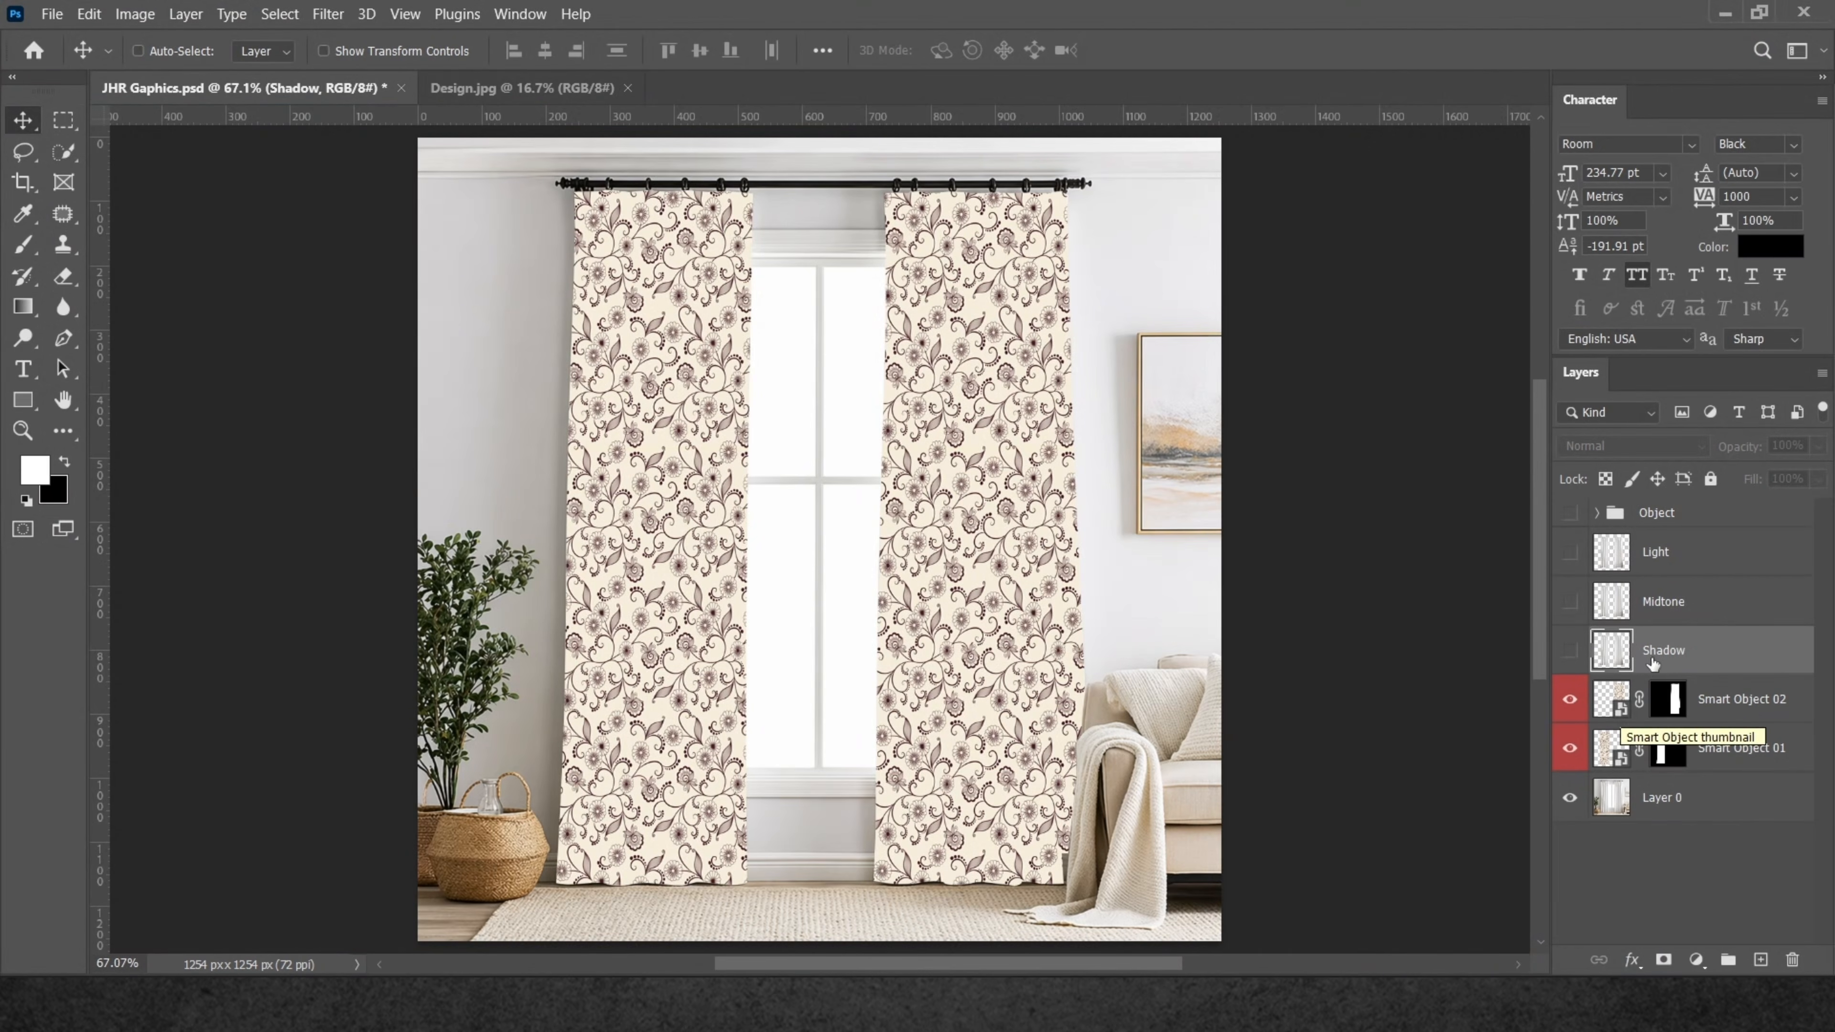
click(1571, 651)
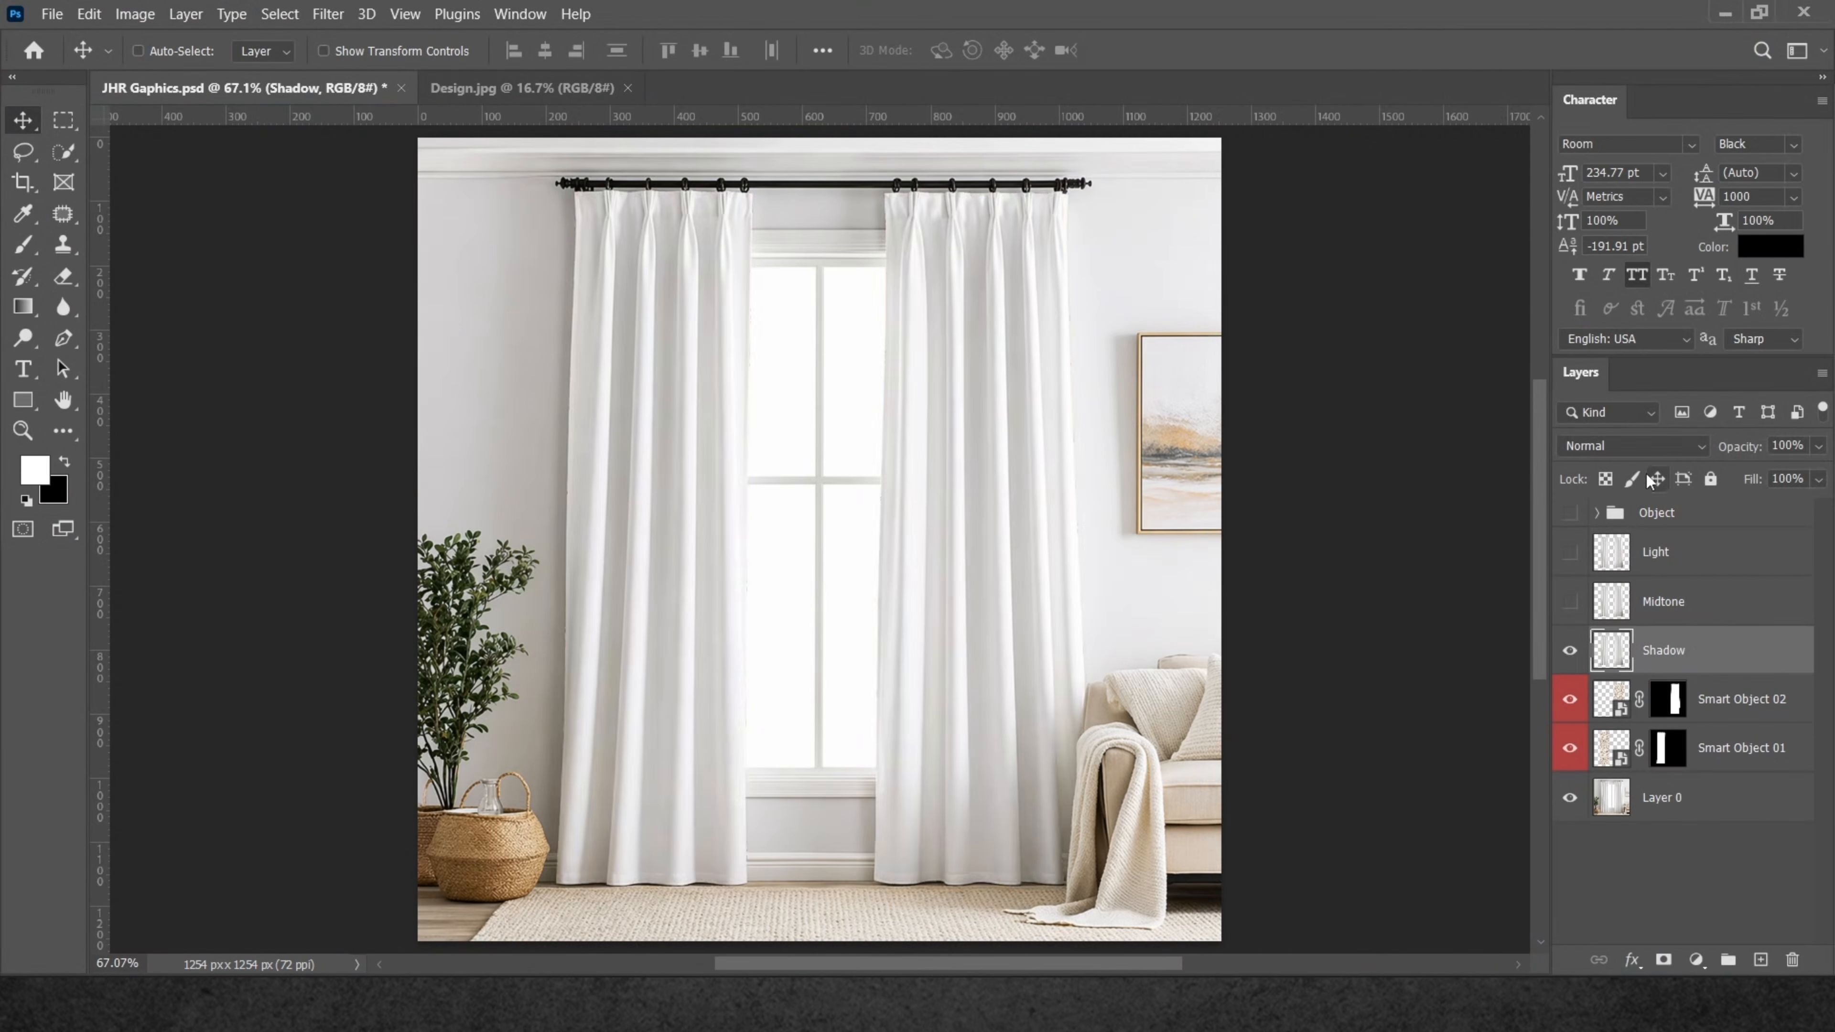
click(1651, 449)
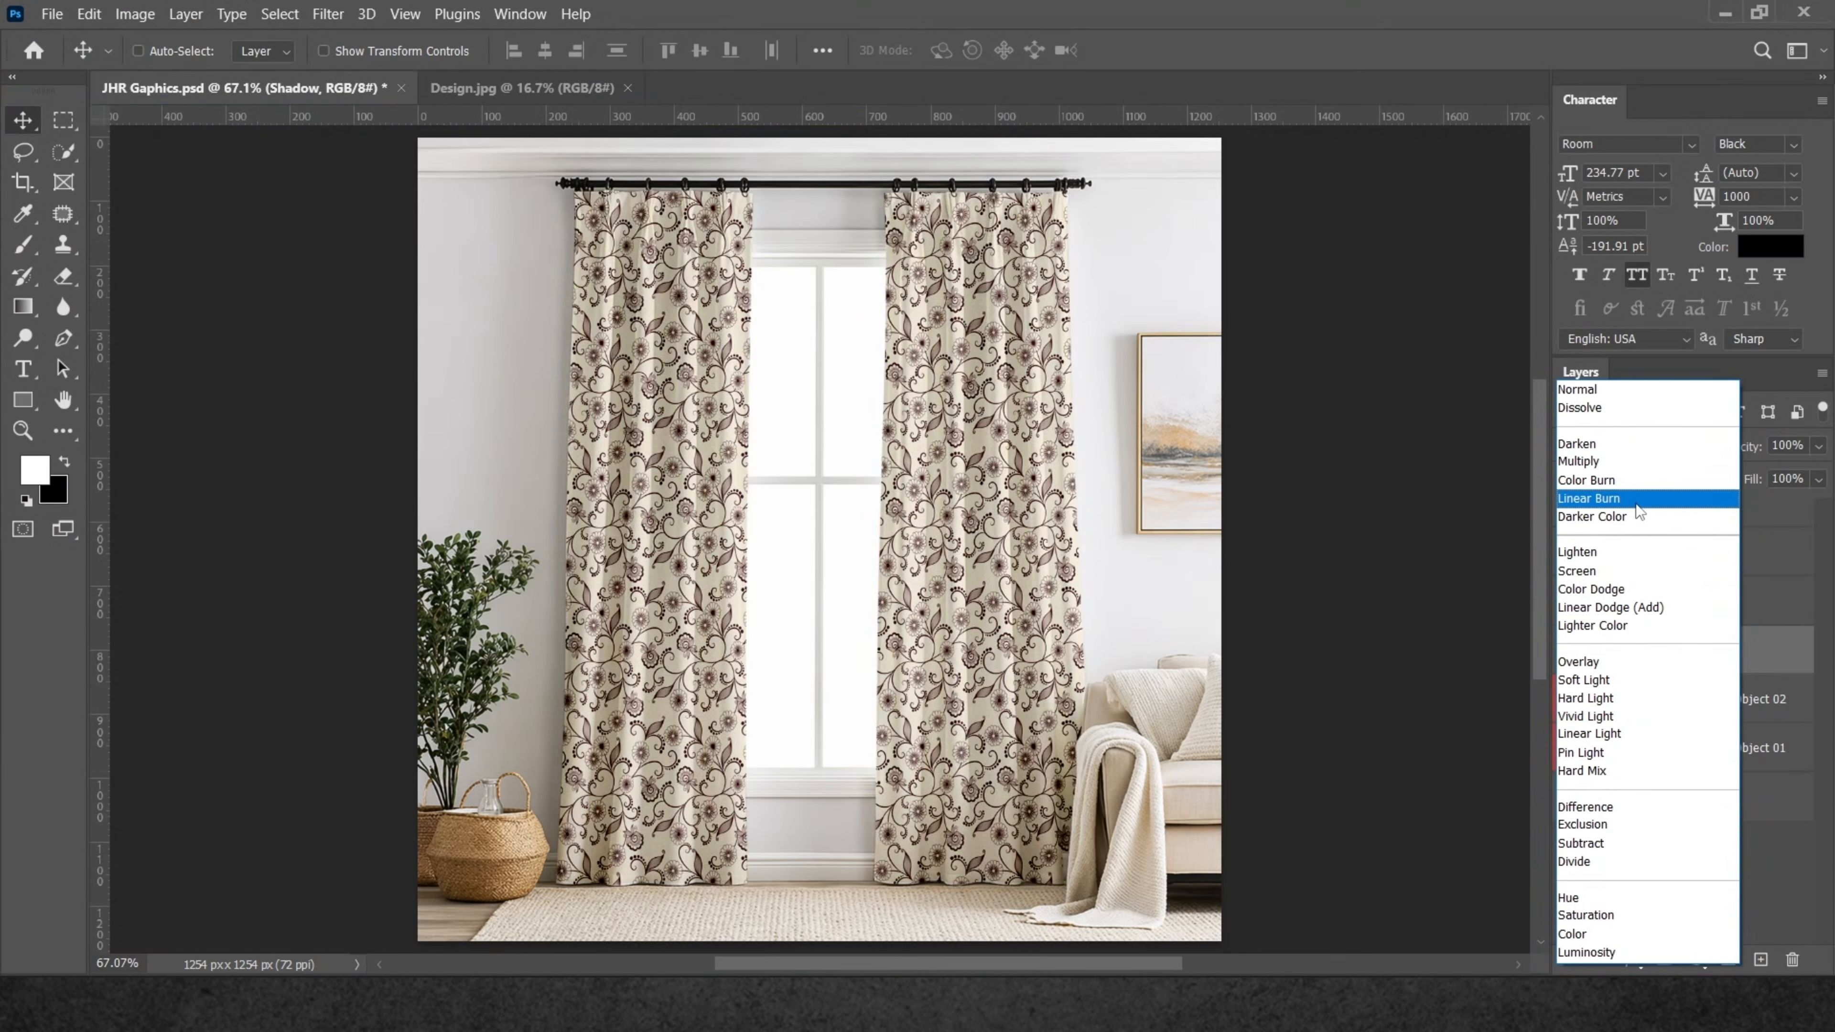
click(1638, 511)
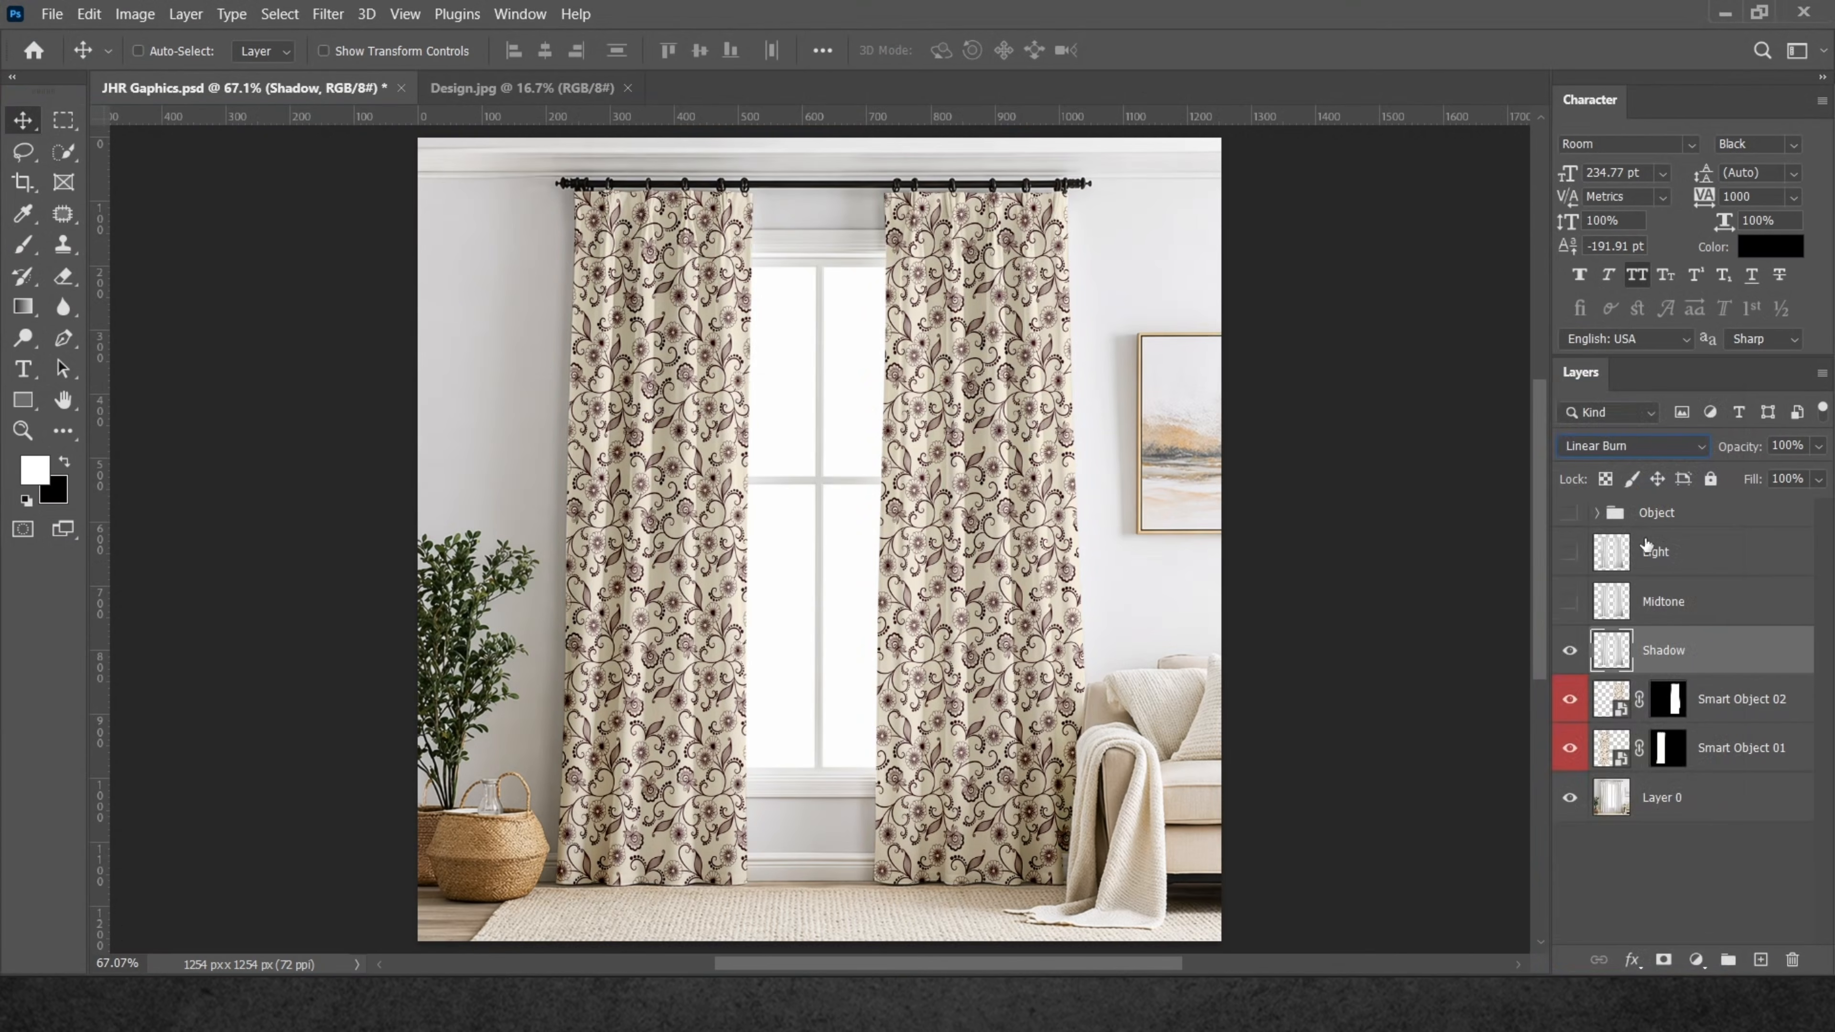
Make the Midtone layer visible and set its blend mode to Linear Dodge (Add).
click(1605, 606)
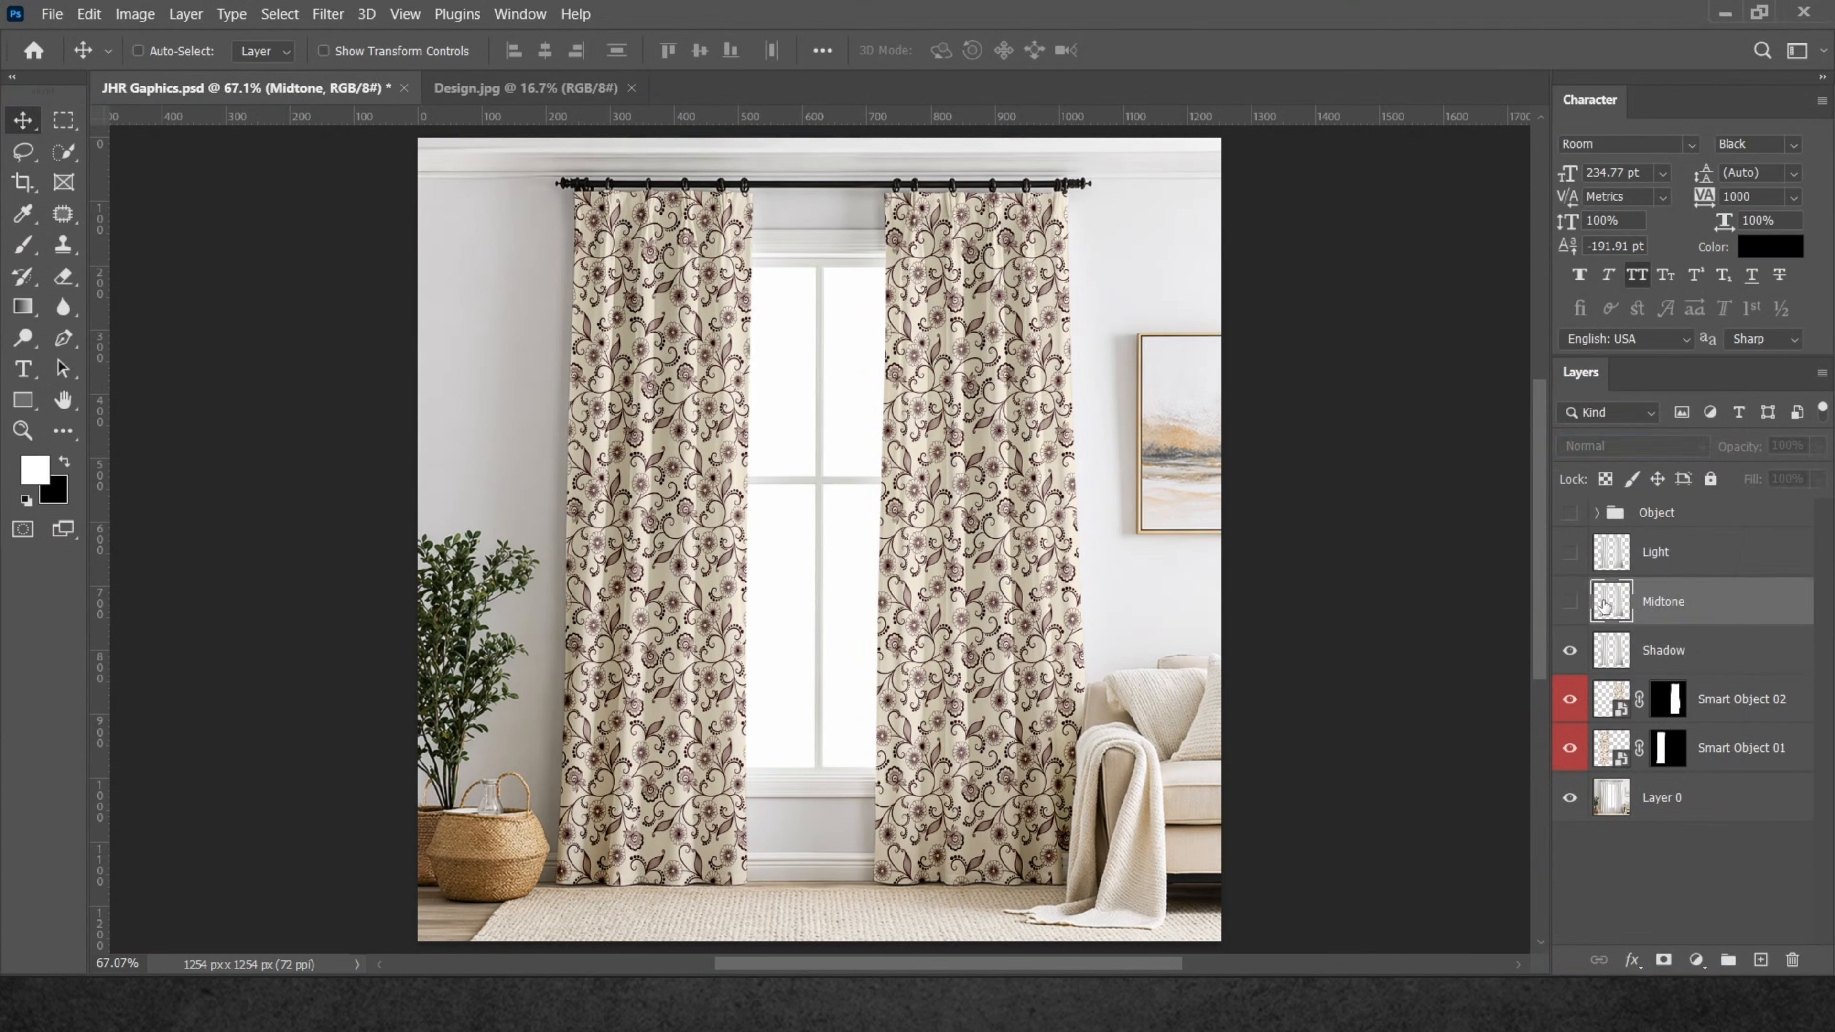
click(1568, 604)
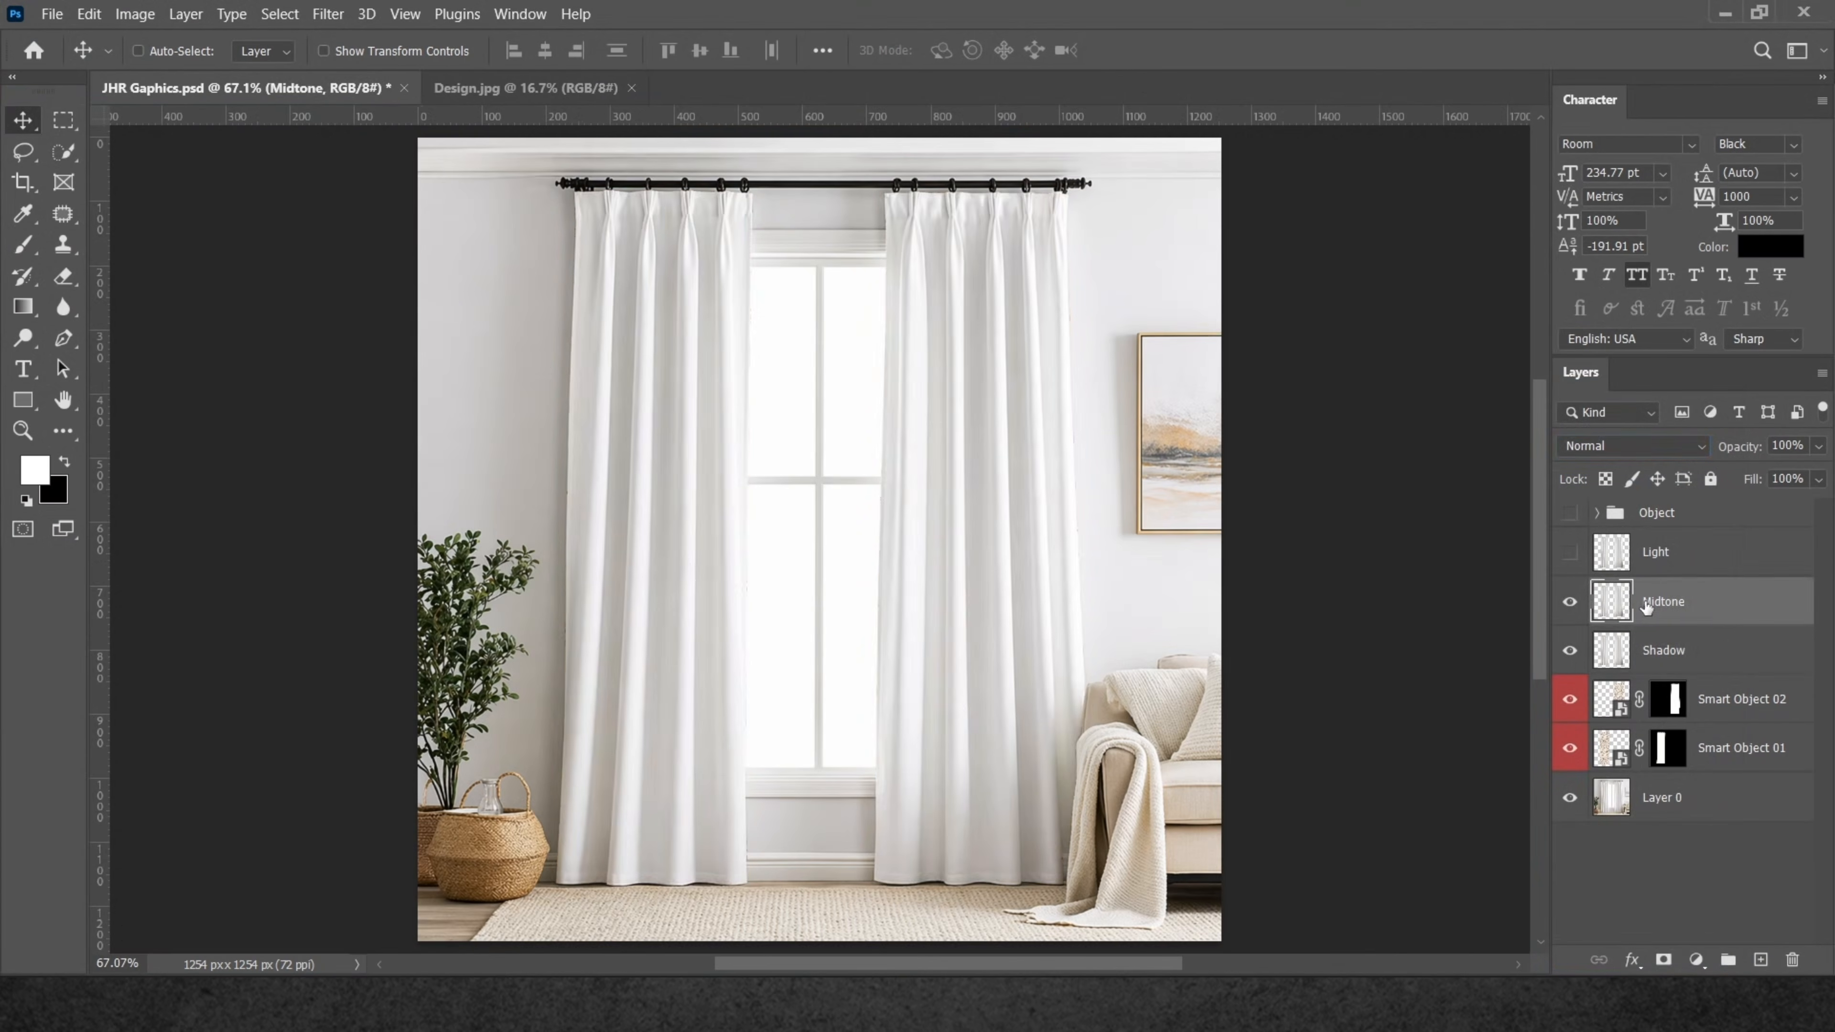
click(1647, 448)
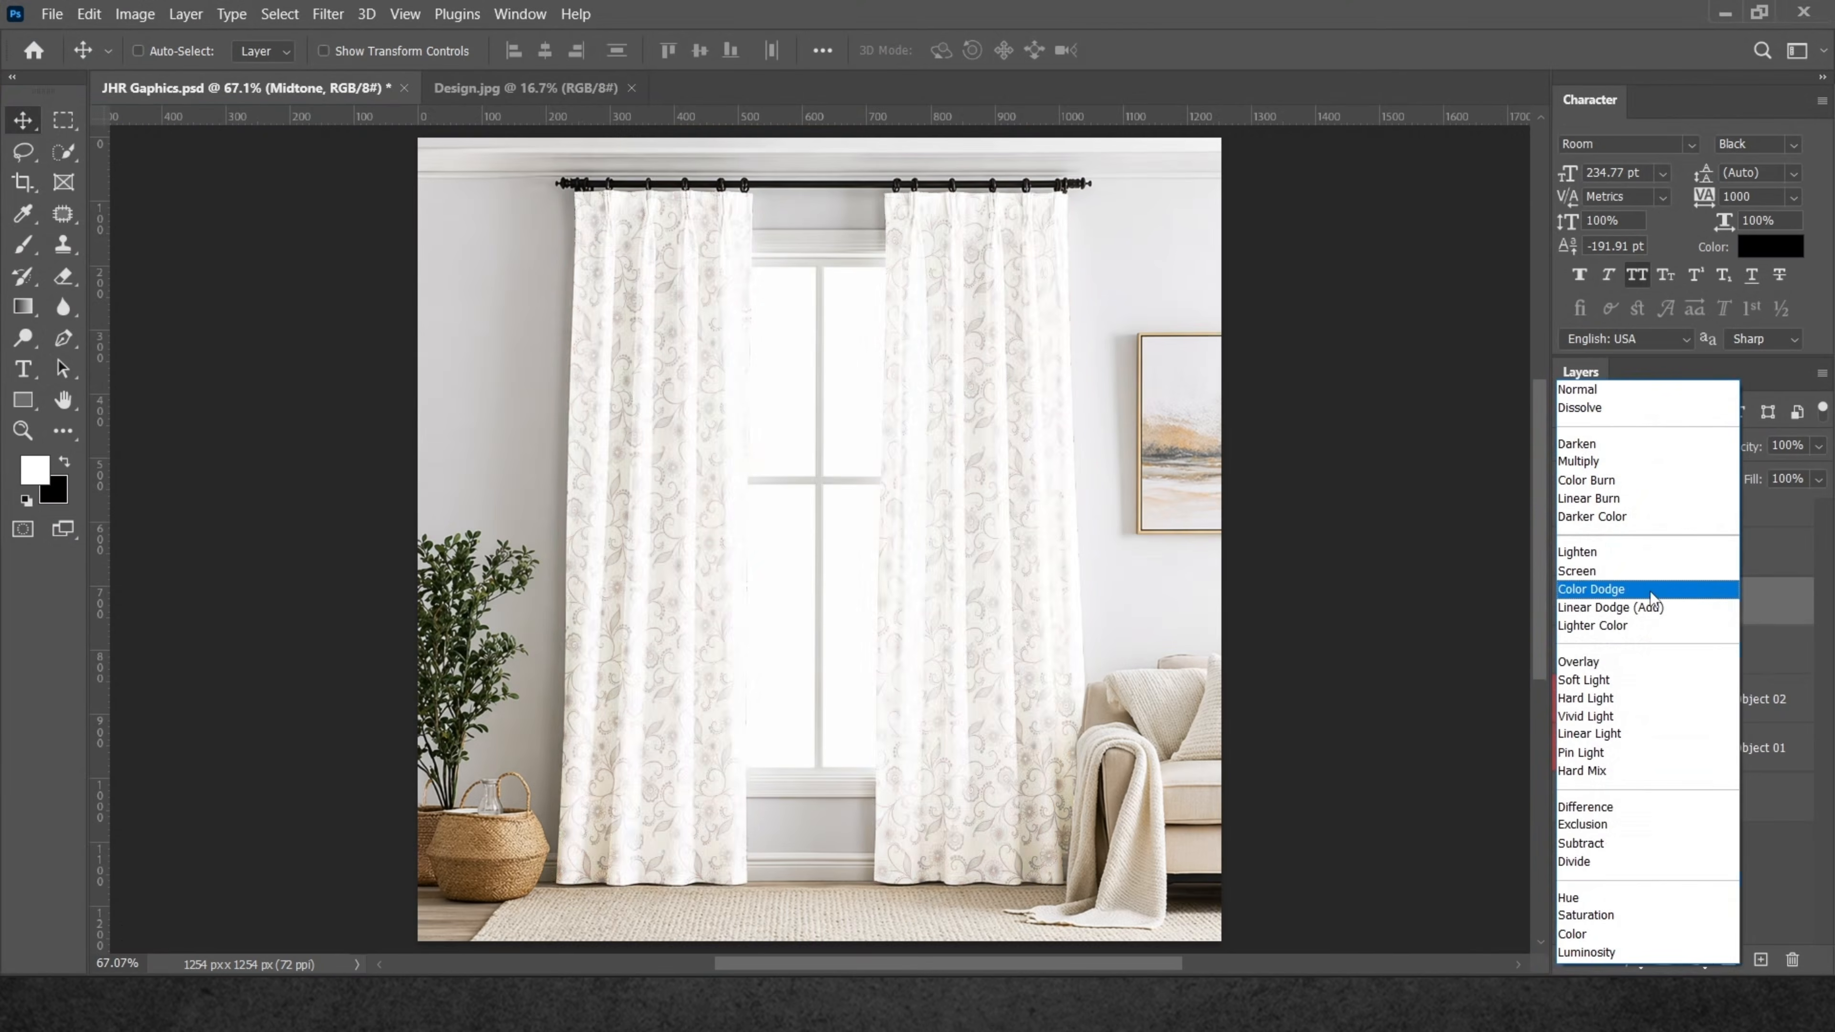
click(1653, 609)
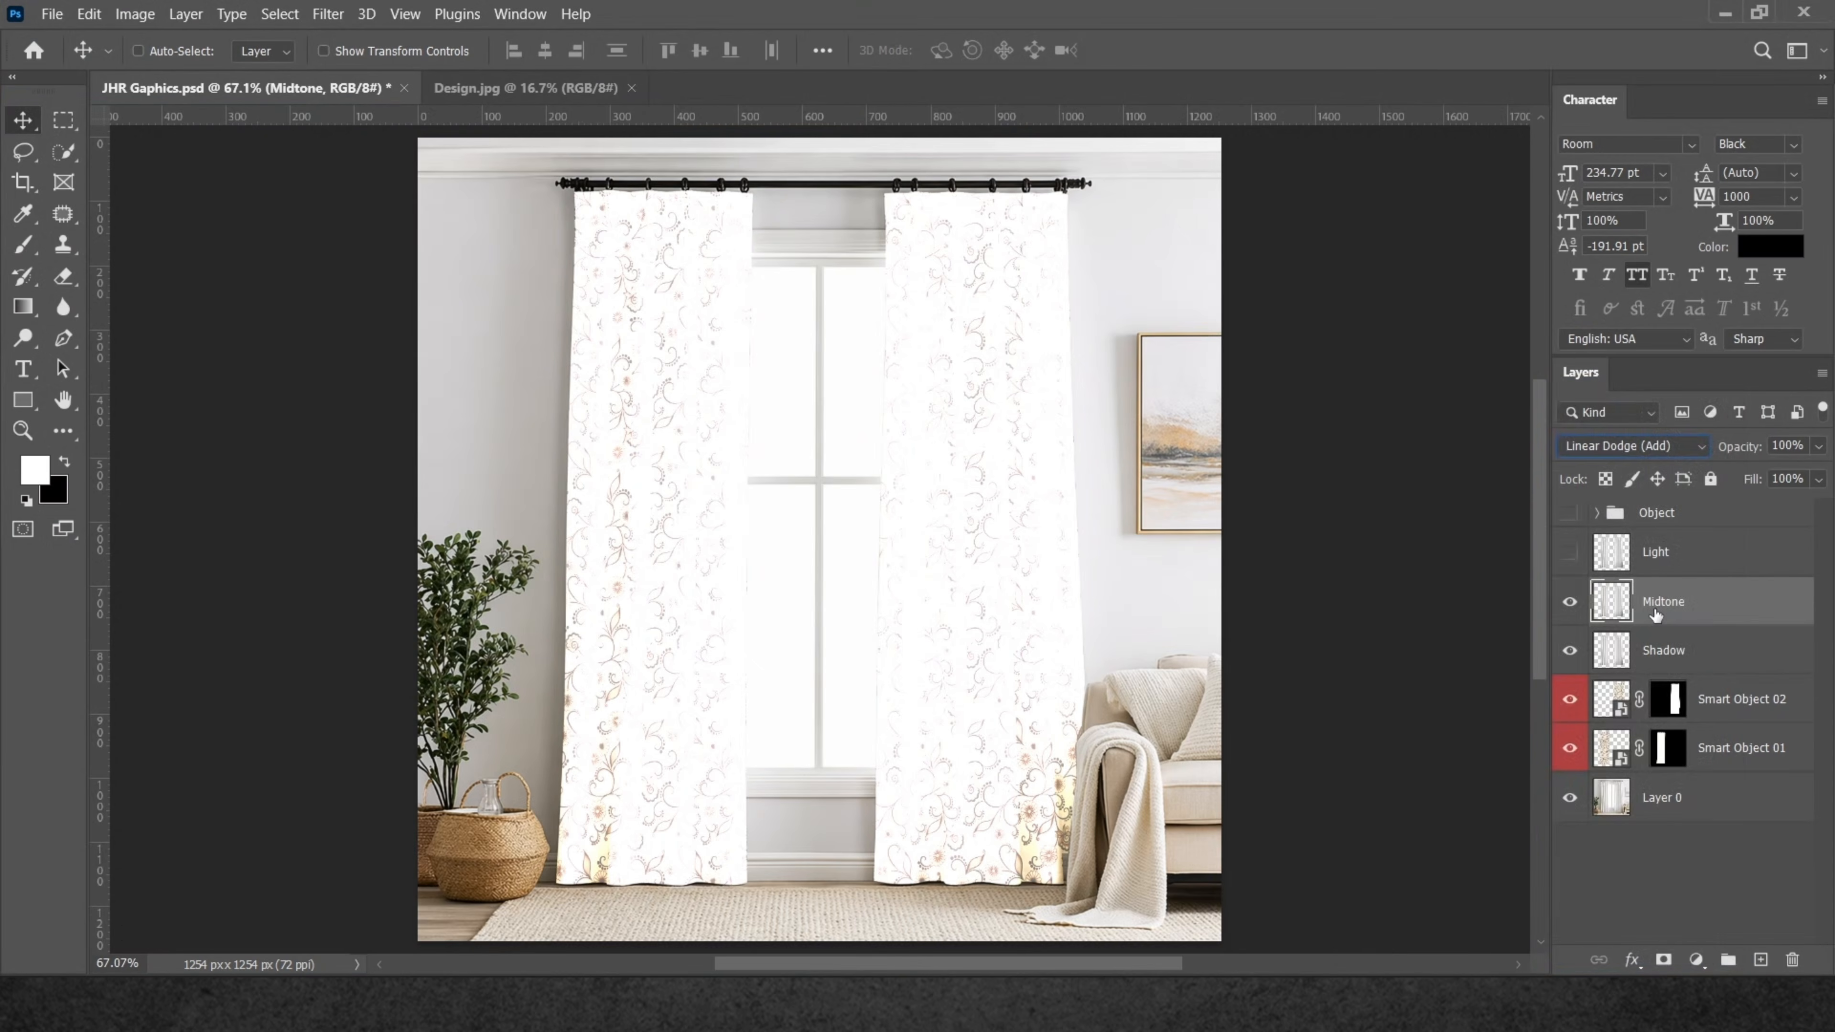
Apply Levels to the Midtone layer with the black input level at 202 and the white output level at 51.
key(ctrl+l)
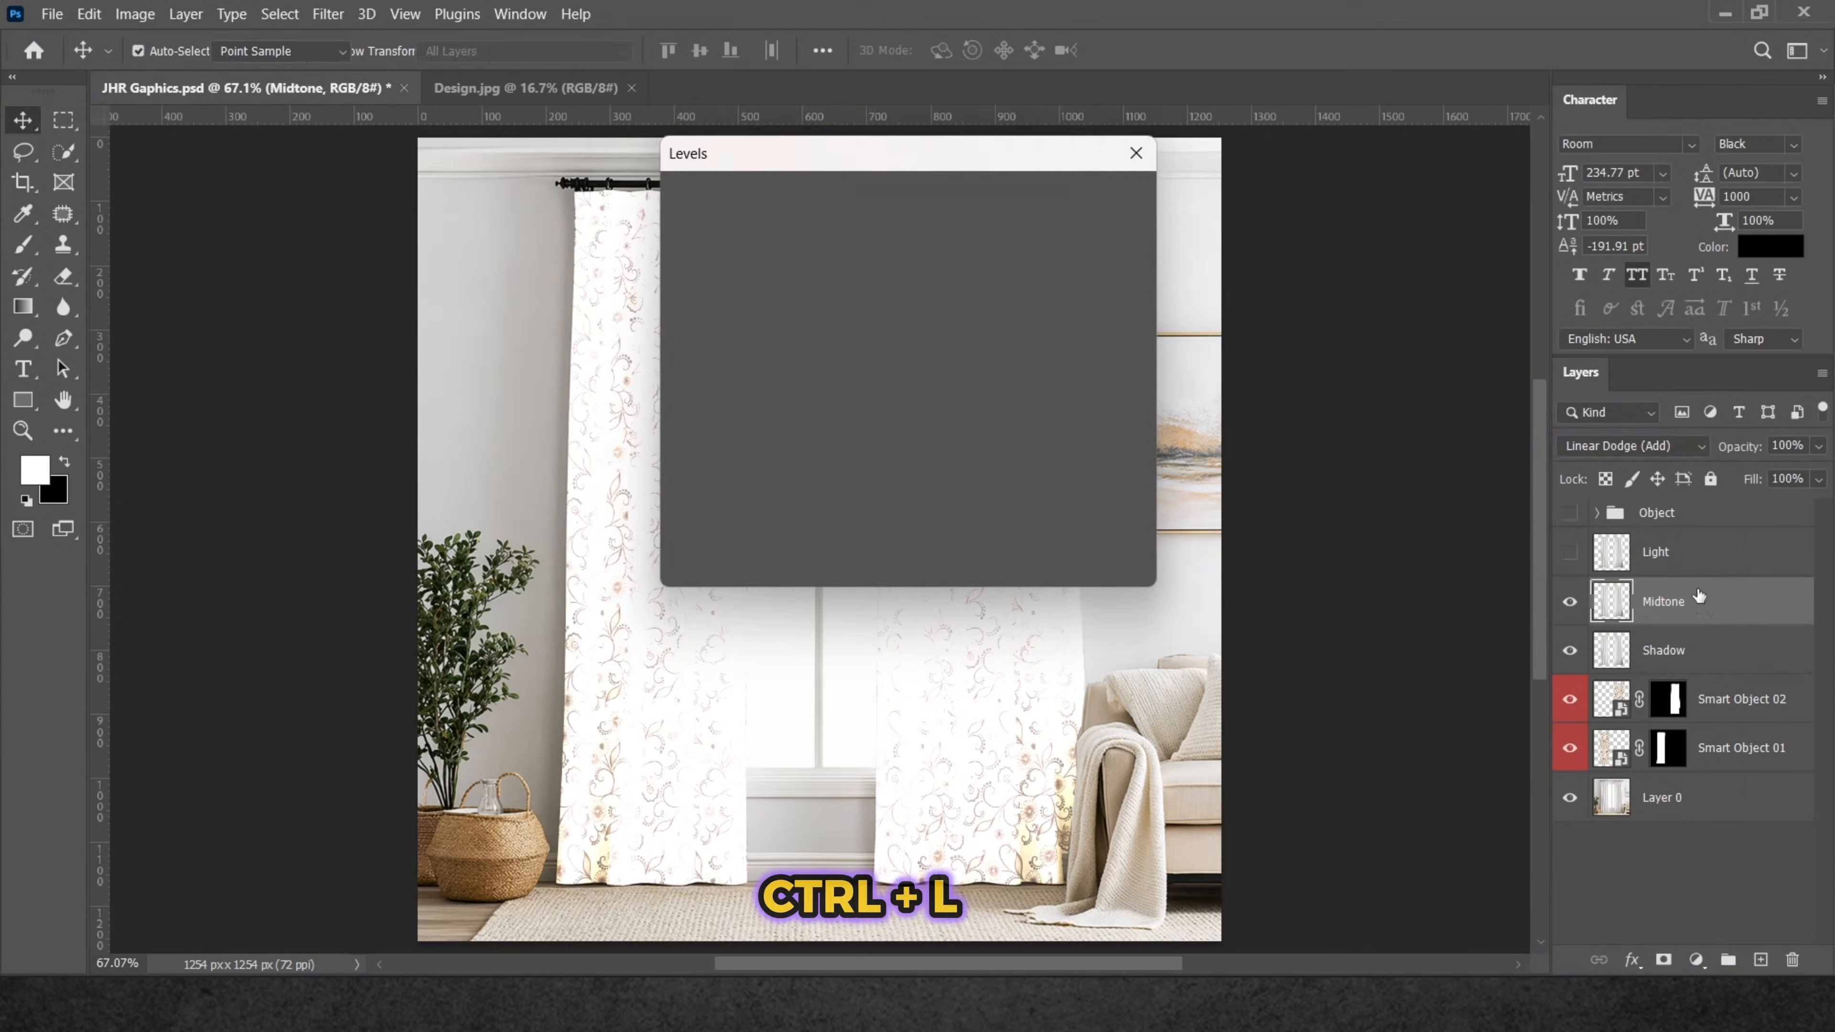
drag(880, 170, 1222, 232)
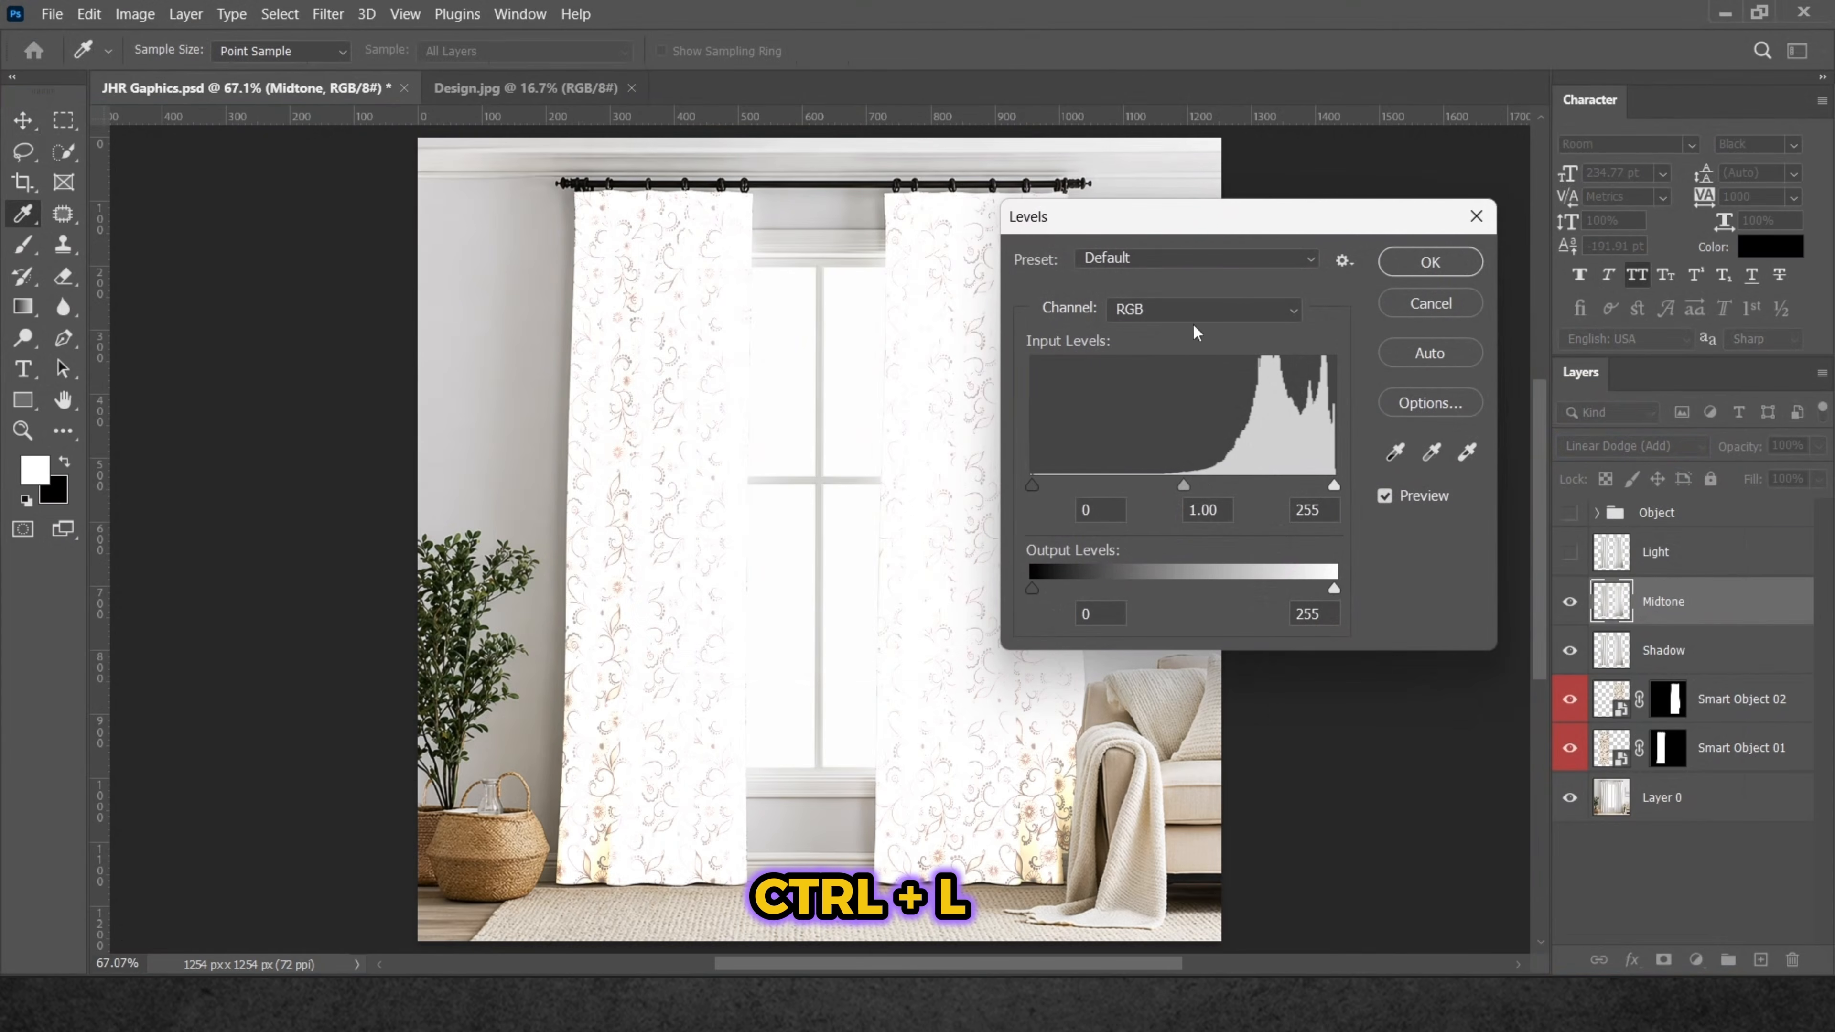
drag(1030, 487, 1192, 483)
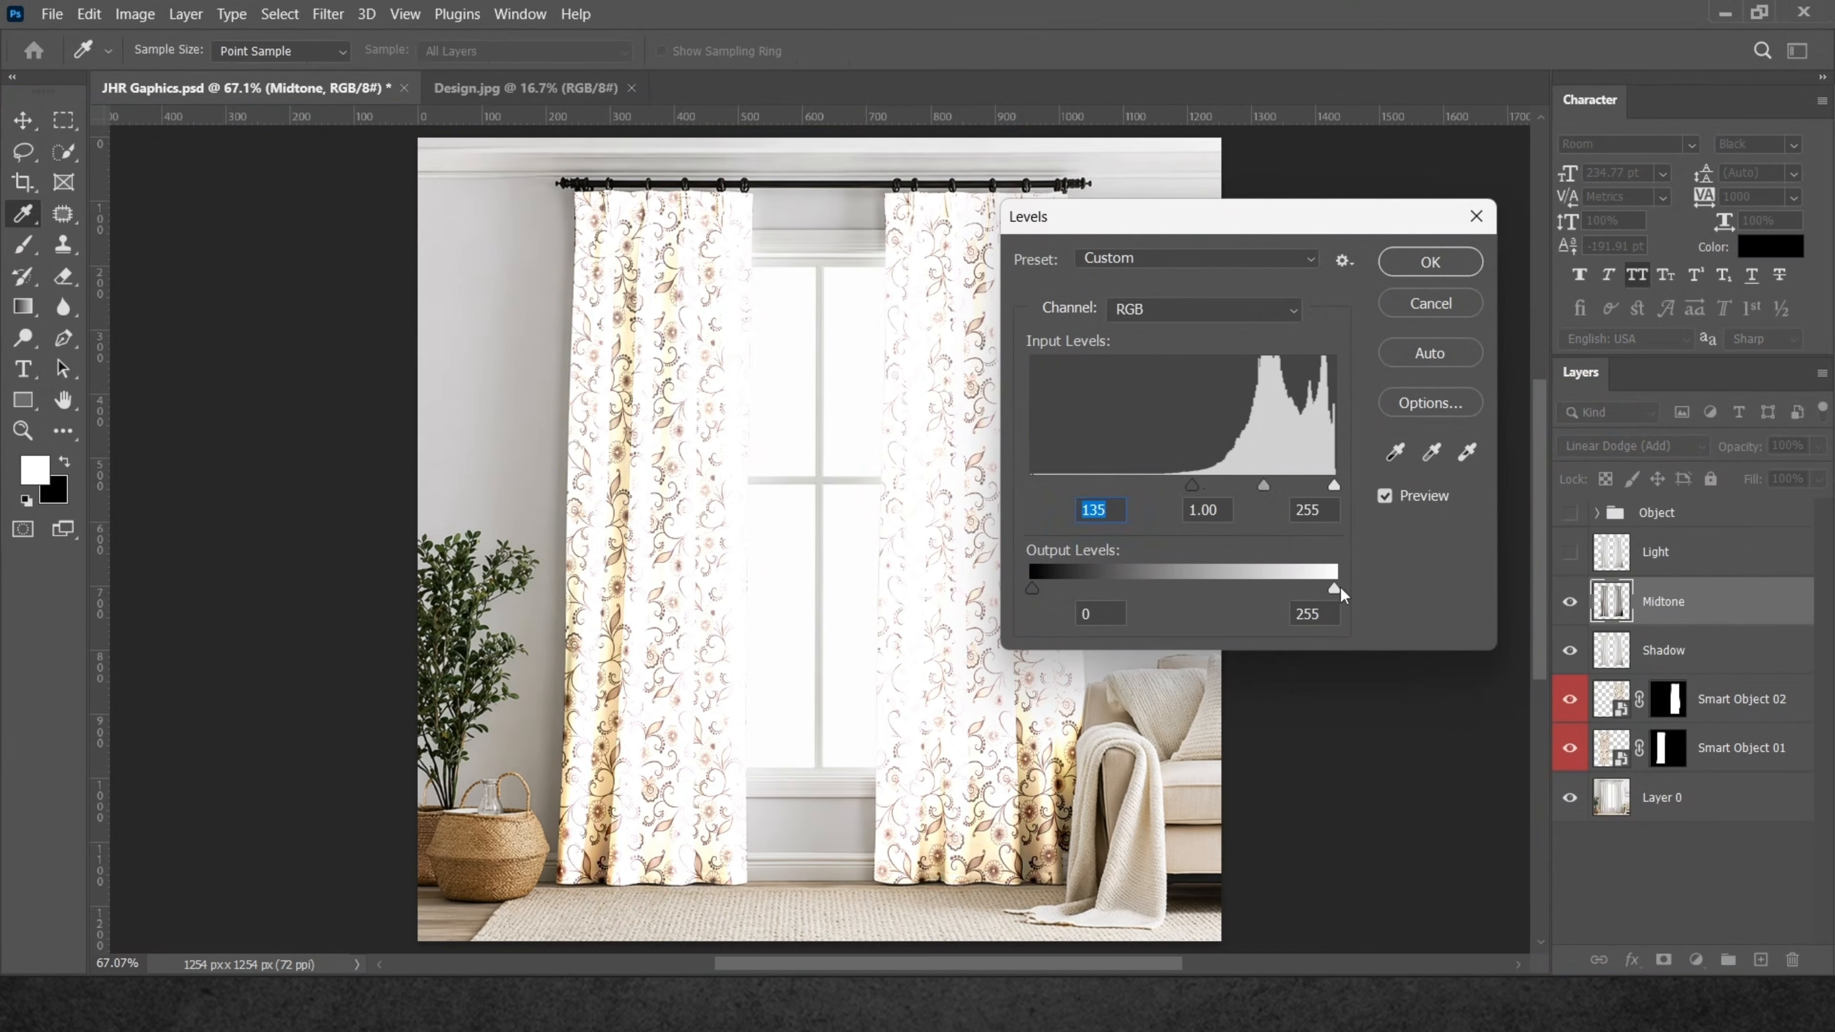
drag(1340, 588, 1115, 591)
drag(1177, 230, 1289, 255)
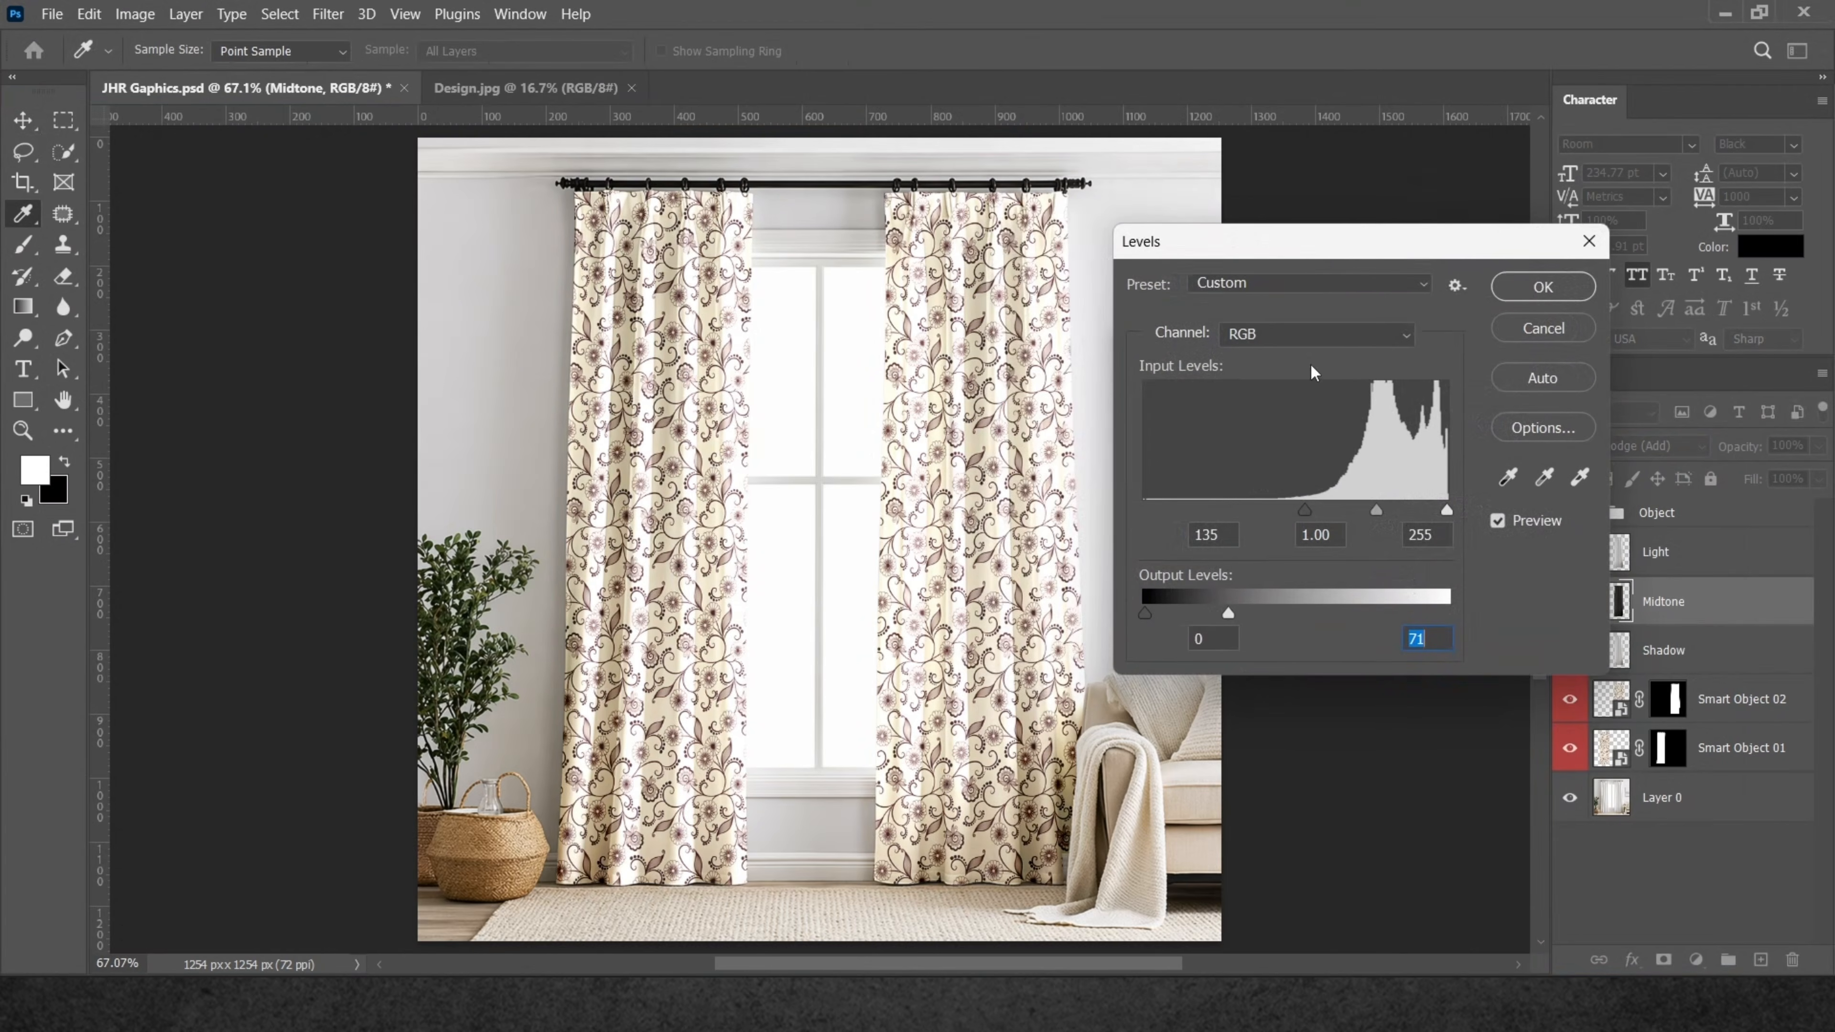
drag(1305, 510, 1341, 514)
drag(1230, 613, 1203, 607)
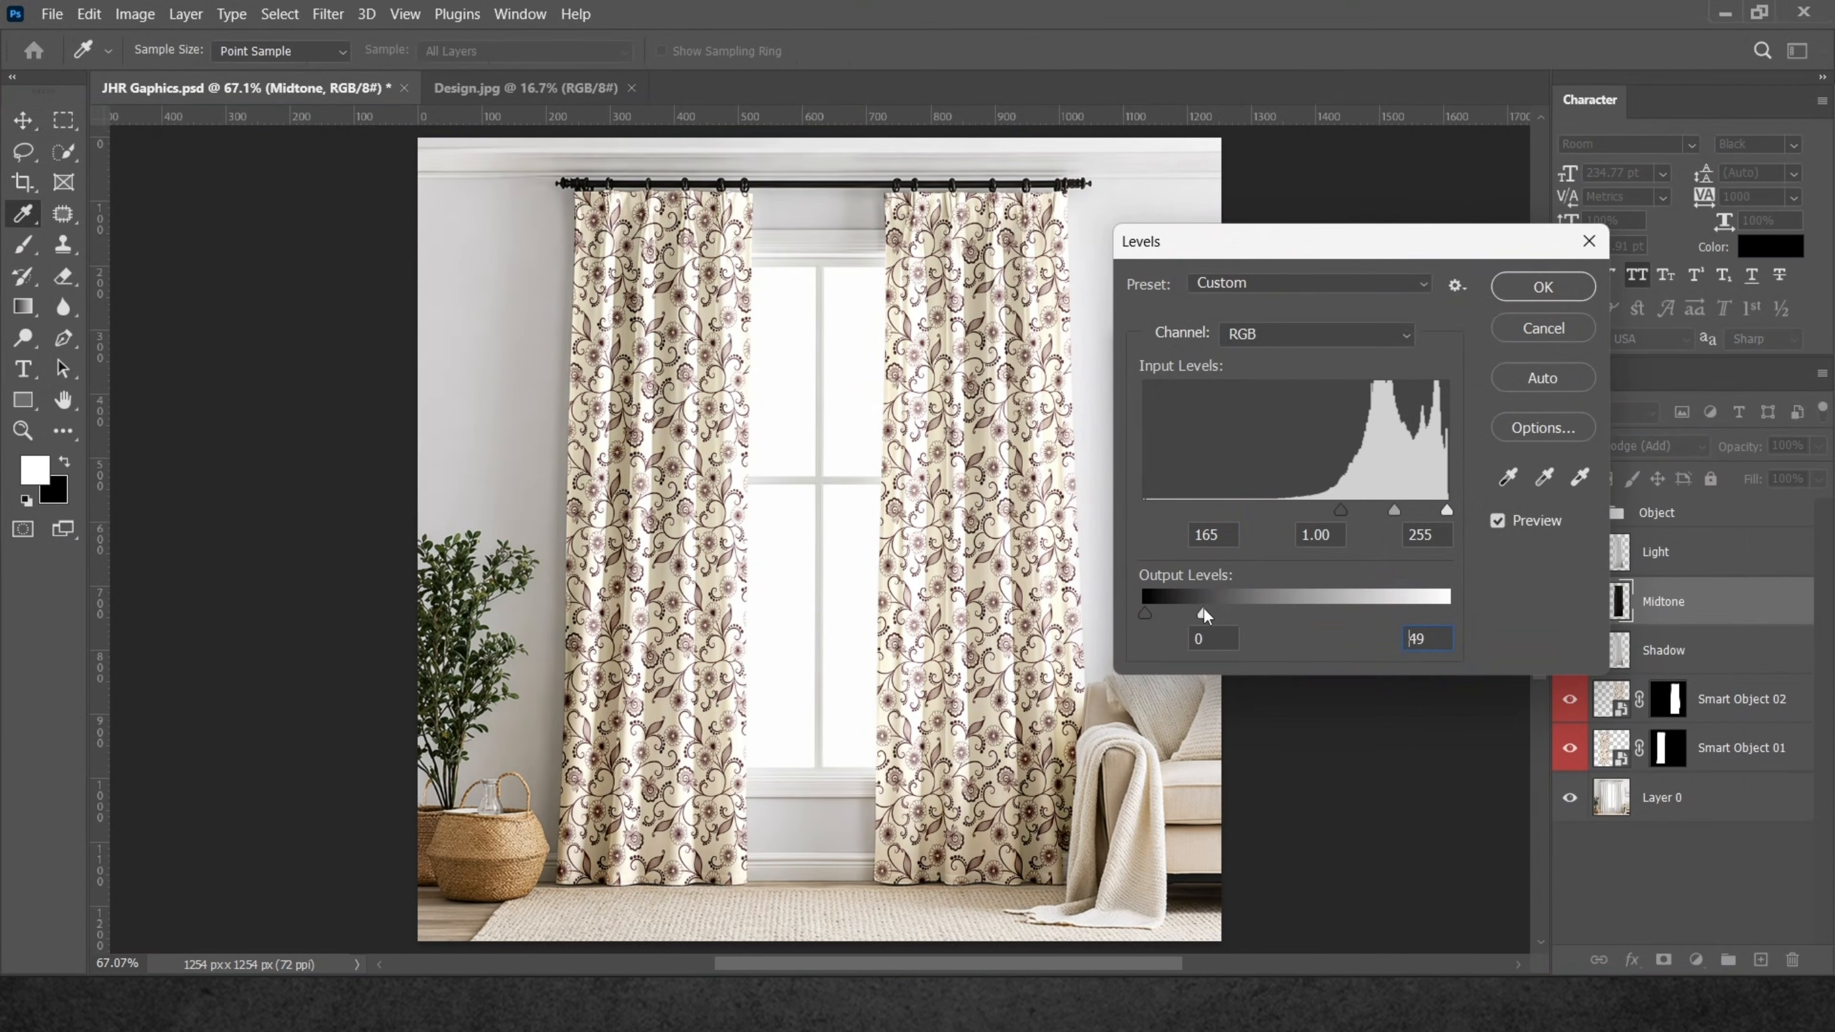
drag(1341, 511, 1384, 509)
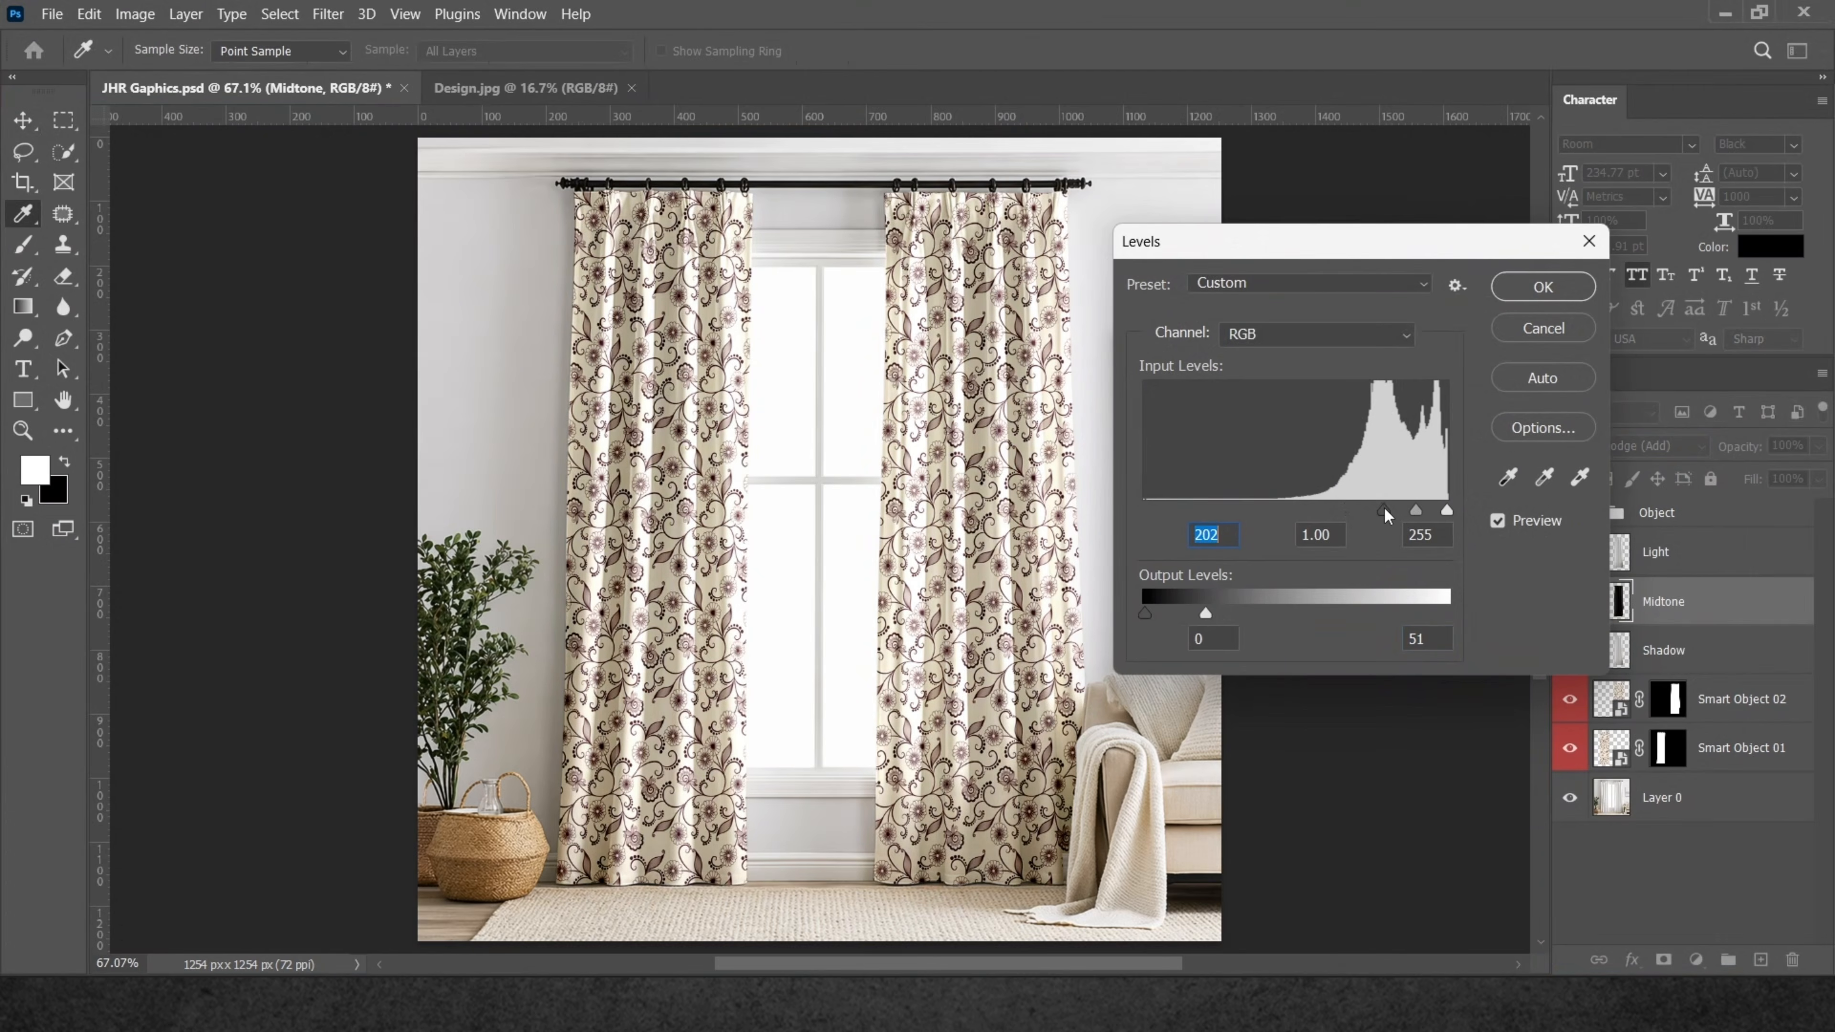
click(1556, 290)
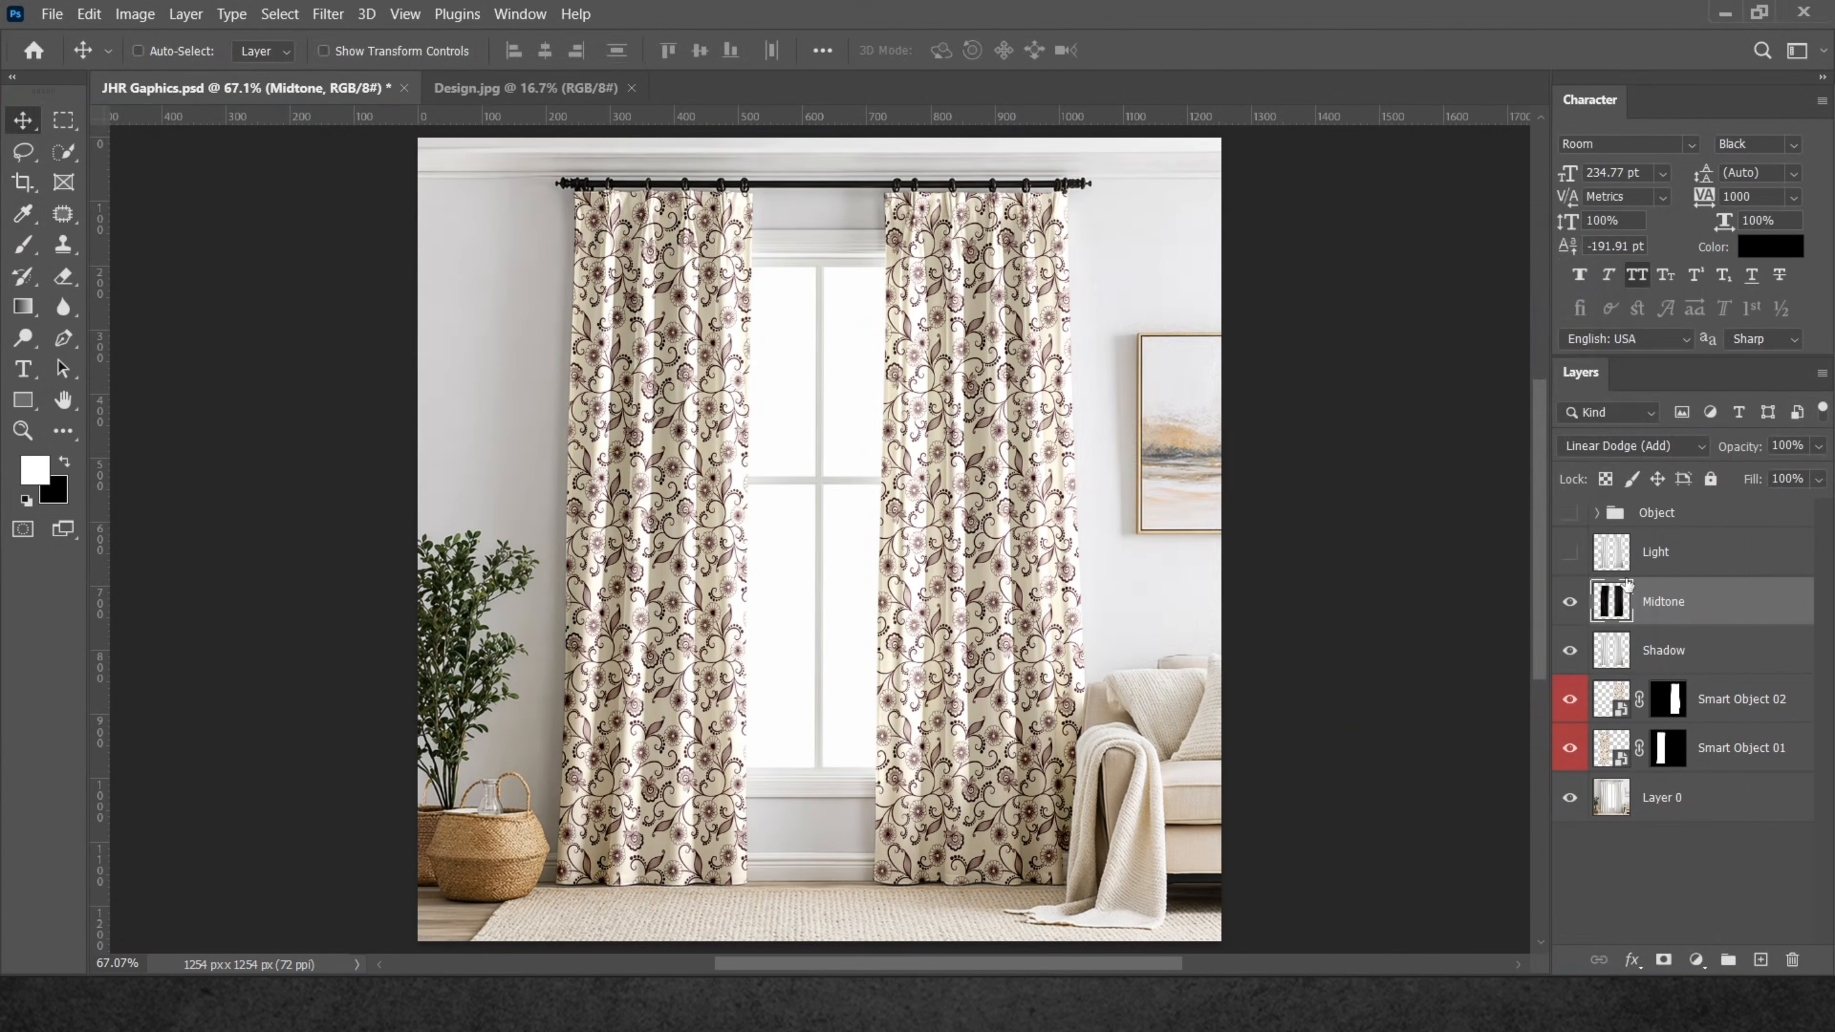
Make the Light layer visible and set its blend mode to Screen.
click(1671, 549)
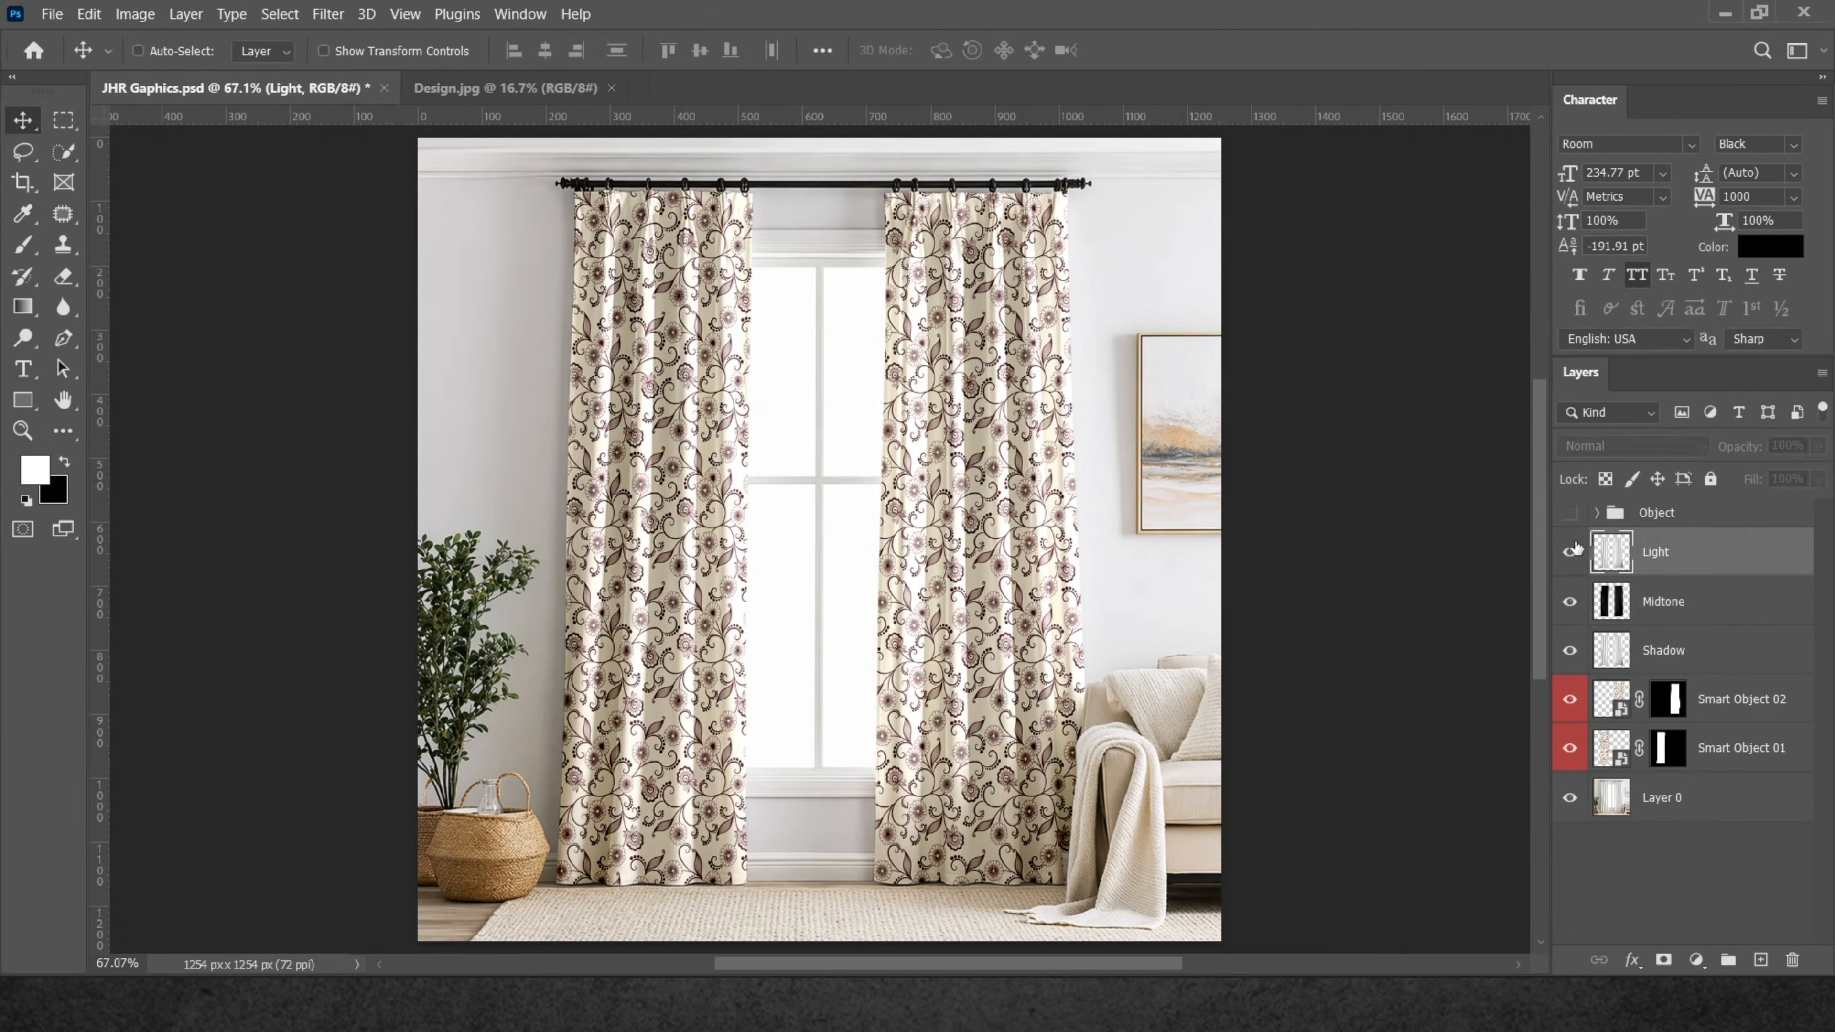
click(1572, 551)
click(1637, 444)
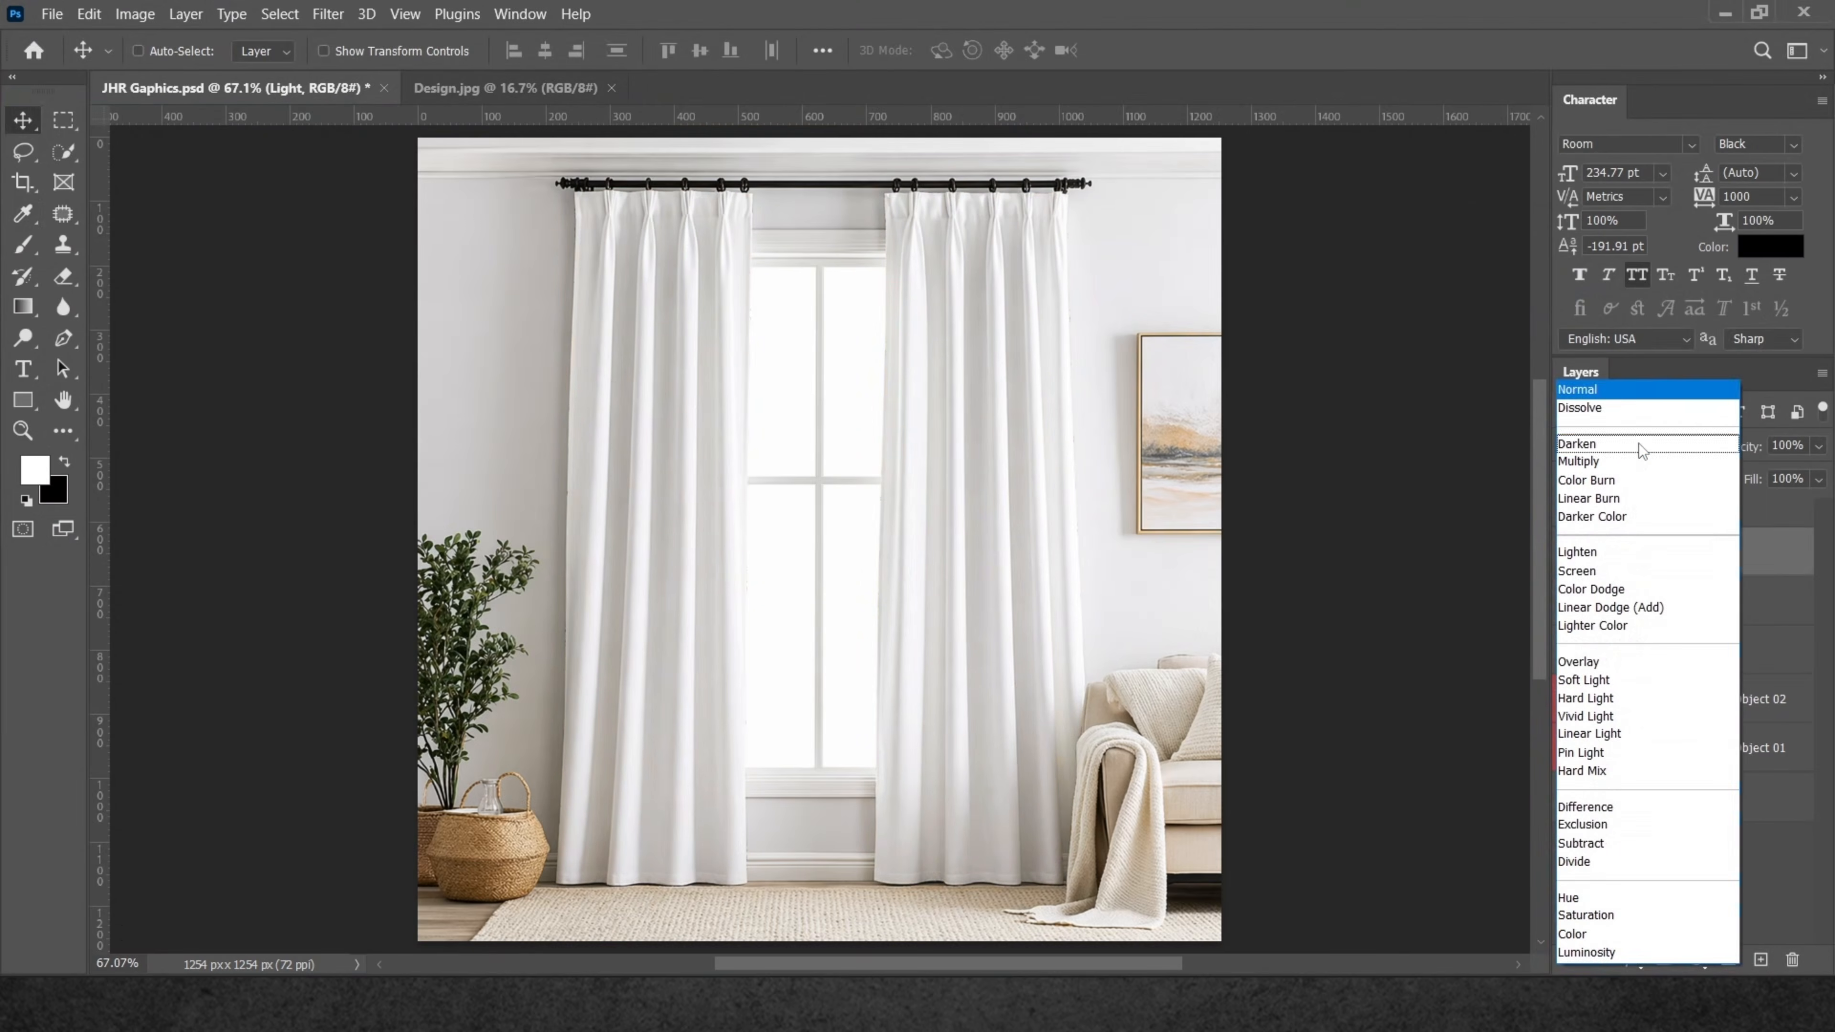
click(1601, 571)
Apply Levels to the Light layer with the black input level at 215 and the white output level at 34.
key(ctrl)
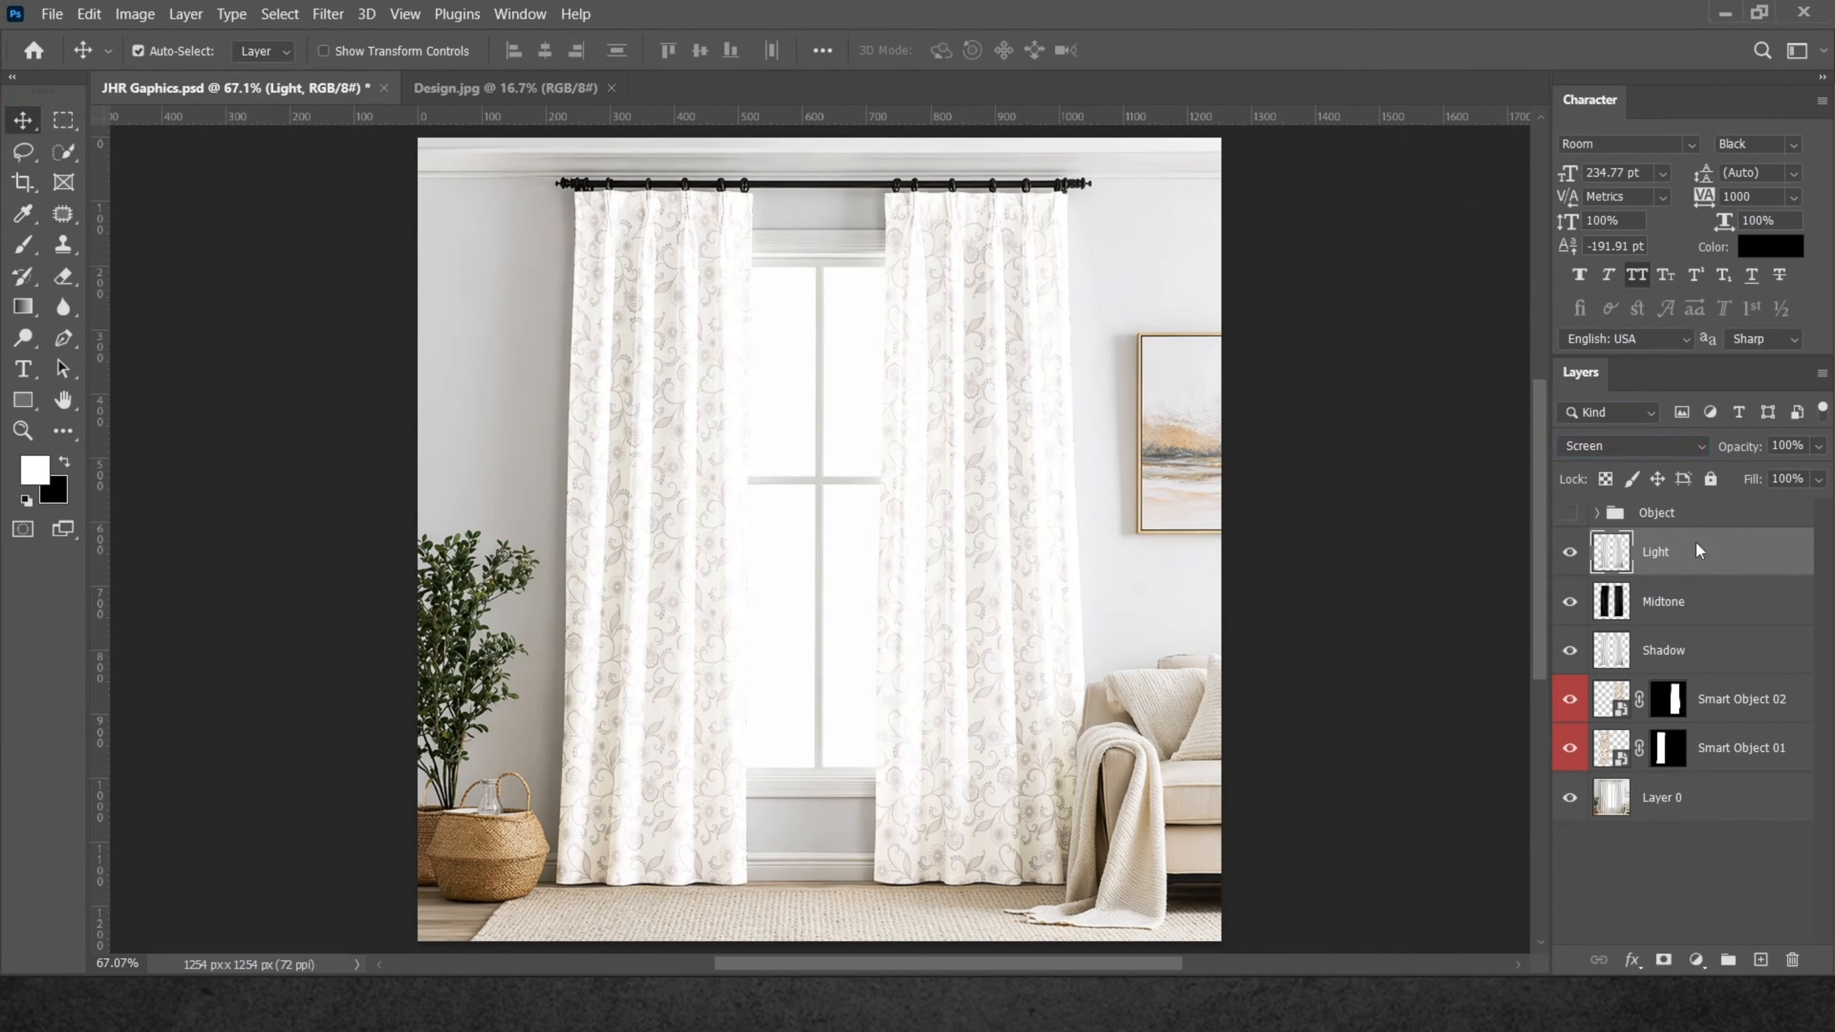
key(ctrl+l)
drag(1144, 510, 1394, 508)
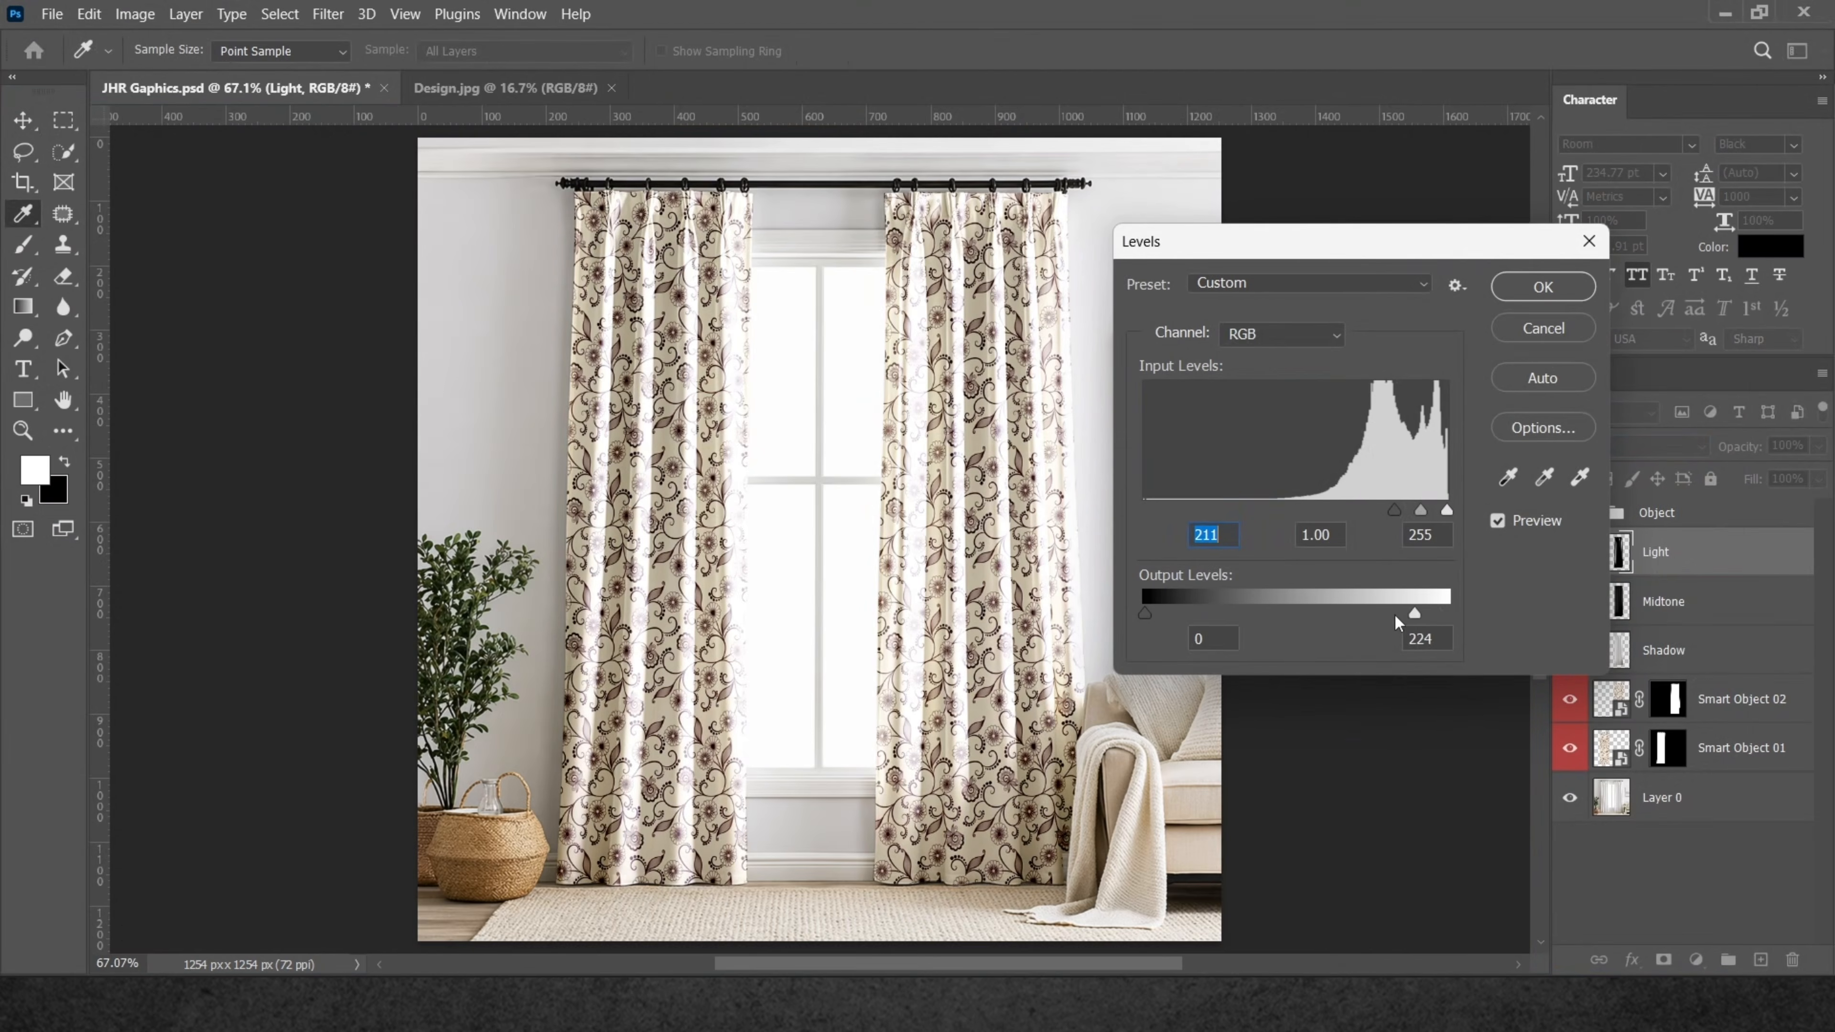
drag(1394, 616, 1194, 612)
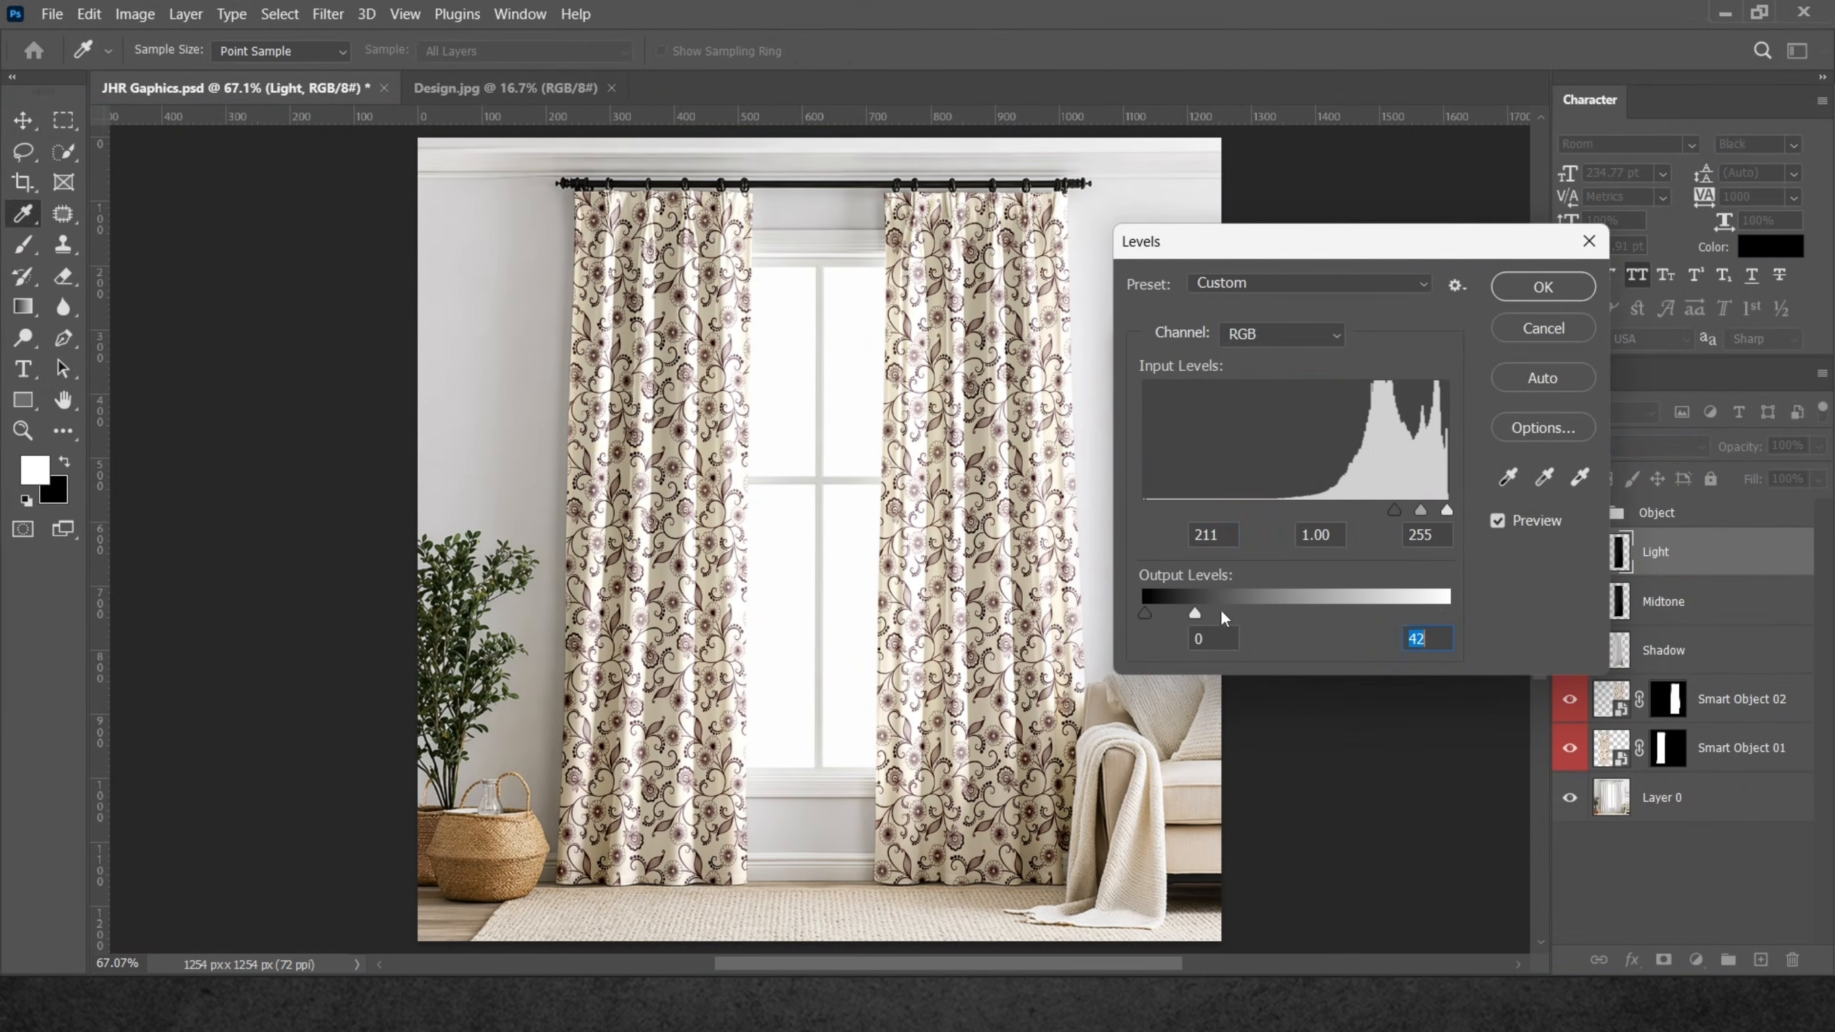
drag(1392, 510, 1399, 510)
drag(1190, 615, 1184, 613)
click(1515, 285)
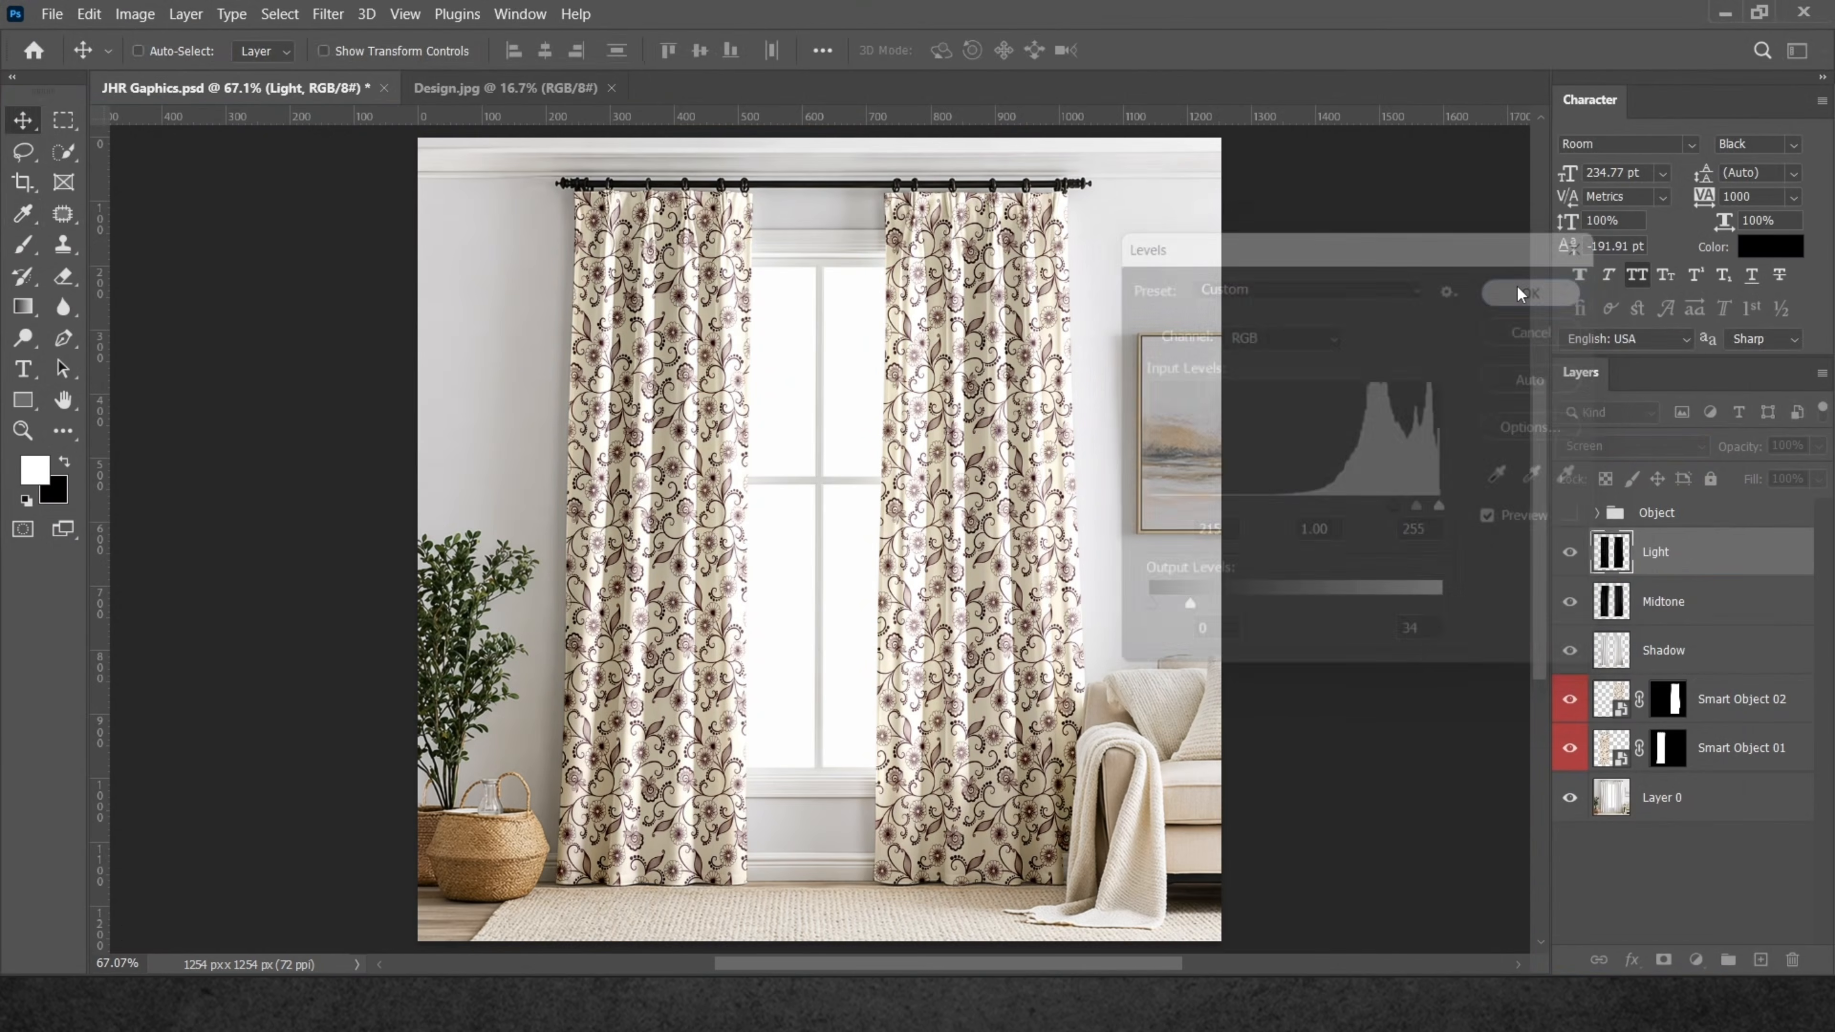